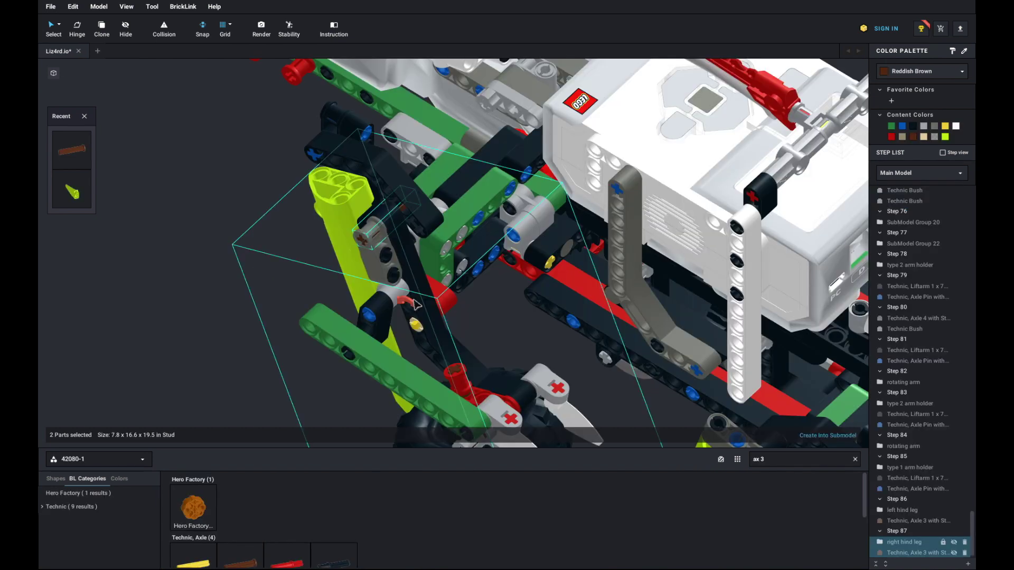
Position the selected right hind leg with its Axle 3 at the model's hind end and save the model
{"action": "left_click_drag", "start_coordinate": [409, 315], "coordinate": [400, 328]}
{"action": "scroll", "coordinate": [388, 211], "scroll_direction": "up", "scroll_amount": 5}
{"action": "mouse_move", "coordinate": [388, 211]}
{"action": "right_mouse_down"}
{"action": "mouse_move", "coordinate": [376, 214]}
{"action": "mouse_move", "coordinate": [389, 210]}
{"action": "right_mouse_up"}
{"action": "left_click", "coordinate": [179, 149]}
{"action": "scroll", "coordinate": [317, 312], "scroll_direction": "down", "scroll_amount": 10}
{"action": "left_click", "coordinate": [317, 312]}
{"action": "right_click_drag", "start_coordinate": [317, 312], "coordinate": [382, 282]}
{"action": "key", "text": "ctrl+s"}
Render the whole model as a photo-real image at 1024 x 576 in 8-bit PNG format, using the GPU
{"action": "left_click", "coordinate": [262, 28]}
{"action": "left_click", "coordinate": [590, 261]}
{"action": "left_click", "coordinate": [666, 319]}
{"action": "left_click", "coordinate": [666, 319]}
{"action": "scroll", "coordinate": [639, 364], "scroll_direction": "down", "scroll_amount": 10}
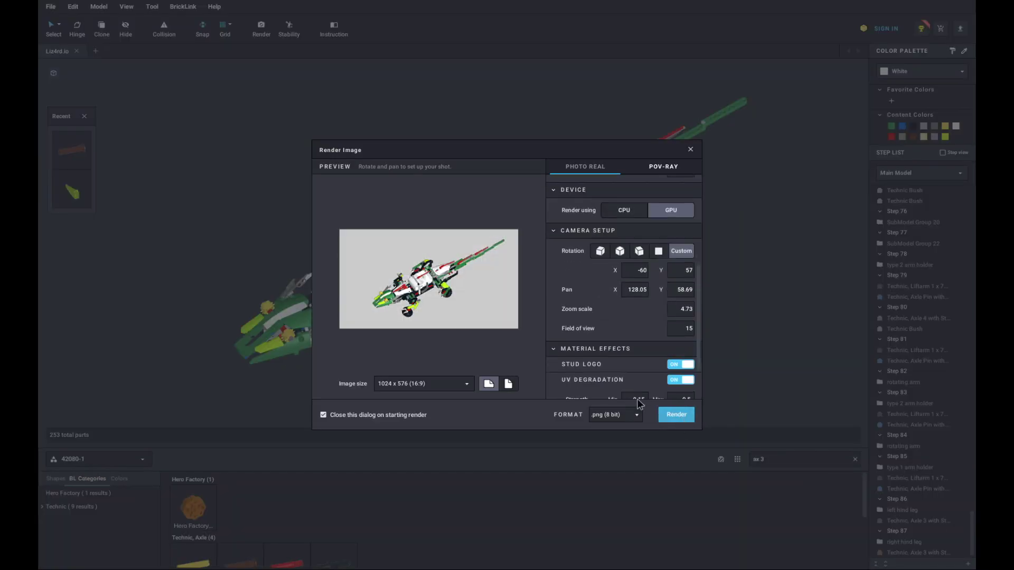
{"action": "left_click", "coordinate": [676, 414]}
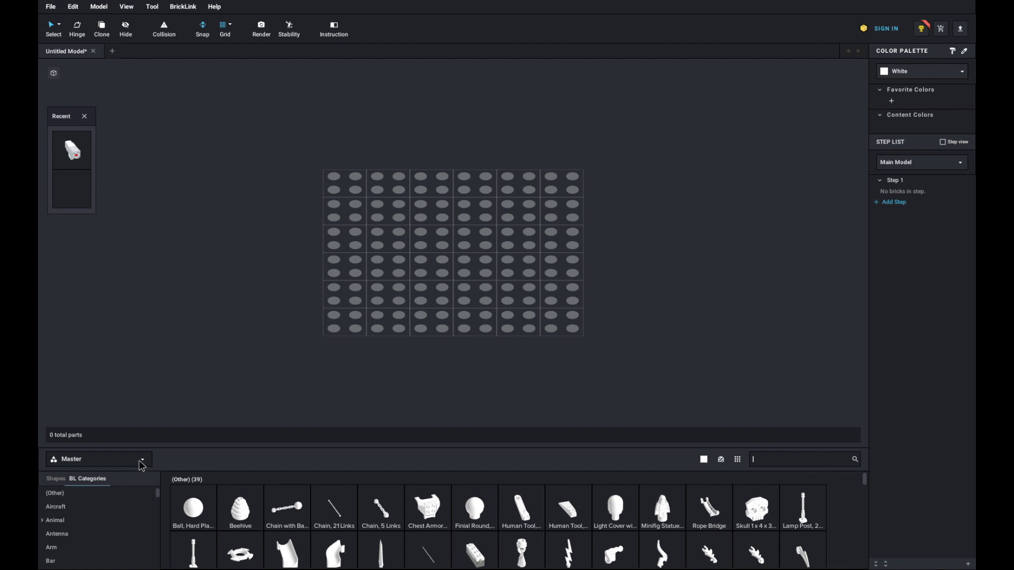
Import official LEGO set 42080-1 as a custom parts palette and review its list of failed parts
{"action": "left_click", "coordinate": [141, 462]}
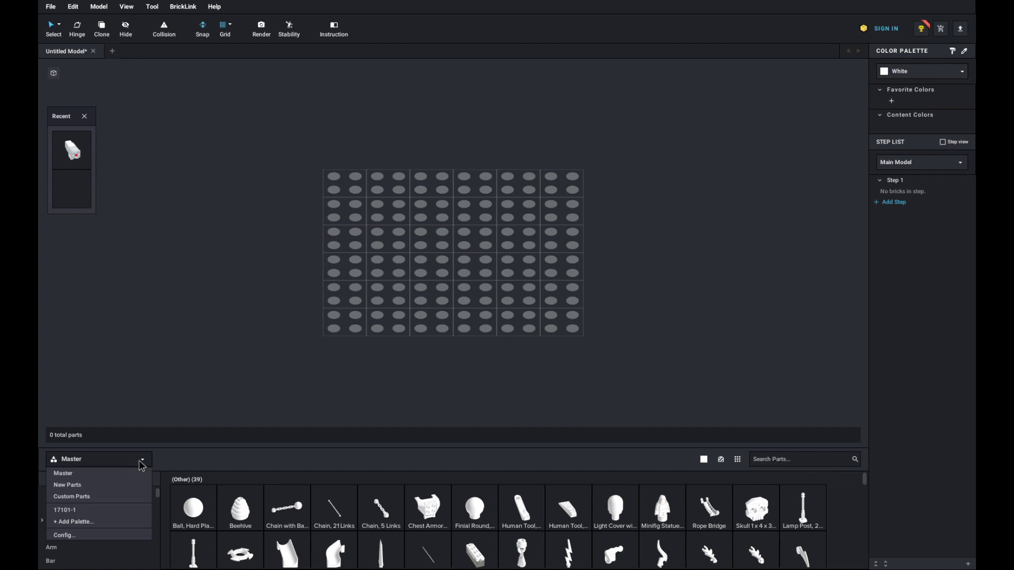
{"action": "left_click", "coordinate": [104, 537]}
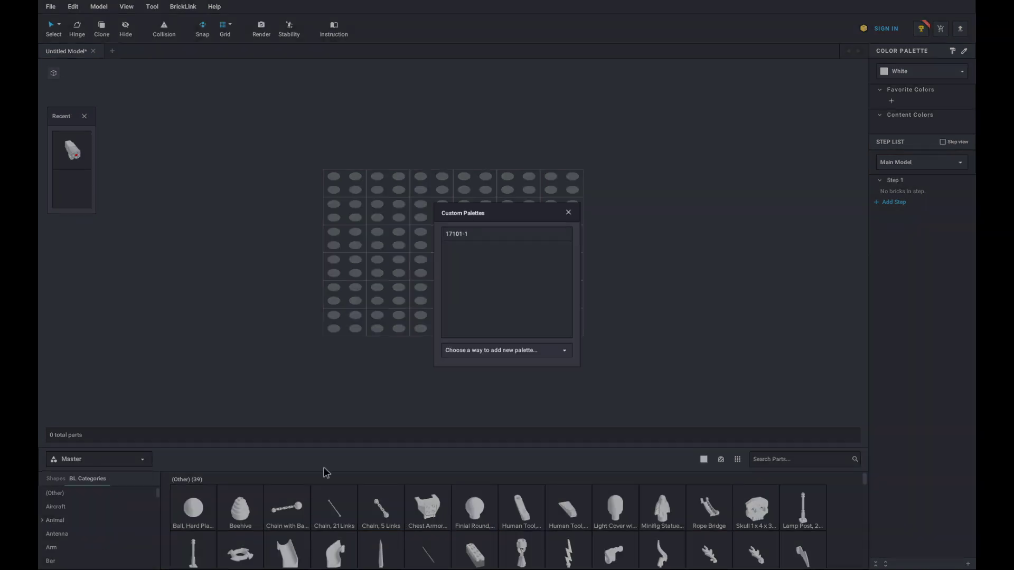
{"action": "left_click", "coordinate": [481, 352]}
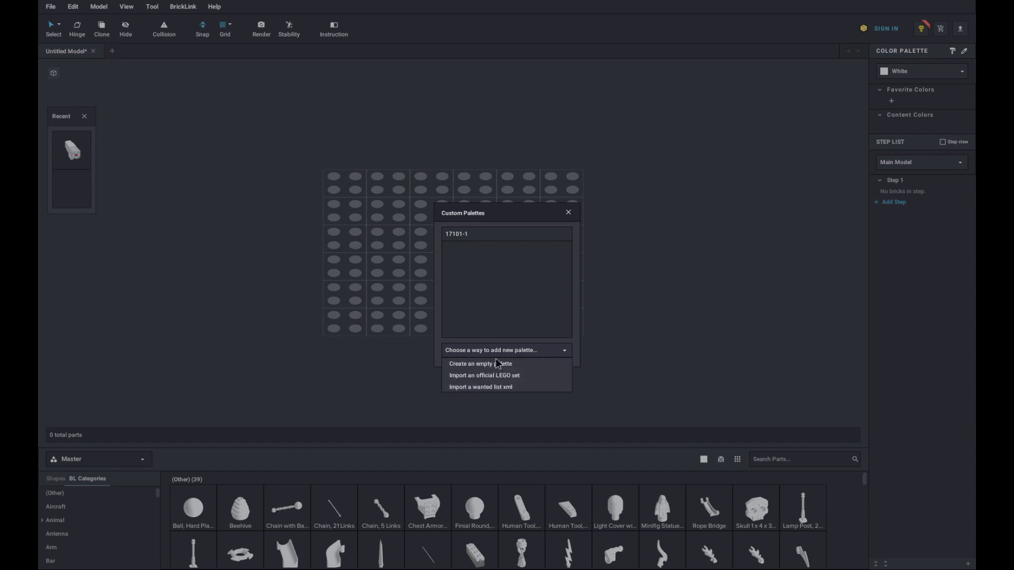
{"action": "left_click", "coordinate": [525, 376]}
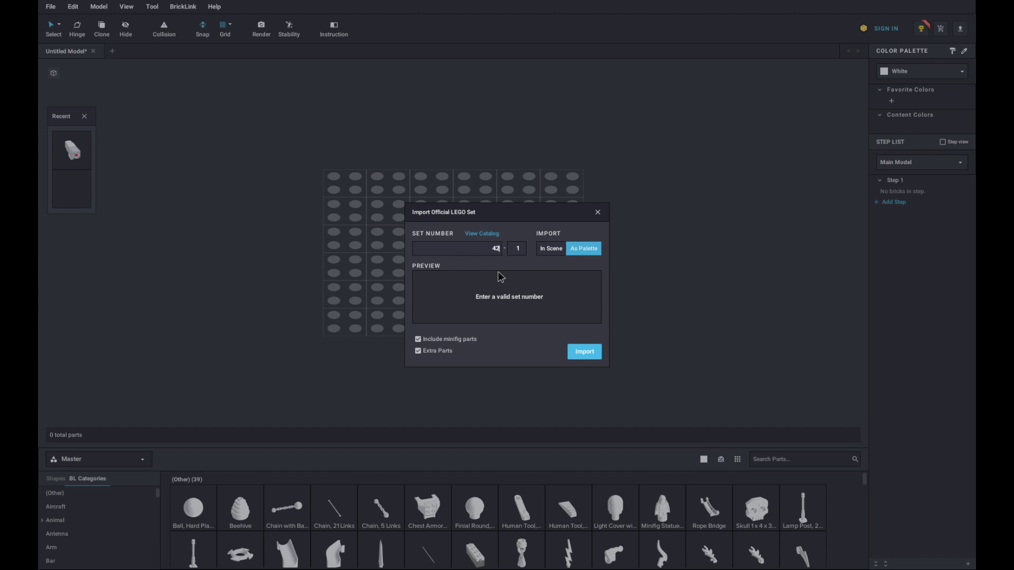
{"action": "type", "text": "080"}
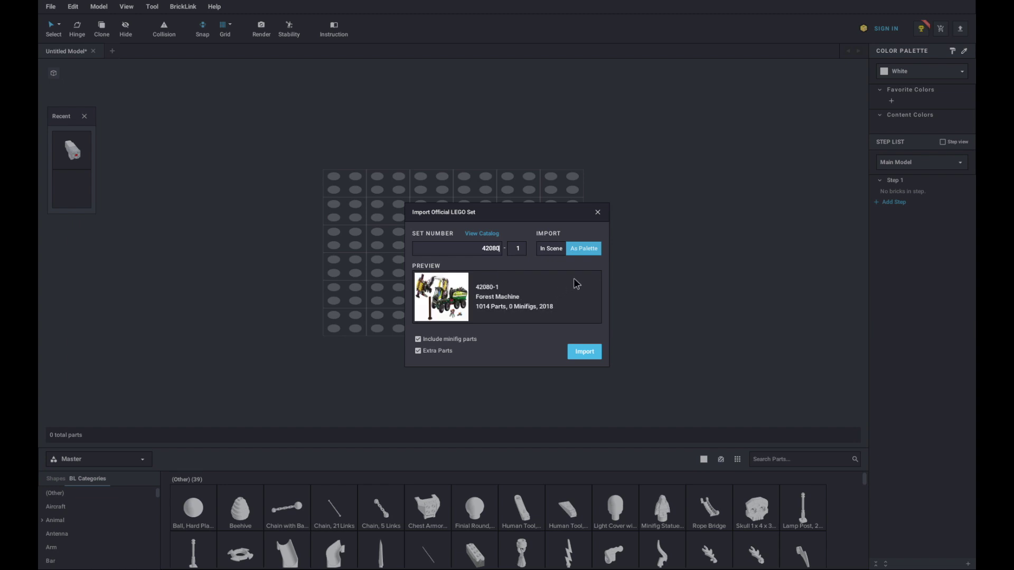
{"action": "left_click", "coordinate": [550, 248]}
{"action": "left_click", "coordinate": [591, 249]}
{"action": "left_click", "coordinate": [584, 352]}
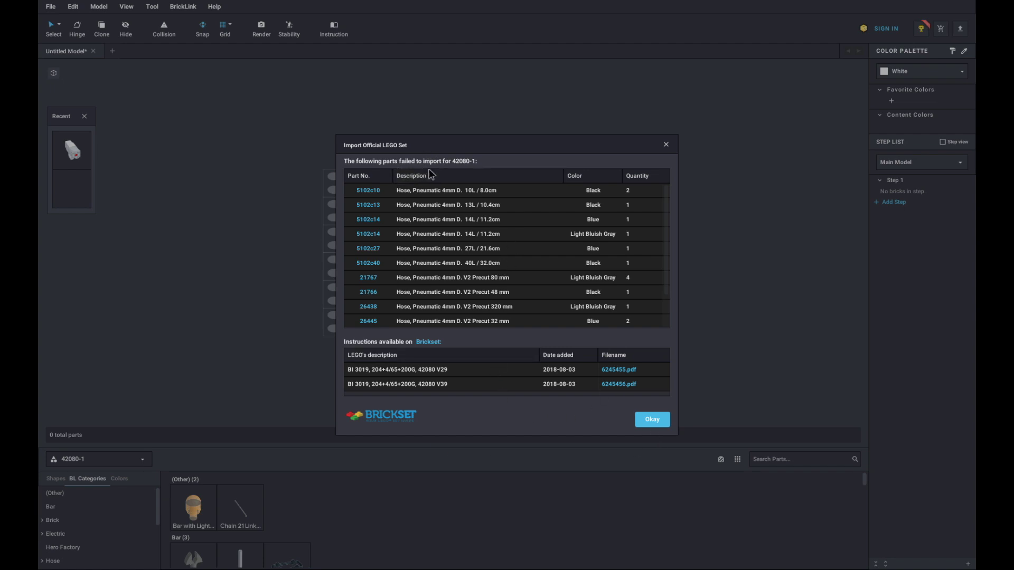
{"action": "scroll", "coordinate": [545, 276], "scroll_direction": "down", "scroll_amount": 3}
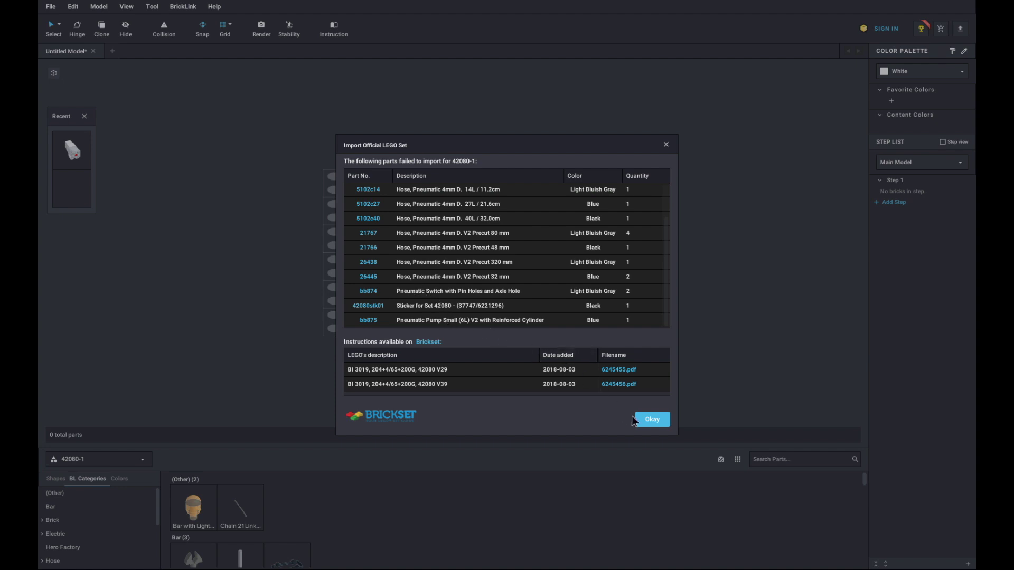
{"action": "left_click", "coordinate": [651, 421]}
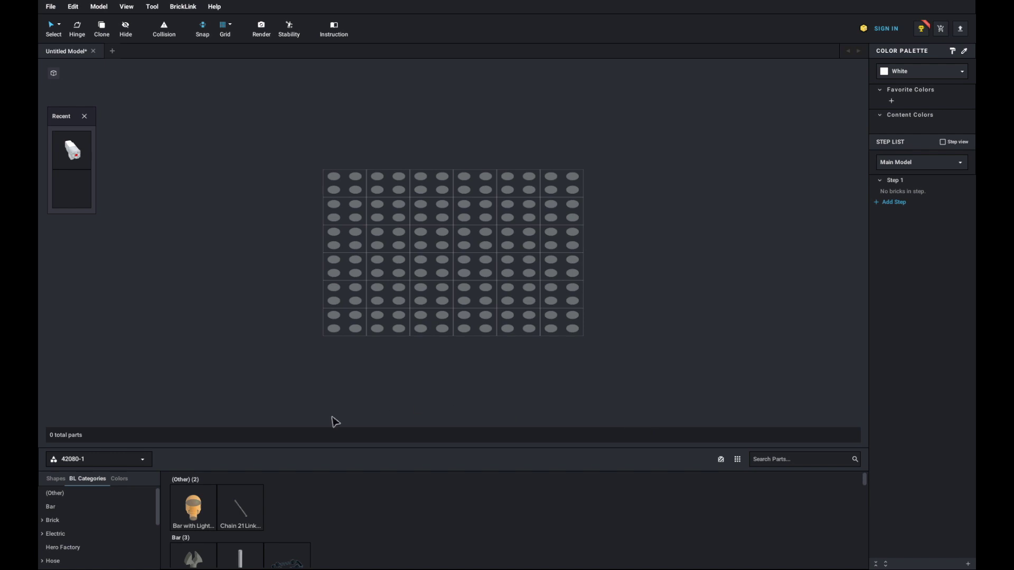
Import official LEGO set 31313-1 as another custom palette and review its list of failed parts
{"action": "left_click", "coordinate": [143, 460]}
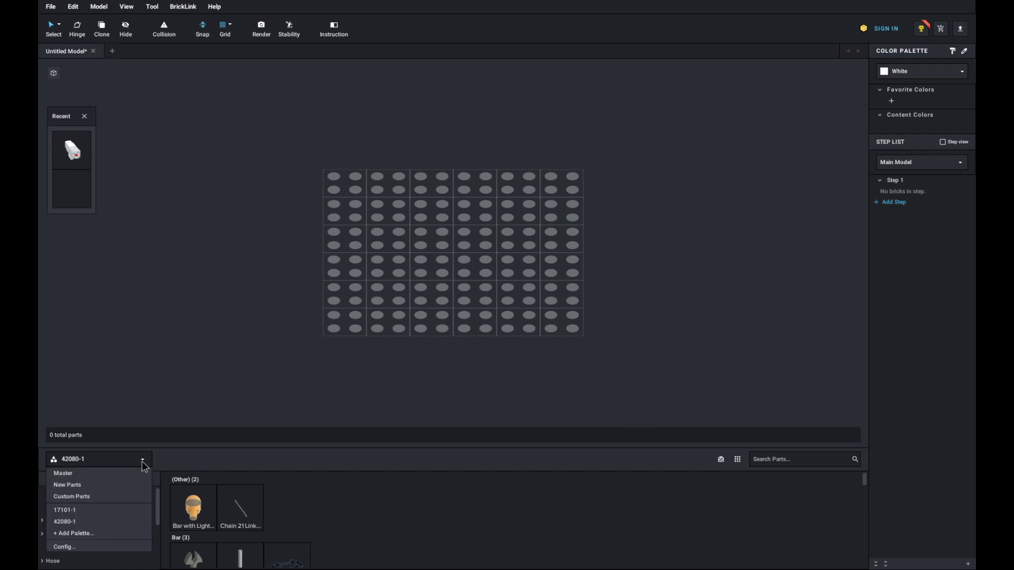
{"action": "left_click", "coordinate": [114, 547]}
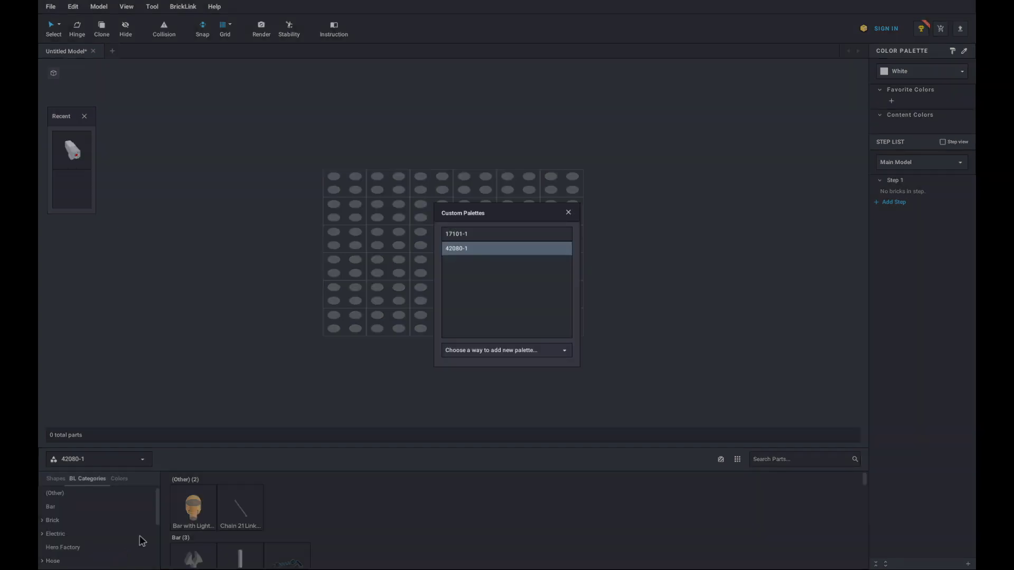
{"action": "left_click", "coordinate": [499, 353]}
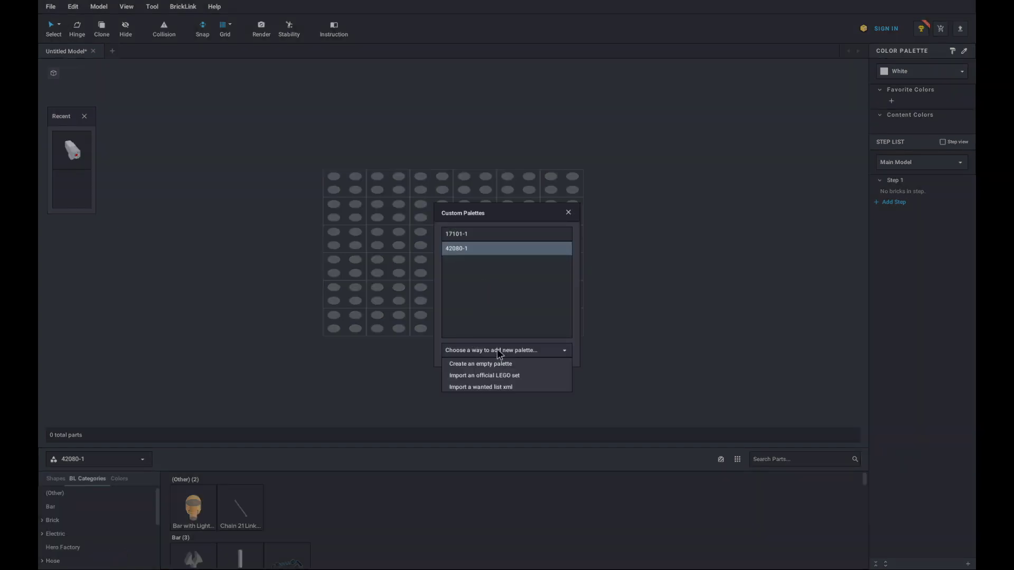
{"action": "left_click", "coordinate": [494, 376]}
{"action": "type", "text": "31313"}
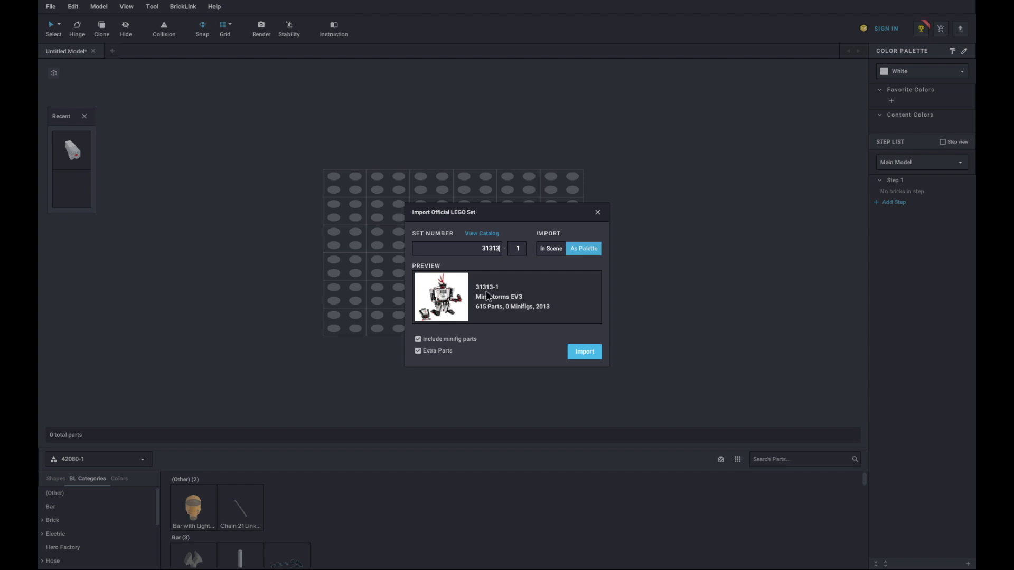
{"action": "left_click", "coordinate": [584, 353]}
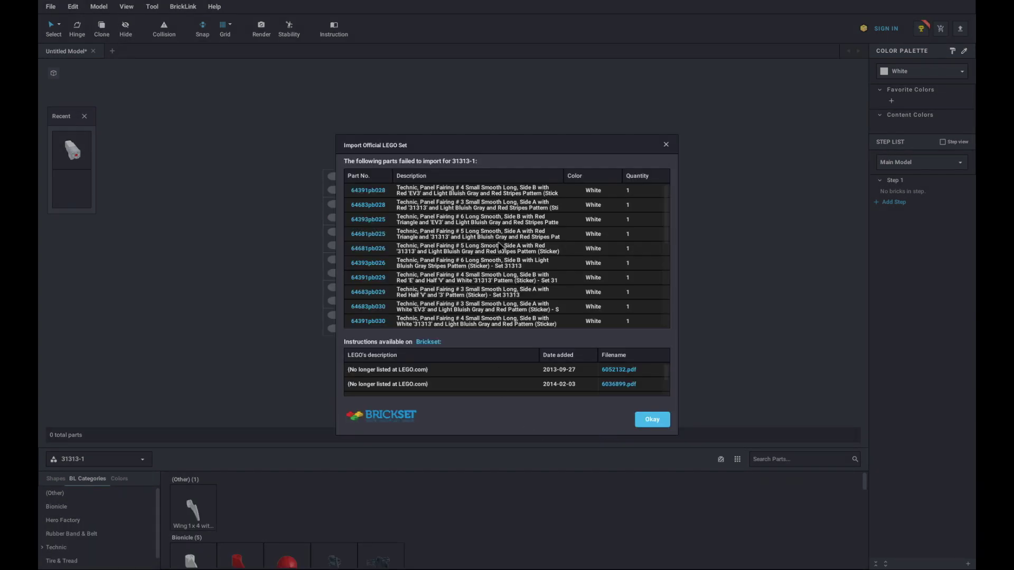
{"action": "scroll", "coordinate": [499, 243], "scroll_direction": "down", "scroll_amount": 3}
{"action": "scroll", "coordinate": [500, 250], "scroll_direction": "down", "scroll_amount": 5}
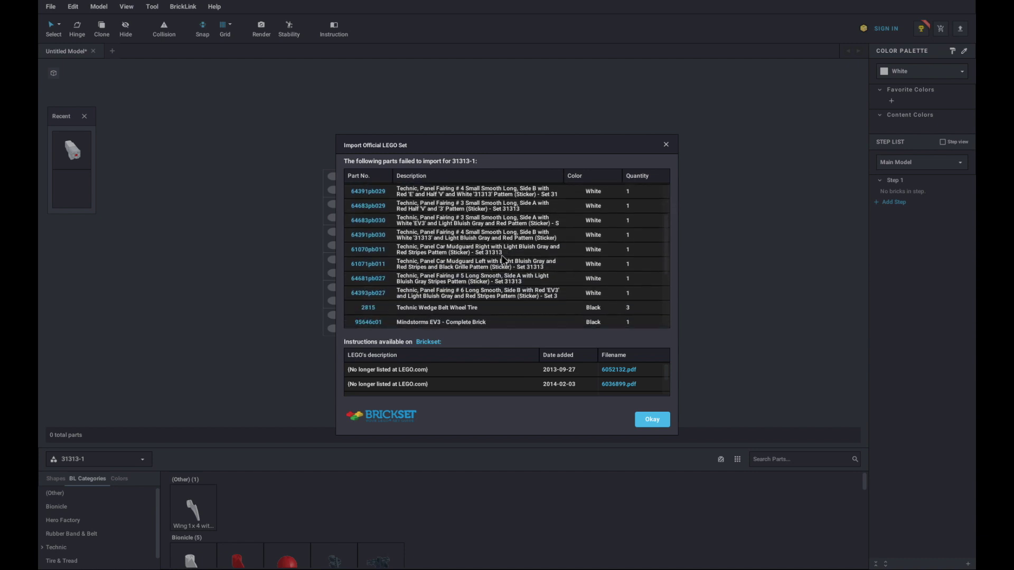
{"action": "scroll", "coordinate": [496, 264], "scroll_direction": "down", "scroll_amount": 1}
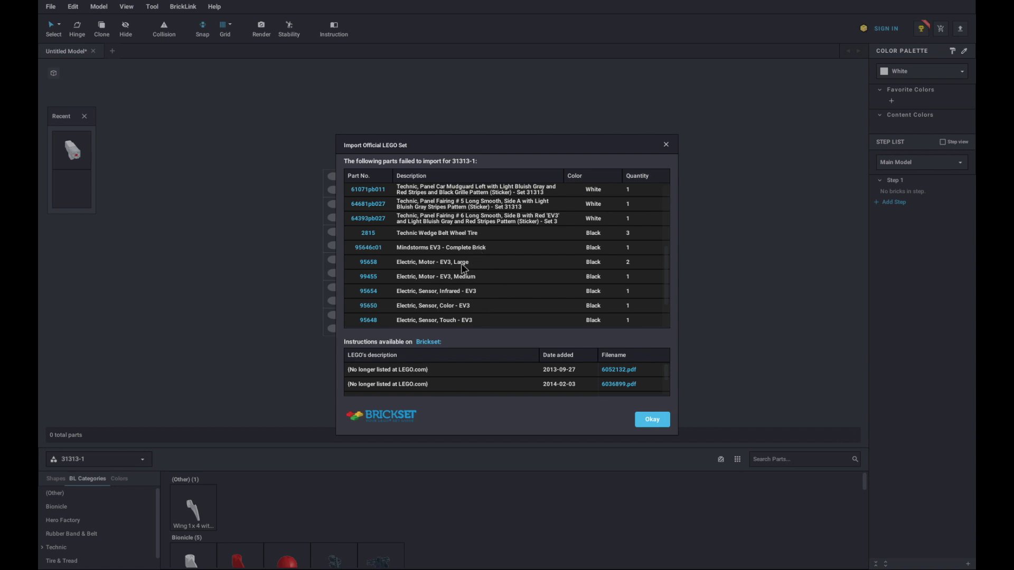
{"action": "left_click", "coordinate": [653, 422]}
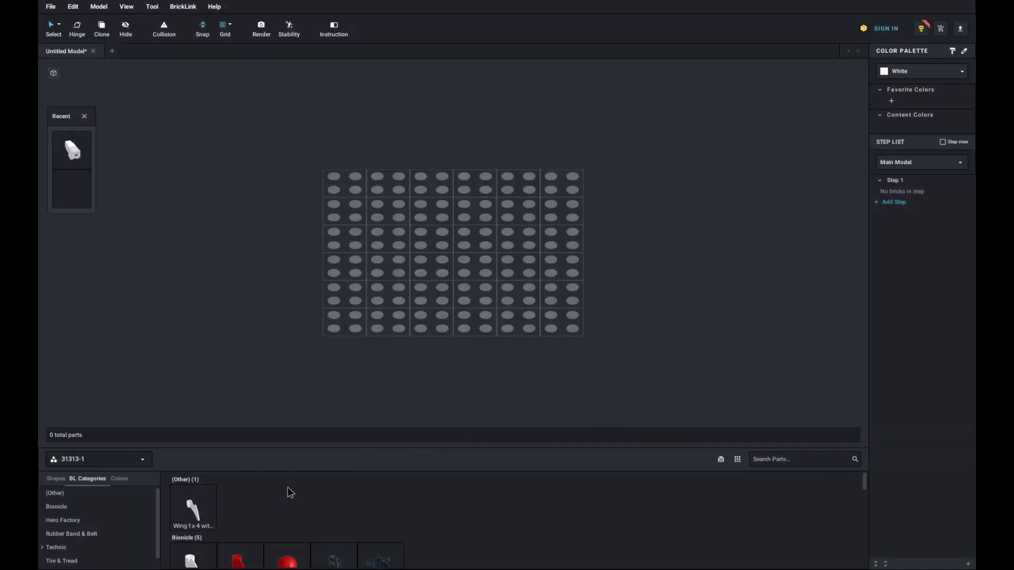
Search the Master palette for "ev3" parts
{"action": "left_click", "coordinate": [134, 462]}
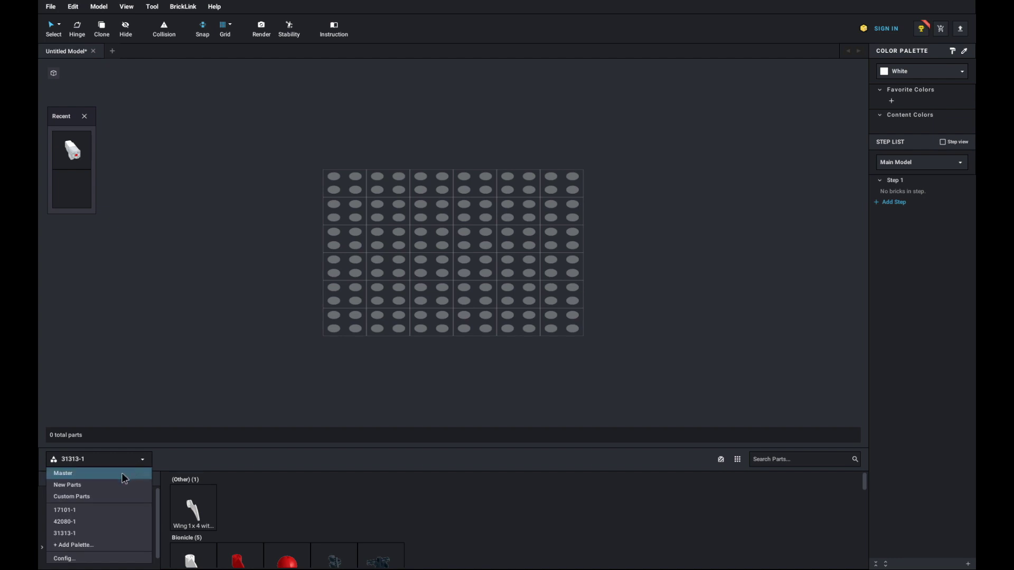
{"action": "left_click", "coordinate": [121, 474]}
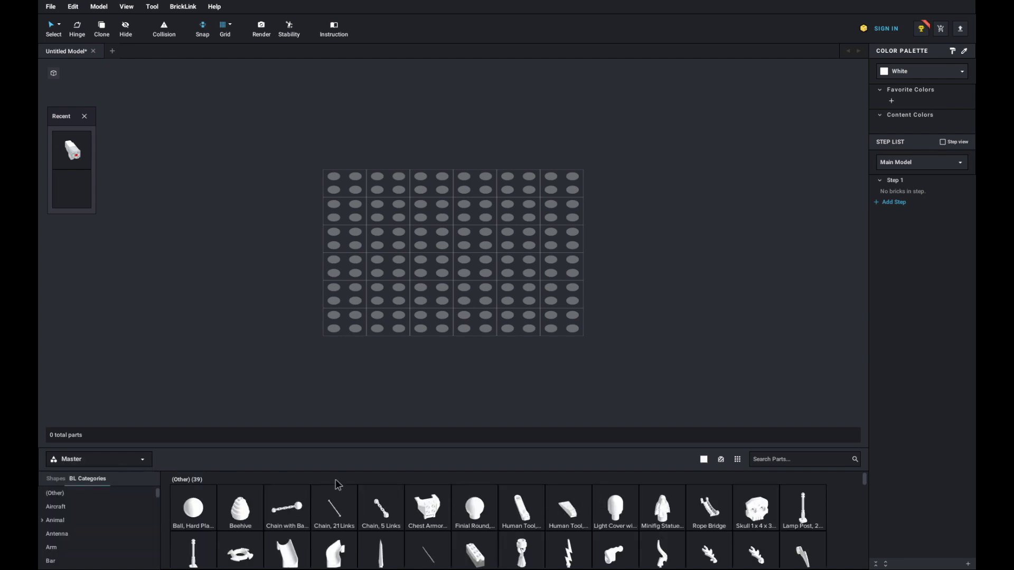
{"action": "left_click", "coordinate": [767, 465]}
{"action": "type", "text": "ev3"}
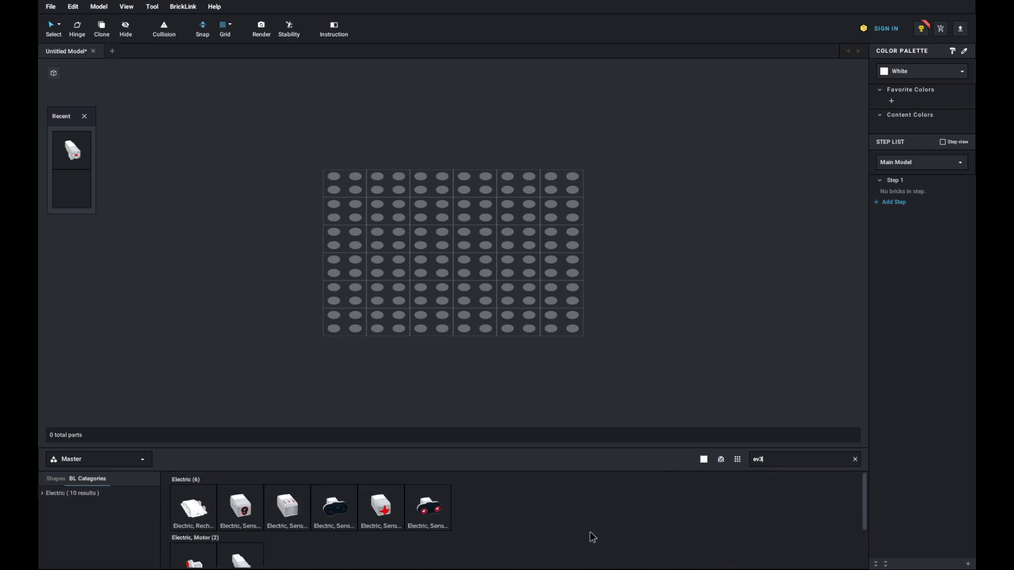
Add the EV3 infrared, touch and color sensors from the search results to the 31313-1 palette
{"action": "right_click", "coordinate": [340, 510]}
{"action": "mouse_move", "coordinate": [341, 511]}
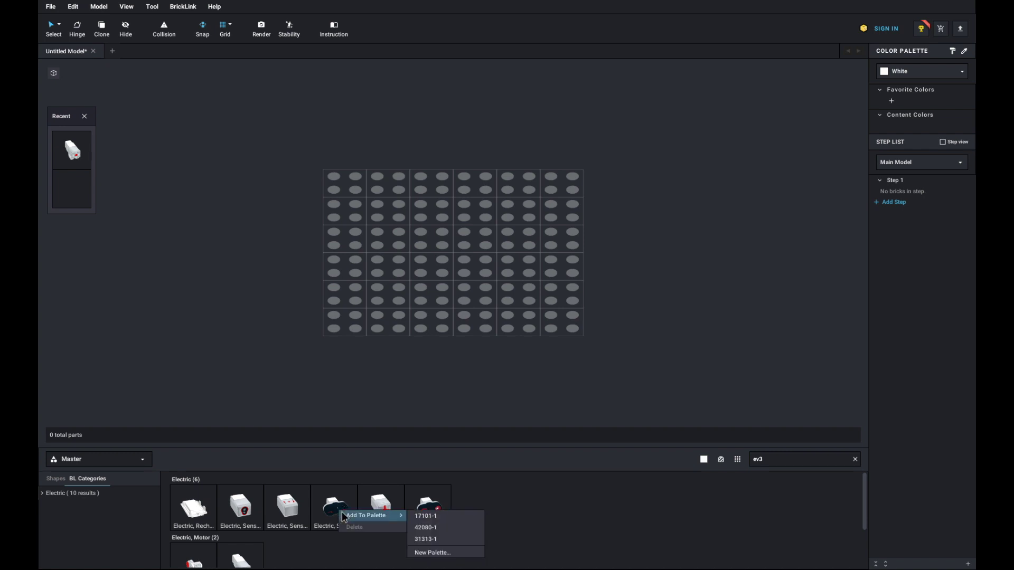
{"action": "left_click", "coordinate": [441, 540]}
{"action": "right_click", "coordinate": [383, 510]}
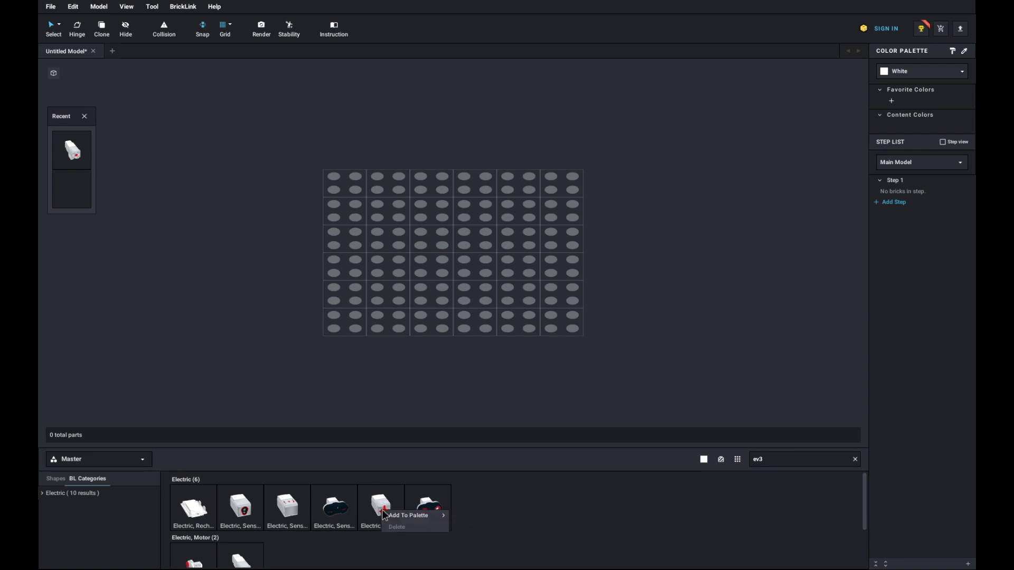
{"action": "mouse_move", "coordinate": [390, 516]}
{"action": "left_click", "coordinate": [481, 539]}
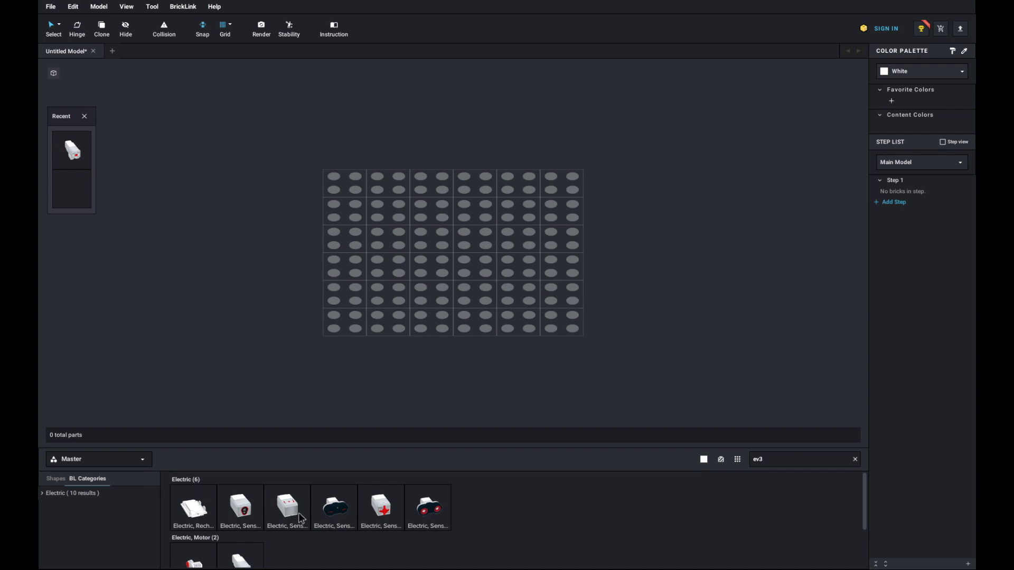
{"action": "scroll", "coordinate": [299, 506], "scroll_direction": "down", "scroll_amount": 1}
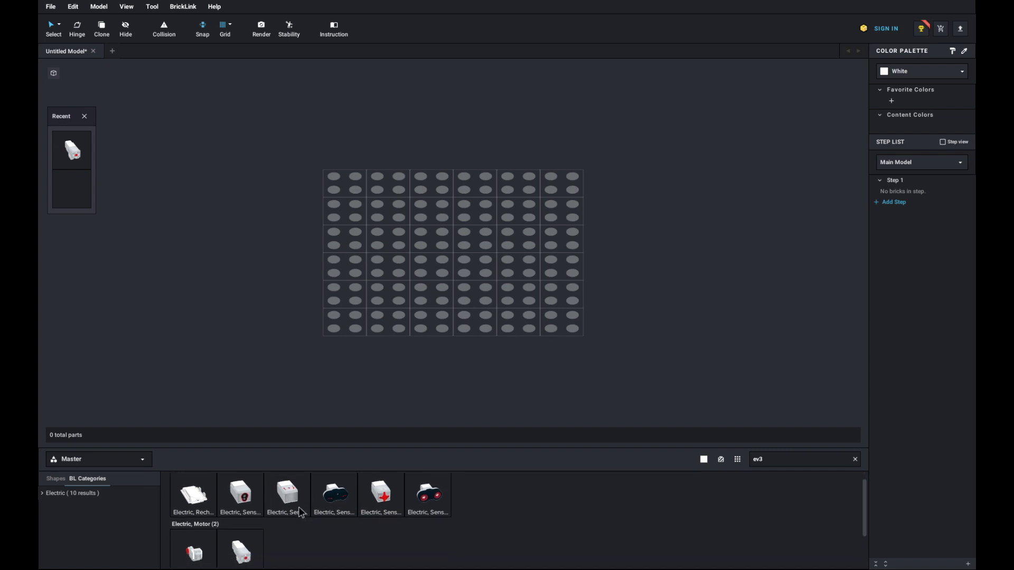
{"action": "right_click", "coordinate": [247, 482]}
{"action": "mouse_move", "coordinate": [250, 486]}
{"action": "left_click", "coordinate": [362, 509]}
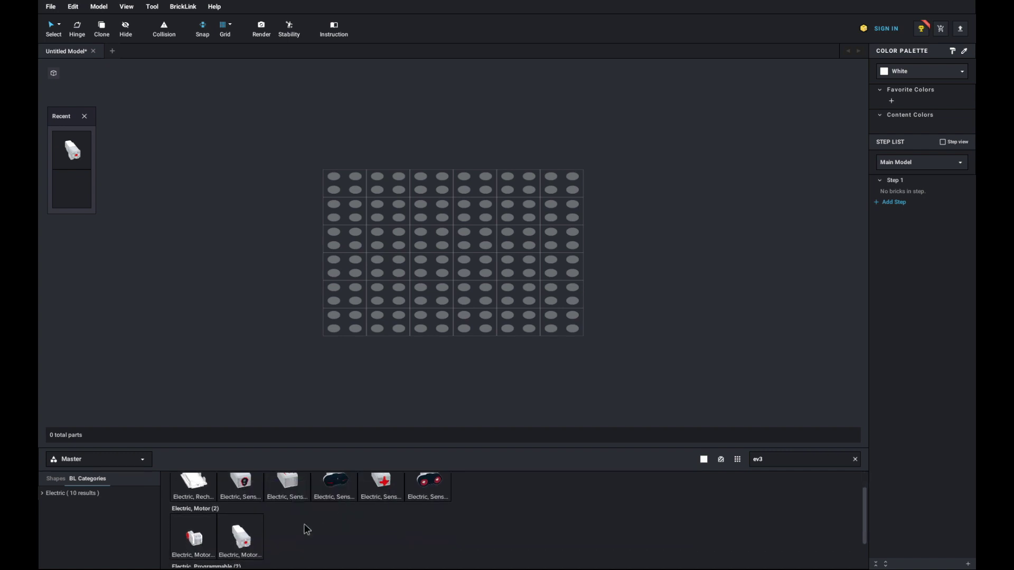
Add both EV3 motors, medium and large, to the 31313-1 palette
{"action": "right_click", "coordinate": [244, 536]}
{"action": "mouse_move", "coordinate": [248, 538]}
{"action": "left_click", "coordinate": [323, 545]}
{"action": "right_click", "coordinate": [206, 539]}
{"action": "left_click", "coordinate": [311, 546]}
Add both parts of the Electric, Programmable category to the 31313-1 palette
{"action": "scroll", "coordinate": [390, 553], "scroll_direction": "down", "scroll_amount": 1}
{"action": "scroll", "coordinate": [389, 550], "scroll_direction": "down", "scroll_amount": 1}
{"action": "scroll", "coordinate": [385, 550], "scroll_direction": "up", "scroll_amount": 1}
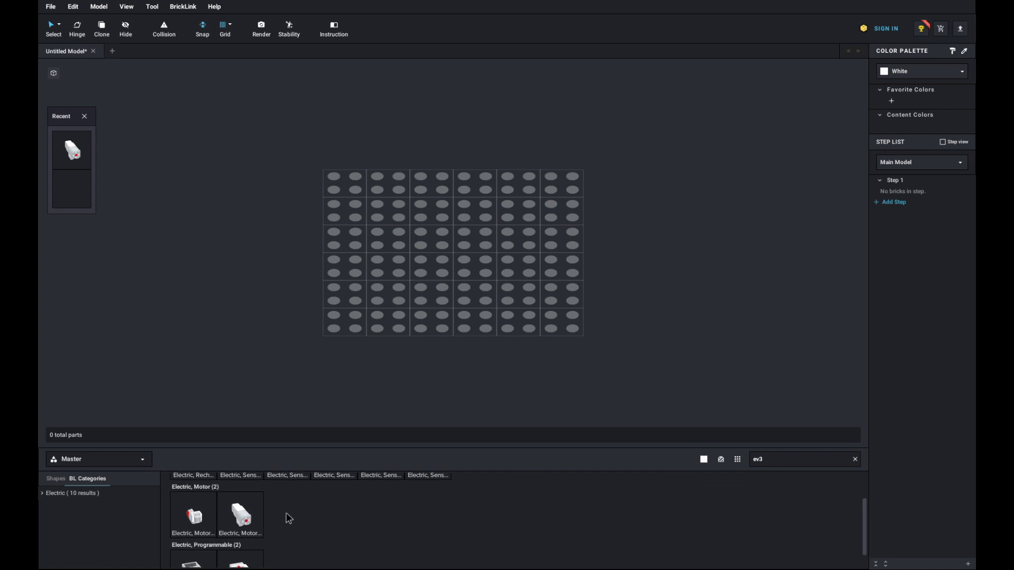
{"action": "scroll", "coordinate": [286, 515], "scroll_direction": "down", "scroll_amount": 1}
{"action": "right_click", "coordinate": [194, 541]}
{"action": "mouse_move", "coordinate": [222, 546]}
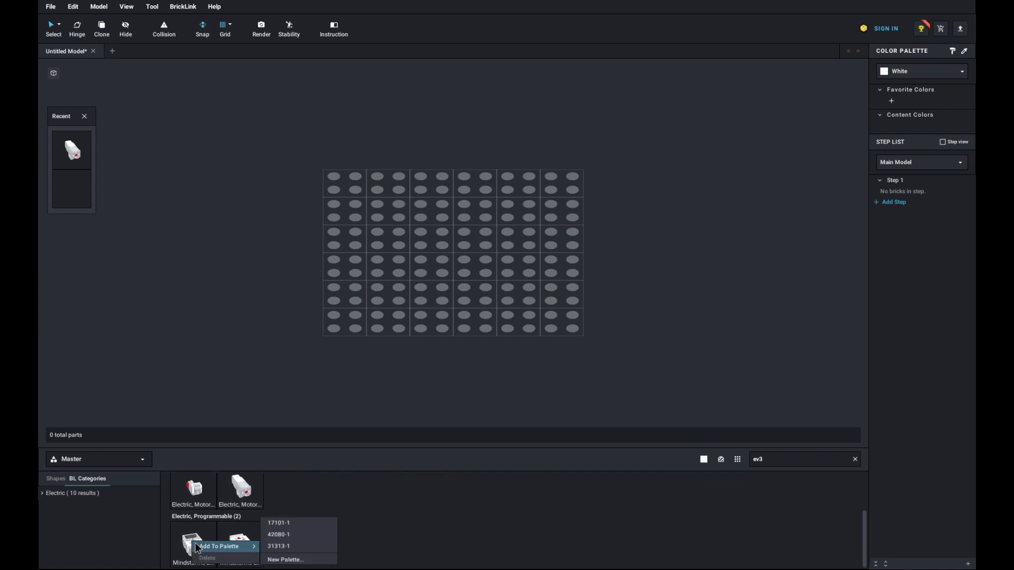
{"action": "left_click", "coordinate": [302, 551]}
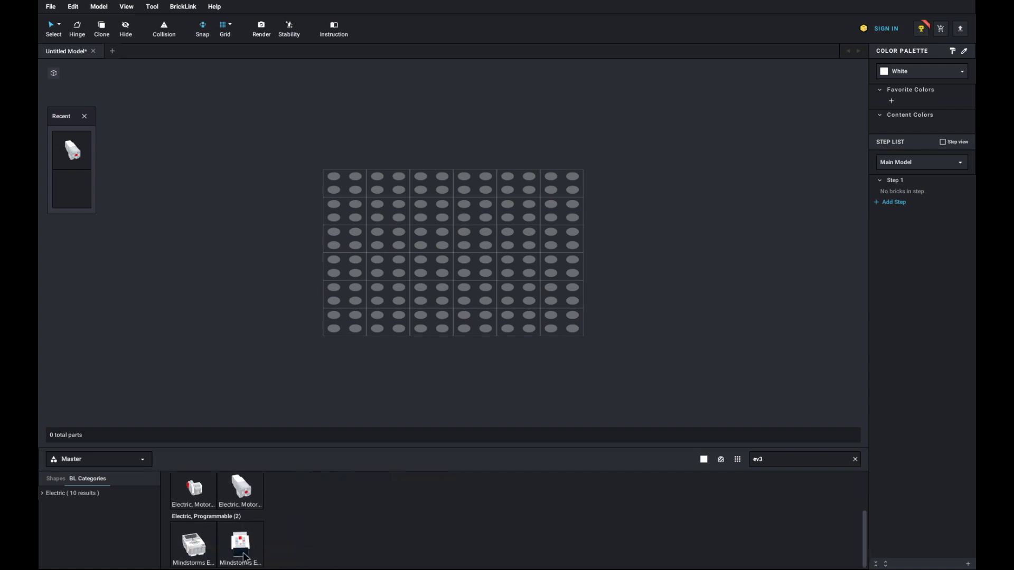
{"action": "right_click", "coordinate": [243, 543]}
{"action": "mouse_move", "coordinate": [244, 553]}
{"action": "left_click", "coordinate": [317, 549]}
{"action": "scroll", "coordinate": [362, 535], "scroll_direction": "up", "scroll_amount": 1}
{"action": "scroll", "coordinate": [364, 536], "scroll_direction": "up", "scroll_amount": 1}
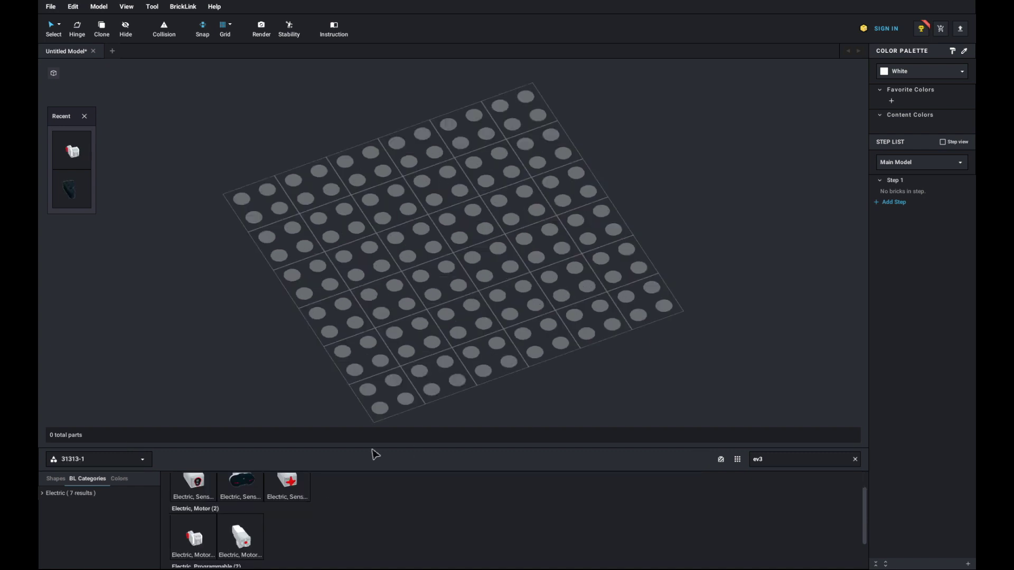
Place one Electric, Motor - EV3, Large from the 31313-1 palette on the grid
{"action": "left_click_drag", "start_coordinate": [195, 547], "coordinate": [485, 189]}
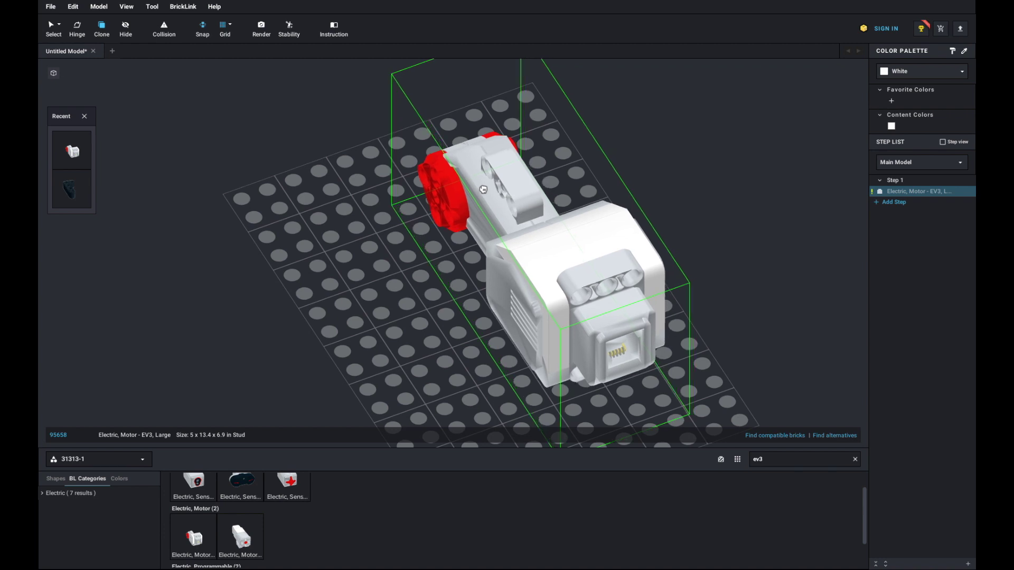
{"action": "left_click", "coordinate": [458, 205]}
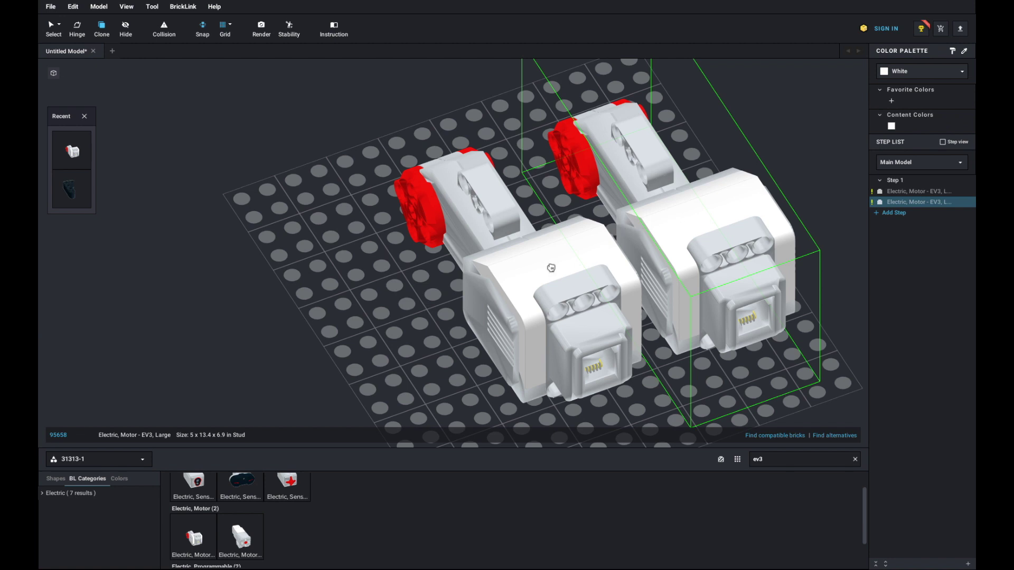
{"action": "key", "text": "Escape"}
Move the large motor across the grid and rotate it so that its red hub points toward the far right corner
{"action": "left_click", "coordinate": [564, 253]}
{"action": "mouse_move", "coordinate": [568, 282]}
{"action": "left_mouse_down"}
{"action": "mouse_move", "coordinate": [531, 249]}
{"action": "mouse_move", "coordinate": [468, 242]}
{"action": "mouse_move", "coordinate": [447, 294]}
{"action": "mouse_move", "coordinate": [420, 281]}
{"action": "left_mouse_up"}
{"action": "key", "text": "Up"}
{"action": "key", "text": "Up"}
{"action": "key", "text": "Up"}
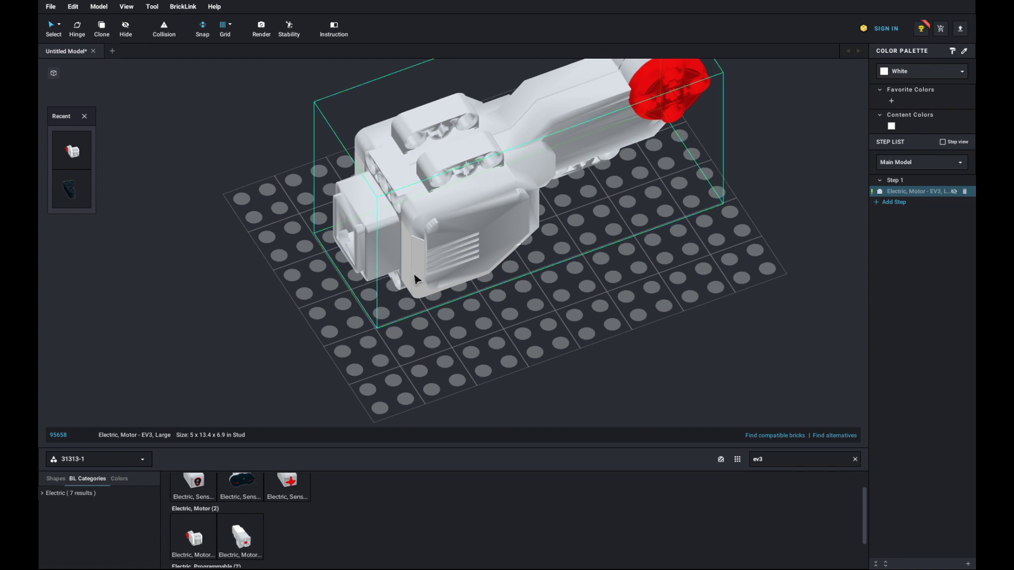
{"action": "left_click", "coordinate": [626, 335]}
{"action": "scroll", "coordinate": [470, 196], "scroll_direction": "up", "scroll_amount": 2}
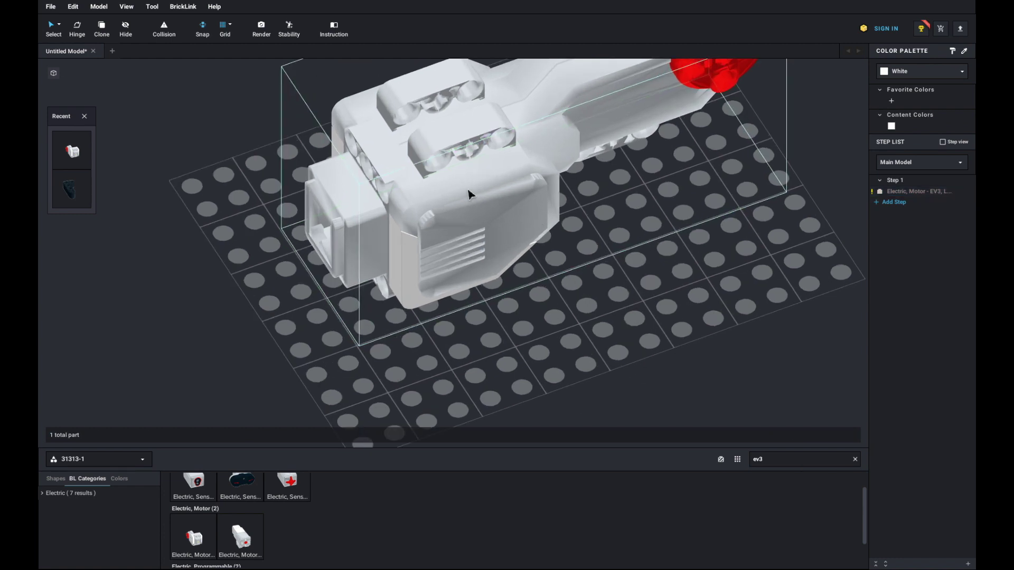
{"action": "scroll", "coordinate": [468, 194], "scroll_direction": "down", "scroll_amount": 3}
{"action": "scroll", "coordinate": [369, 137], "scroll_direction": "up", "scroll_amount": 2}
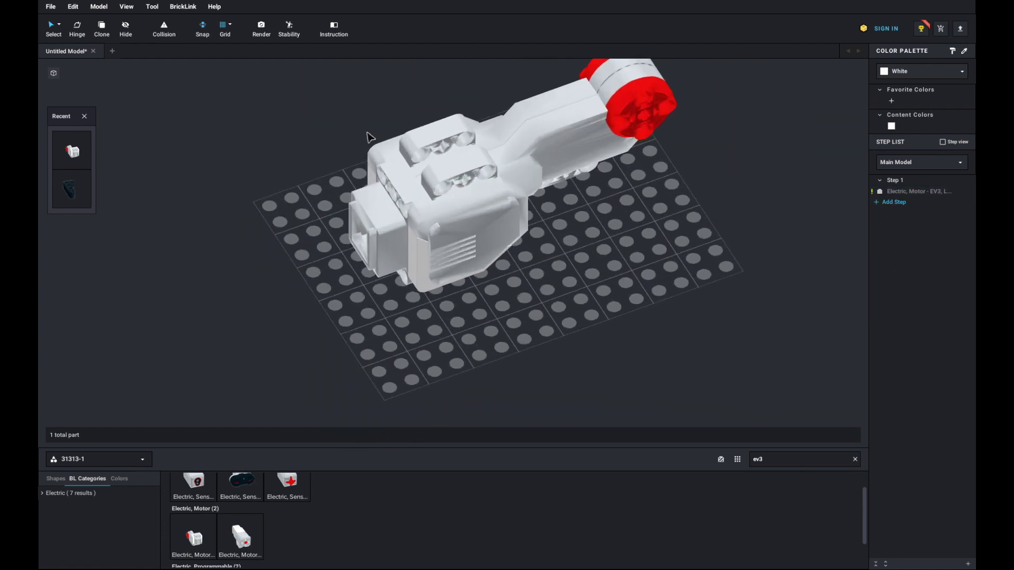
Reposition the large motor on the grid and rotate it half a turn so its red hub faces the opposite way
{"action": "scroll", "coordinate": [370, 137], "scroll_direction": "up", "scroll_amount": 1}
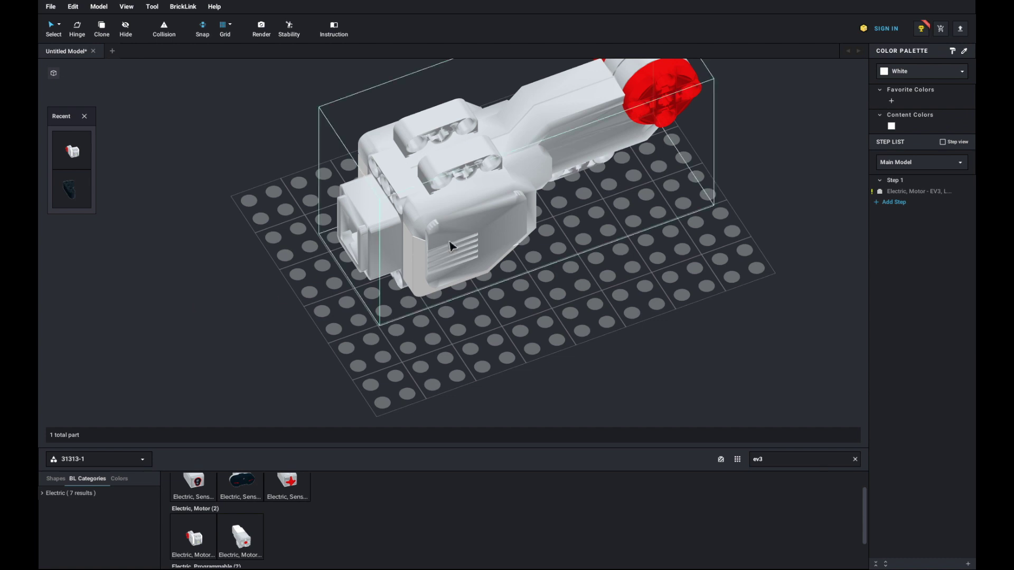
{"action": "left_click_drag", "start_coordinate": [433, 258], "coordinate": [554, 142]}
{"action": "key", "text": "Right"}
{"action": "key", "text": "Right"}
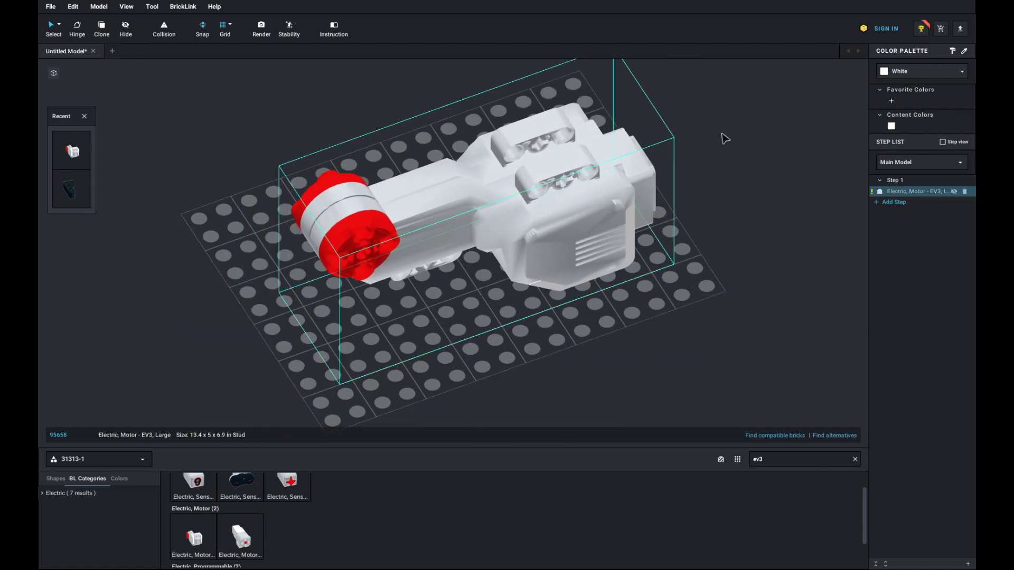
{"action": "left_click", "coordinate": [657, 343]}
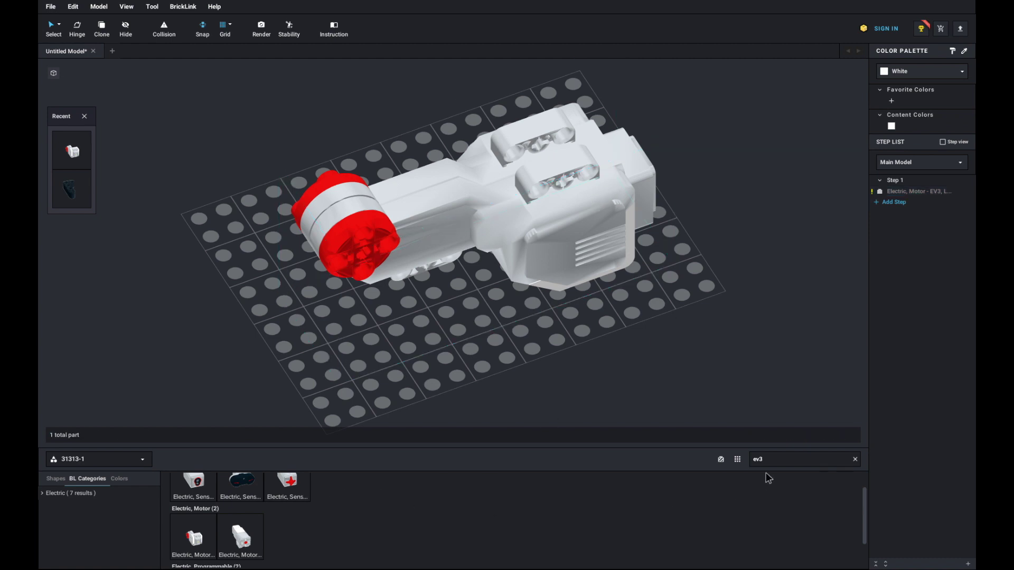
Search the 31313-1 palette for "pin" and bring up the parts of the Technic, Pin category
{"action": "left_click", "coordinate": [807, 464]}
{"action": "key", "text": "BackSpace"}
{"action": "key", "text": "BackSpace"}
{"action": "key", "text": "BackSpace"}
{"action": "type", "text": "p"}
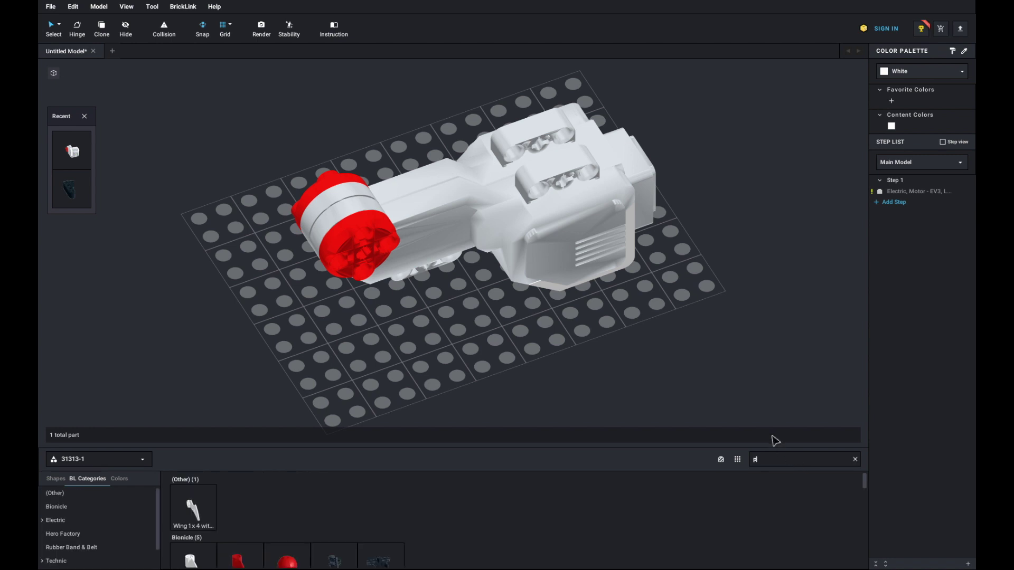
{"action": "type", "text": "i"}
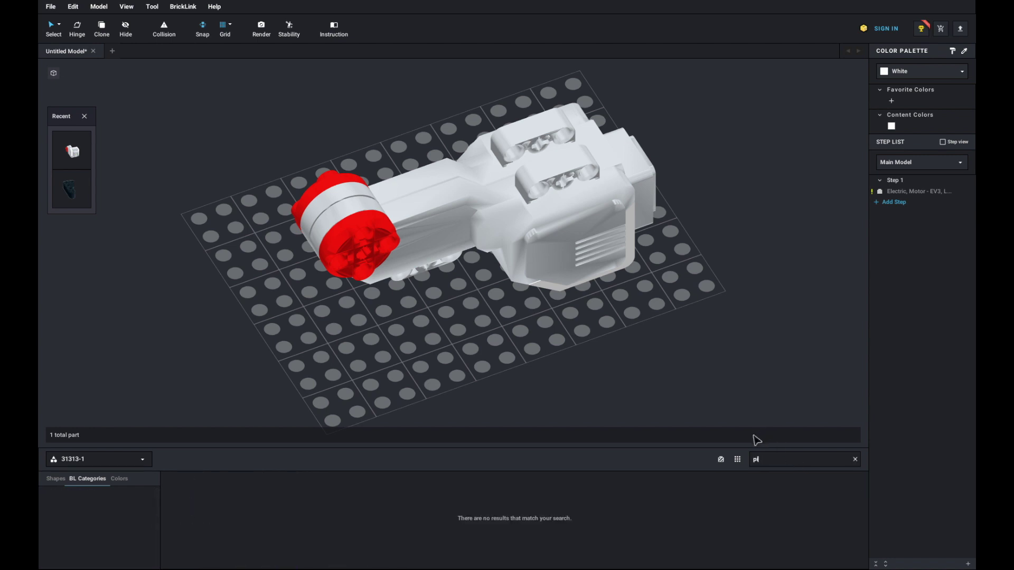
{"action": "type", "text": "on"}
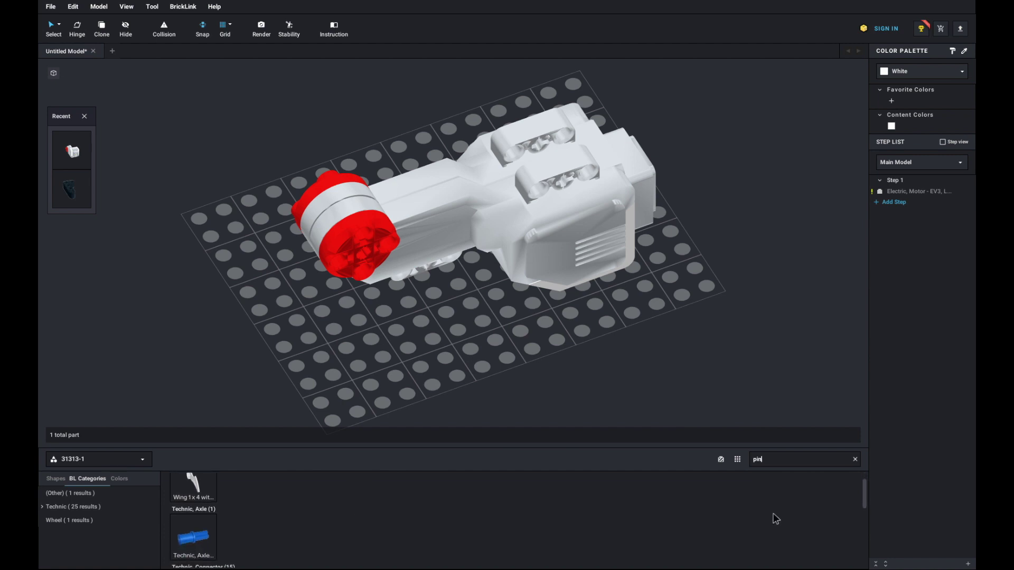
{"action": "scroll", "coordinate": [776, 515], "scroll_direction": "down", "scroll_amount": 5}
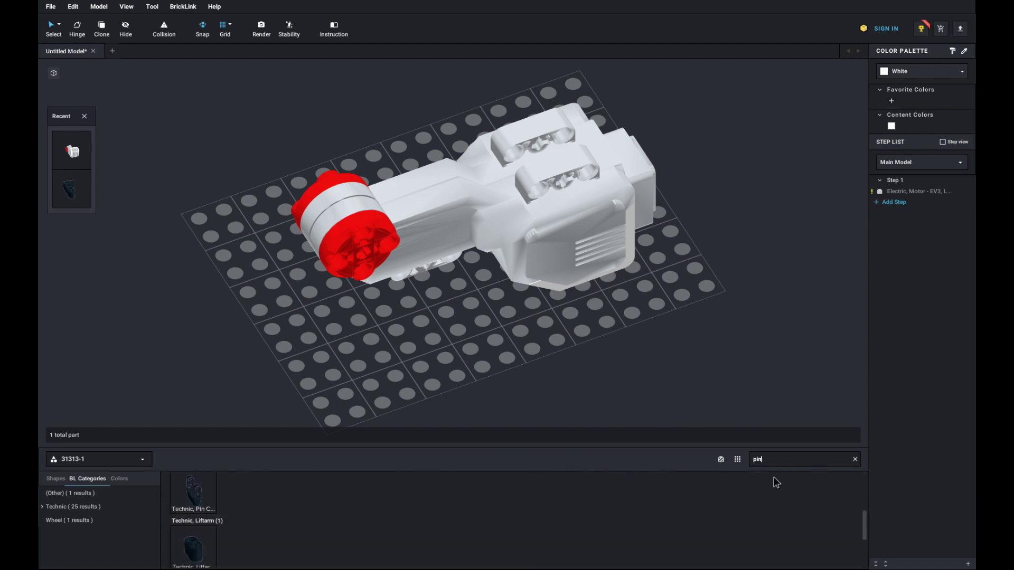
{"action": "scroll", "coordinate": [769, 488], "scroll_direction": "down", "scroll_amount": 3}
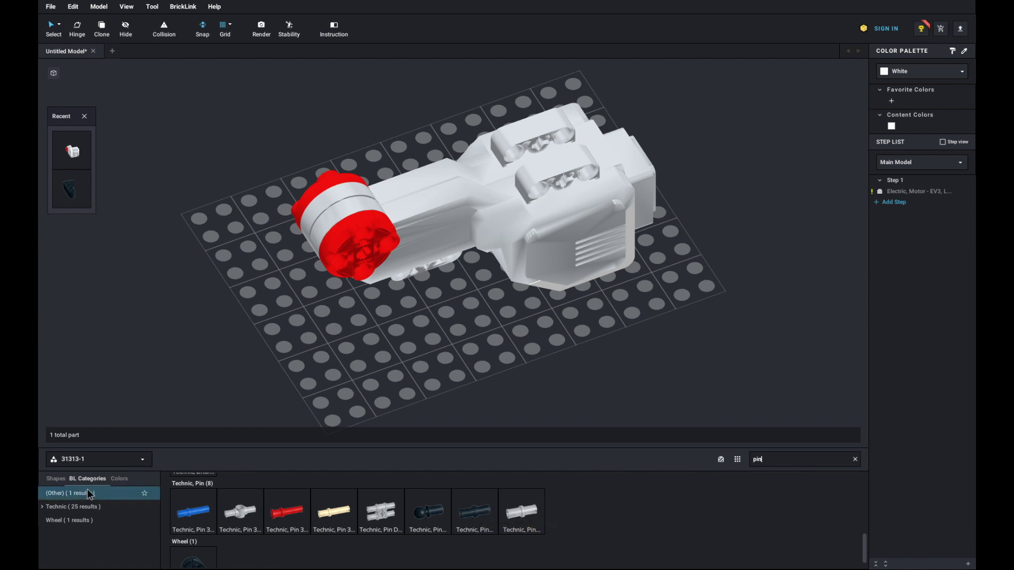
Insert four black Technic pins with friction ridges into the motor's upper mounts, two on the near side and two on the far side
{"action": "left_click", "coordinate": [475, 511]}
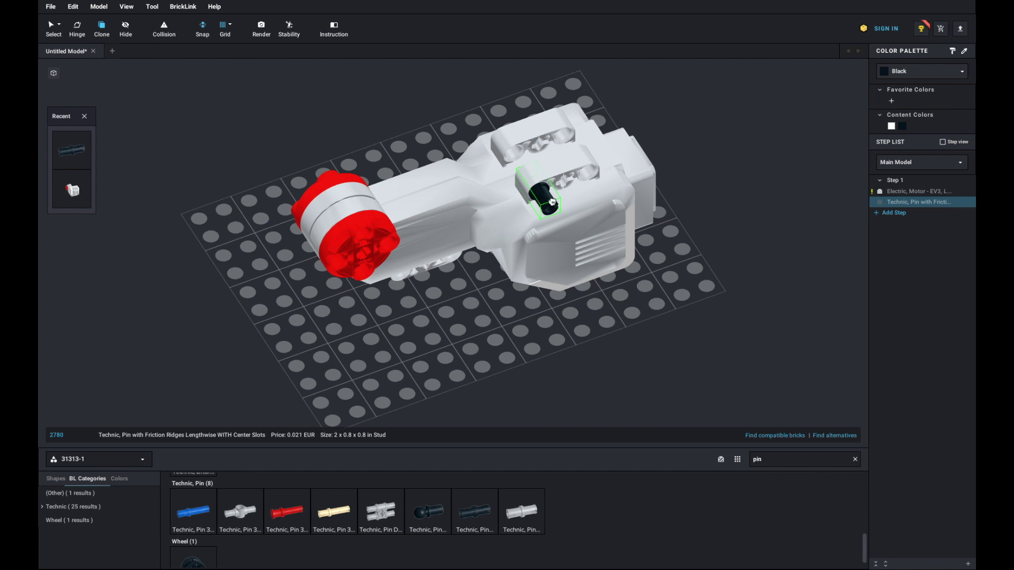
{"action": "left_click", "coordinate": [552, 202]}
{"action": "left_click", "coordinate": [592, 188]}
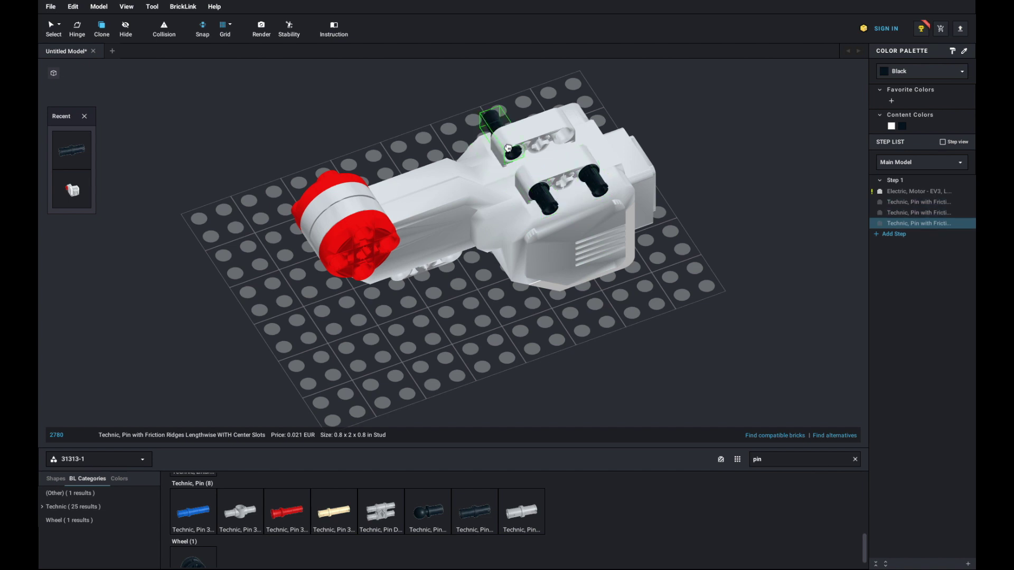
{"action": "left_click", "coordinate": [508, 148]}
{"action": "left_click", "coordinate": [559, 130]}
{"action": "key", "text": "Escape"}
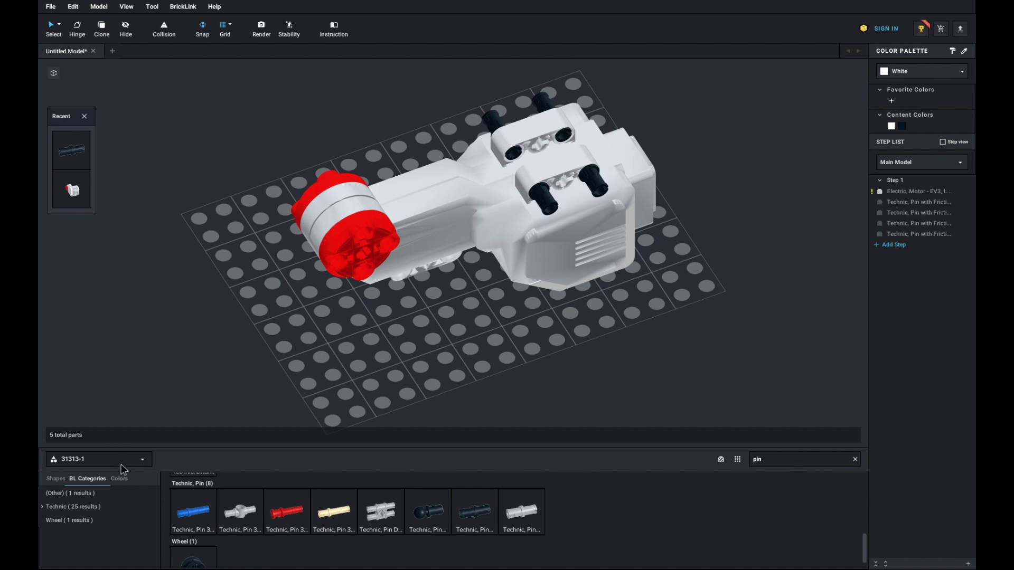
Switch to the 42080-1 palette and search it for "arm" to show the Technic liftarms
{"action": "left_click", "coordinate": [121, 465]}
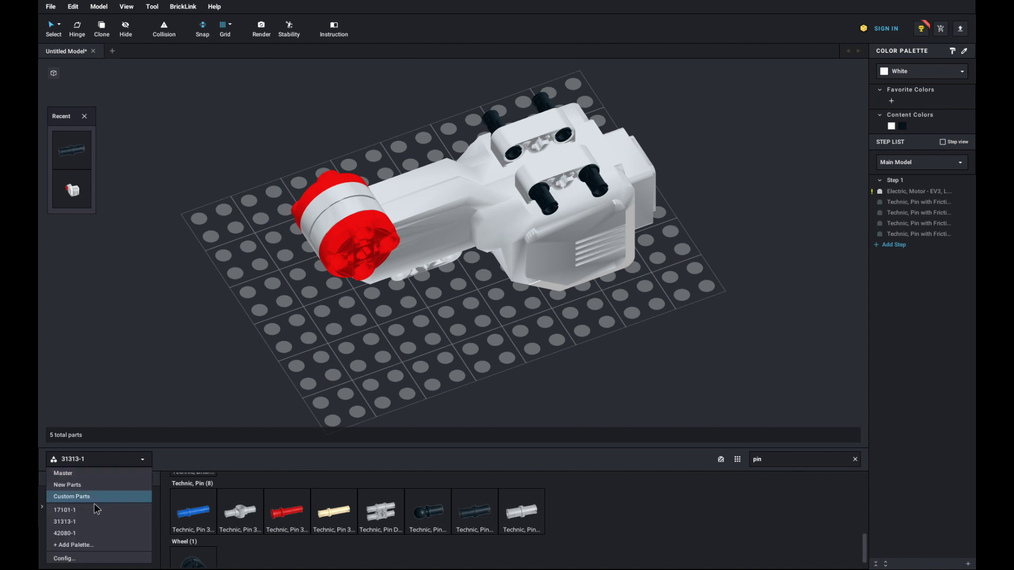
{"action": "left_click", "coordinate": [82, 535]}
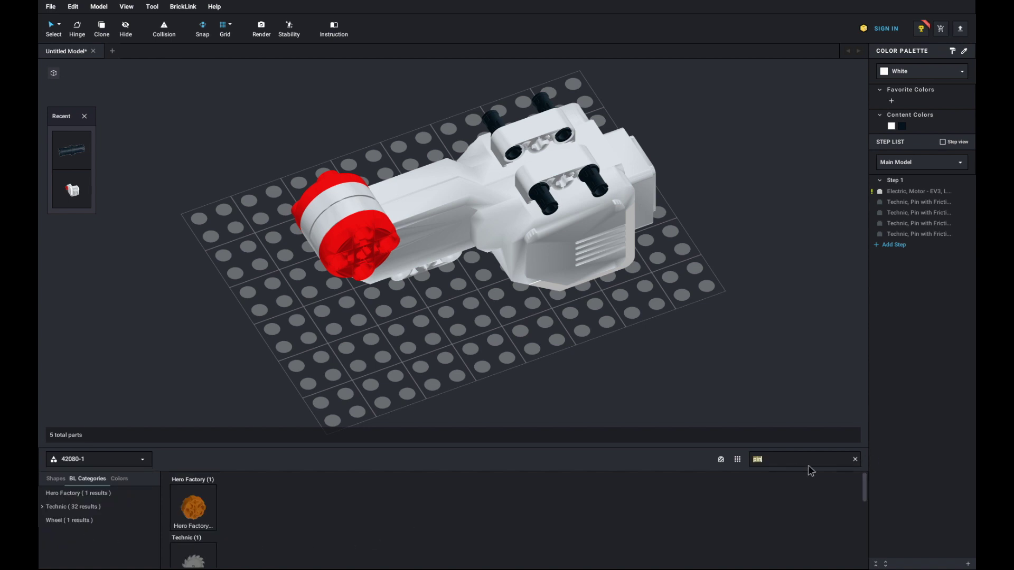
{"action": "type", "text": "arm"}
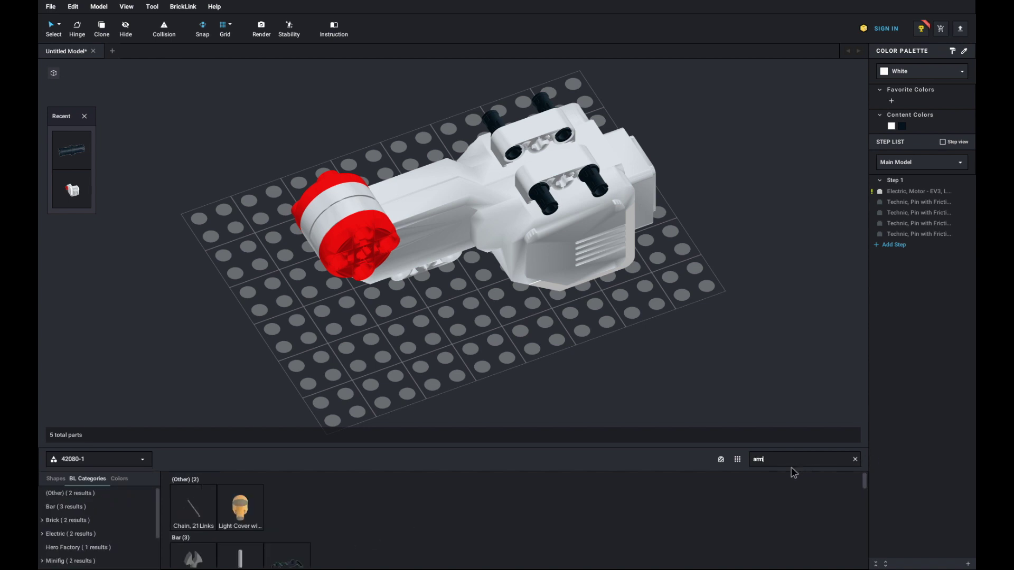
{"action": "scroll", "coordinate": [520, 531], "scroll_direction": "down", "scroll_amount": 1}
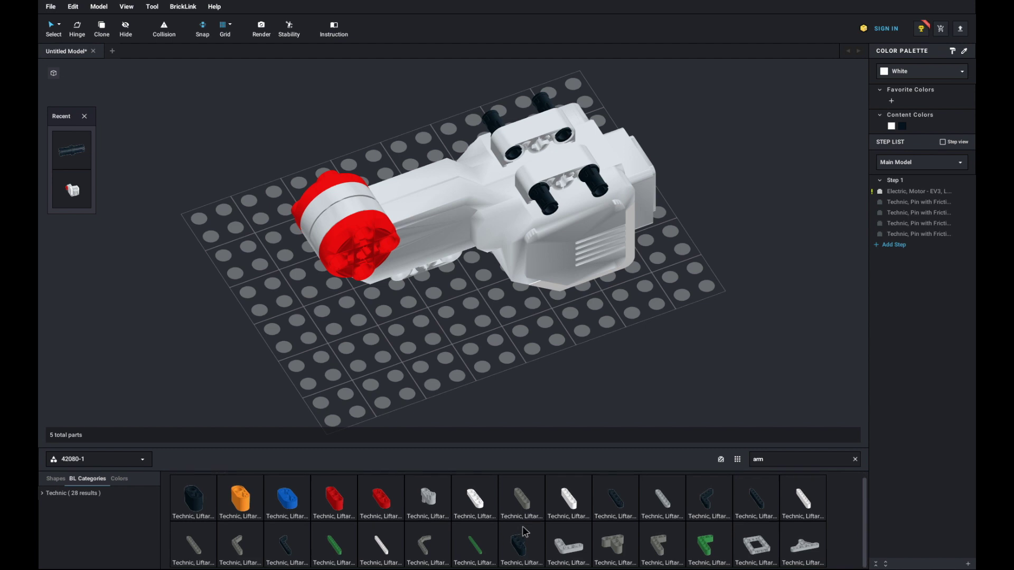
{"action": "left_click_drag", "start_coordinate": [482, 556], "coordinate": [552, 362]}
{"action": "key", "text": "Down"}
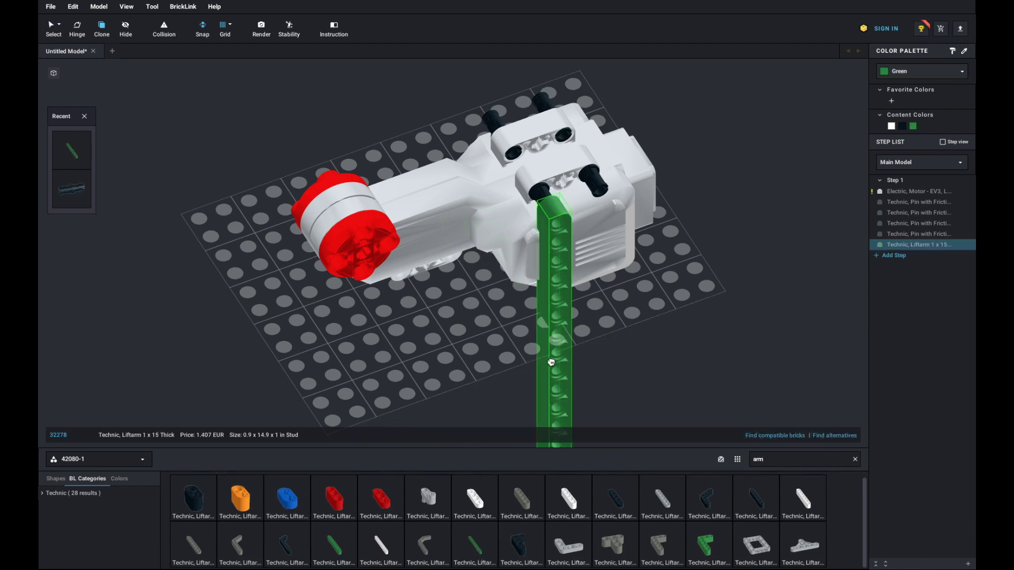
{"action": "key", "text": "Right"}
{"action": "key", "text": "Down"}
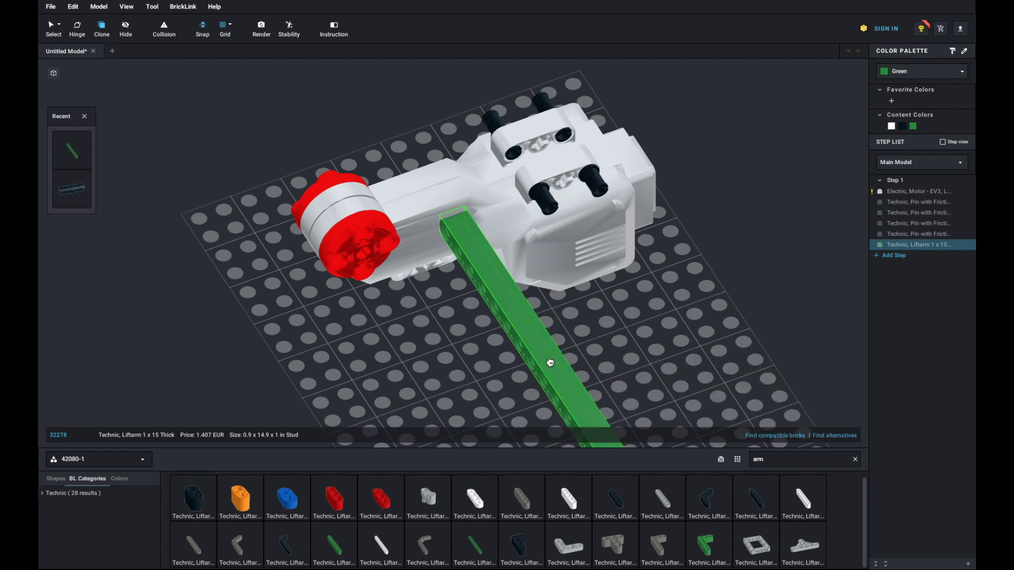
{"action": "key", "text": "Right"}
{"action": "left_click_drag", "start_coordinate": [550, 363], "coordinate": [569, 331]}
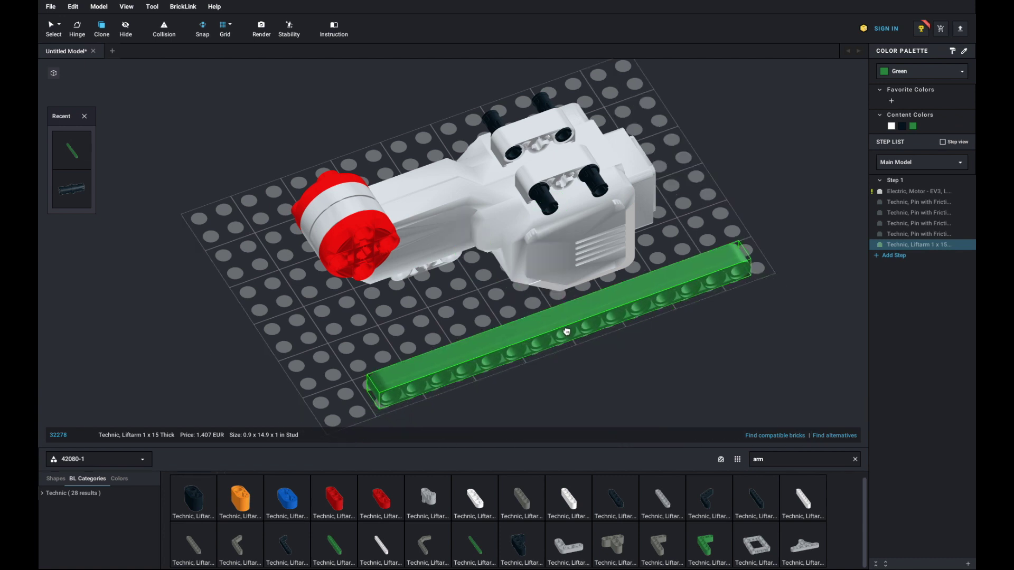
{"action": "key", "text": "Escape"}
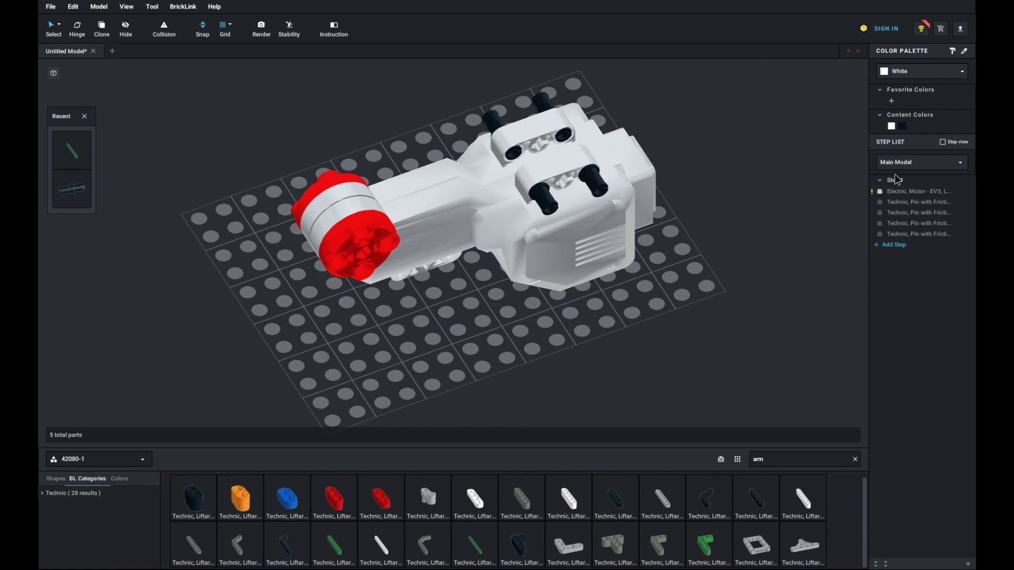
Add Step 2 to the model and attach a green Technic, Liftarm 1 x 15 Thick lengthwise to the motor's two near pins
{"action": "left_click", "coordinate": [895, 246]}
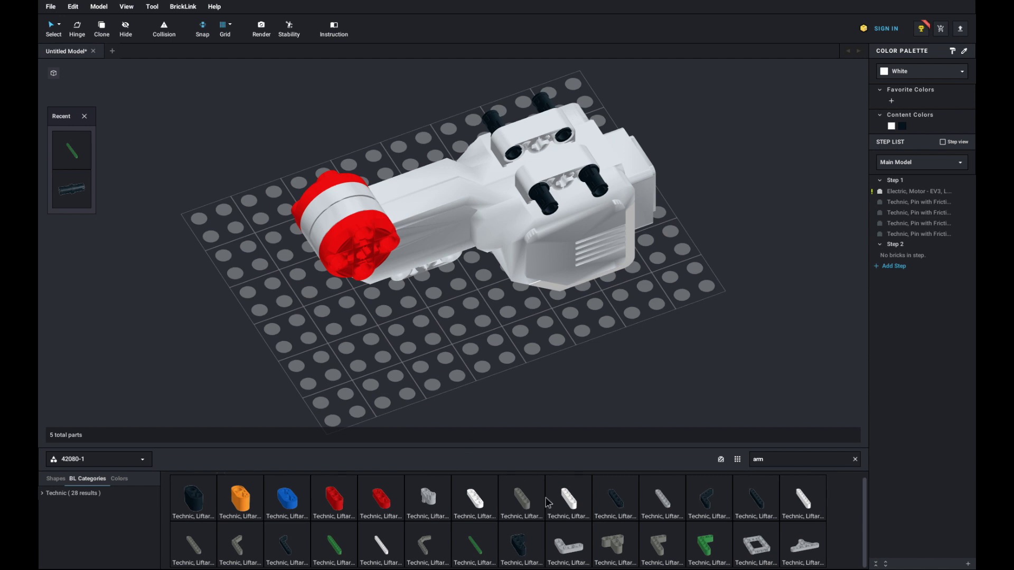
{"action": "left_click_drag", "start_coordinate": [483, 554], "coordinate": [529, 227]}
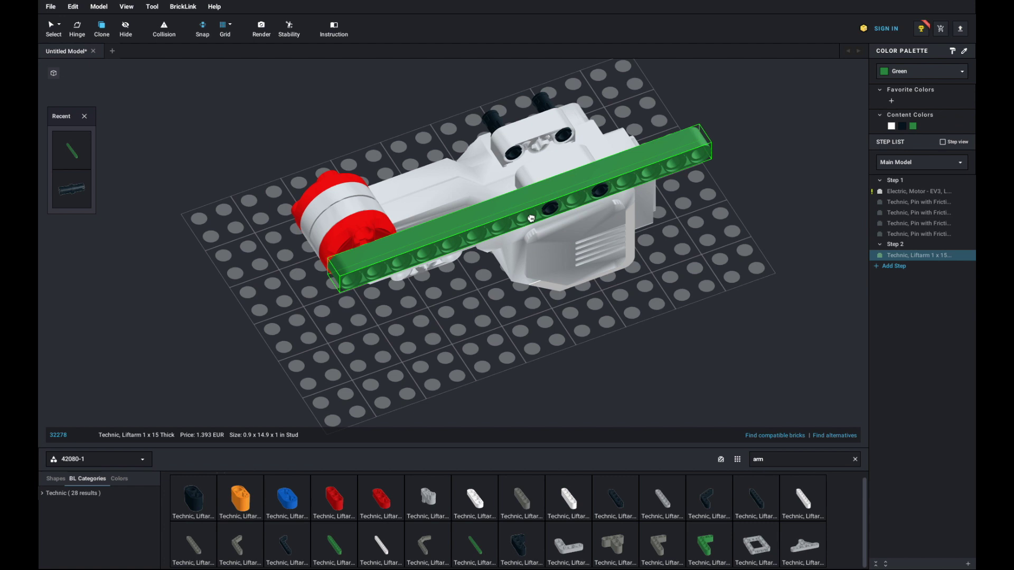
{"action": "left_click_drag", "start_coordinate": [531, 218], "coordinate": [515, 217]}
Duplicate the green 1 x 15 liftarm onto the two far pins, parallel to the first, and discard any further copy
{"action": "key", "text": "ctrl+c"}
{"action": "key", "text": "ctrl+v"}
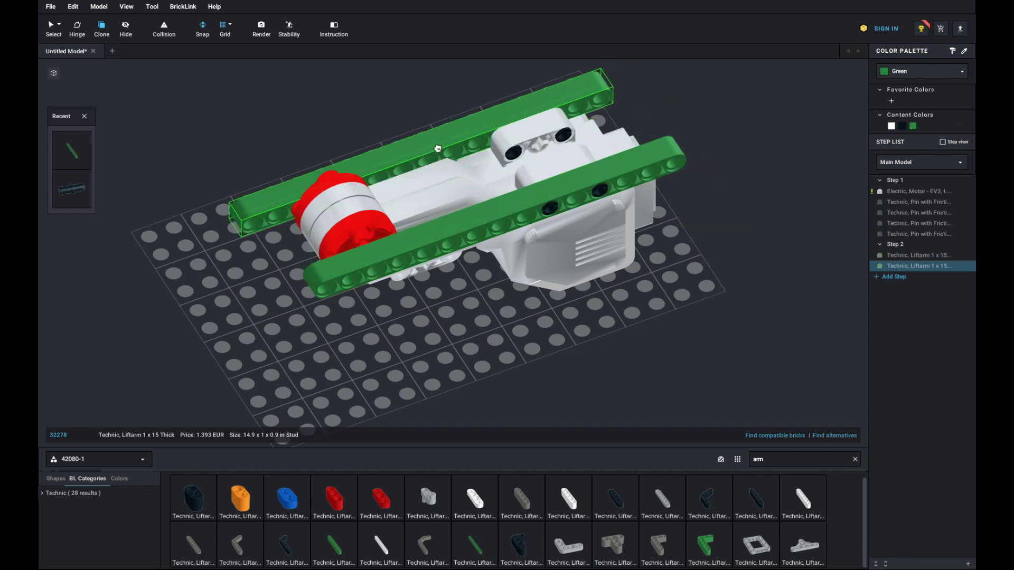
{"action": "left_click", "coordinate": [440, 147]}
{"action": "key", "text": "ctrl+v"}
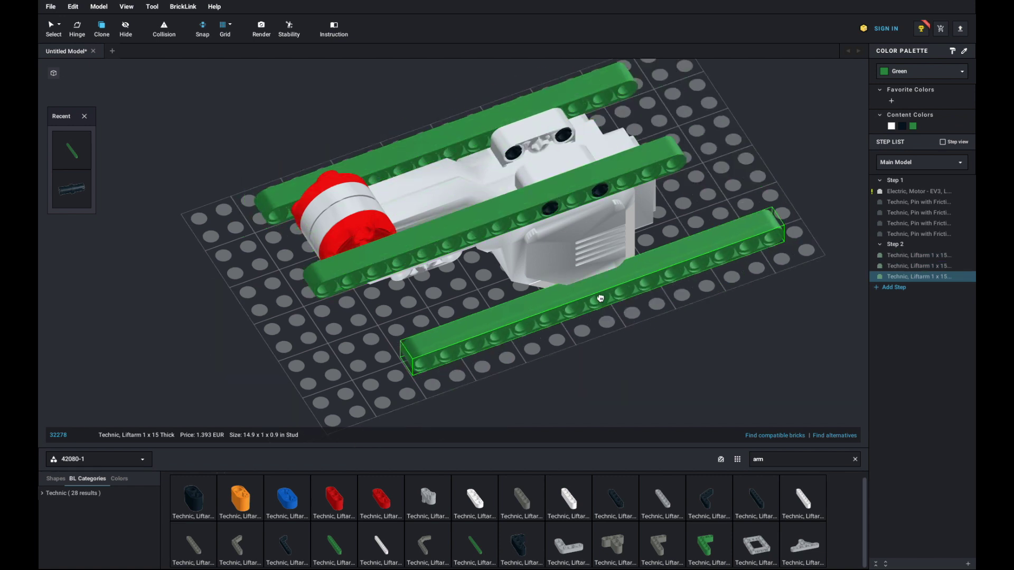
{"action": "key", "text": "Escape"}
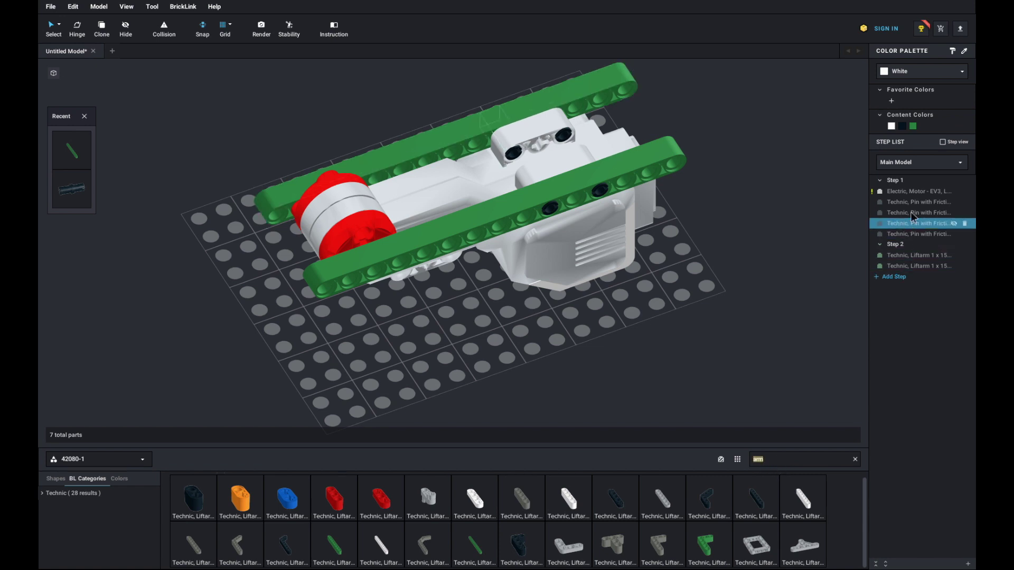
Make Step 1 active, search for "ax 7" and insert the yellow Technic, Axle 7 through both liftarms and the motor's red hub
{"action": "left_click", "coordinate": [913, 181]}
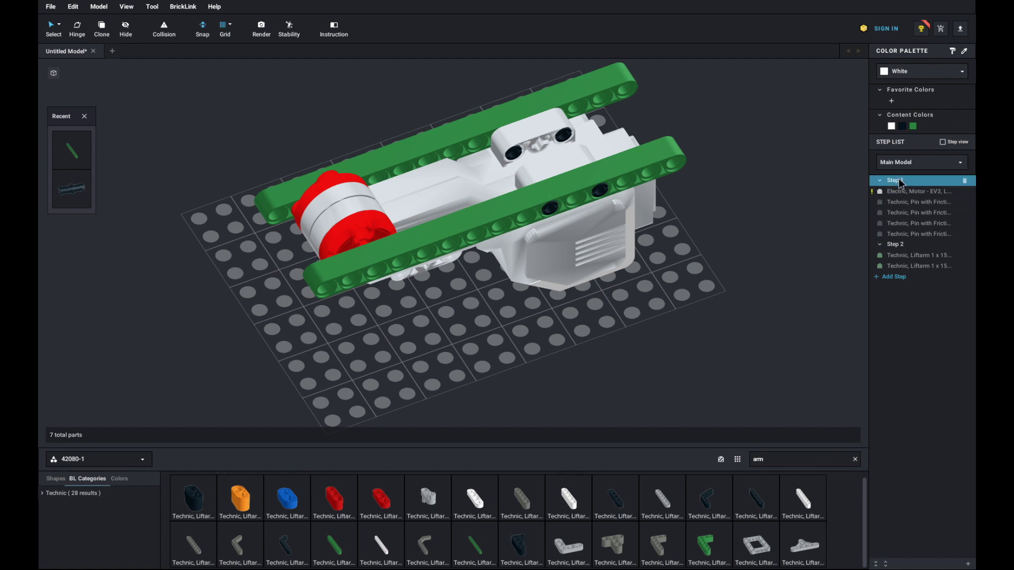
{"action": "left_click", "coordinate": [779, 456]}
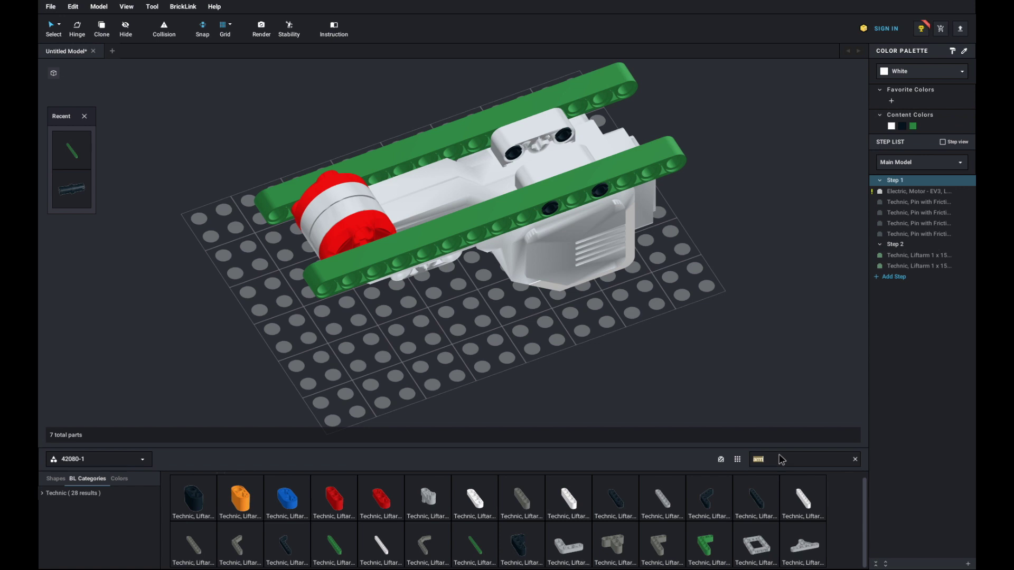
{"action": "type", "text": "ax 7"}
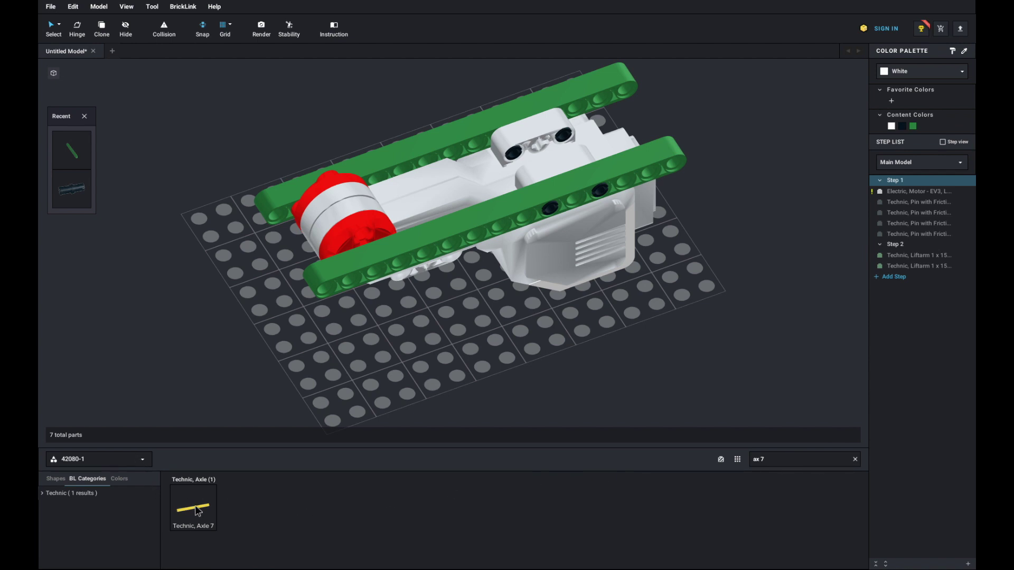
{"action": "left_click_drag", "start_coordinate": [198, 511], "coordinate": [713, 310]}
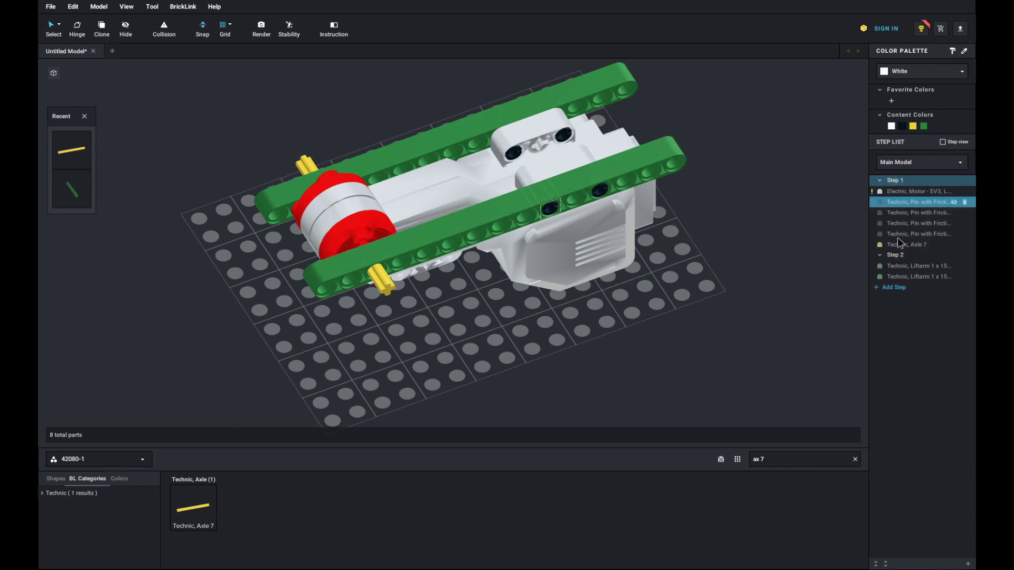
Make Step 2 active, search for "pin 3" and insert a blue Technic, Pin 3L into the near liftarm's end hole beside the red hub
{"action": "left_click", "coordinate": [895, 255]}
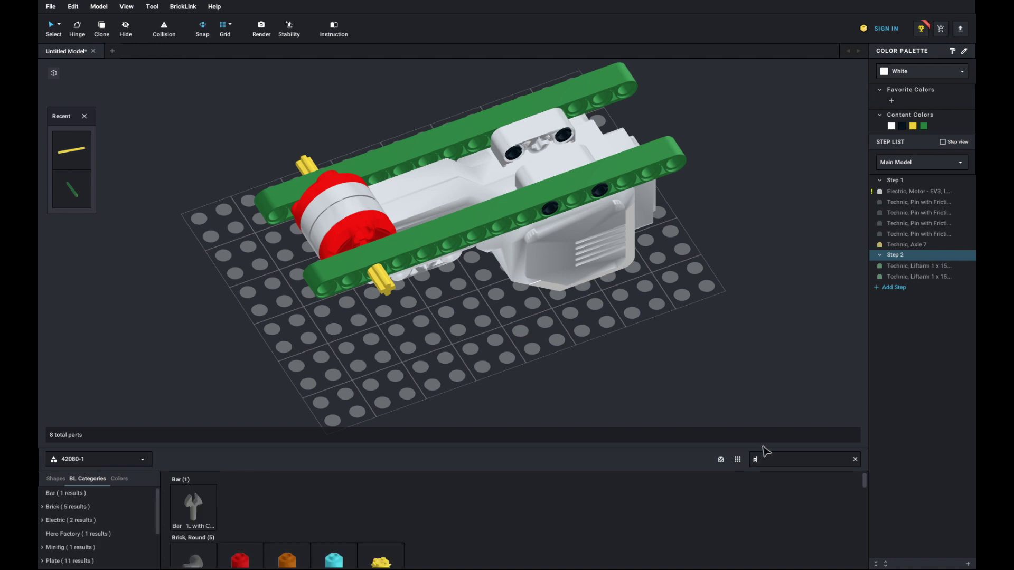
{"action": "type", "text": "in"}
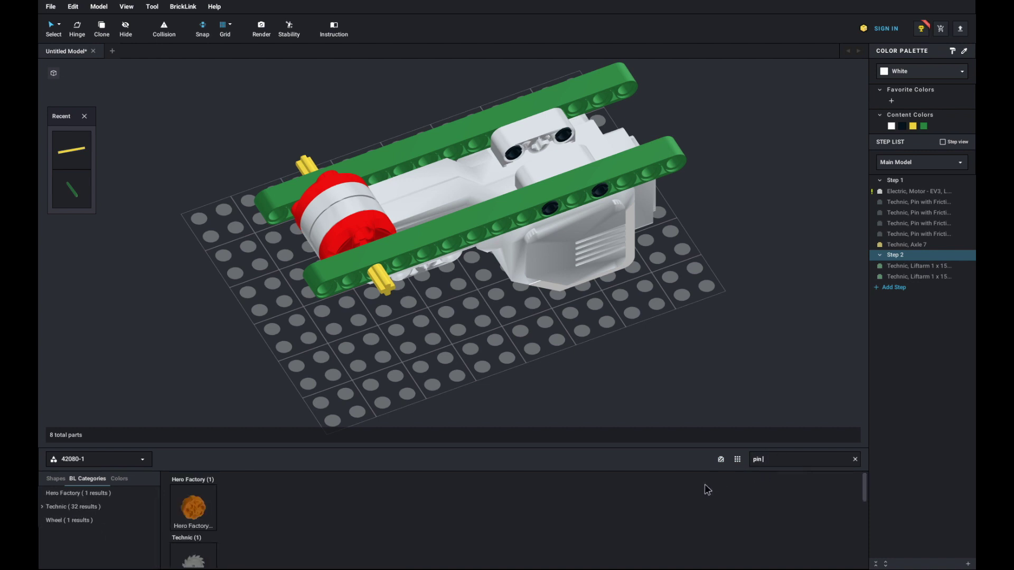
{"action": "type", "text": " 3"}
{"action": "scroll", "coordinate": [366, 517], "scroll_direction": "down", "scroll_amount": 6}
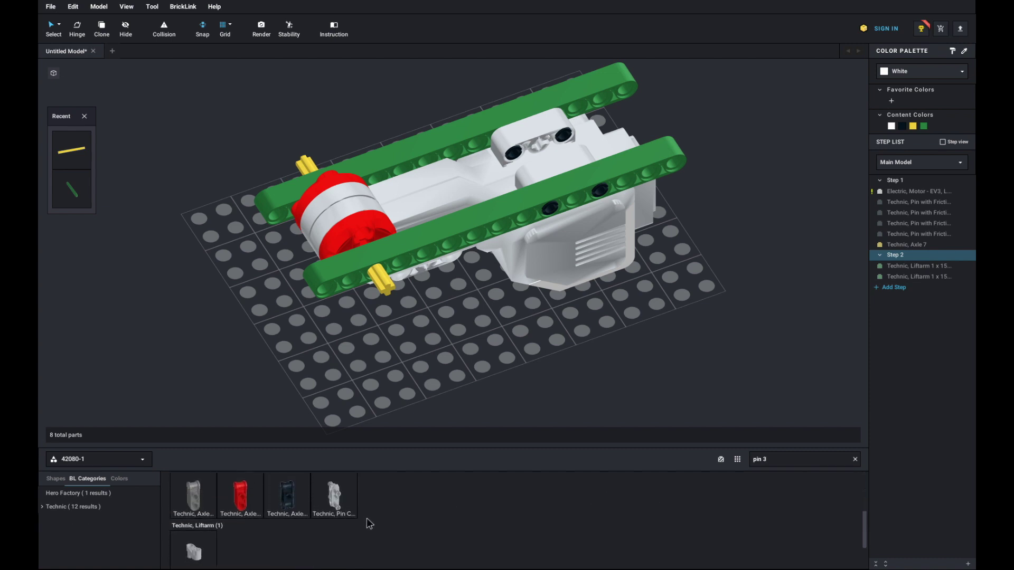
{"action": "left_click_drag", "start_coordinate": [257, 547], "coordinate": [343, 316]}
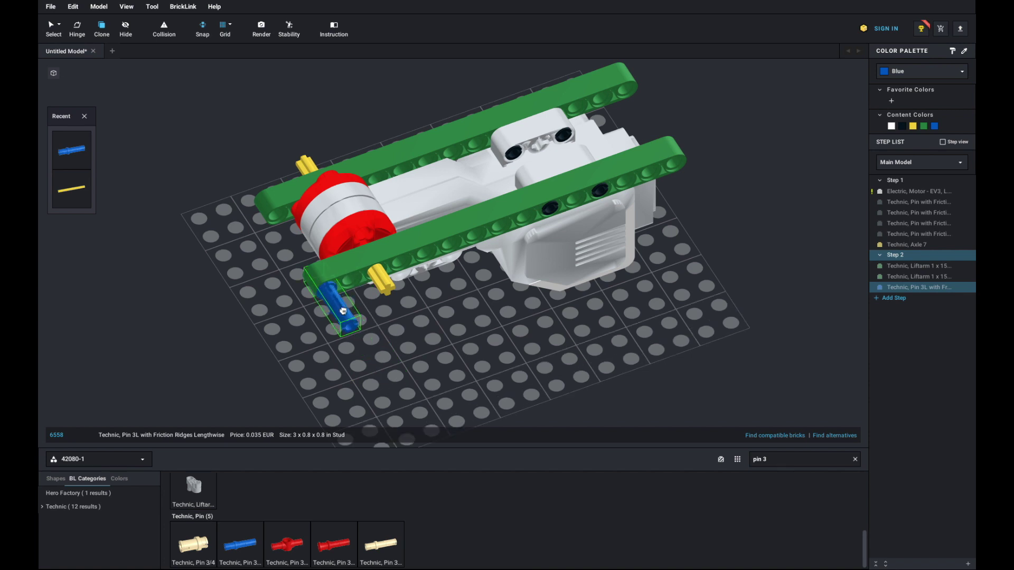
Duplicate the blue pin into the near liftarm past the axle and into the two matching far liftarm holes, deleting the surplus copy
{"action": "key", "text": "ctrl+c"}
{"action": "key", "text": "ctrl+v"}
{"action": "left_click", "coordinate": [455, 272]}
{"action": "key", "text": "ctrl+v"}
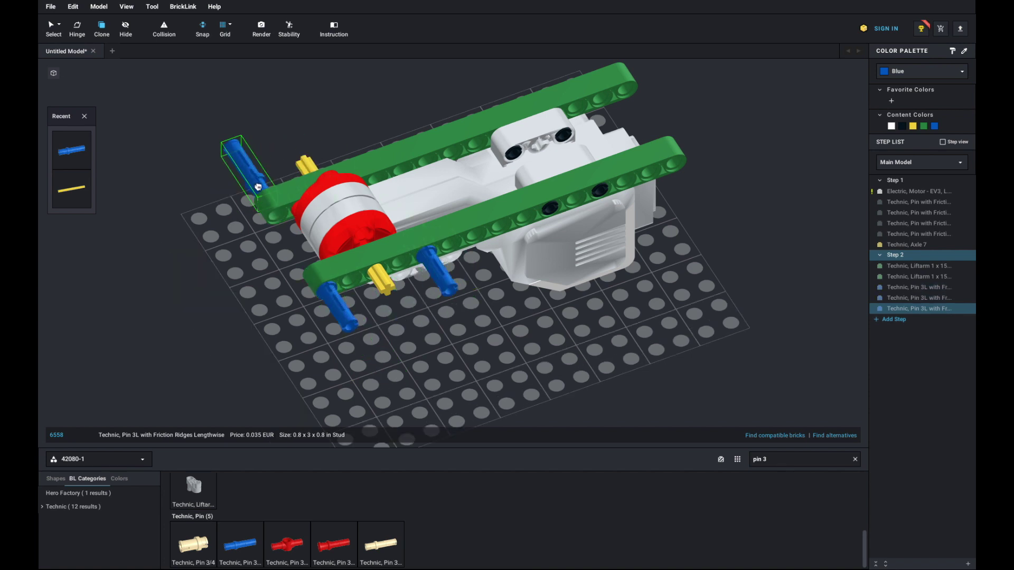
{"action": "left_click", "coordinate": [278, 191]}
{"action": "key", "text": "ctrl+v"}
{"action": "left_click", "coordinate": [359, 153]}
{"action": "key", "text": "ctrl+v"}
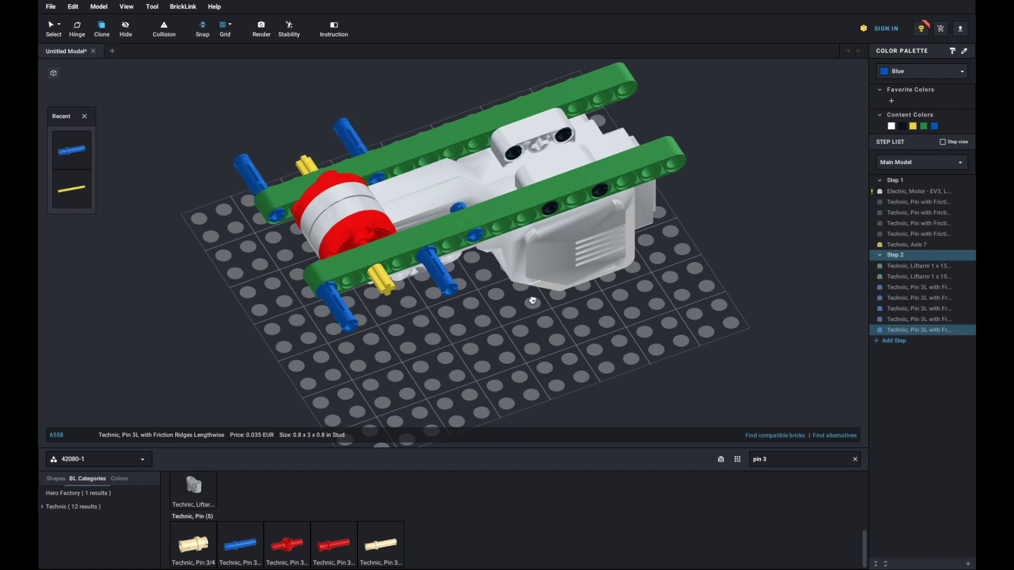
{"action": "key", "text": "Delete"}
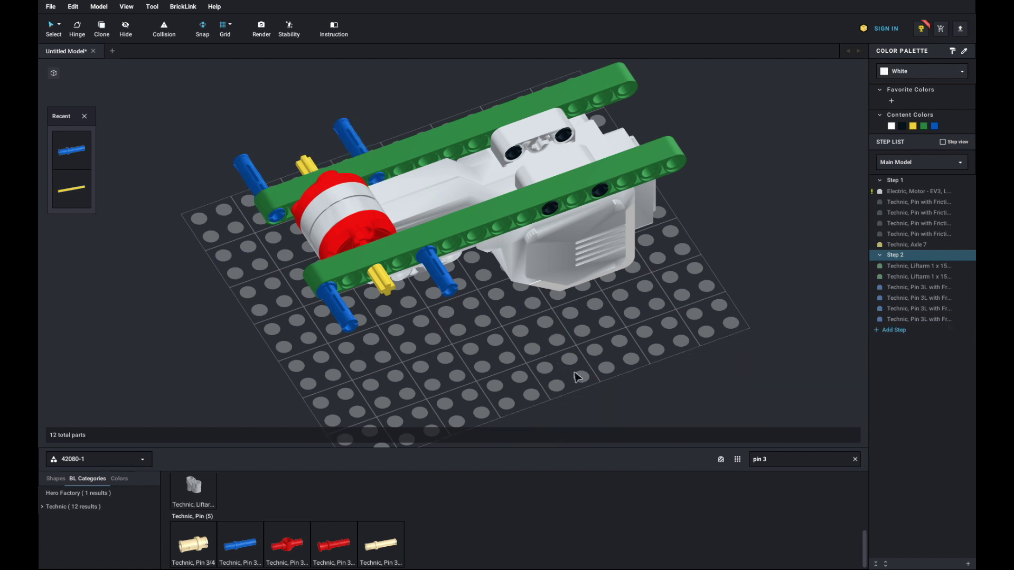
Add a third building step to the step list and clear the "pin 3" part search
{"action": "left_click", "coordinate": [894, 330]}
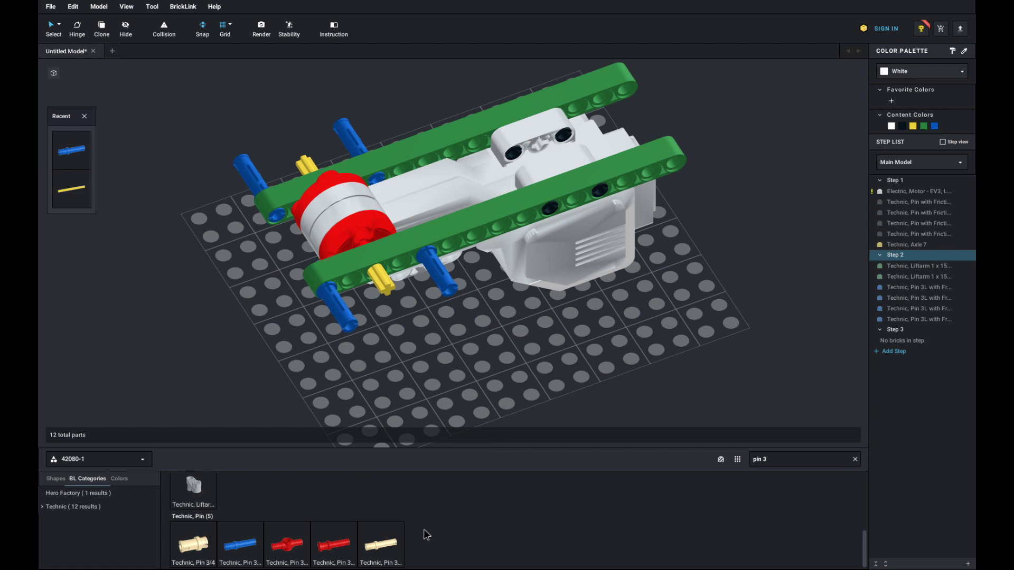
{"action": "scroll", "coordinate": [428, 535], "scroll_direction": "up", "scroll_amount": 3}
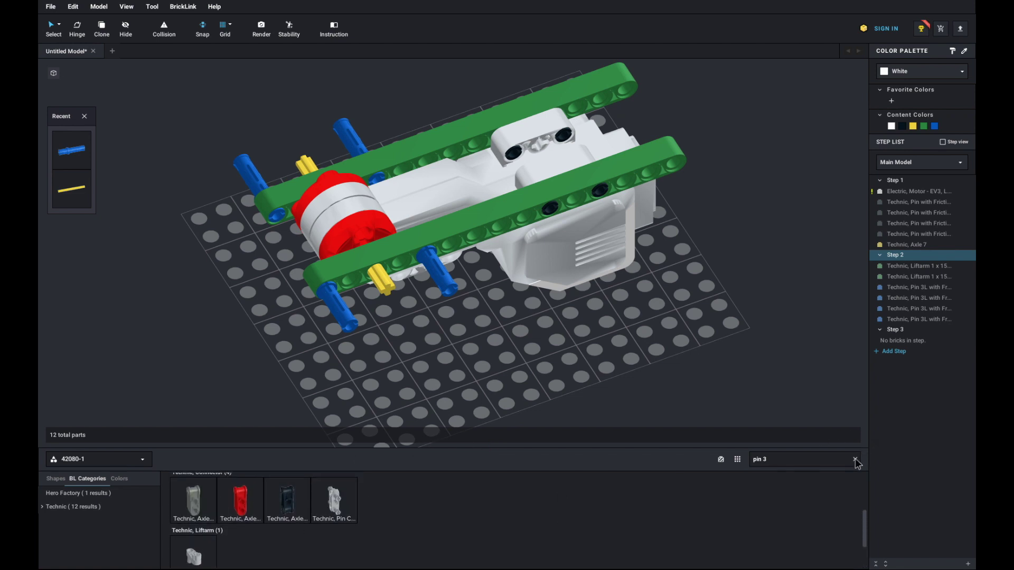
{"action": "scroll", "coordinate": [696, 530], "scroll_direction": "up", "scroll_amount": 5}
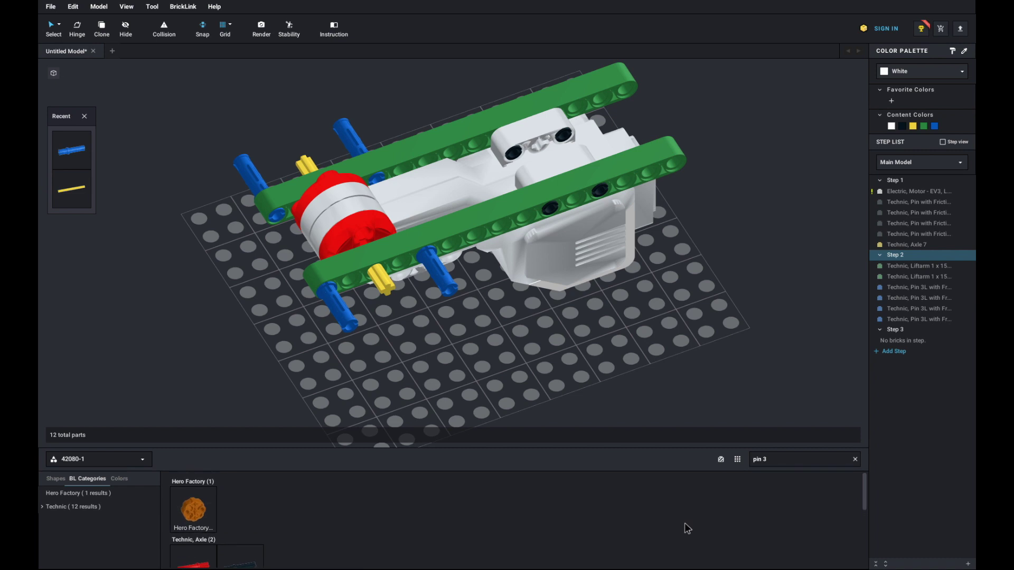
{"action": "scroll", "coordinate": [685, 525], "scroll_direction": "down", "scroll_amount": 2}
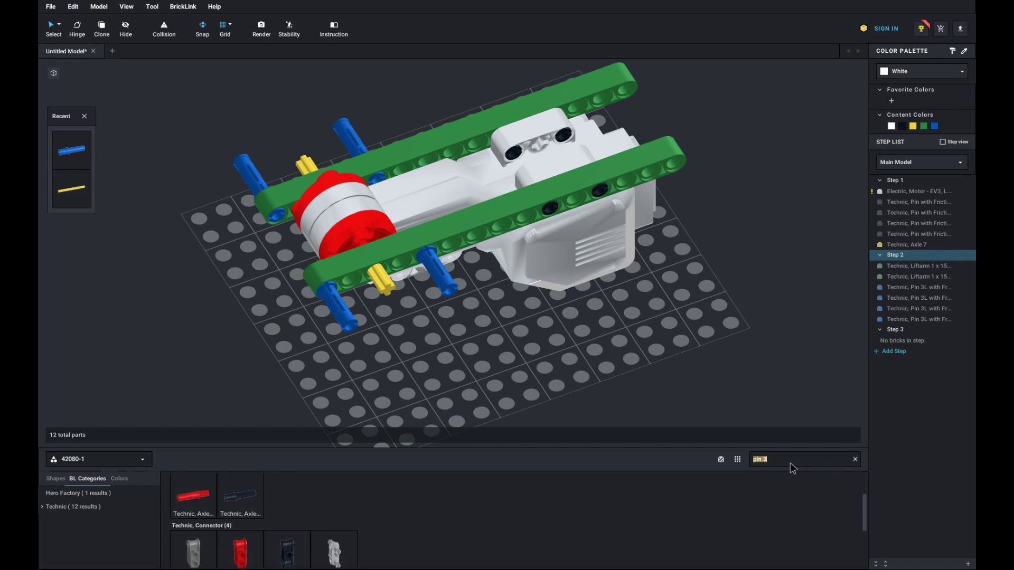
{"action": "left_click", "coordinate": [856, 461]}
Place a light bluish gray Technic, Axle and Pin Connector Perpendicular on the blue pin at the near liftarm's end
{"action": "scroll", "coordinate": [629, 515], "scroll_direction": "down", "scroll_amount": 10}
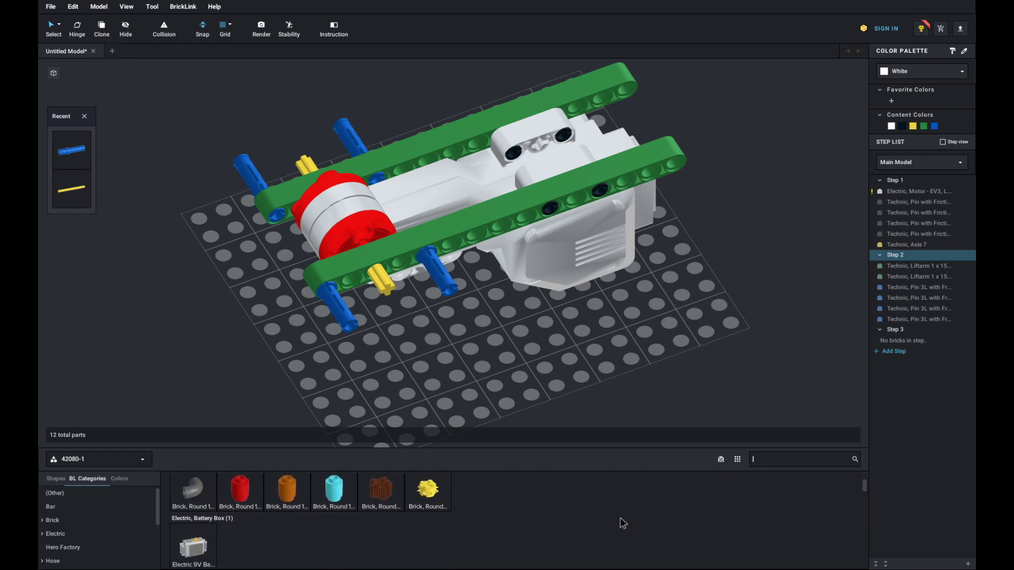
{"action": "scroll", "coordinate": [531, 508], "scroll_direction": "down", "scroll_amount": 8}
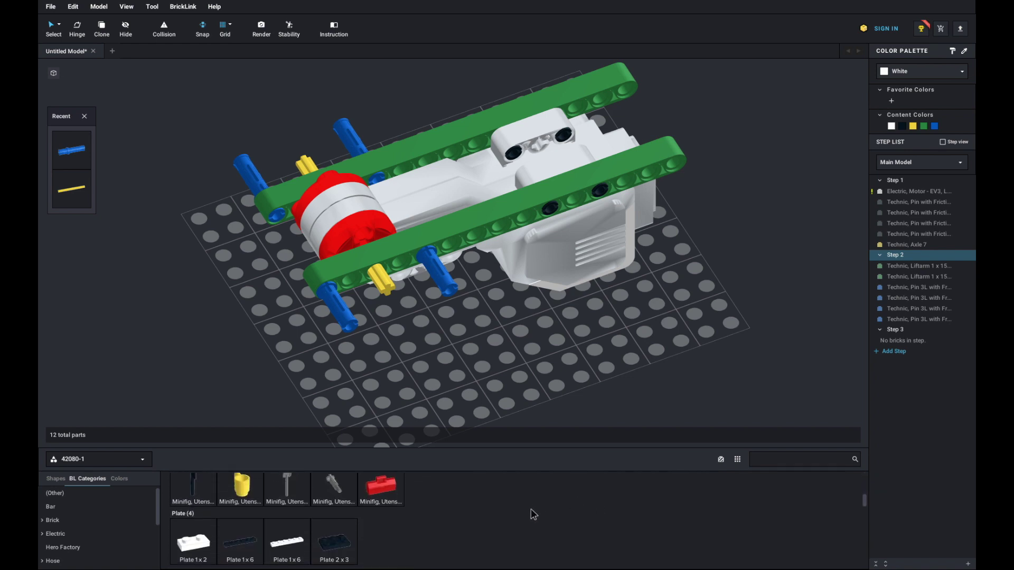
{"action": "scroll", "coordinate": [509, 512], "scroll_direction": "down", "scroll_amount": 10}
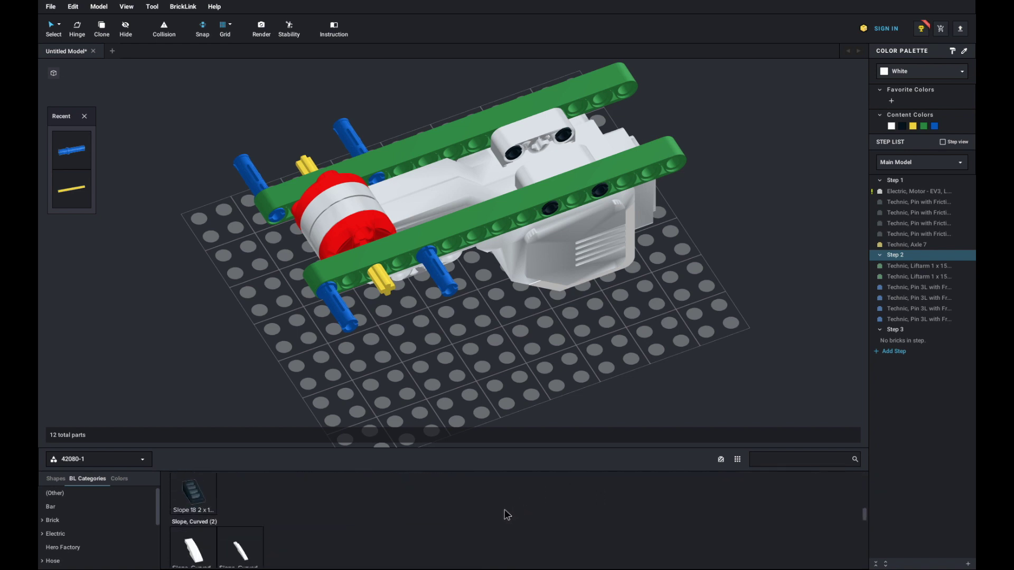
{"action": "scroll", "coordinate": [492, 512], "scroll_direction": "down", "scroll_amount": 5}
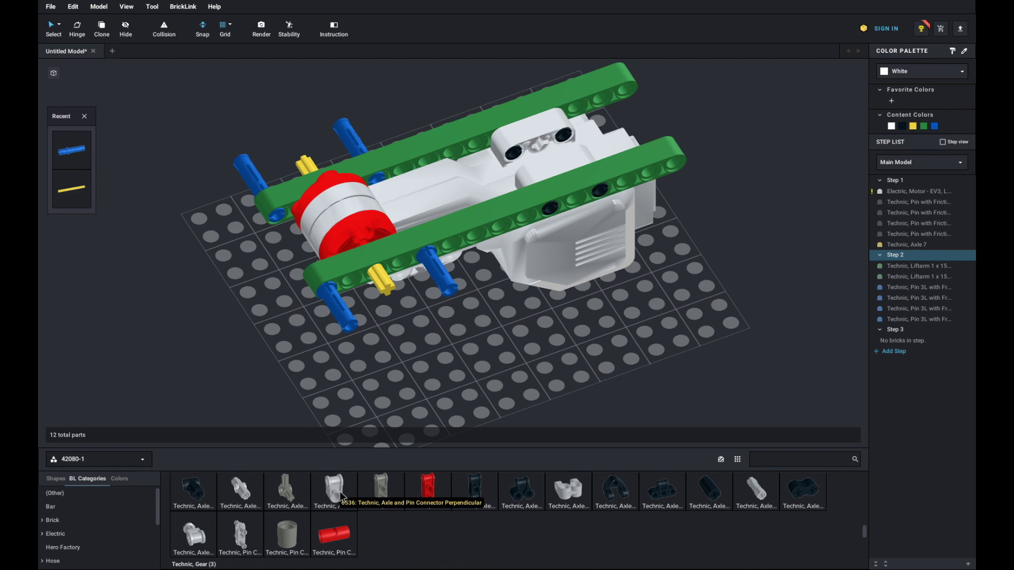
{"action": "left_click_drag", "start_coordinate": [338, 499], "coordinate": [345, 287]}
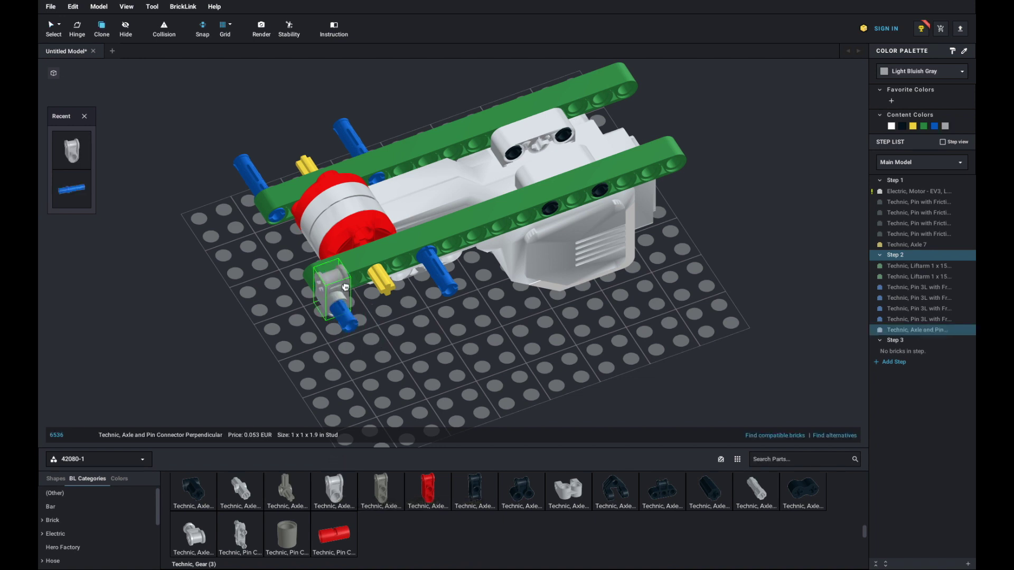
{"action": "left_click", "coordinate": [345, 287]}
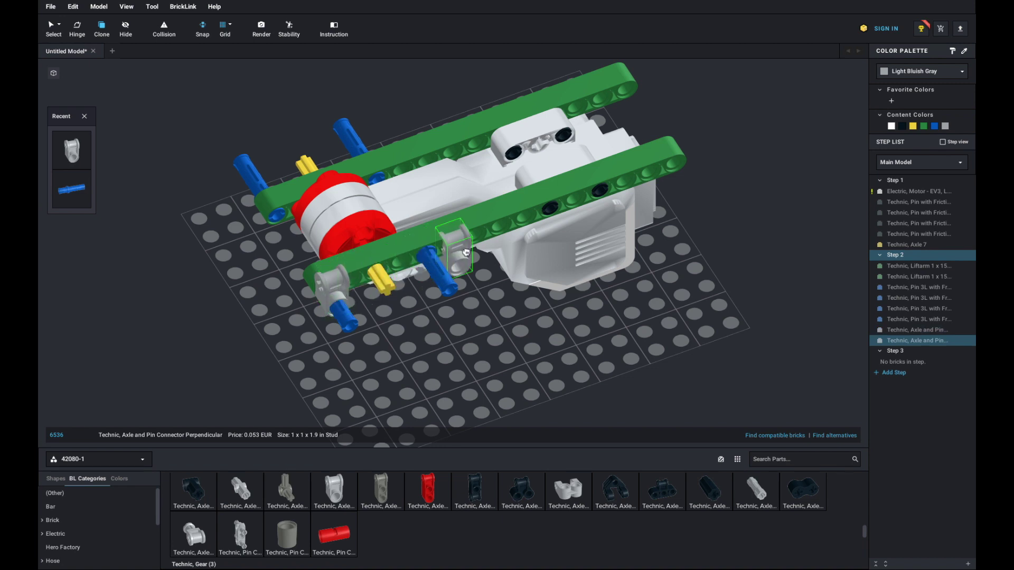
Duplicate the gray connector so that both blue pins on the near liftarm carry two connectors each
{"action": "left_click", "coordinate": [442, 258]}
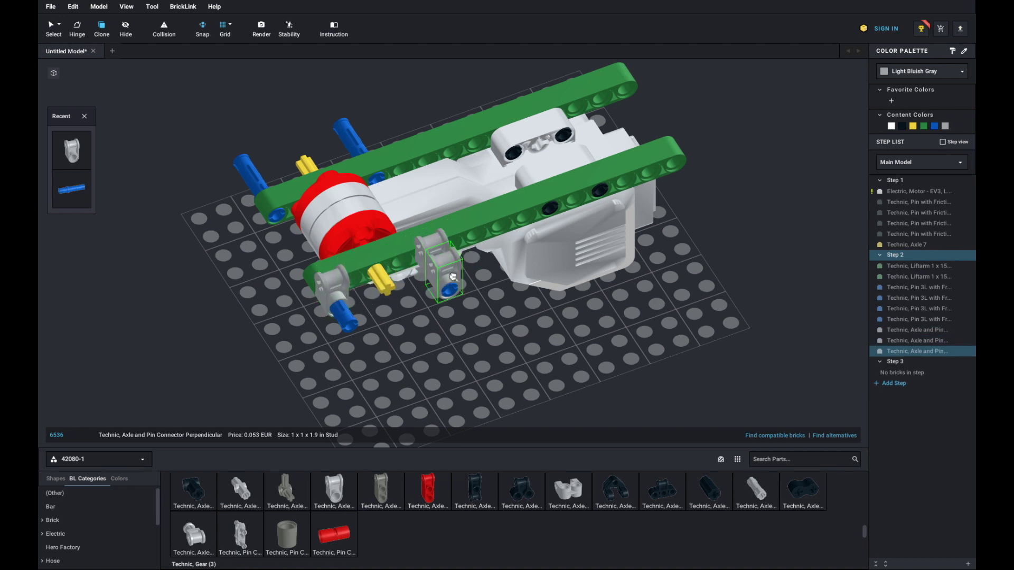
{"action": "left_click", "coordinate": [343, 315]}
{"action": "left_click", "coordinate": [346, 316]}
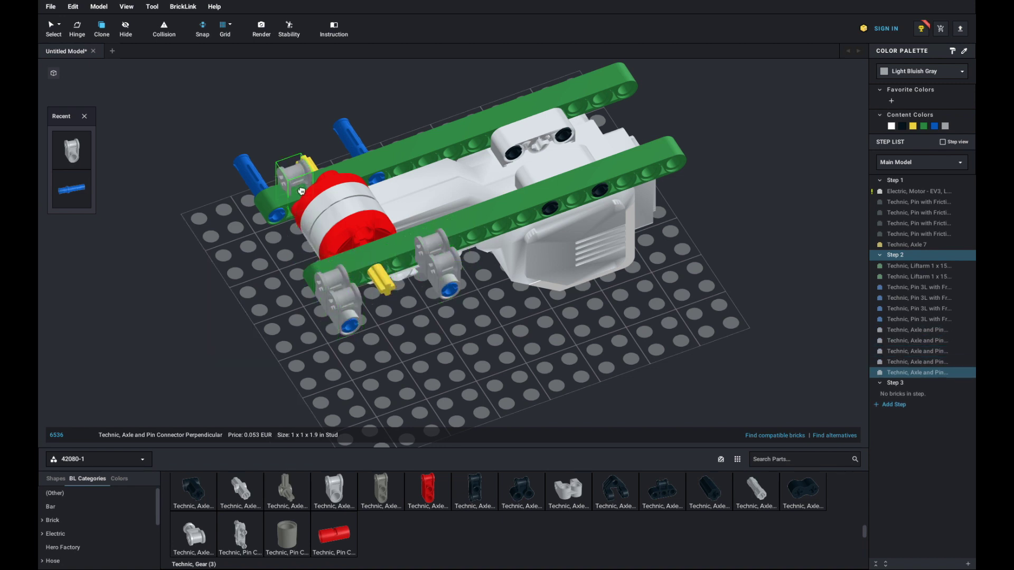
Duplicate the gray connector in pairs onto the two blue pins of the far liftarm and discard the surplus copy
{"action": "left_click", "coordinate": [263, 185]}
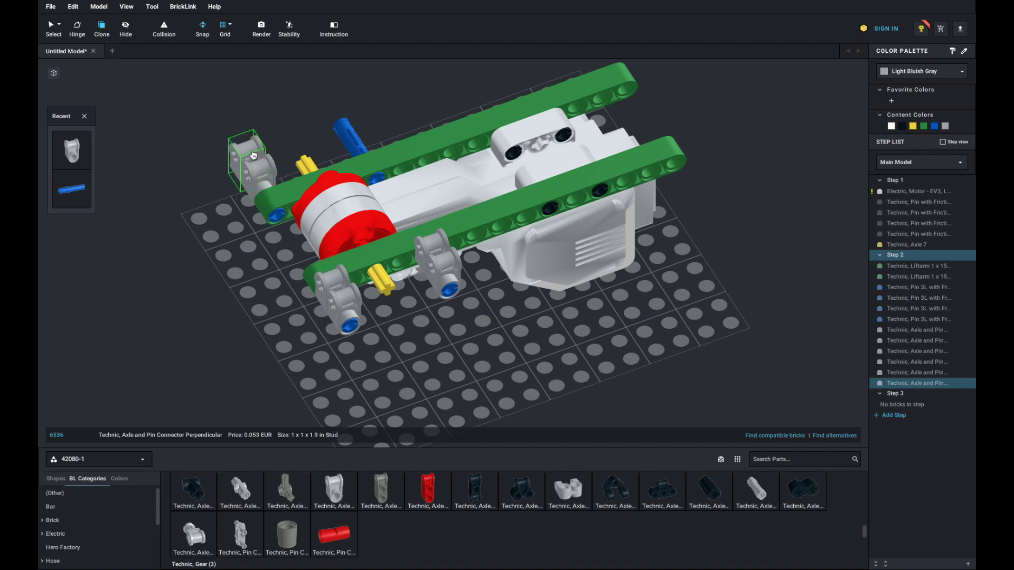
{"action": "left_click", "coordinate": [254, 155]}
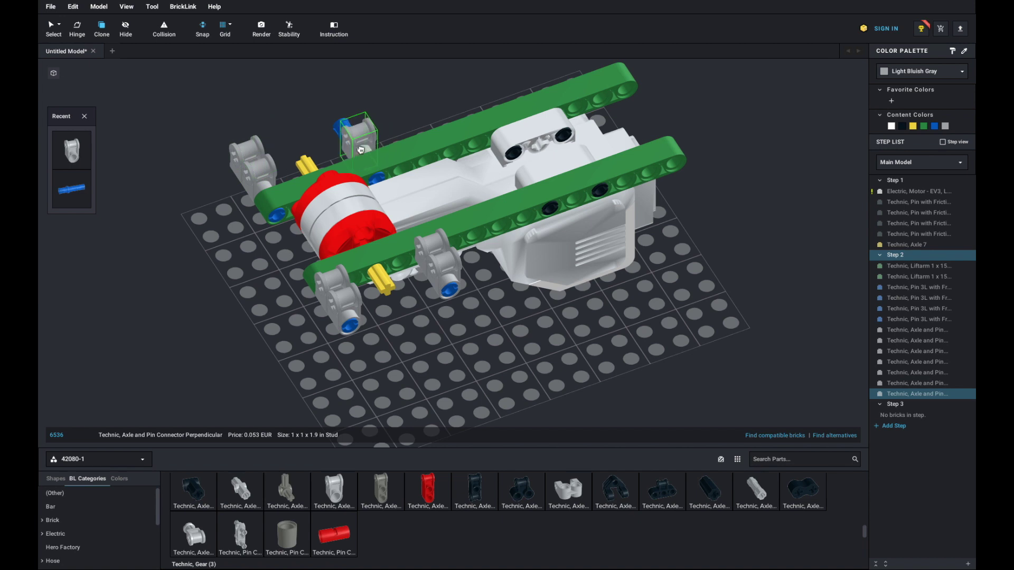
{"action": "left_click", "coordinate": [358, 150]}
{"action": "left_click", "coordinate": [373, 155]}
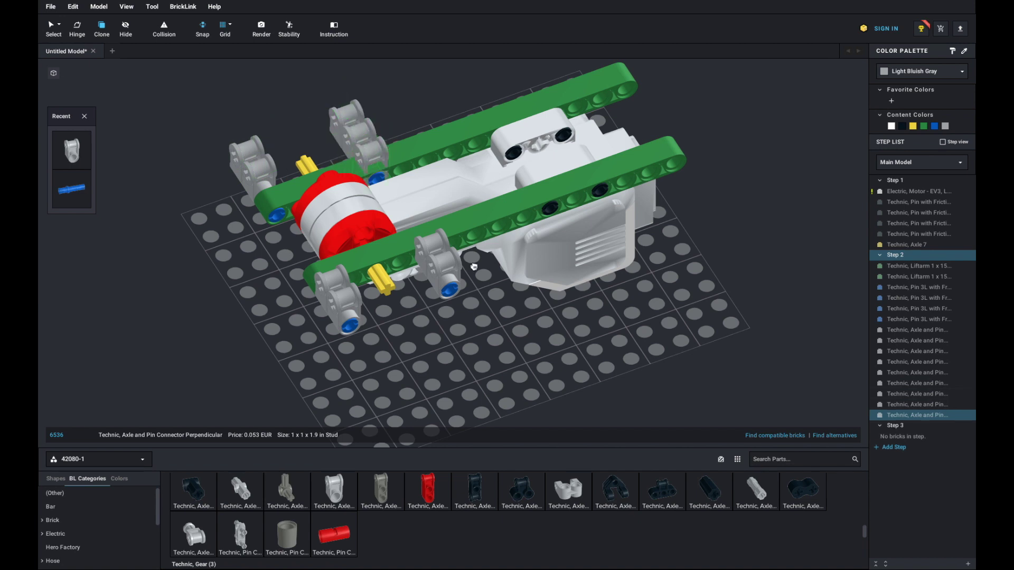
{"action": "key", "text": "Escape"}
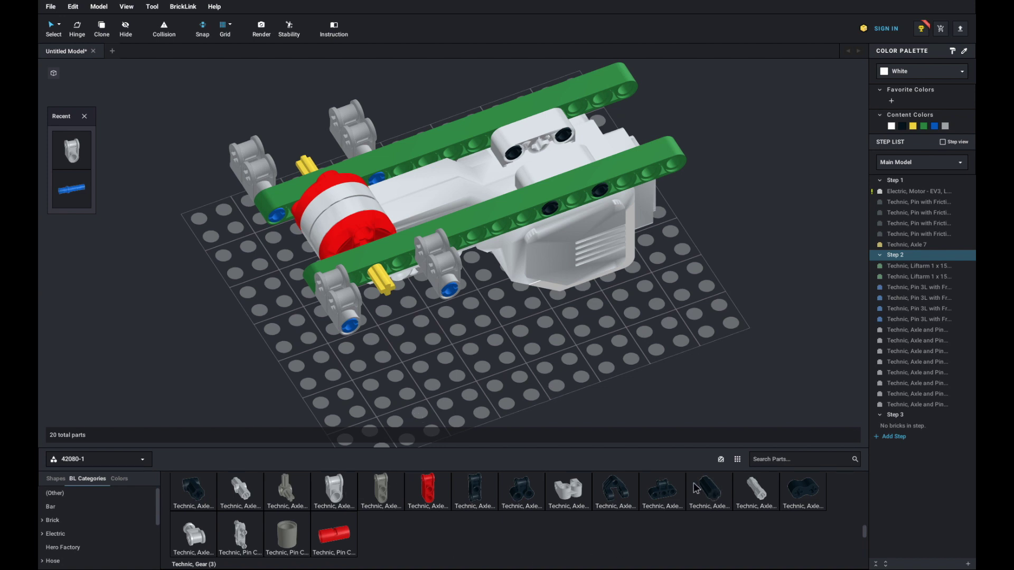
Place a black Technic, Axle Connector 2L on the near end of the yellow axle and discard the extra copy
{"action": "left_click_drag", "start_coordinate": [697, 488], "coordinate": [394, 304]}
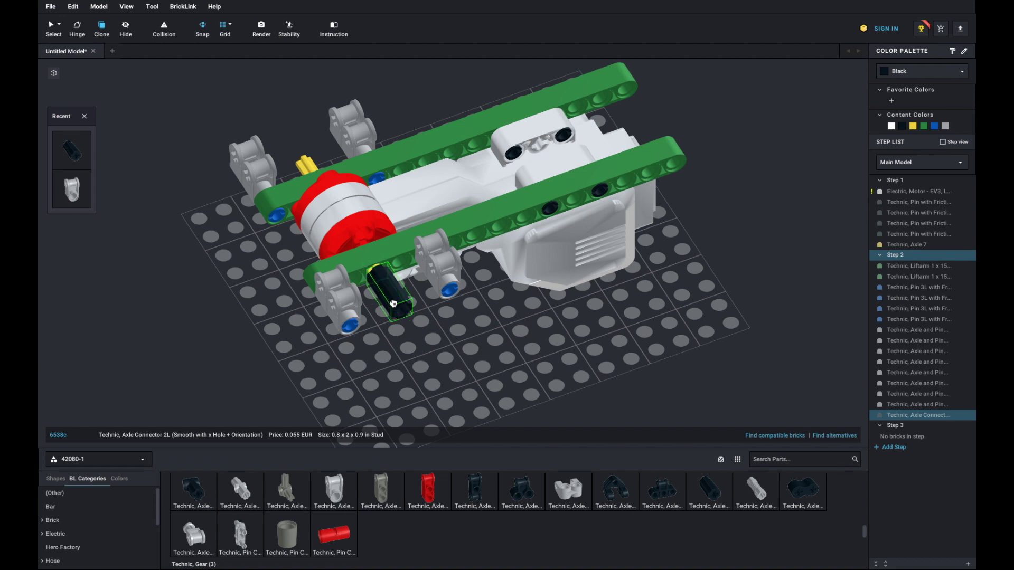
{"action": "left_click", "coordinate": [393, 304]}
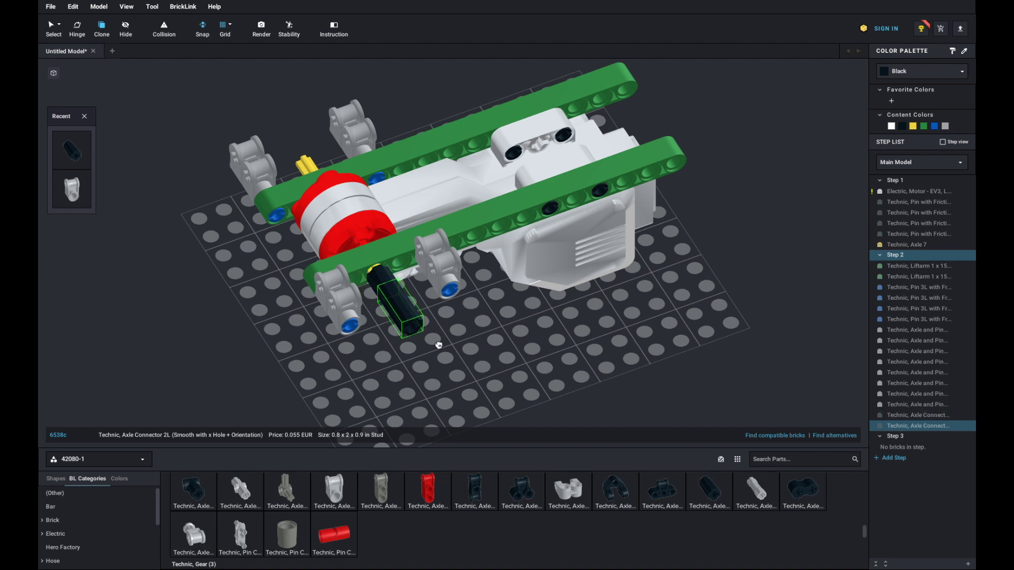
{"action": "key", "text": "Escape"}
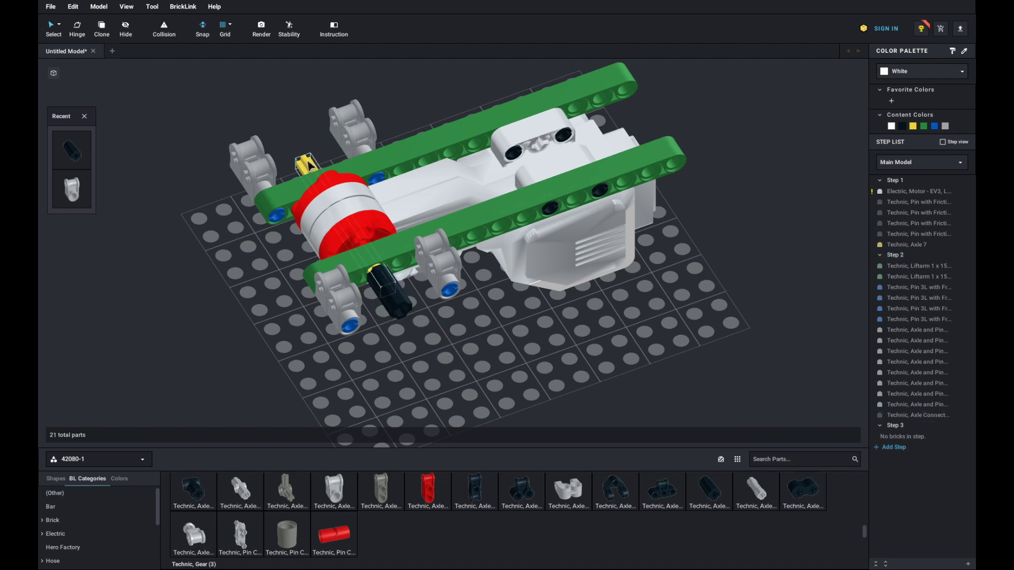
Clone the black axle connector onto the far end of the yellow axle
{"action": "left_click", "coordinate": [311, 165]}
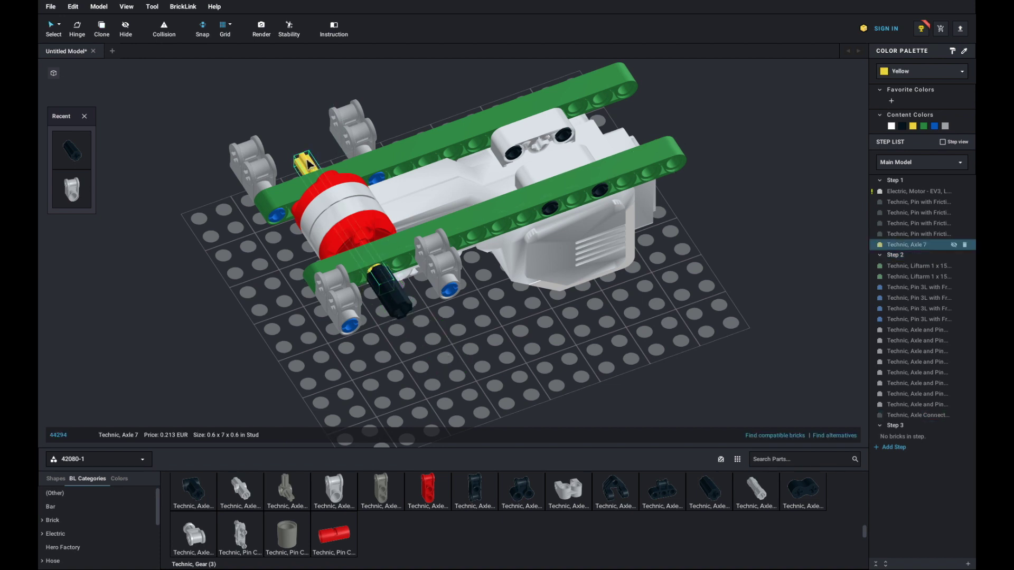
{"action": "left_click", "coordinate": [394, 298]}
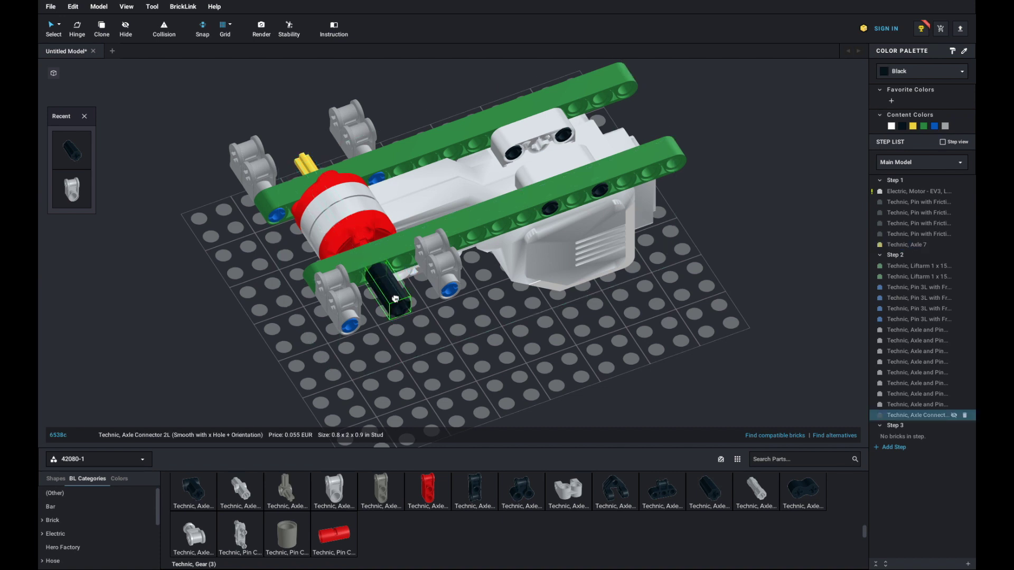
{"action": "left_click", "coordinate": [420, 336]}
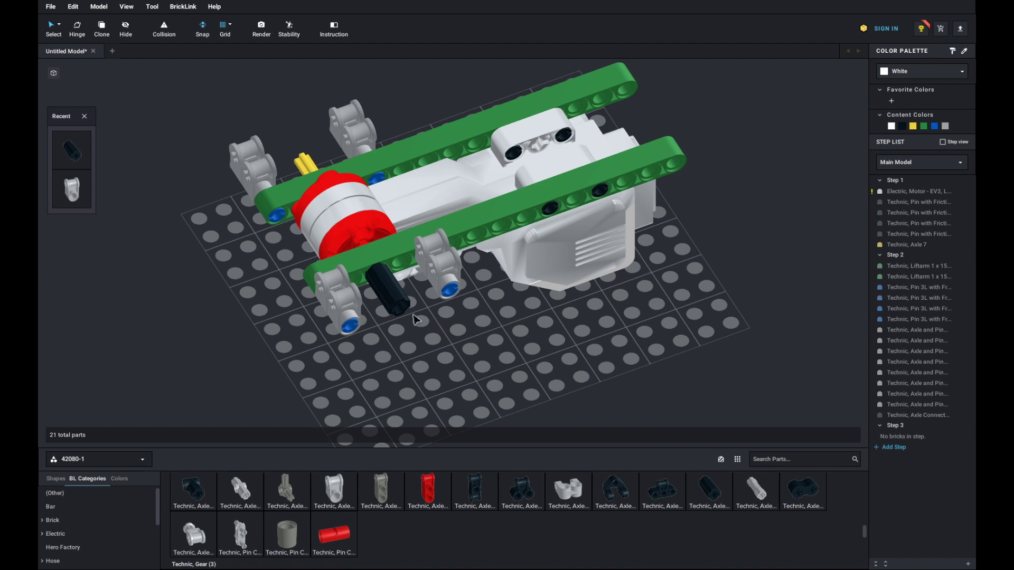
{"action": "key", "text": "c"}
{"action": "left_click", "coordinate": [401, 301]}
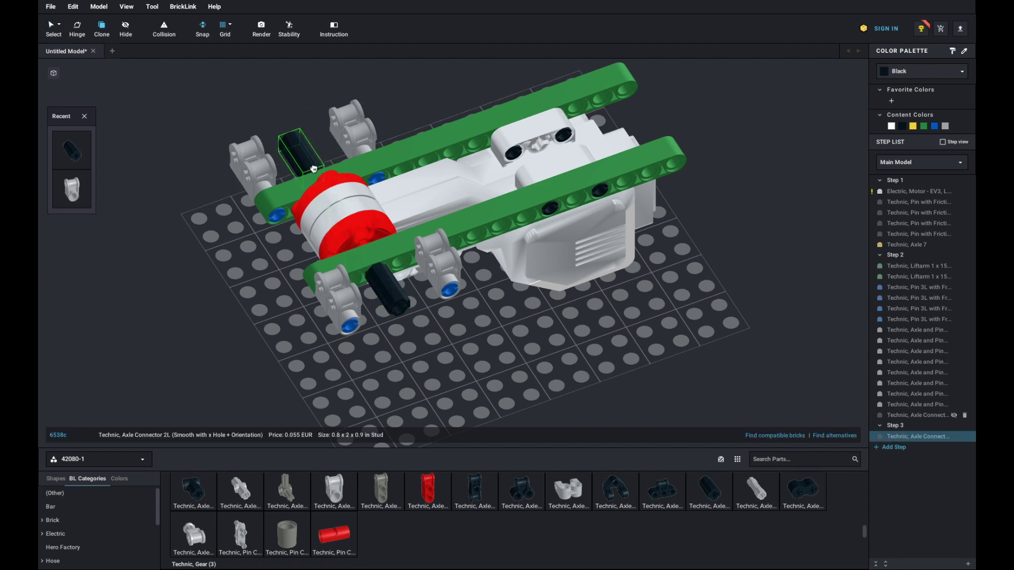
{"action": "left_click", "coordinate": [314, 170]}
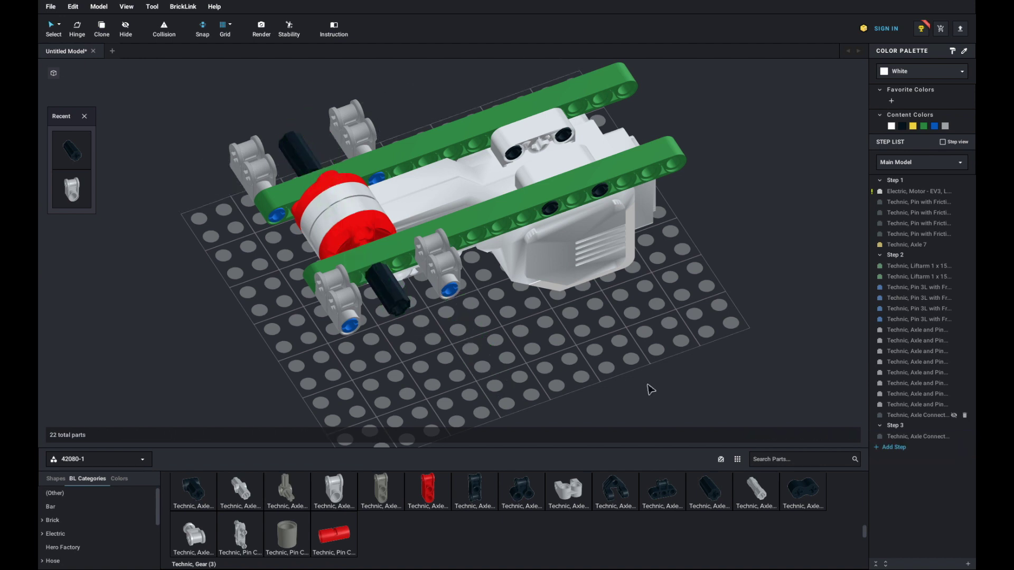
Move the near black axle connector from Step 2 into Step 3 of the step list
{"action": "left_click", "coordinate": [911, 438]}
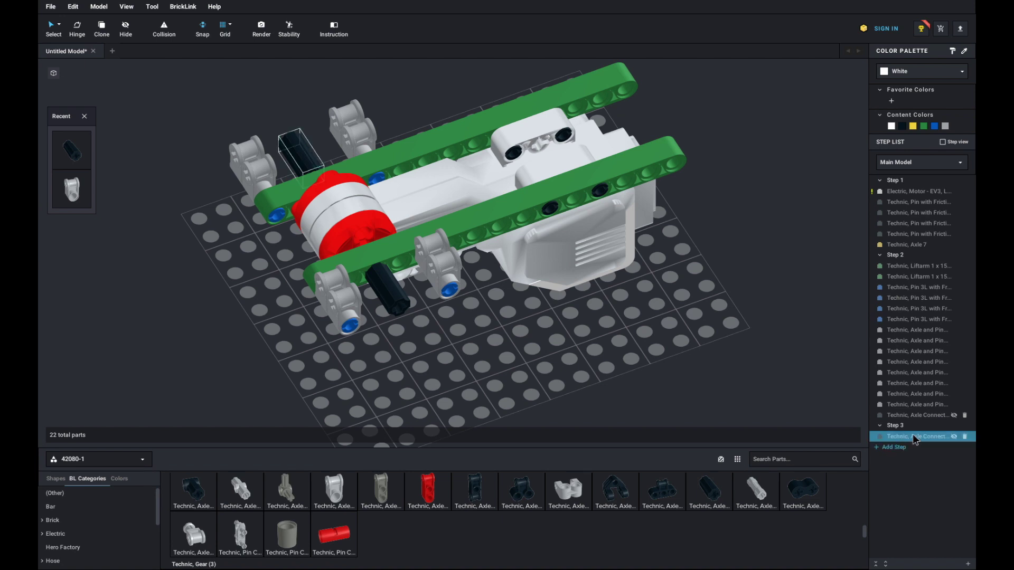
{"action": "left_click", "coordinate": [909, 407]}
{"action": "left_click", "coordinate": [909, 416]}
{"action": "left_click", "coordinate": [912, 437]}
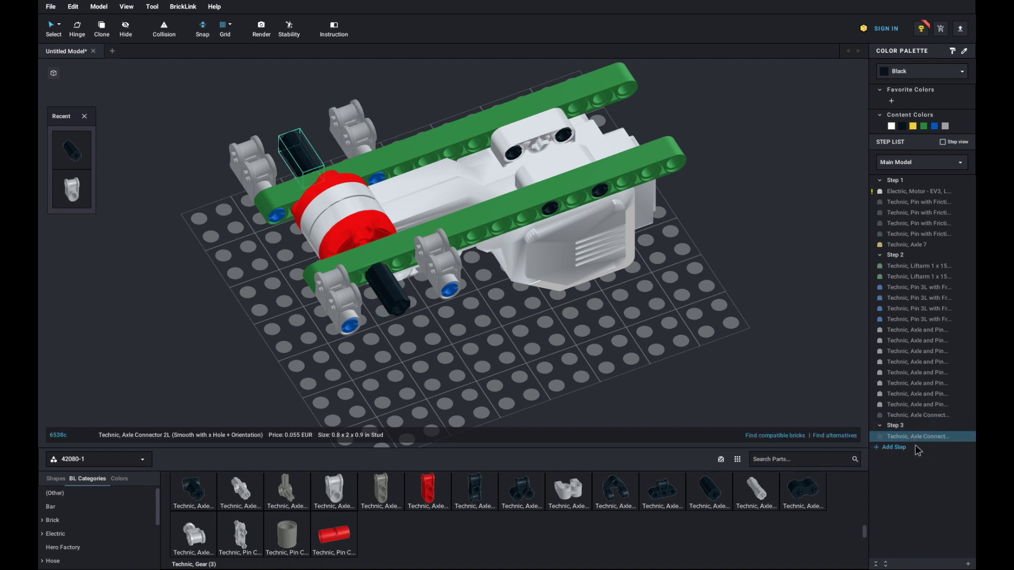
{"action": "left_click", "coordinate": [912, 426]}
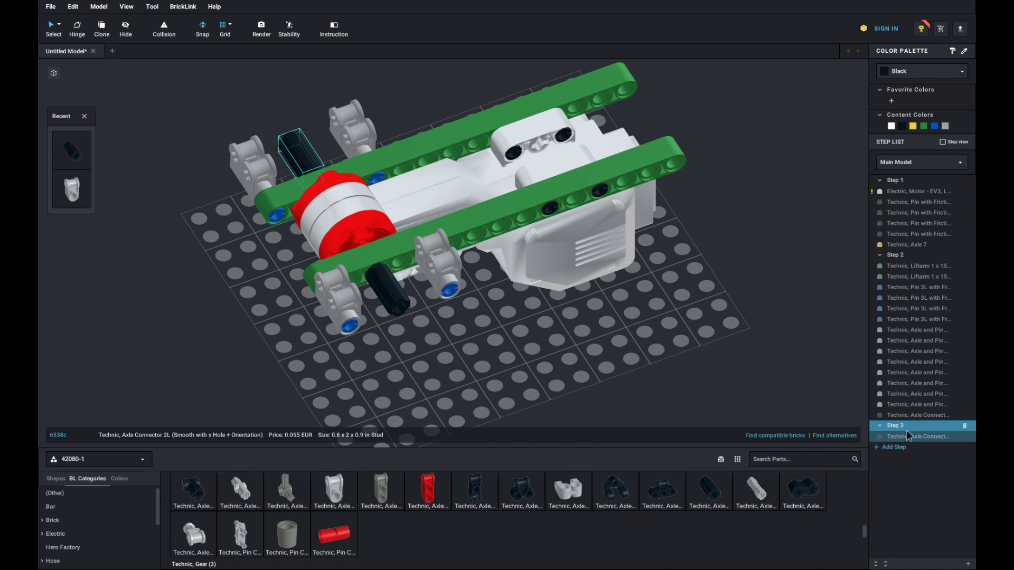
{"action": "left_click", "coordinate": [908, 437]}
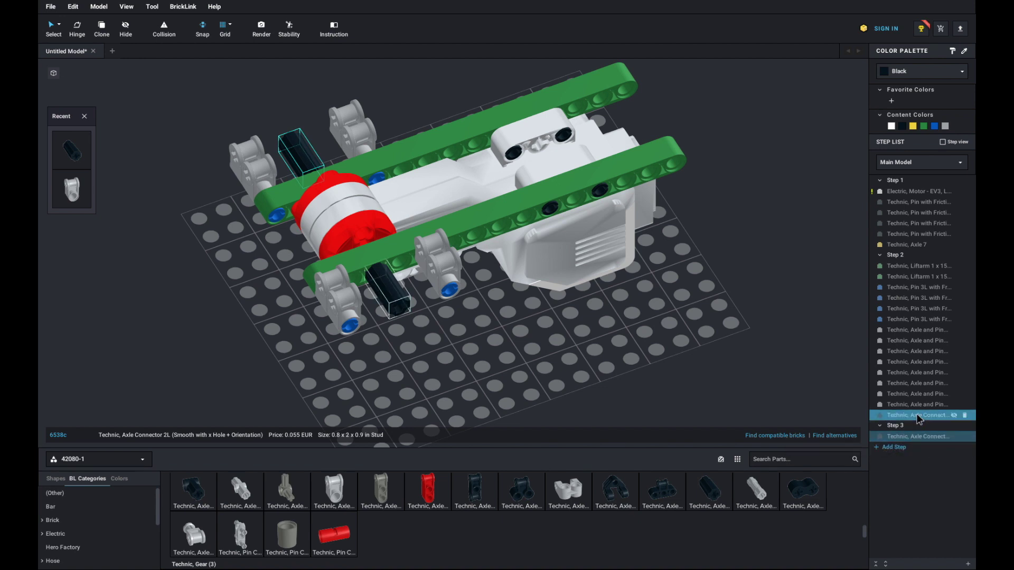
{"action": "left_click_drag", "start_coordinate": [916, 415], "coordinate": [916, 432]}
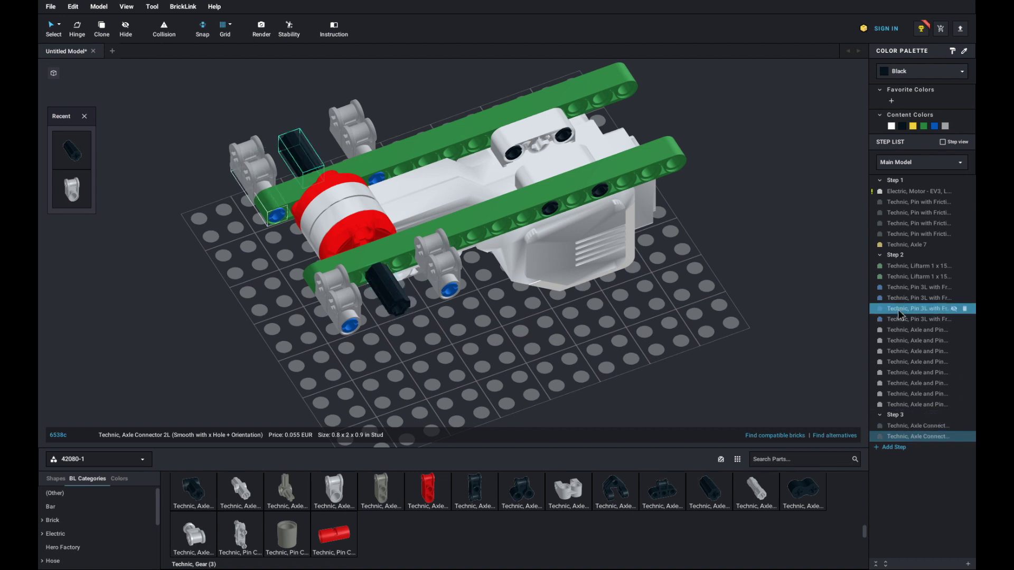
Select all eight gray Axle and Pin Connectors in Step 2 and move them into Step 3
{"action": "left_click", "coordinate": [901, 331]}
{"action": "left_click", "coordinate": [899, 395], "text": "ctrl"}
{"action": "left_click", "coordinate": [901, 404]}
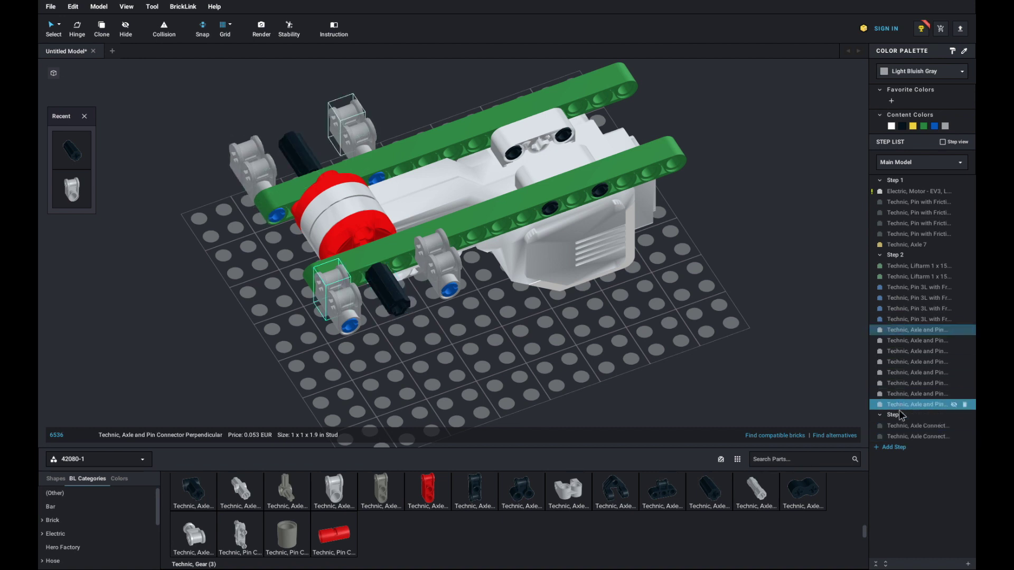
{"action": "left_click", "coordinate": [903, 331], "text": "shift"}
{"action": "left_click_drag", "start_coordinate": [916, 406], "coordinate": [918, 426]}
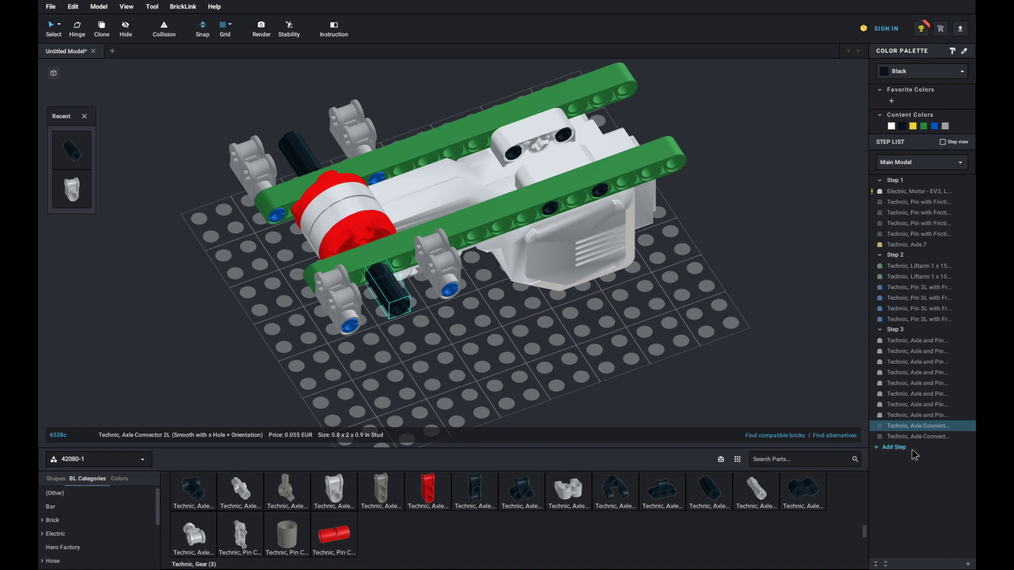
Add Step 4 to the step list
{"action": "left_click", "coordinate": [901, 448]}
{"action": "left_click", "coordinate": [102, 28]}
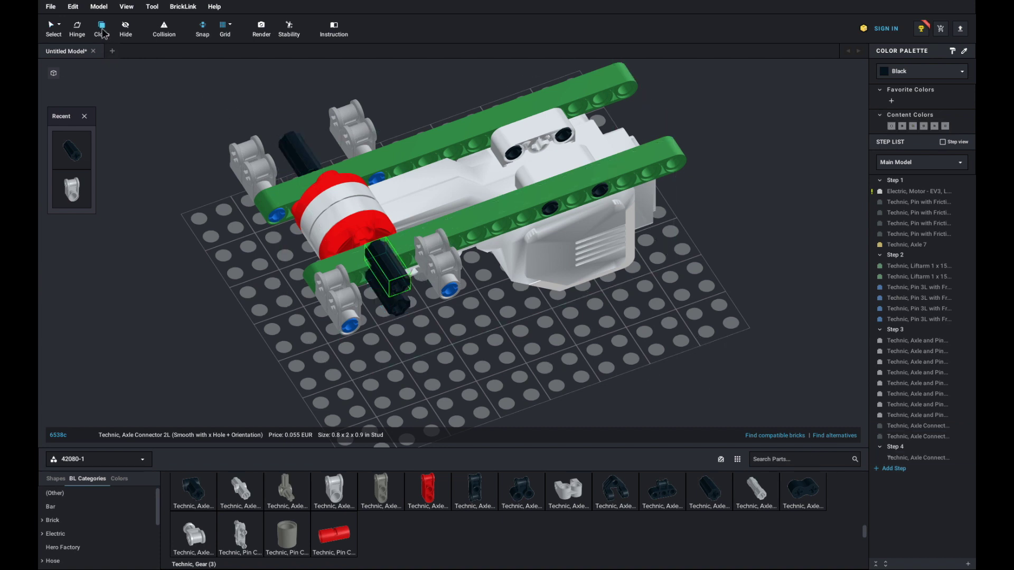
{"action": "key", "text": "Escape"}
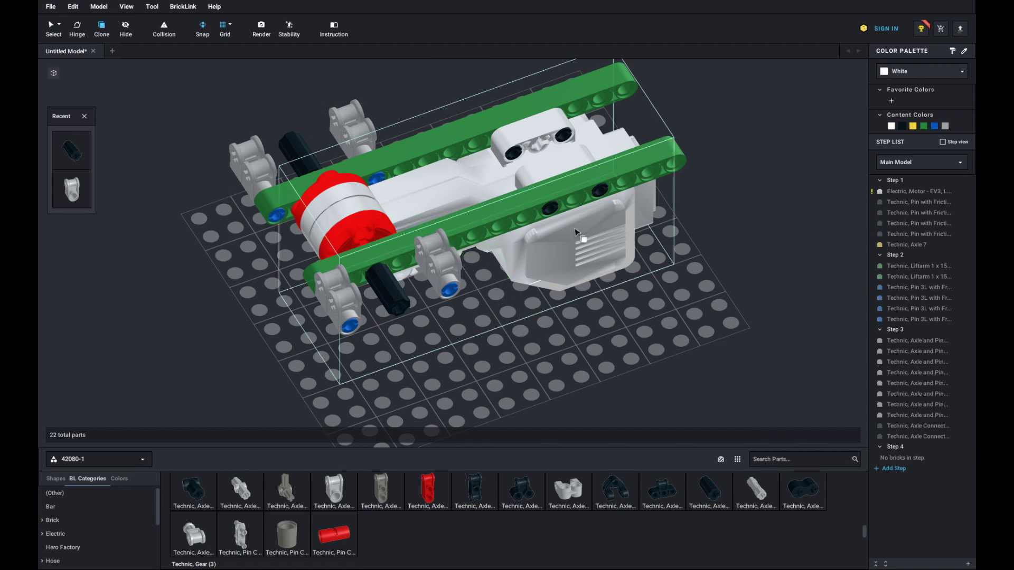
Clone the black friction pin into Step 4, placing two copies in each green liftarm between the gray connectors and the motor body
{"action": "left_click", "coordinate": [555, 213]}
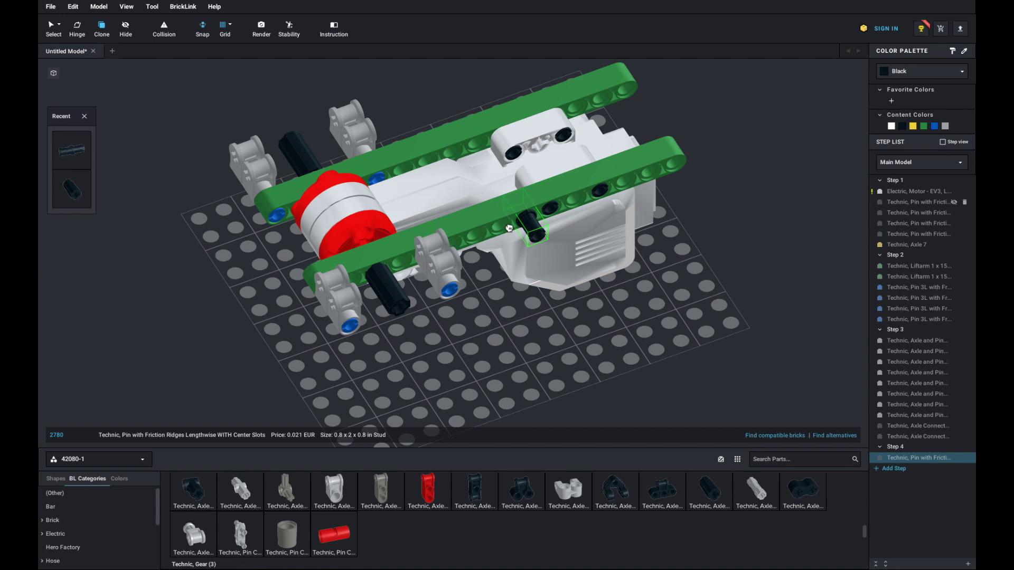
{"action": "left_click", "coordinate": [461, 253]}
{"action": "left_click", "coordinate": [507, 236]}
{"action": "left_click", "coordinate": [405, 159]}
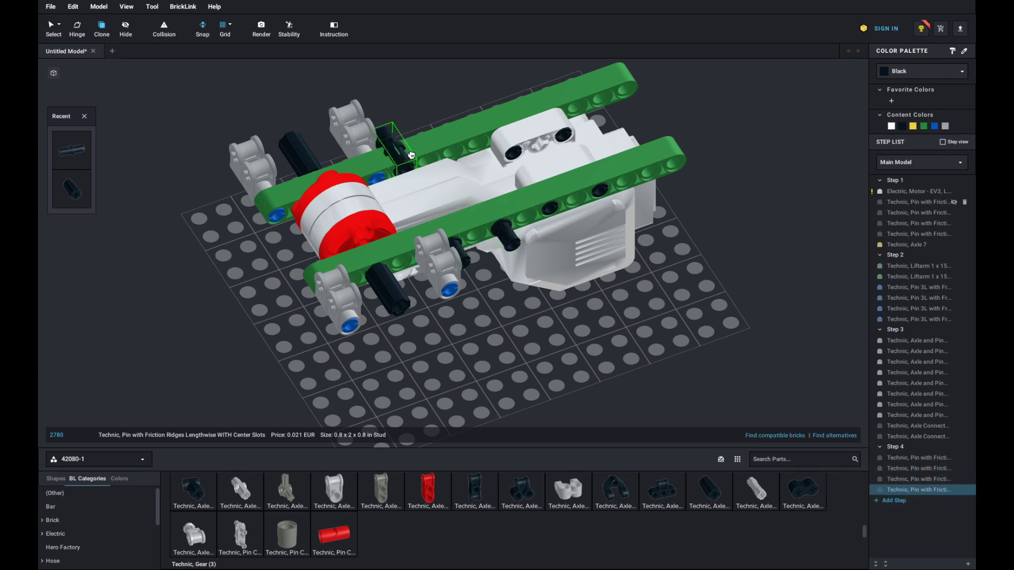
{"action": "left_click", "coordinate": [447, 150]}
{"action": "key", "text": "Escape"}
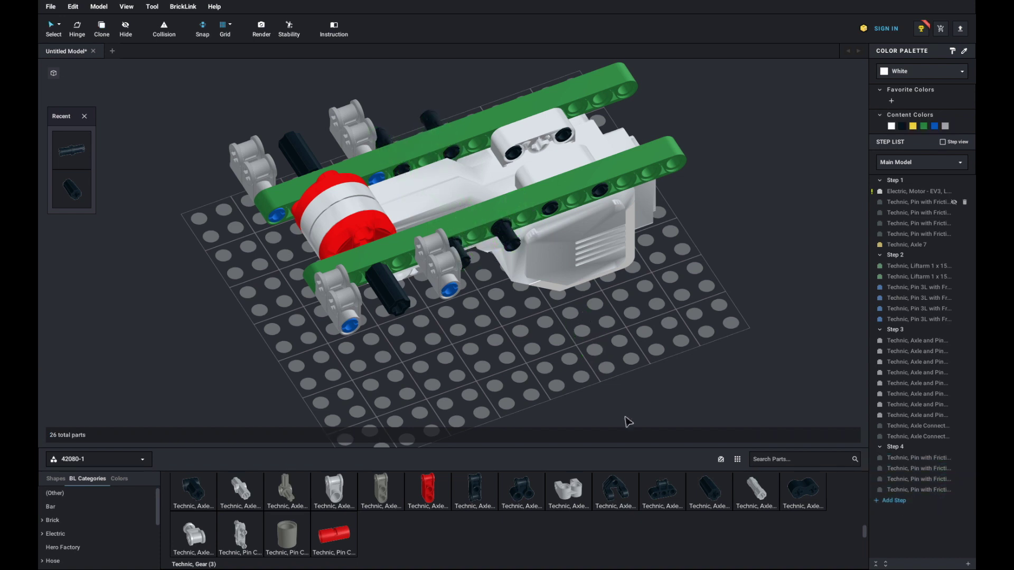
From the 31313-1 palette, mount a light bluish gray Axle and Pin Connector Perpendicular Triple on the new black pins of both green liftarms
{"action": "left_click", "coordinate": [122, 465]}
{"action": "left_click", "coordinate": [91, 532]}
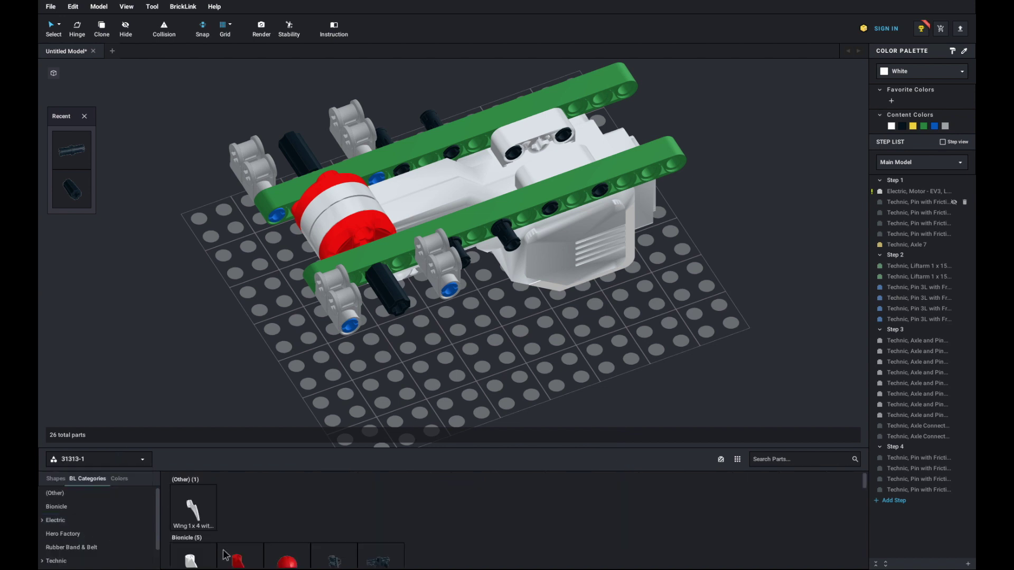
{"action": "scroll", "coordinate": [224, 555], "scroll_direction": "down", "scroll_amount": 6}
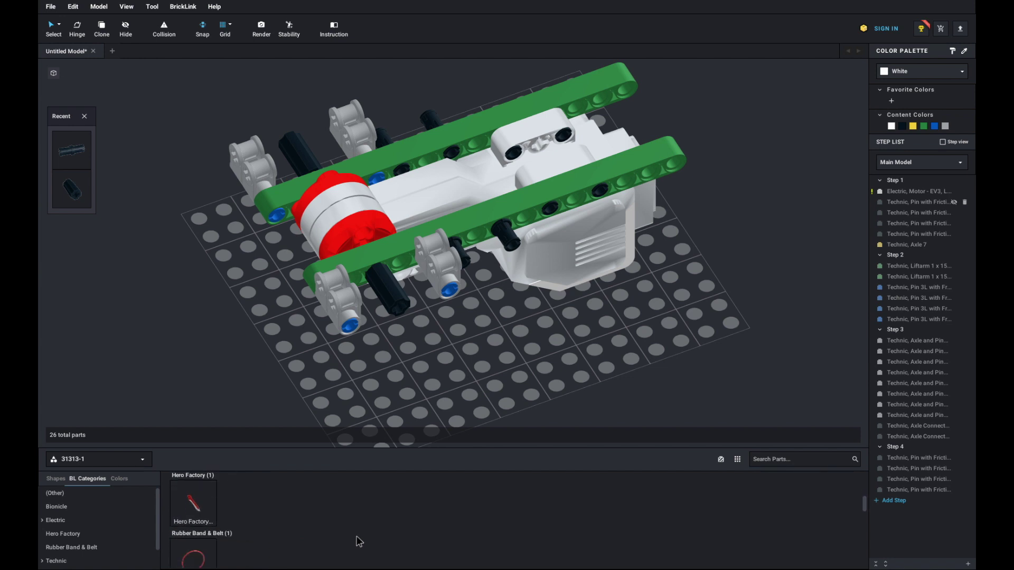
{"action": "scroll", "coordinate": [359, 542], "scroll_direction": "down", "scroll_amount": 5}
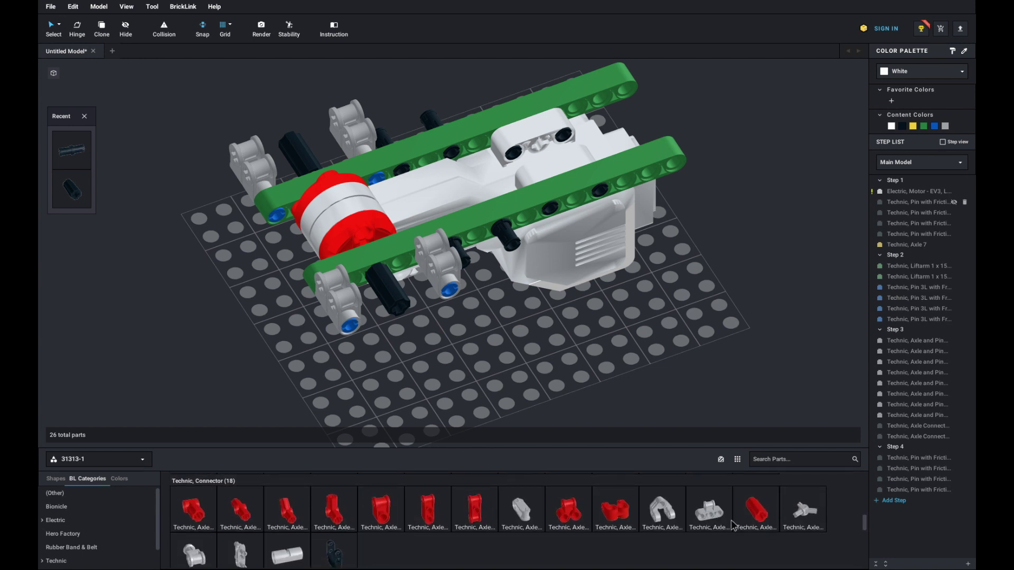
{"action": "left_click", "coordinate": [709, 511]}
{"action": "left_click", "coordinate": [490, 231]}
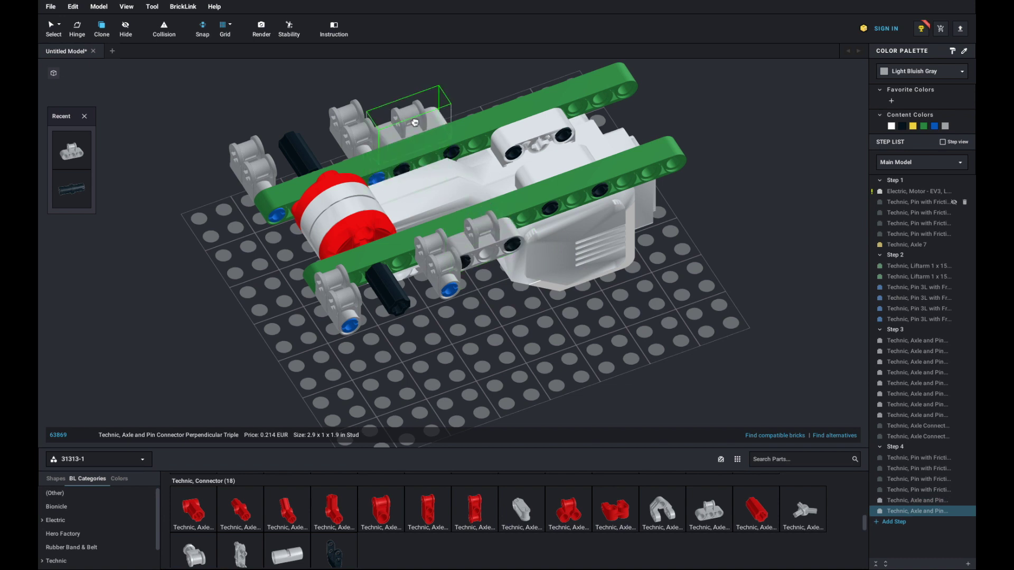
{"action": "left_click", "coordinate": [416, 123]}
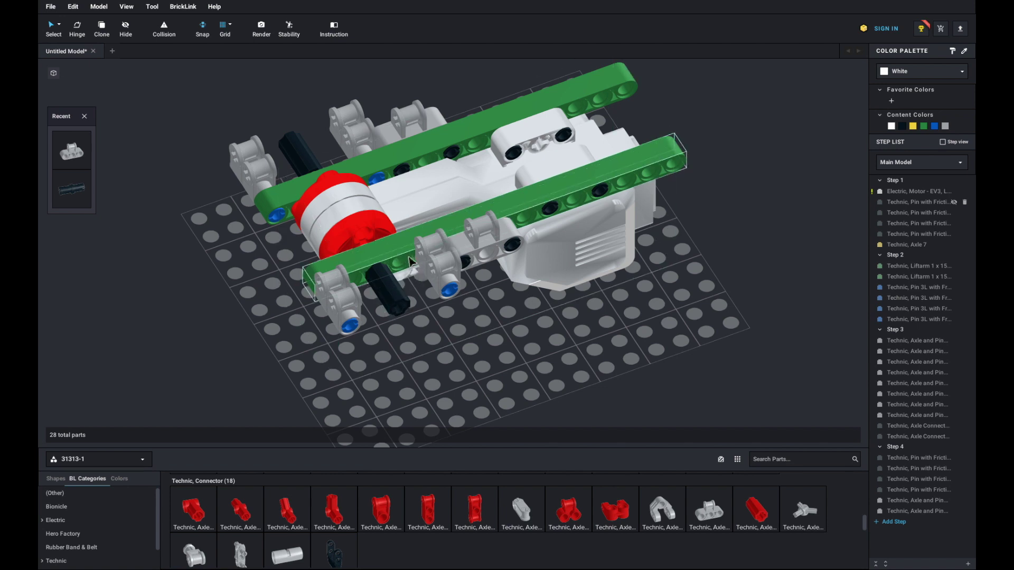
In Step 2, insert a blue Technic, Axle Pin with Friction Ridges into each green liftarm beside the black axle connector
{"action": "left_click", "coordinate": [905, 331]}
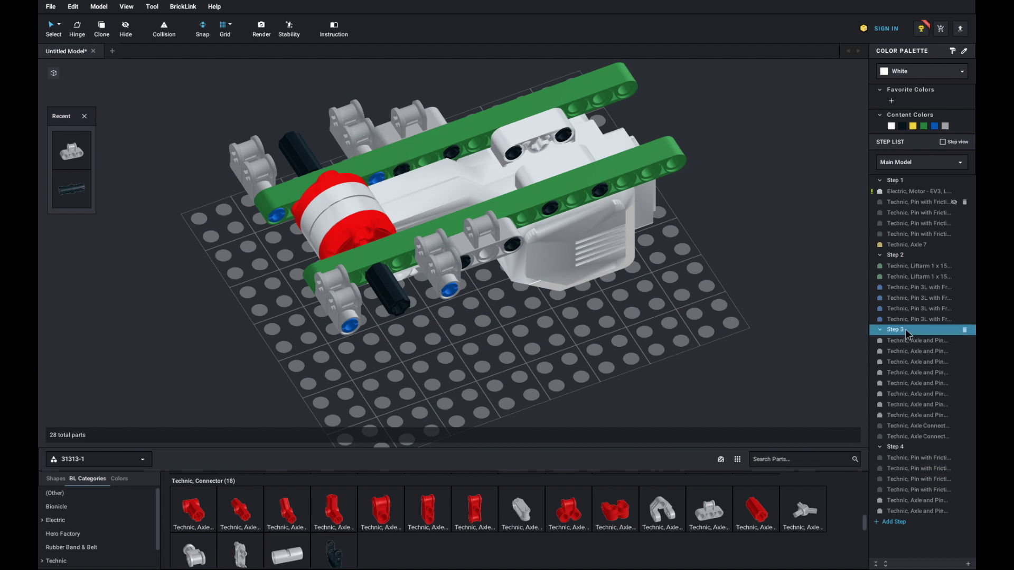
{"action": "left_click", "coordinate": [931, 255]}
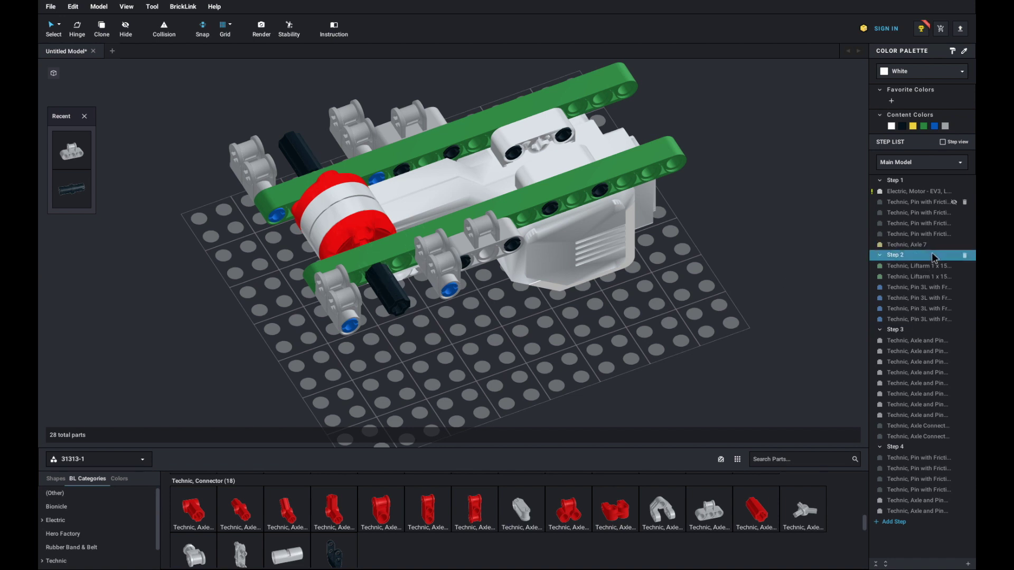
{"action": "left_click", "coordinate": [784, 458]}
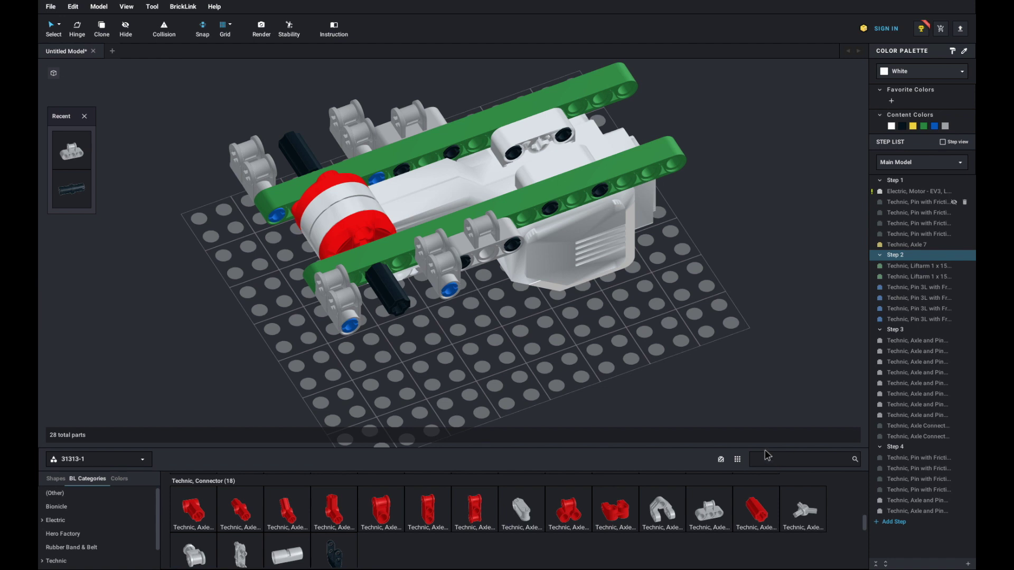
{"action": "type", "text": "pin"}
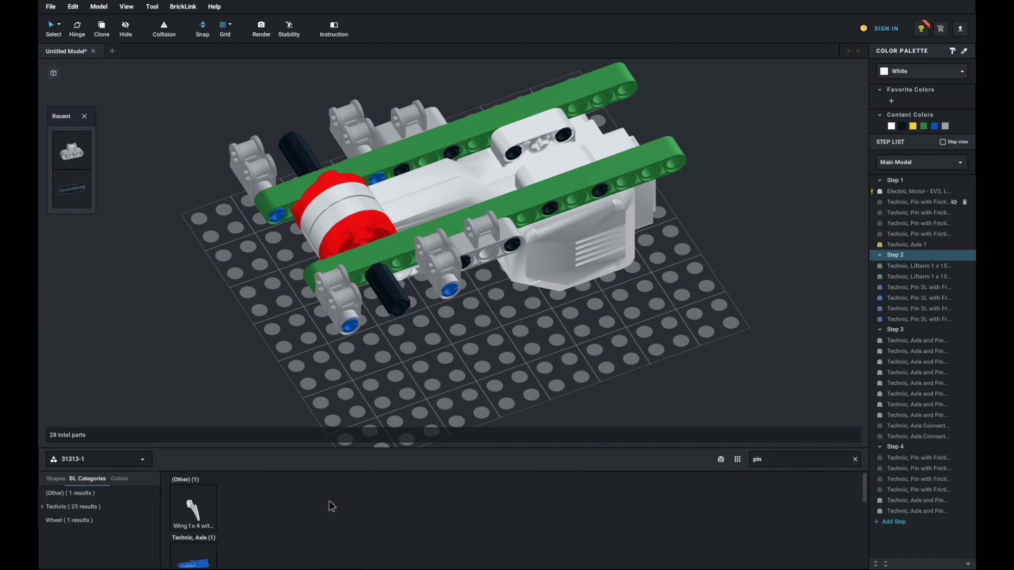
{"action": "left_click_drag", "start_coordinate": [194, 541], "coordinate": [406, 346]}
{"action": "left_click_drag", "start_coordinate": [425, 304], "coordinate": [419, 276]}
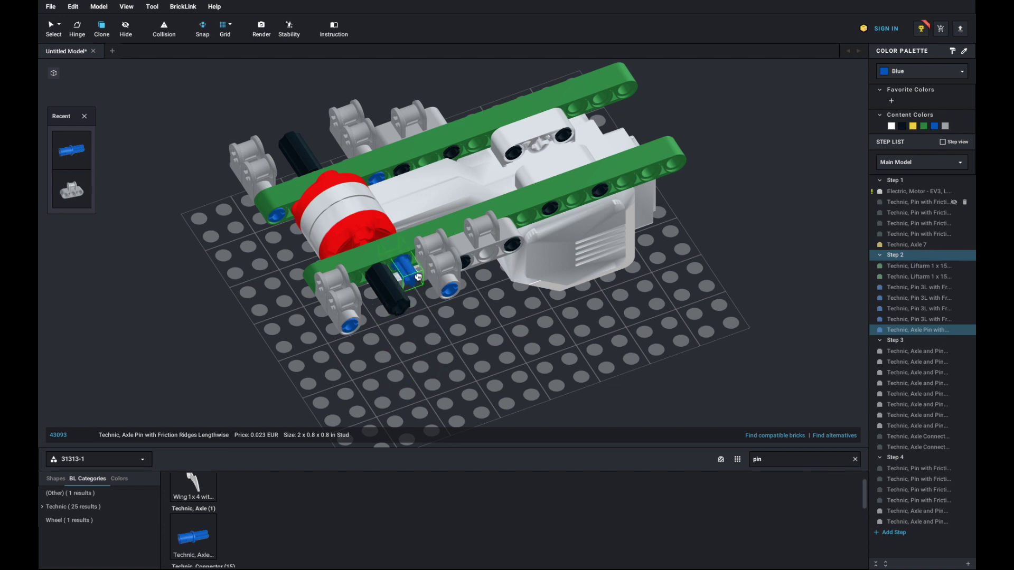
{"action": "left_click", "coordinate": [418, 277]}
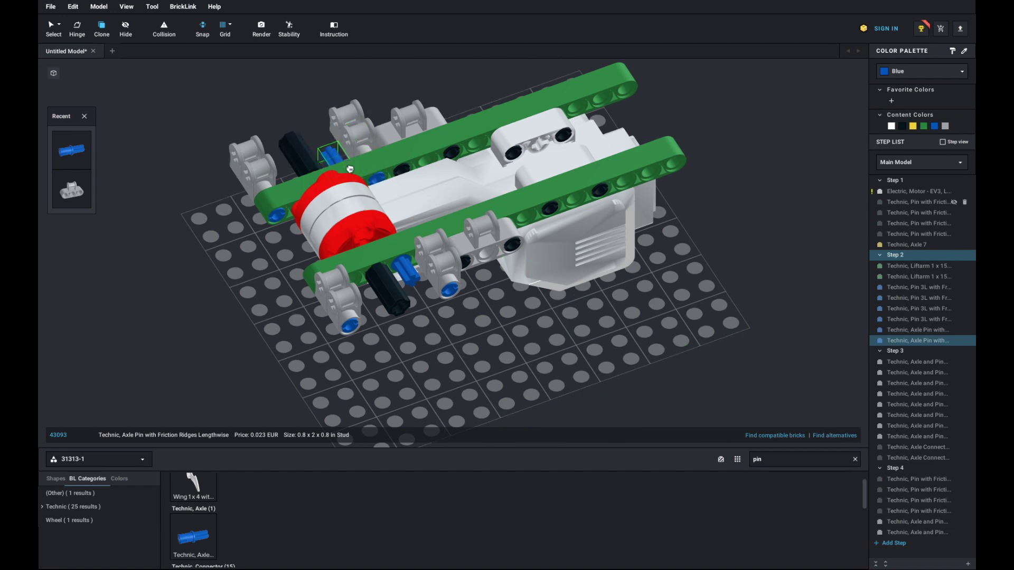
{"action": "key", "text": "Escape"}
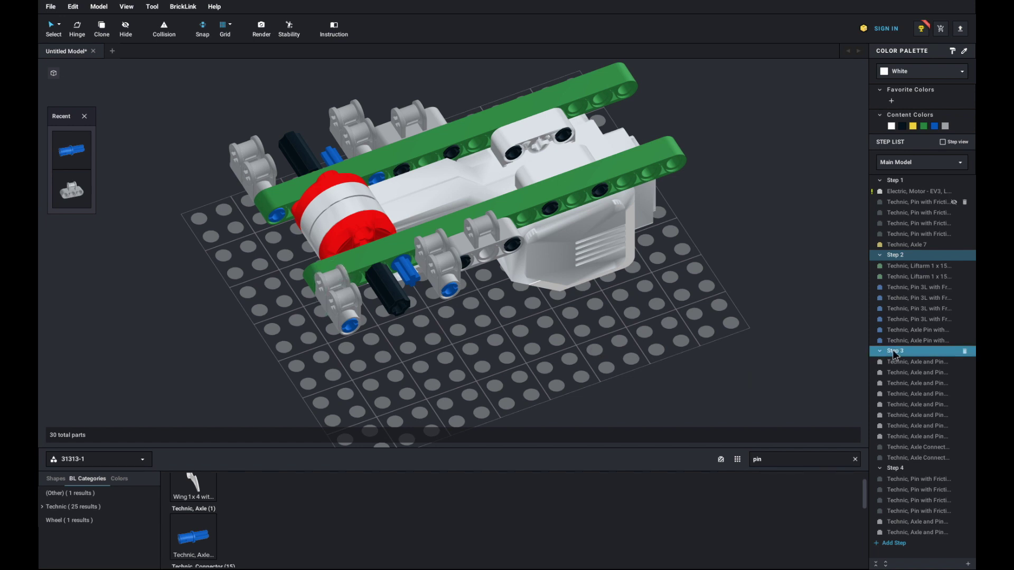
Move both black Axle Connectors from Step 3 into Step 4 of the step list
{"action": "left_click", "coordinate": [921, 352]}
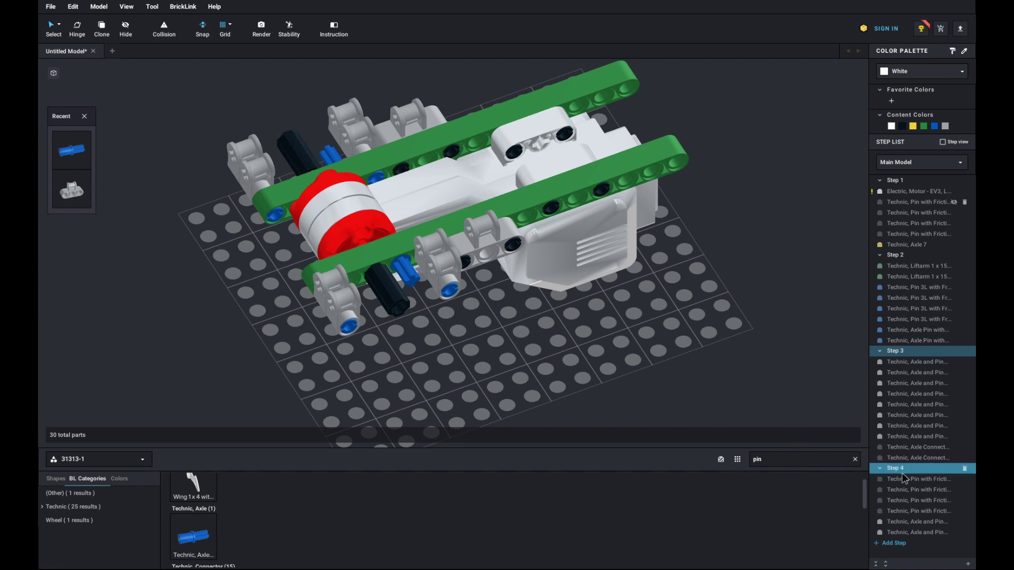
{"action": "left_click", "coordinate": [903, 457]}
{"action": "left_click", "coordinate": [909, 449], "text": "ctrl"}
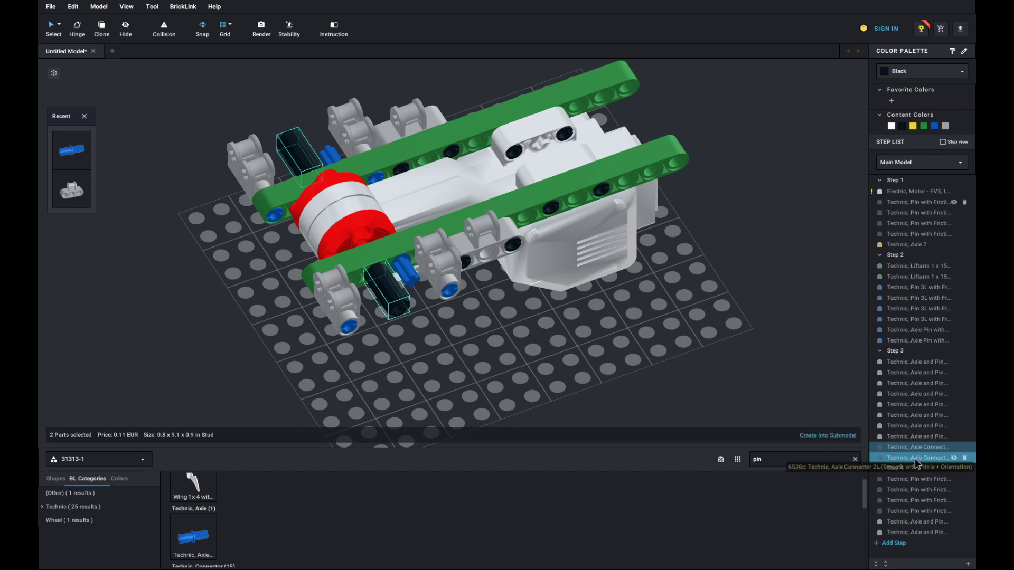
{"action": "left_click_drag", "start_coordinate": [916, 460], "coordinate": [916, 478]}
Add Step 5 and move the two triple Axle and Pin Connectors from Step 4 into it
{"action": "left_click", "coordinate": [894, 543]}
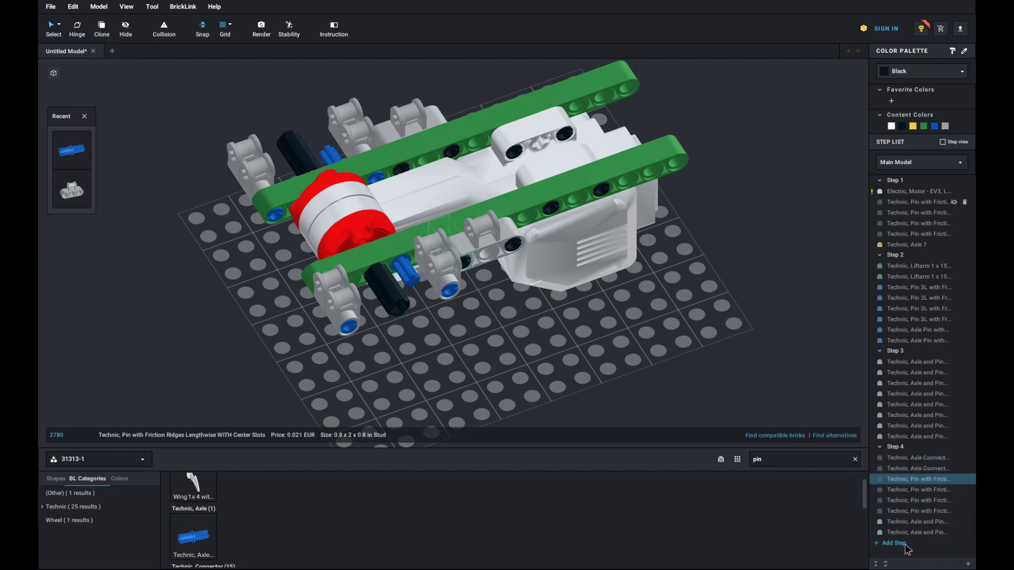
{"action": "left_click", "coordinate": [912, 533]}
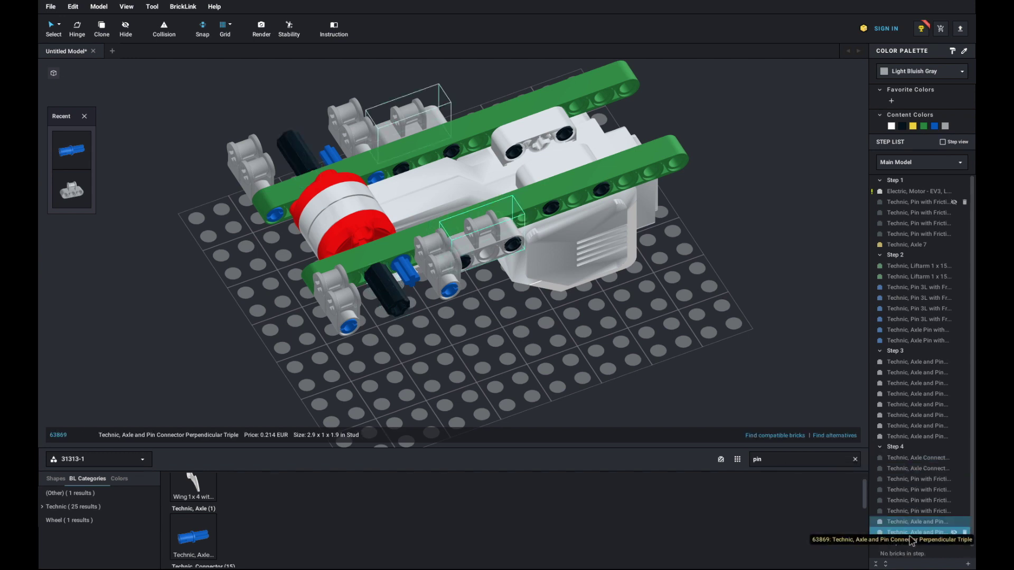
{"action": "left_click", "coordinate": [912, 522], "text": "ctrl"}
{"action": "left_click_drag", "start_coordinate": [912, 523], "coordinate": [915, 543]}
Check which parts of the model the Axle and Pin Connectors listed in Step 3 correspond to
{"action": "left_click", "coordinate": [911, 435]}
{"action": "left_click", "coordinate": [907, 392]}
{"action": "left_click", "coordinate": [905, 384]}
{"action": "left_click", "coordinate": [904, 394]}
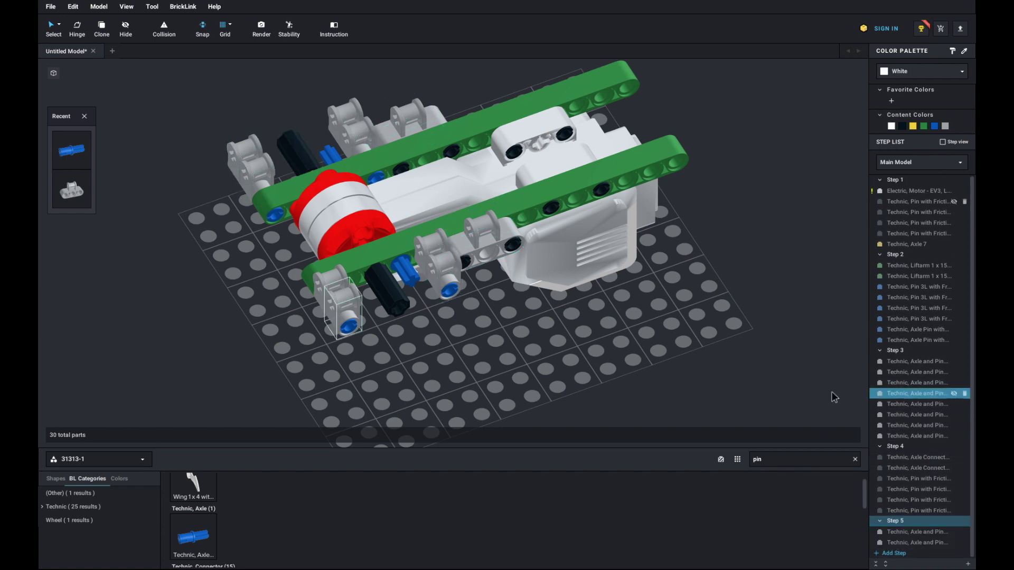
{"action": "left_click", "coordinate": [476, 316]}
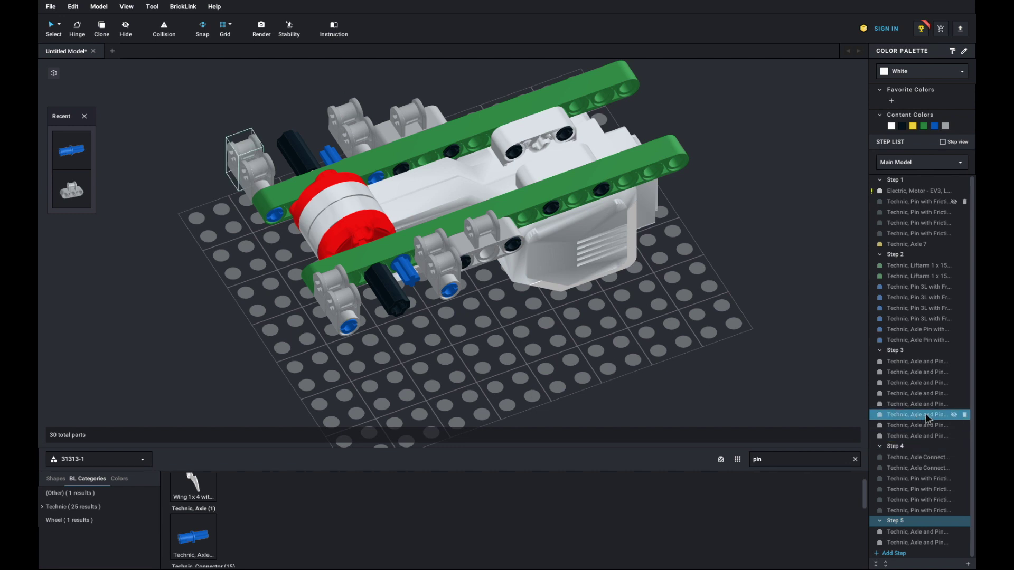
{"action": "left_click", "coordinate": [909, 438]}
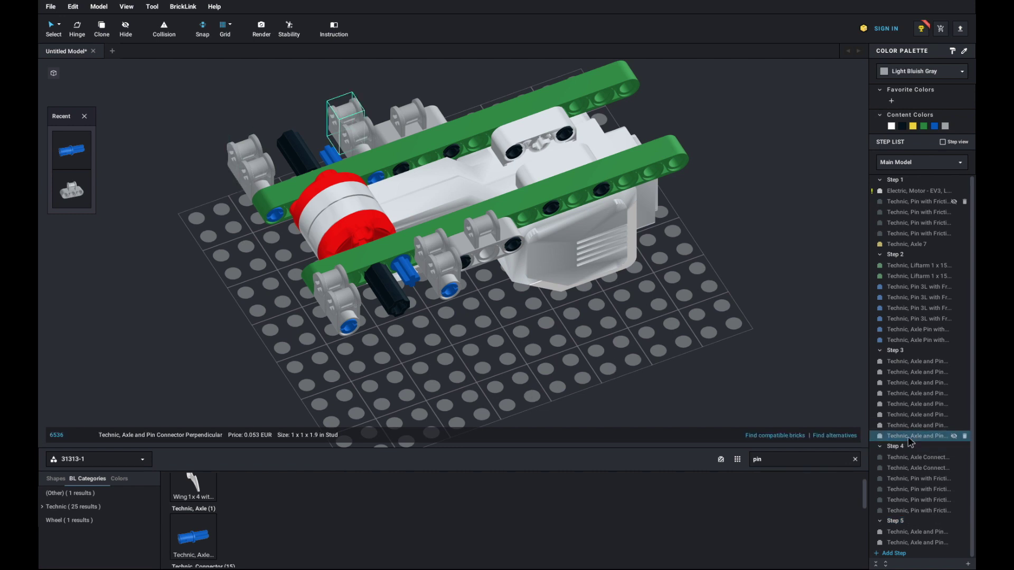
In Step 3, mount a dark bluish gray Axle and Pin Connector Perpendicular 3L from the 42080-1 palette on the near blue axle pin
{"action": "left_click", "coordinate": [911, 351]}
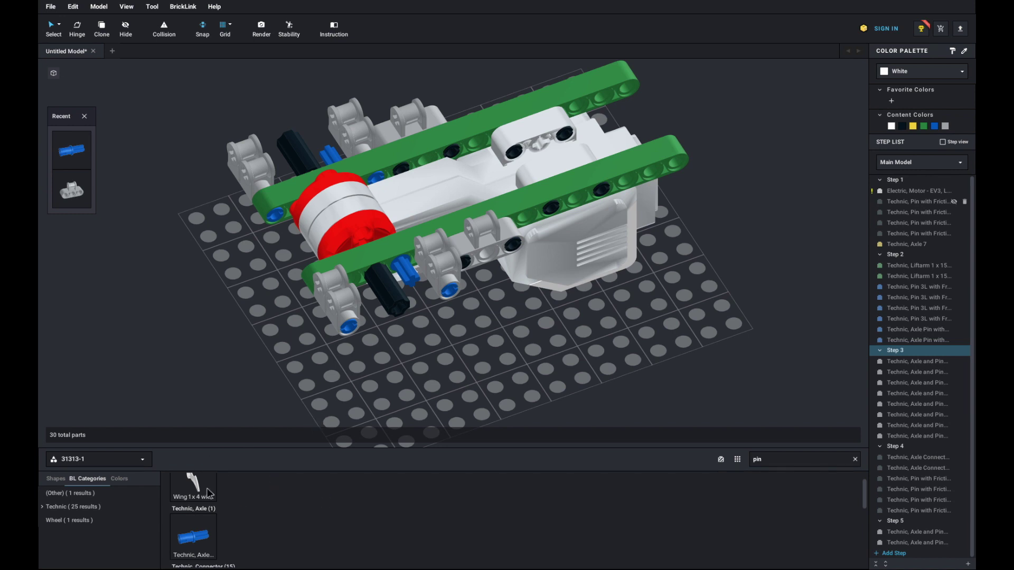
{"action": "left_click", "coordinate": [139, 463]}
{"action": "left_click", "coordinate": [93, 535]}
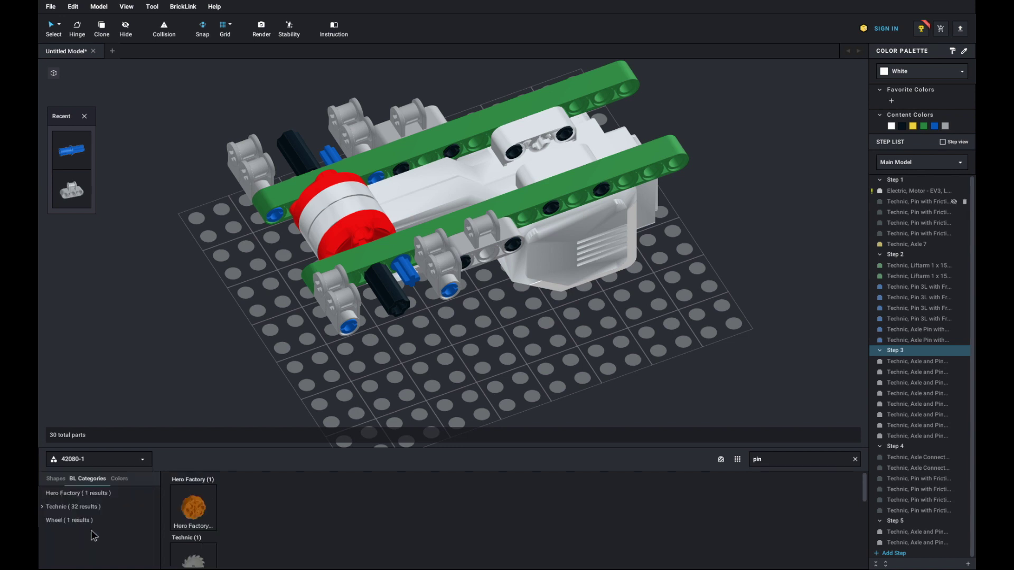
{"action": "scroll", "coordinate": [394, 507], "scroll_direction": "down", "scroll_amount": 3}
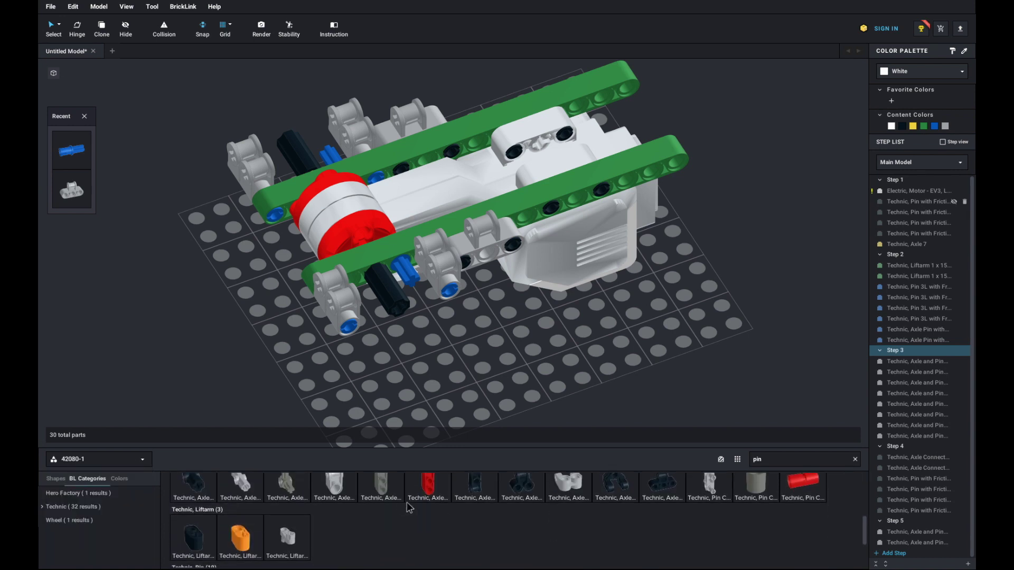
{"action": "scroll", "coordinate": [390, 501], "scroll_direction": "up", "scroll_amount": 1}
{"action": "left_click_drag", "start_coordinate": [380, 508], "coordinate": [415, 292]}
{"action": "left_click", "coordinate": [415, 293]}
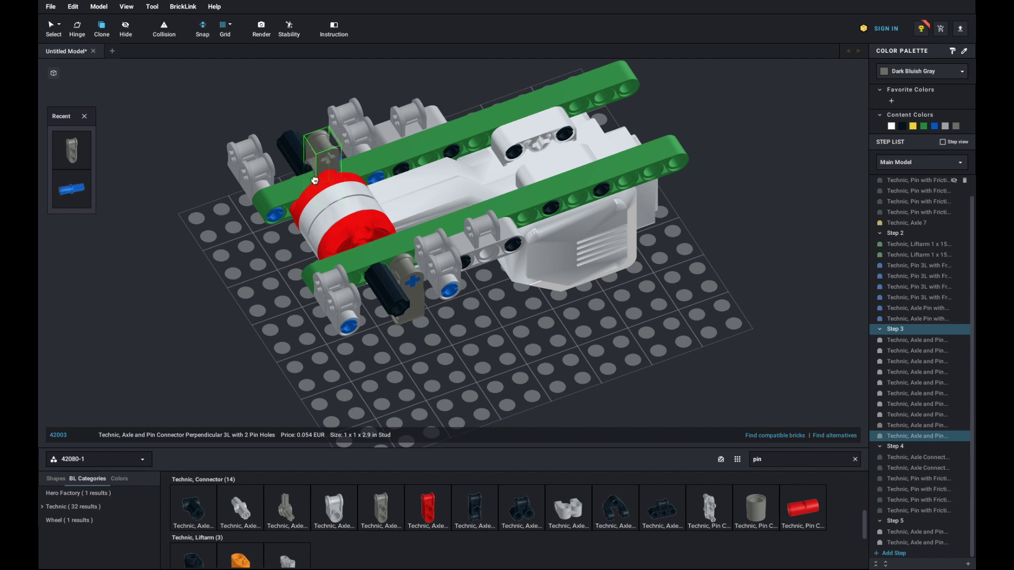
Place a second dark bluish gray 3L connector loosely beside the blue axle pin on the opposite side of the model
{"action": "mouse_move", "coordinate": [287, 217]}
{"action": "right_mouse_down"}
{"action": "mouse_move", "coordinate": [317, 351]}
{"action": "mouse_move", "coordinate": [335, 215]}
{"action": "mouse_move", "coordinate": [335, 254]}
{"action": "right_mouse_up"}
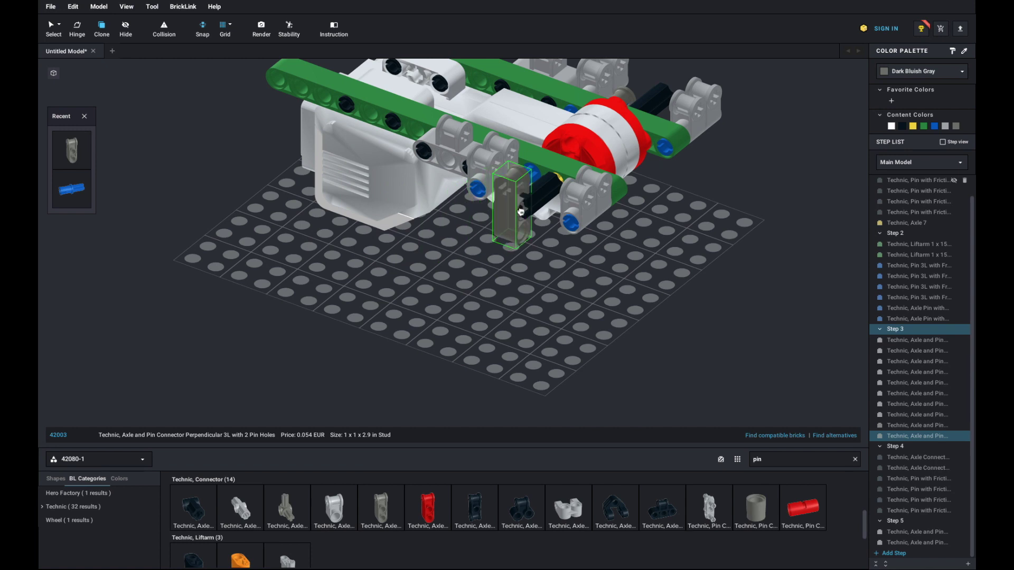
{"action": "mouse_move", "coordinate": [530, 207]}
{"action": "right_mouse_down"}
{"action": "mouse_move", "coordinate": [539, 267]}
{"action": "mouse_move", "coordinate": [549, 271]}
{"action": "right_mouse_up"}
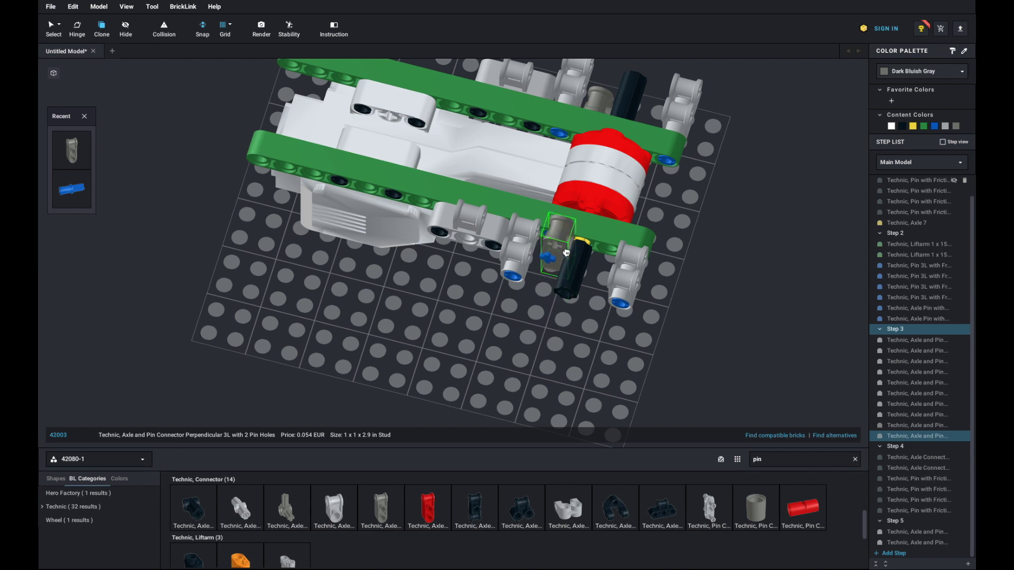
{"action": "mouse_move", "coordinate": [568, 368]}
{"action": "right_mouse_down"}
{"action": "mouse_move", "coordinate": [561, 323]}
{"action": "mouse_move", "coordinate": [539, 327]}
{"action": "mouse_move", "coordinate": [498, 290]}
{"action": "right_mouse_up"}
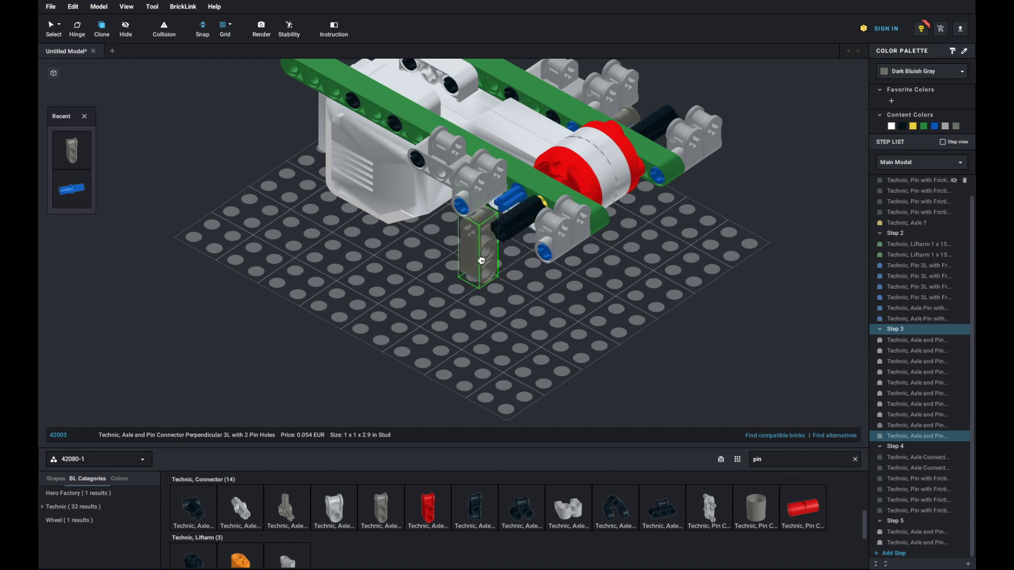
{"action": "left_click", "coordinate": [471, 285]}
{"action": "key", "text": "Escape"}
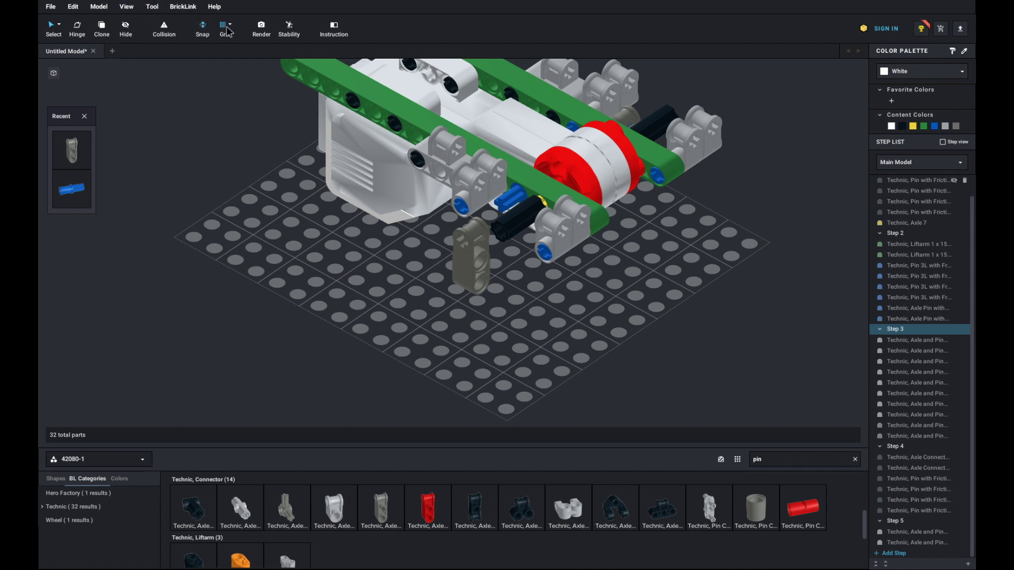
Pull the near black Axle Connector 2L off the yellow axle and set it aside on the ground grid
{"action": "left_click", "coordinate": [139, 8]}
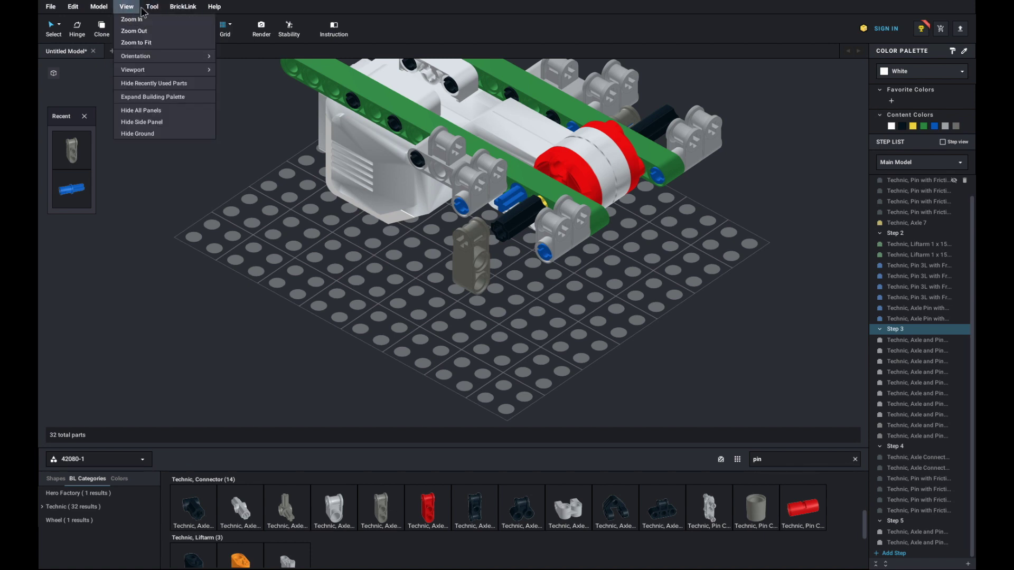
{"action": "mouse_move", "coordinate": [169, 57]}
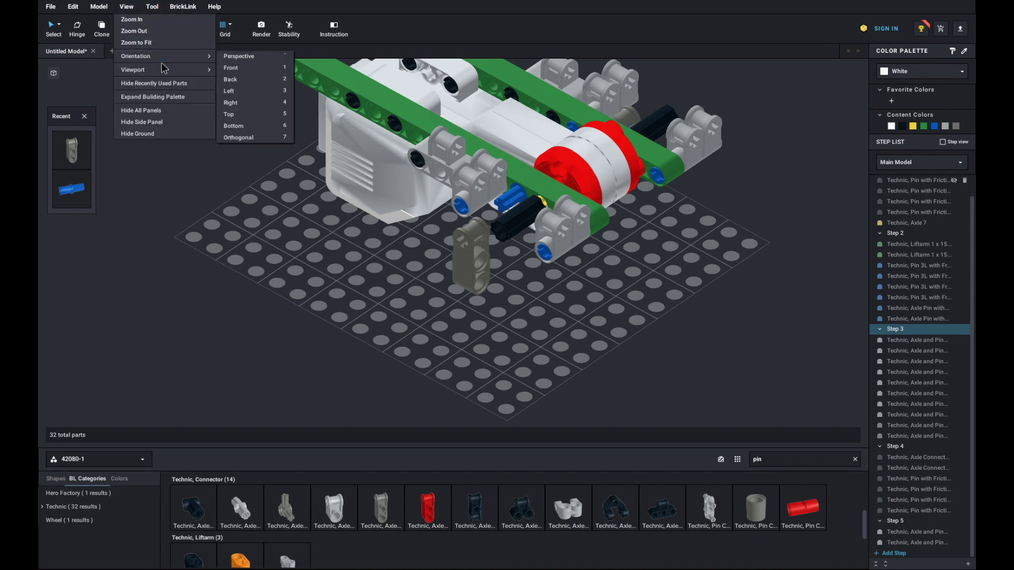
{"action": "left_click", "coordinate": [259, 138]}
{"action": "left_click_drag", "start_coordinate": [475, 269], "coordinate": [499, 311]}
{"action": "left_click", "coordinate": [575, 308]}
{"action": "right_click_drag", "start_coordinate": [616, 305], "coordinate": [536, 309]}
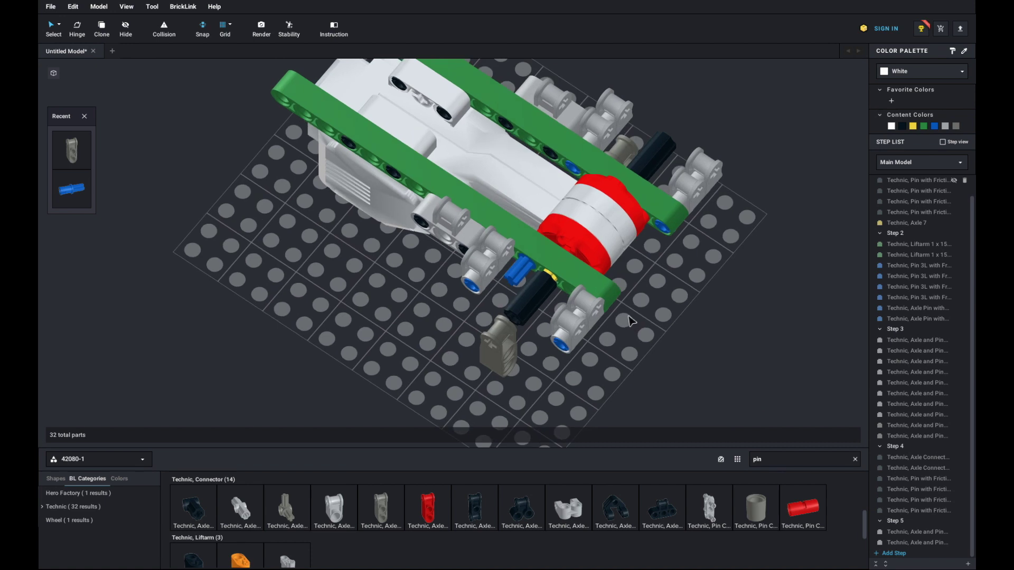
{"action": "left_click", "coordinate": [526, 306]}
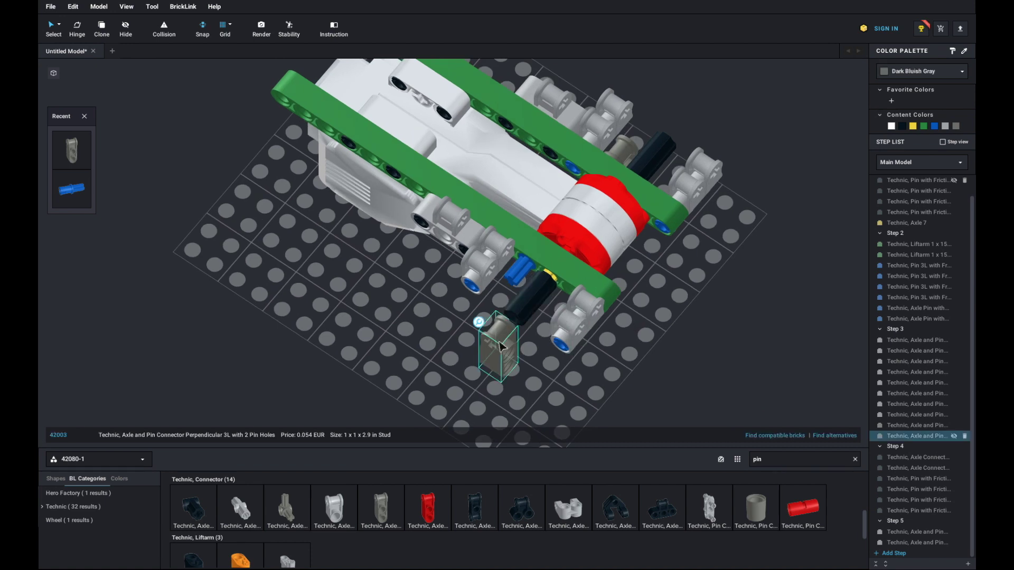
{"action": "left_click_drag", "start_coordinate": [525, 307], "coordinate": [395, 323]}
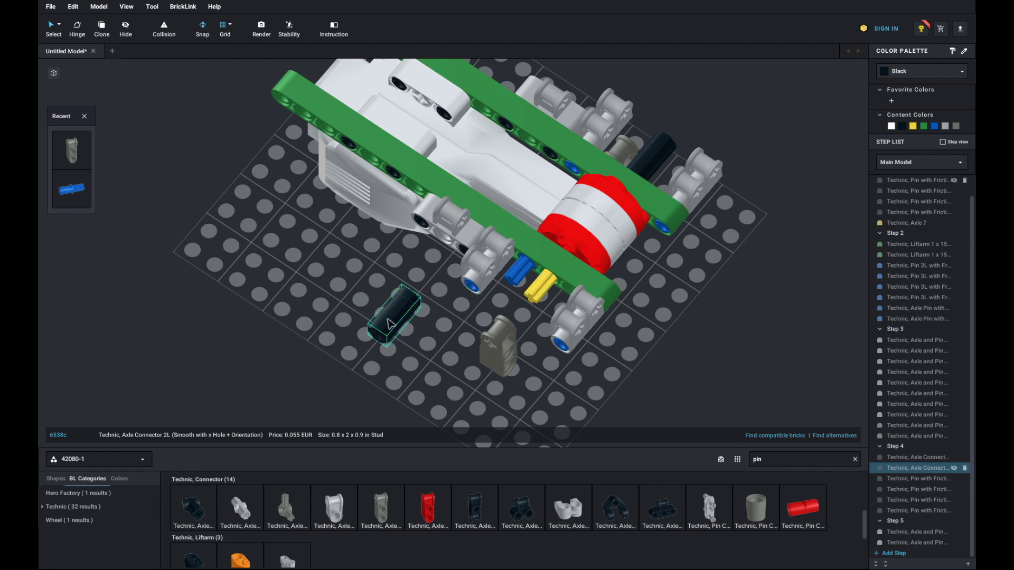
{"action": "left_click", "coordinate": [548, 290]}
Mount the loose dark bluish gray Axle and Pin Connector Perpendicular 3L on the blue axle pin beside the yellow axle
{"action": "left_click", "coordinate": [502, 359]}
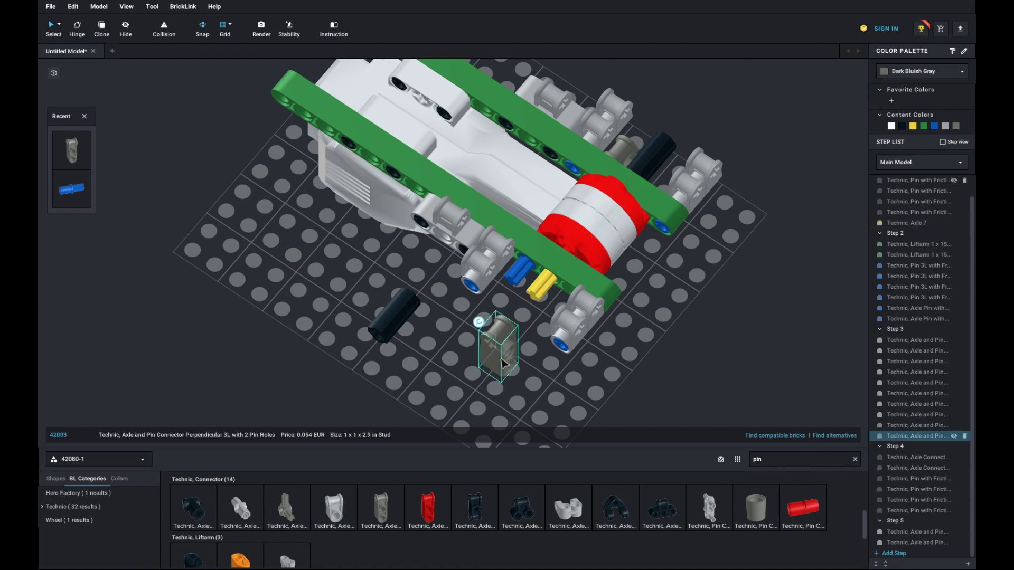
{"action": "left_click_drag", "start_coordinate": [501, 345], "coordinate": [564, 285]}
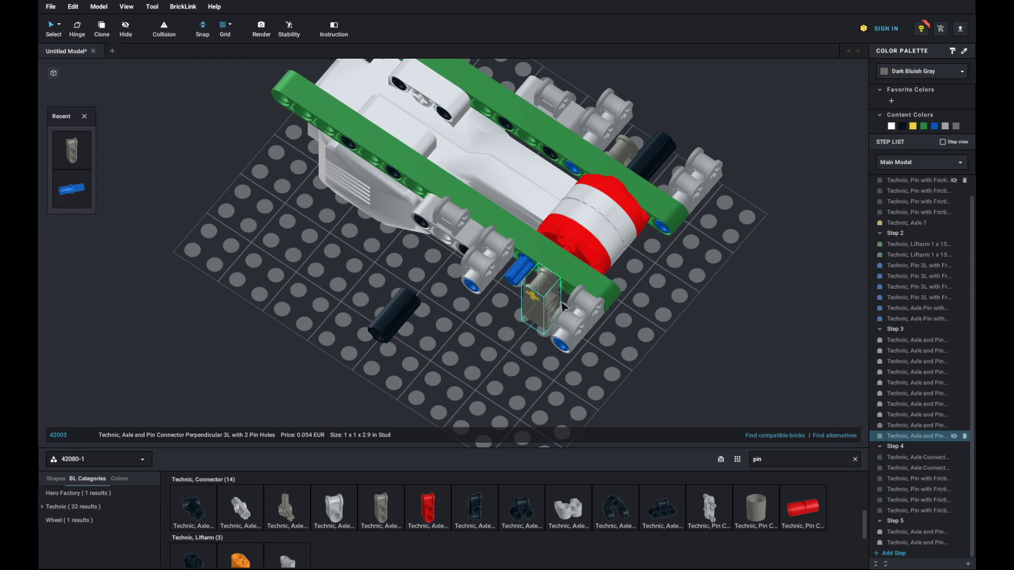
{"action": "left_click", "coordinate": [676, 407]}
{"action": "left_click", "coordinate": [549, 289]}
{"action": "left_click", "coordinate": [536, 276]}
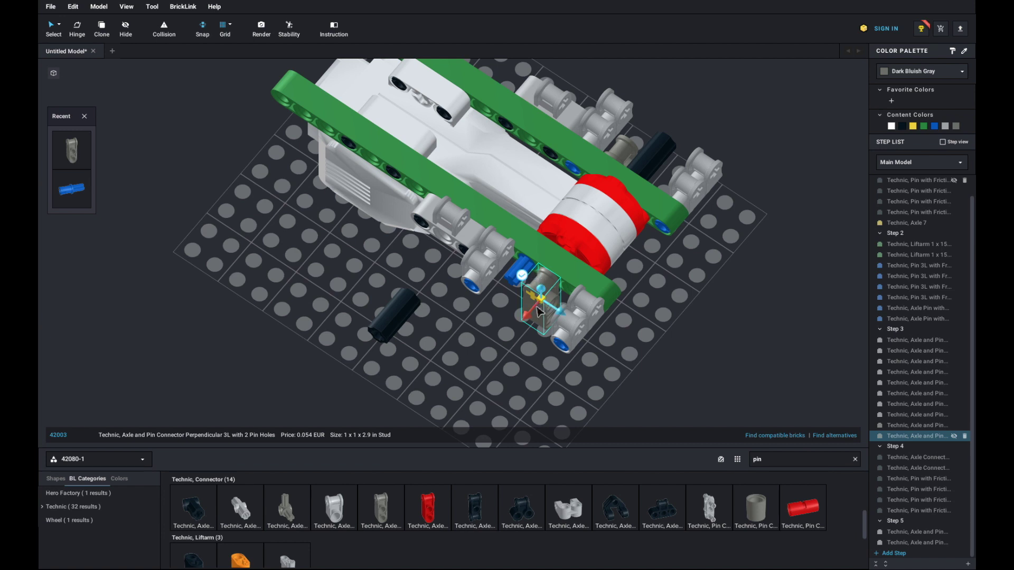
{"action": "left_click_drag", "start_coordinate": [562, 315], "coordinate": [534, 295]}
{"action": "key", "text": "Escape"}
Put the detached black Axle Connector 2L back onto the yellow axle
{"action": "scroll", "coordinate": [528, 296], "scroll_direction": "up", "scroll_amount": 5}
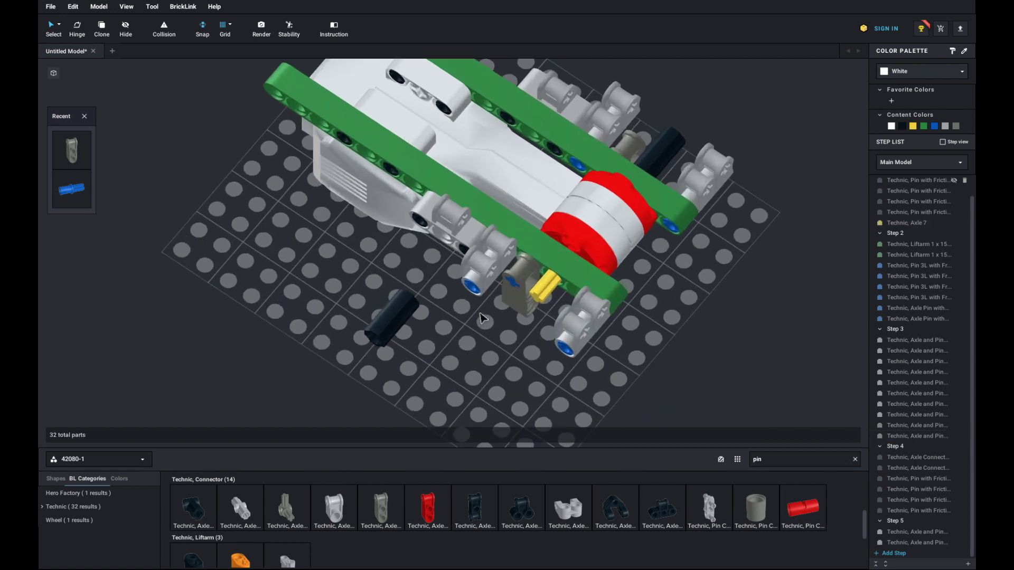
{"action": "scroll", "coordinate": [559, 337], "scroll_direction": "up", "scroll_amount": 3}
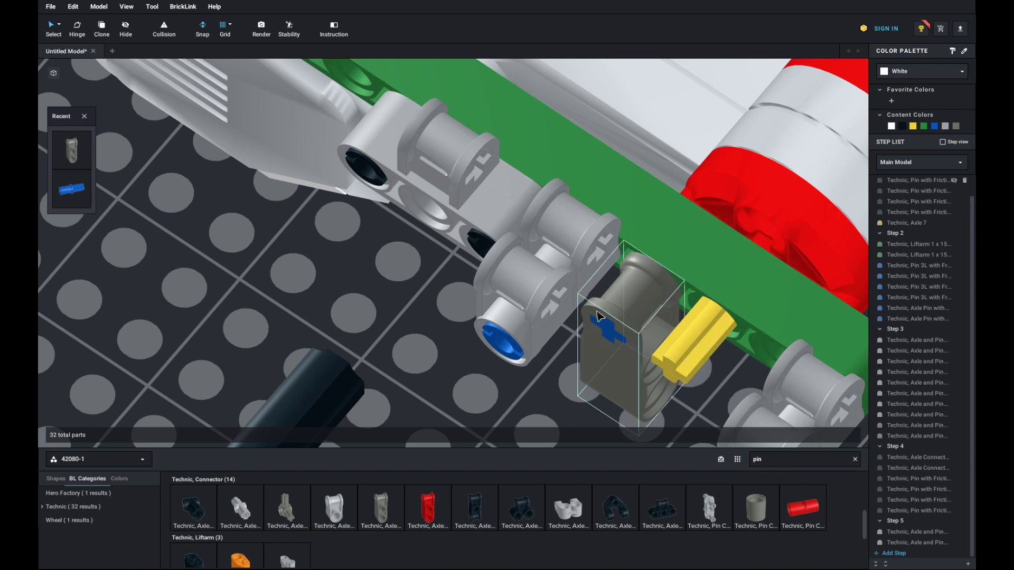
{"action": "scroll", "coordinate": [597, 315], "scroll_direction": "down", "scroll_amount": 5}
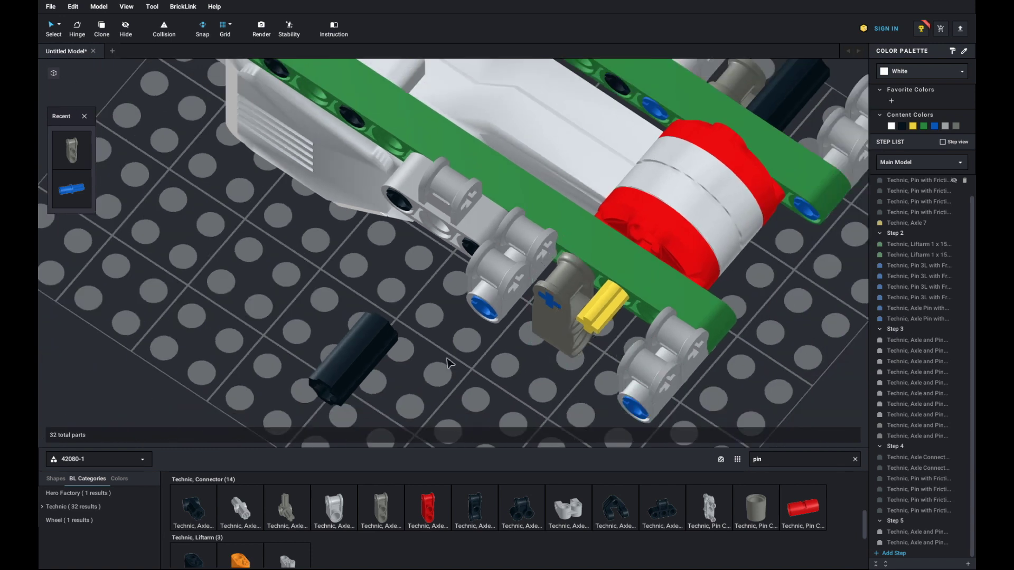
{"action": "left_click_drag", "start_coordinate": [373, 370], "coordinate": [608, 330]}
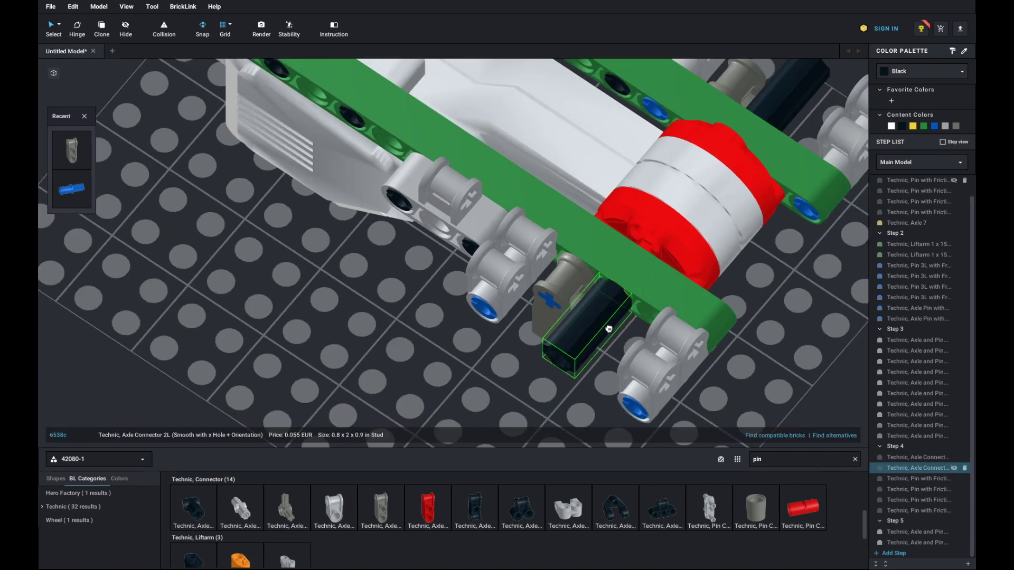
{"action": "left_click", "coordinate": [768, 356]}
Delete the light bluish gray Axle and Pin Connector Perpendicular nearest the green liftarm from the blue end pin on both sides
{"action": "right_click_drag", "start_coordinate": [768, 356], "coordinate": [663, 310]}
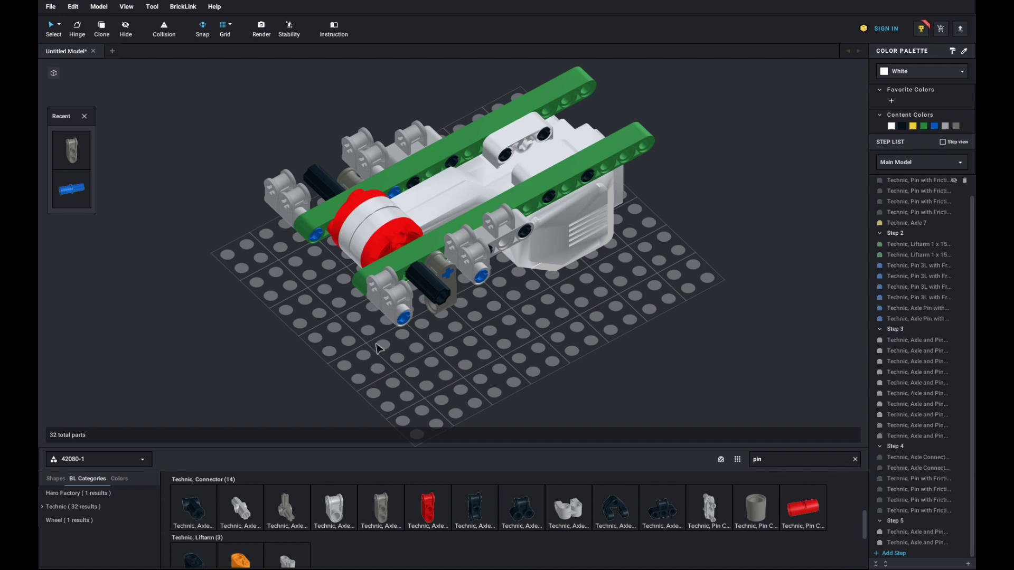
{"action": "left_click", "coordinate": [379, 301]}
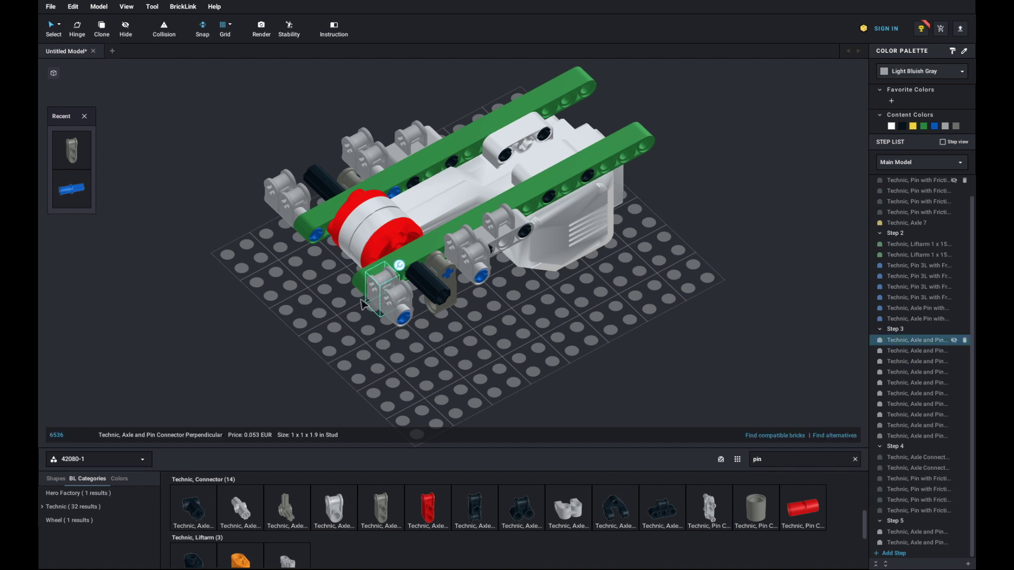
{"action": "left_click", "coordinate": [310, 309]}
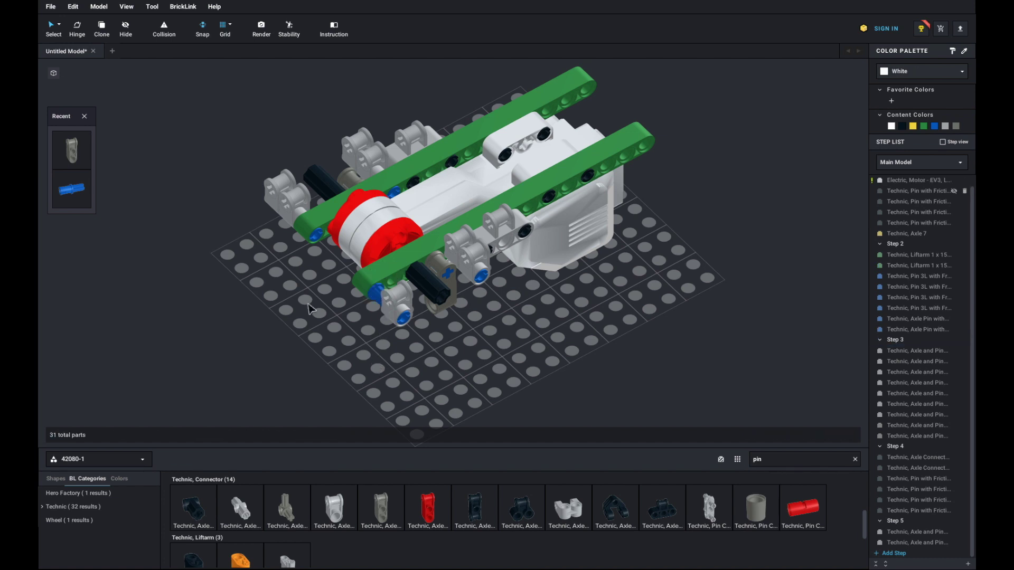
{"action": "left_click", "coordinate": [296, 221]}
{"action": "key", "text": "Delete"}
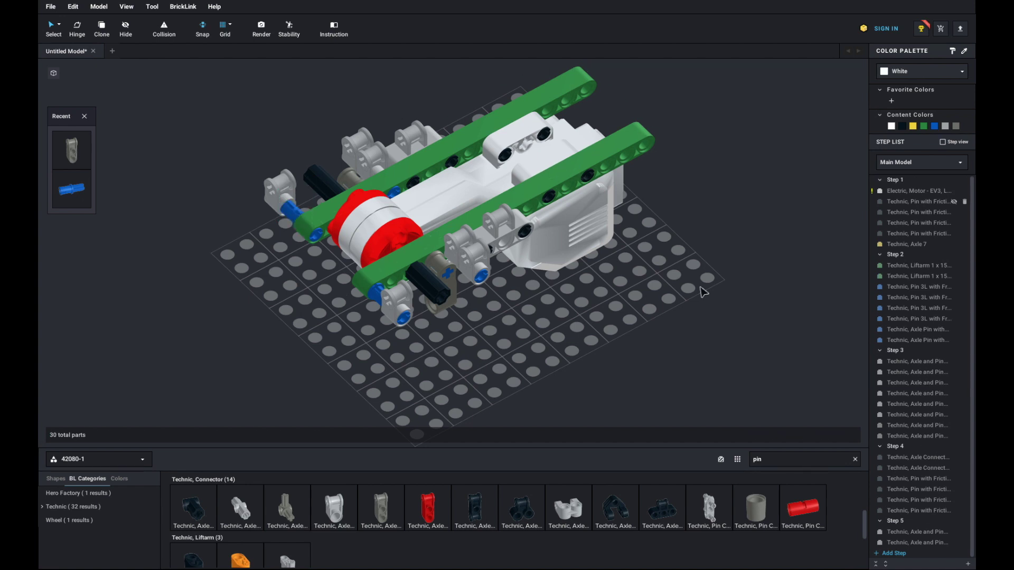
Turn on Step view and add two black Pins with Friction Ridges to Step 2, one in each green liftarm beside the blue end pin
{"action": "left_click", "coordinate": [928, 257]}
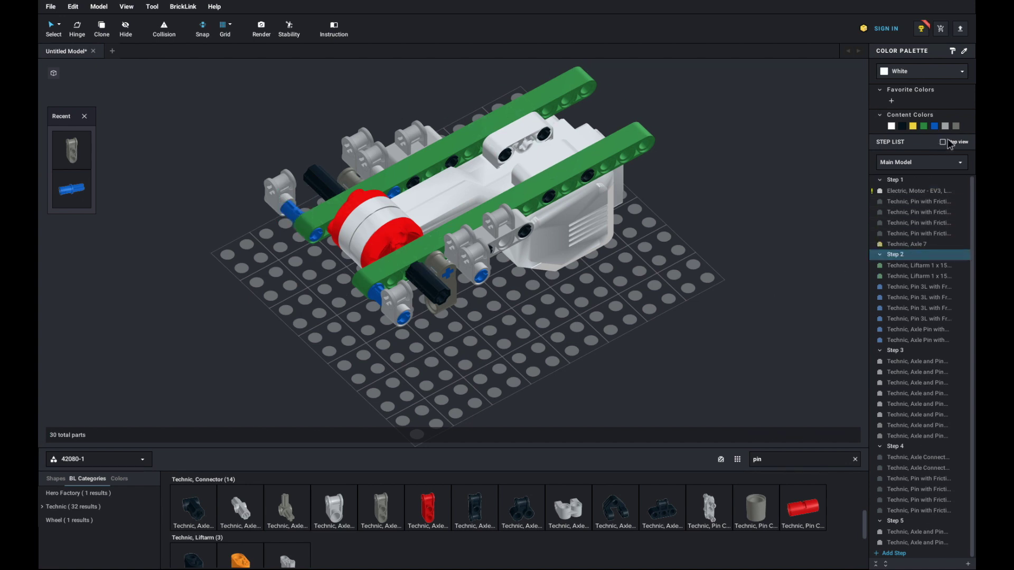
{"action": "left_click", "coordinate": [908, 257]}
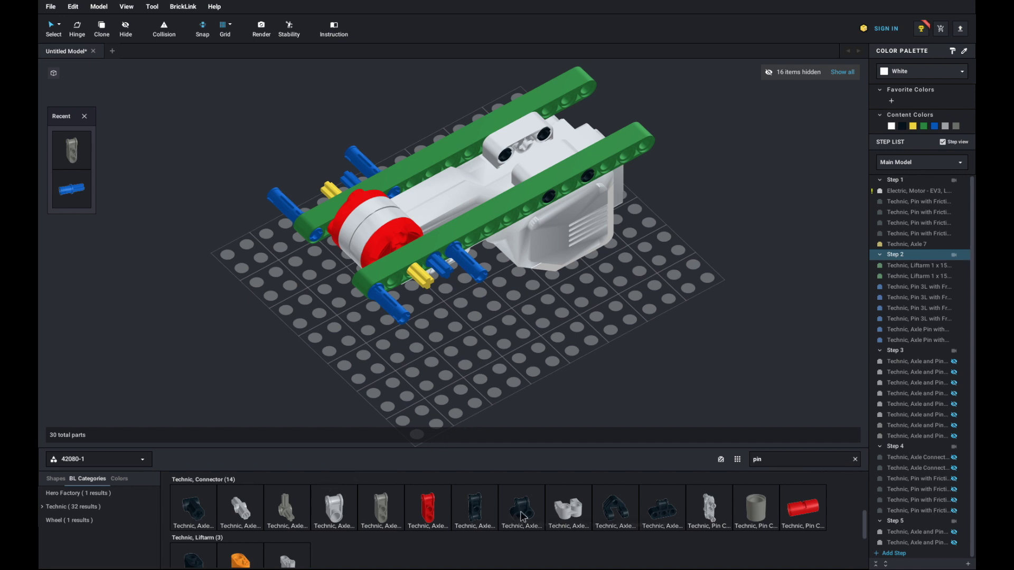
{"action": "scroll", "coordinate": [533, 507], "scroll_direction": "down", "scroll_amount": 5}
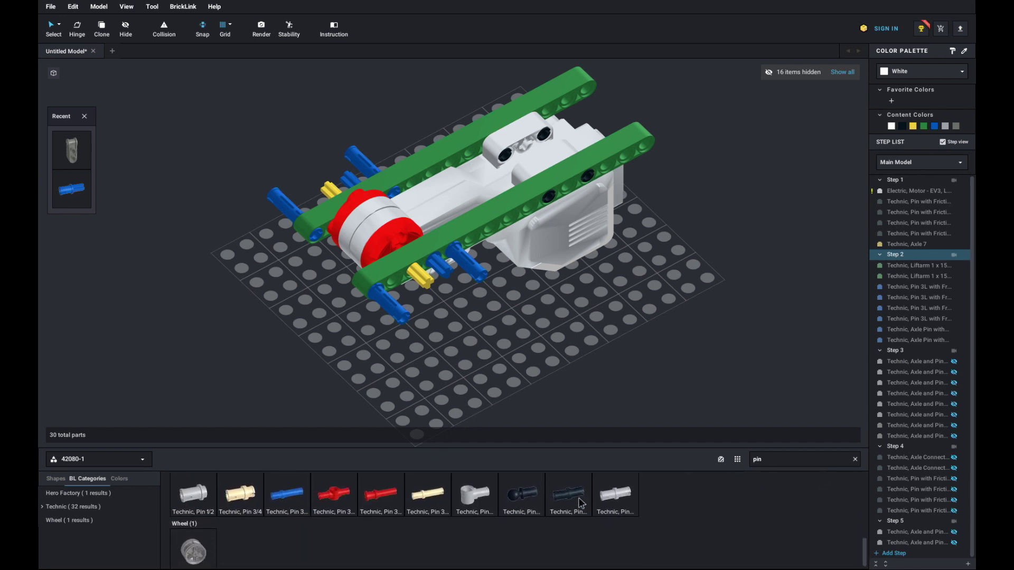
{"action": "left_click_drag", "start_coordinate": [568, 494], "coordinate": [408, 294]}
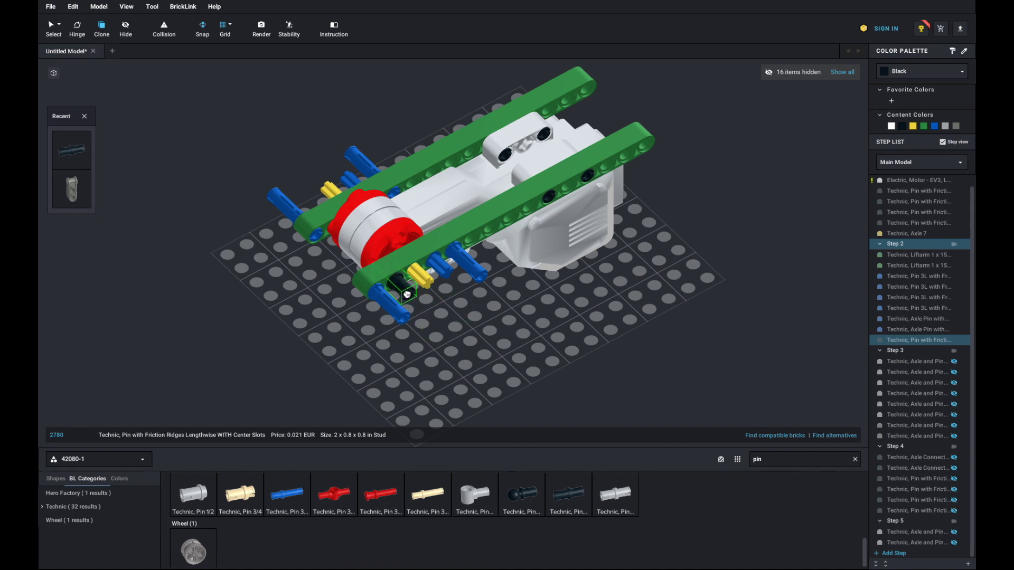
{"action": "left_click", "coordinate": [407, 294]}
{"action": "left_click", "coordinate": [312, 200]}
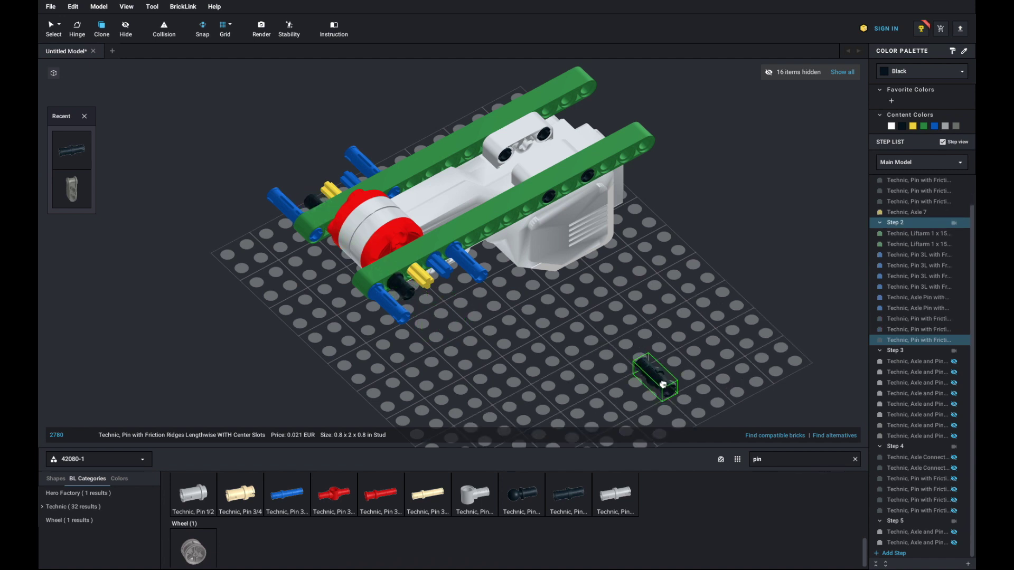
{"action": "key", "text": "Escape"}
In Step 3, fit a light bluish gray Axle and Pin Connector Perpendicular Double Split from the 42080-1 palette beside each green liftarm's end
{"action": "left_click", "coordinate": [904, 352]}
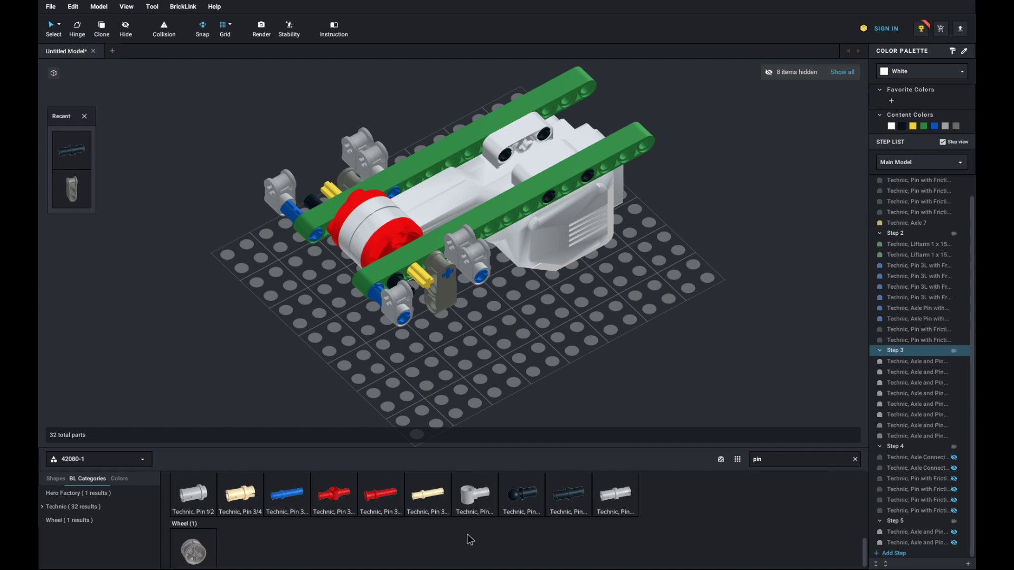
{"action": "left_click", "coordinate": [131, 460]}
{"action": "left_click", "coordinate": [241, 464]}
{"action": "scroll", "coordinate": [464, 528], "scroll_direction": "down", "scroll_amount": 1}
{"action": "scroll", "coordinate": [466, 528], "scroll_direction": "up", "scroll_amount": 5}
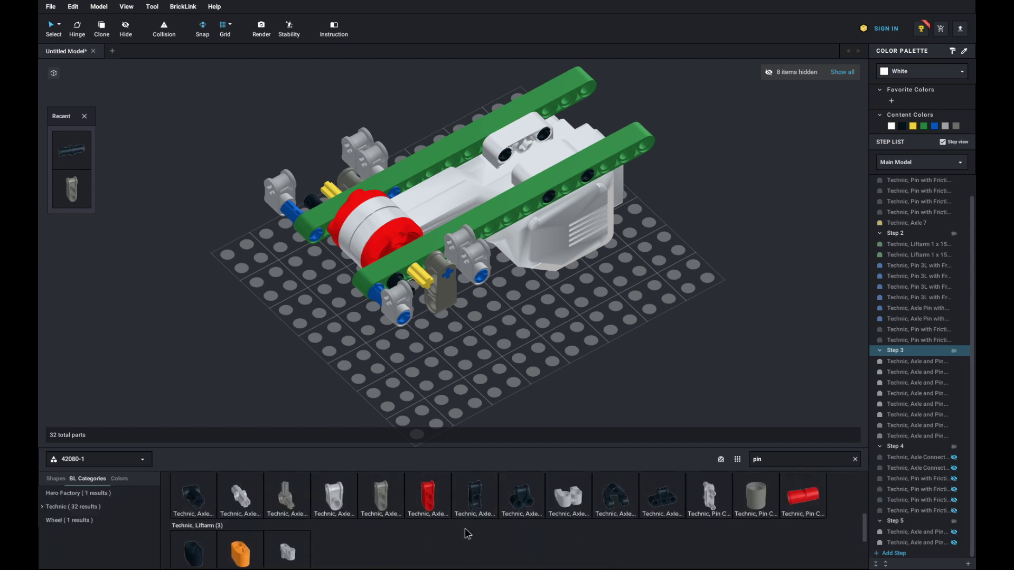
{"action": "left_click_drag", "start_coordinate": [574, 508], "coordinate": [301, 205]}
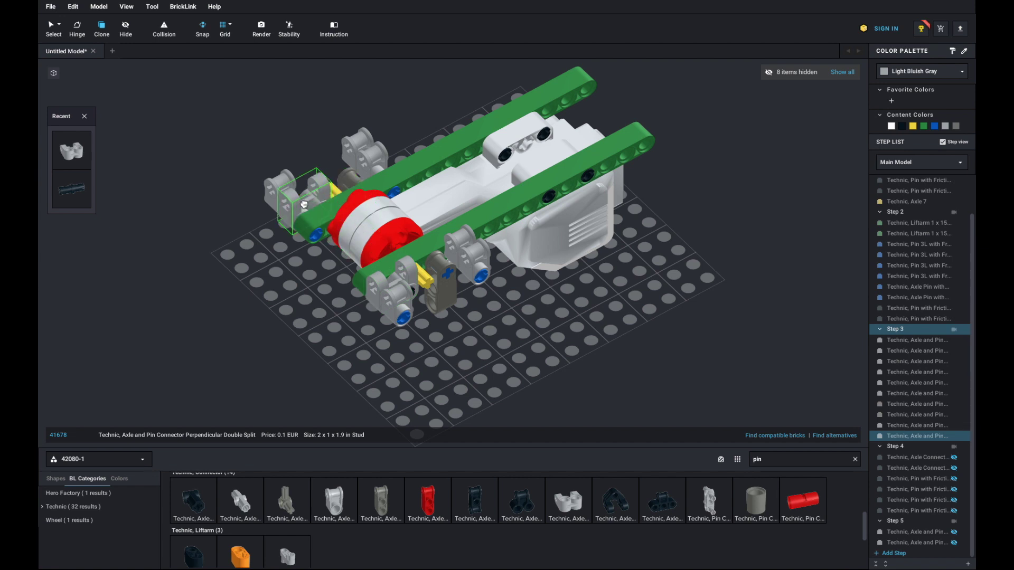
{"action": "left_click", "coordinate": [303, 204]}
{"action": "key", "text": "Escape"}
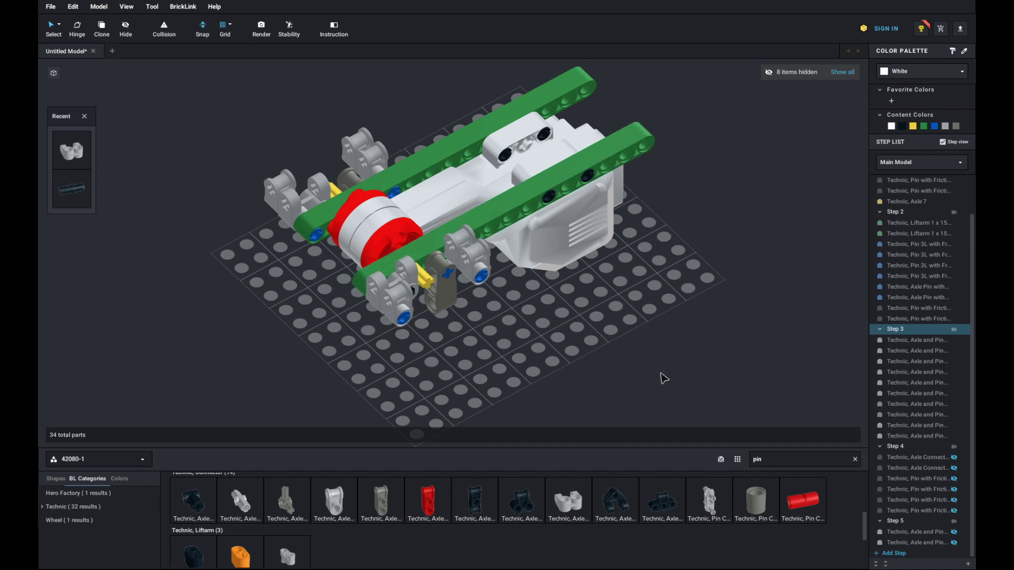
Review the model at Step 4 and Step 5, and add an empty Step 6 as the active step
{"action": "left_click", "coordinate": [898, 447]}
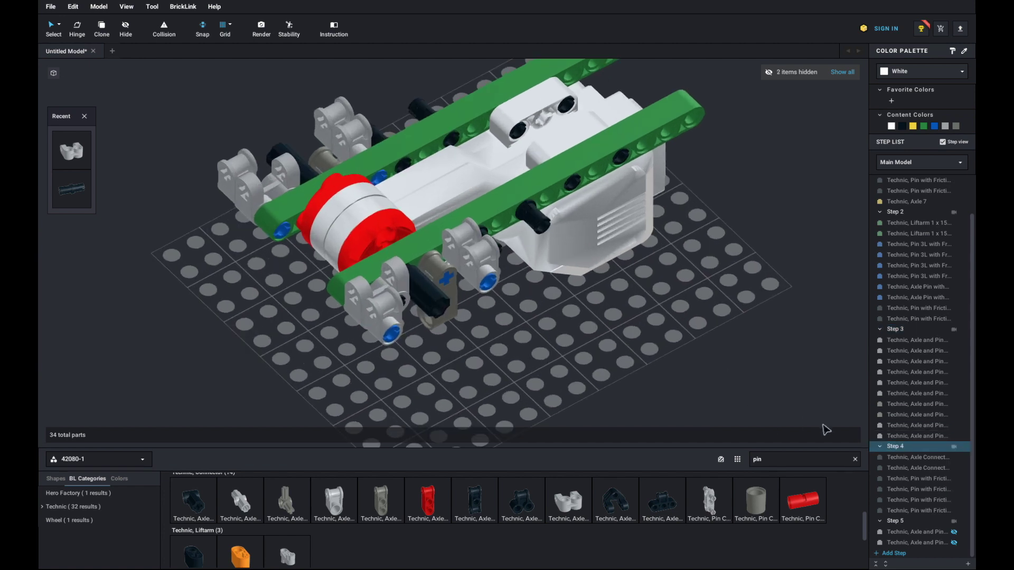
{"action": "left_click", "coordinate": [900, 521]}
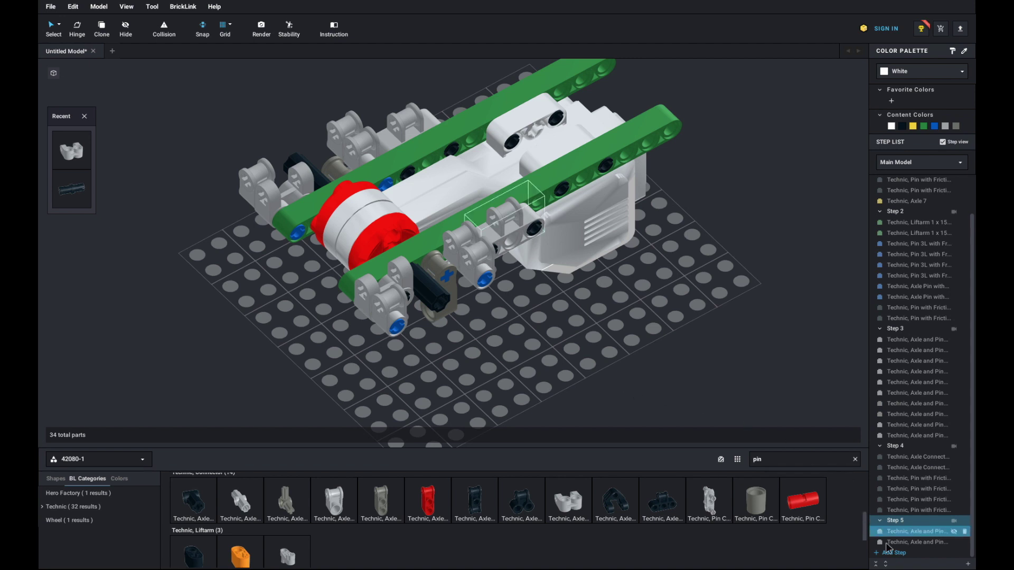
{"action": "left_click", "coordinate": [905, 551]}
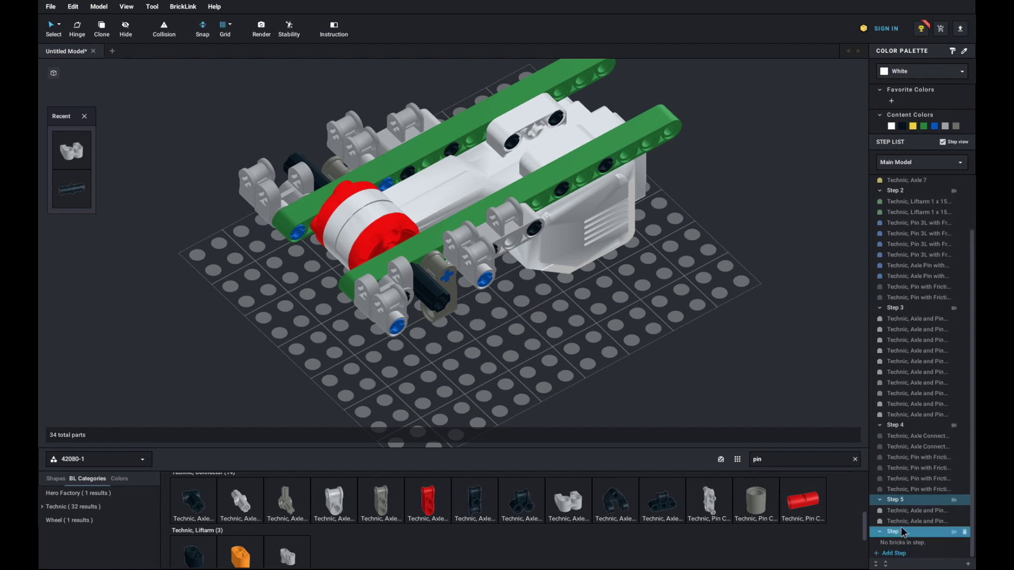
{"action": "left_click", "coordinate": [904, 535]}
Turn the model to show its opposite face and hide the ground grid
{"action": "right_click_drag", "start_coordinate": [619, 366], "coordinate": [573, 280]}
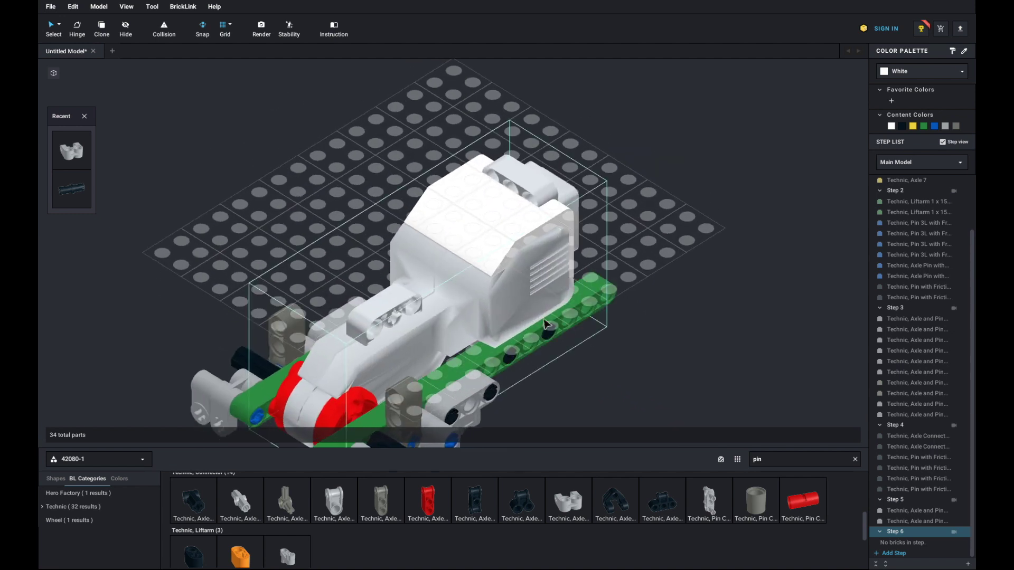
{"action": "scroll", "coordinate": [507, 364], "scroll_direction": "up", "scroll_amount": 5}
{"action": "scroll", "coordinate": [507, 364], "scroll_direction": "down", "scroll_amount": 10}
{"action": "scroll", "coordinate": [357, 415], "scroll_direction": "up", "scroll_amount": 1}
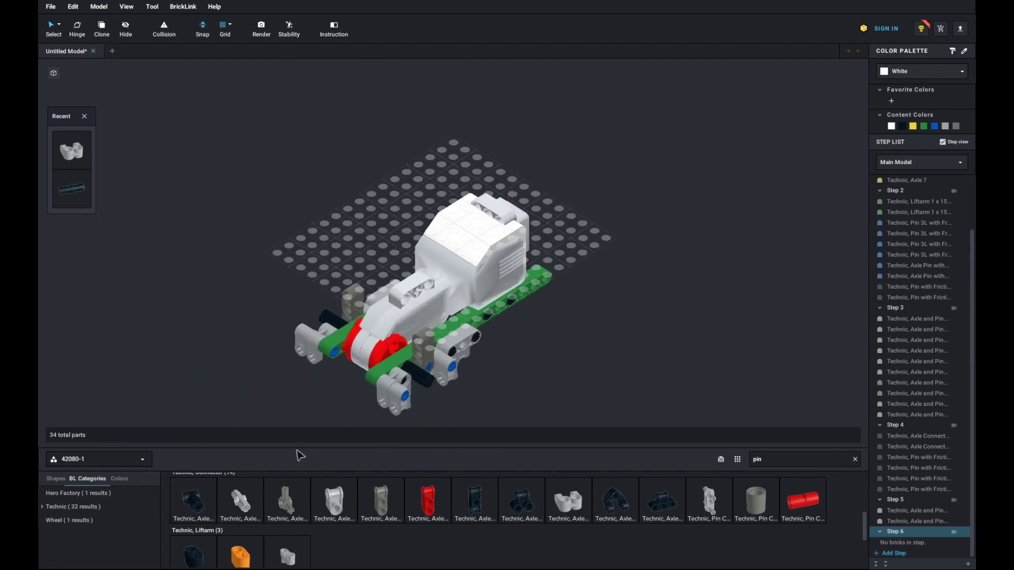
{"action": "scroll", "coordinate": [283, 415], "scroll_direction": "up", "scroll_amount": 2}
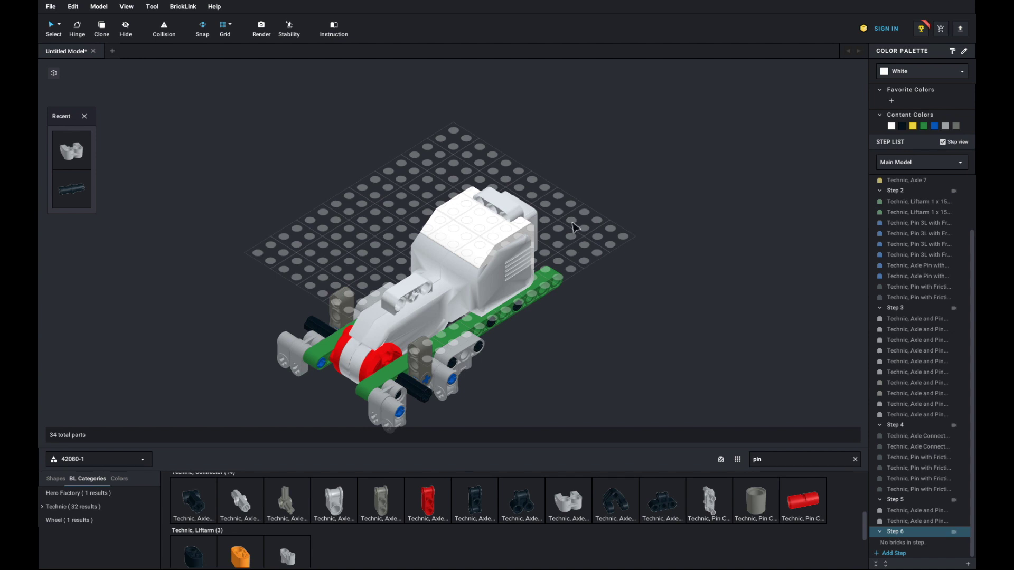
{"action": "left_click", "coordinate": [136, 9]}
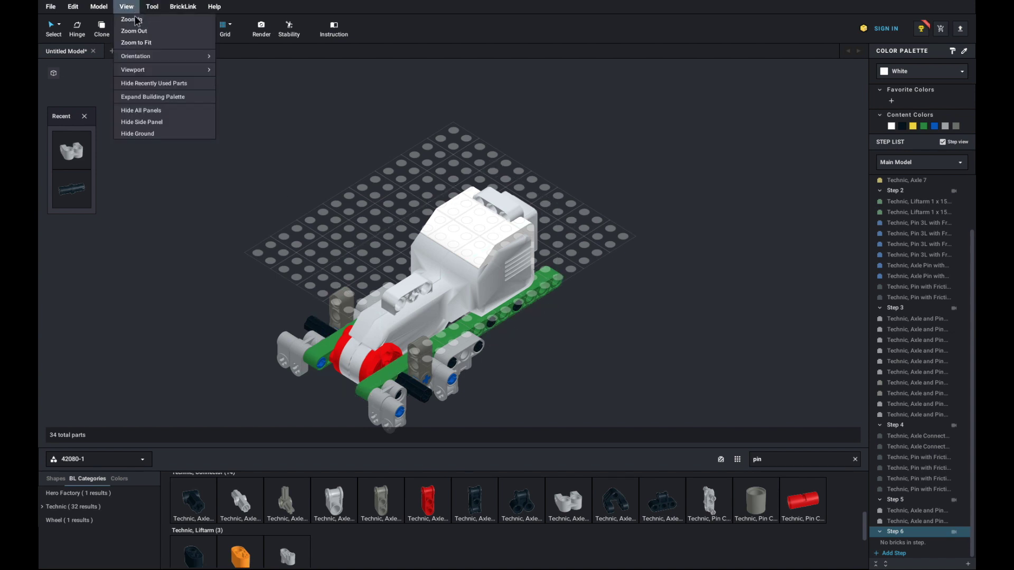
{"action": "mouse_move", "coordinate": [141, 57]}
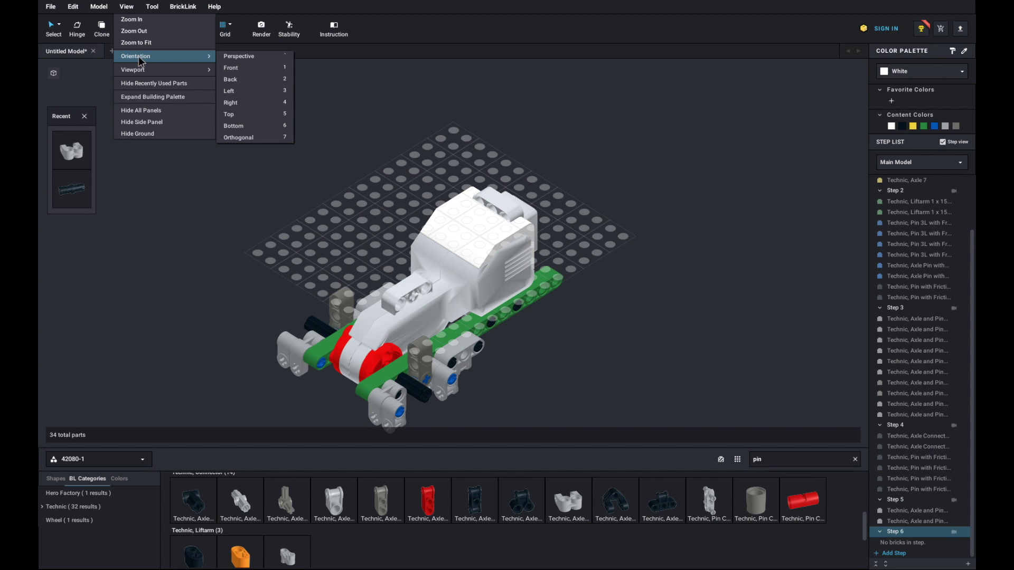
{"action": "left_click", "coordinate": [150, 135]}
{"action": "scroll", "coordinate": [295, 404], "scroll_direction": "up", "scroll_amount": 2}
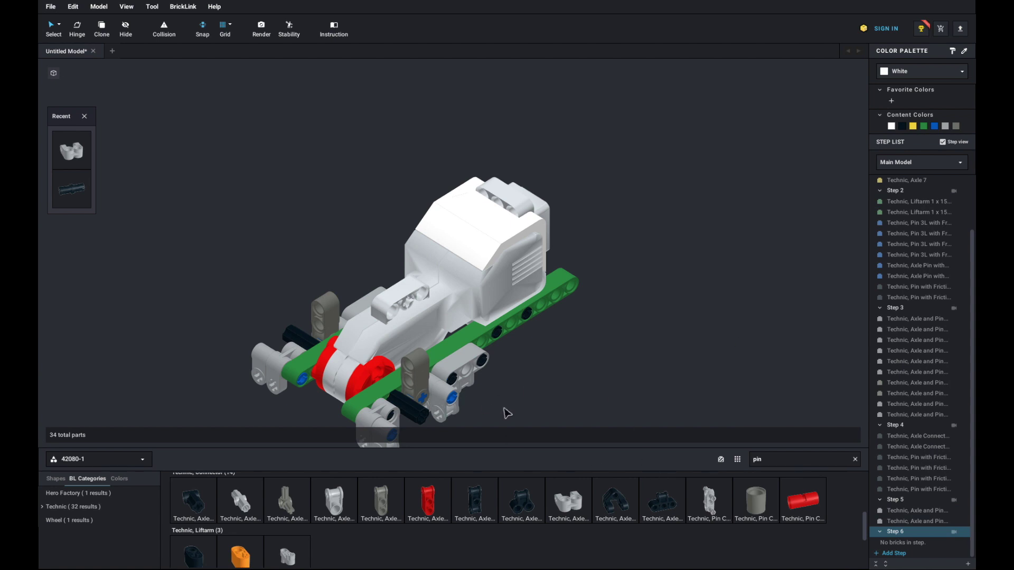
{"action": "scroll", "coordinate": [558, 401], "scroll_direction": "up", "scroll_amount": 3}
{"action": "scroll", "coordinate": [545, 392], "scroll_direction": "down", "scroll_amount": 4}
{"action": "scroll", "coordinate": [543, 390], "scroll_direction": "down", "scroll_amount": 2}
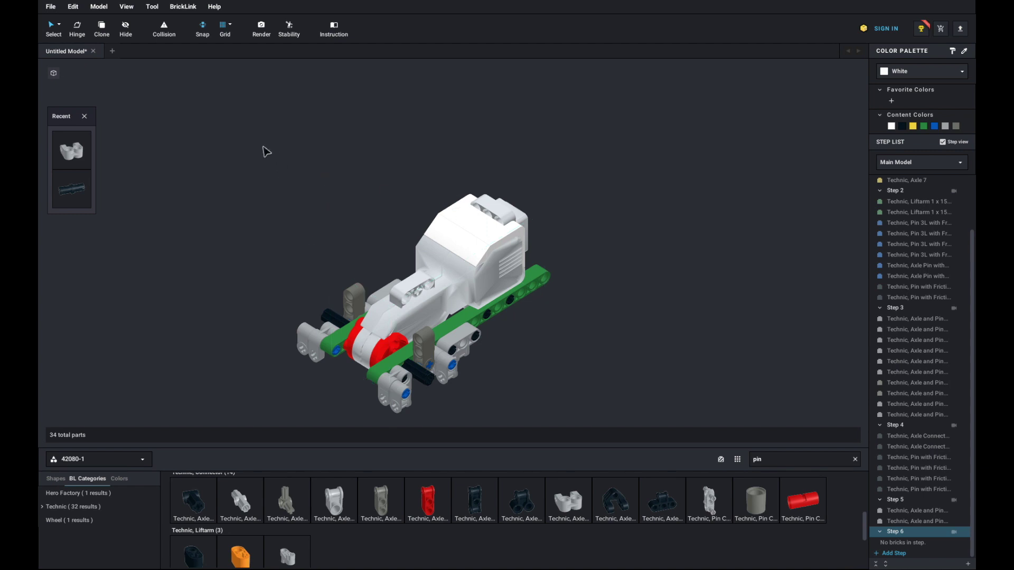
In Step 6, clone the blue Pin 3L with Friction Ridges into the upper hole of each dark gray upright connector beside the motor
{"action": "left_click", "coordinate": [103, 30]}
{"action": "left_click", "coordinate": [408, 398]}
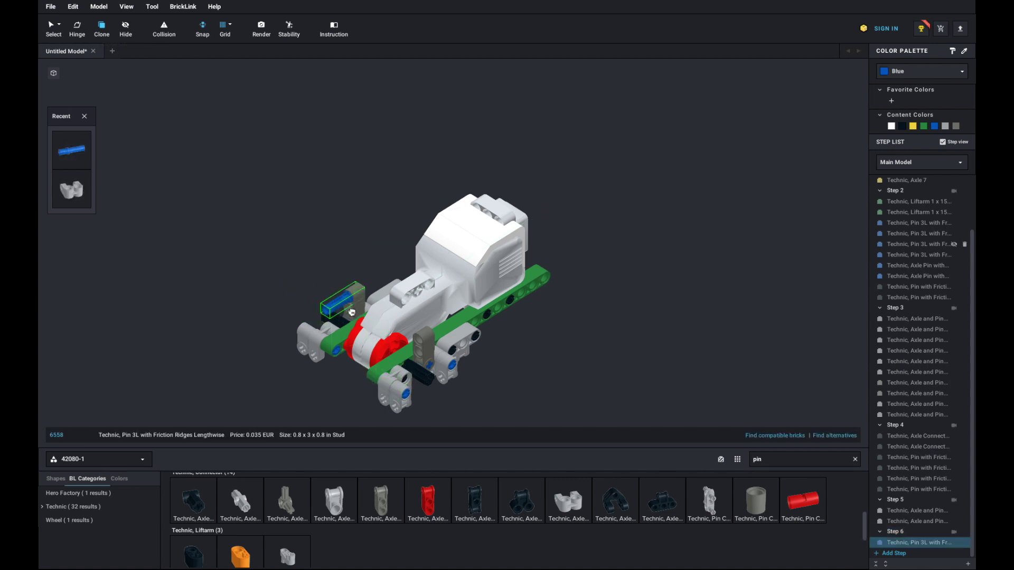
{"action": "left_click", "coordinate": [352, 312]}
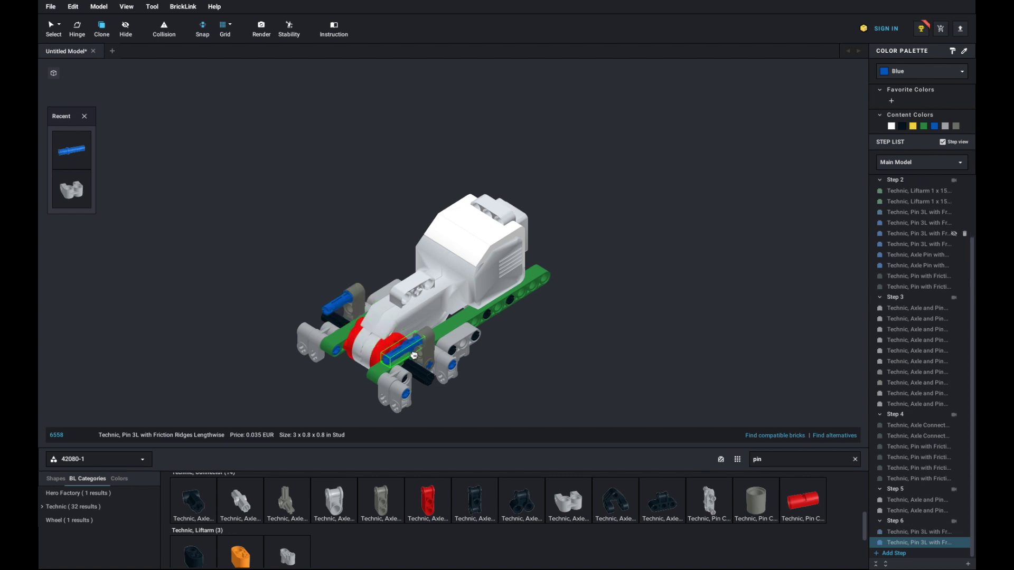
{"action": "left_click", "coordinate": [421, 354]}
{"action": "key", "text": "Escape"}
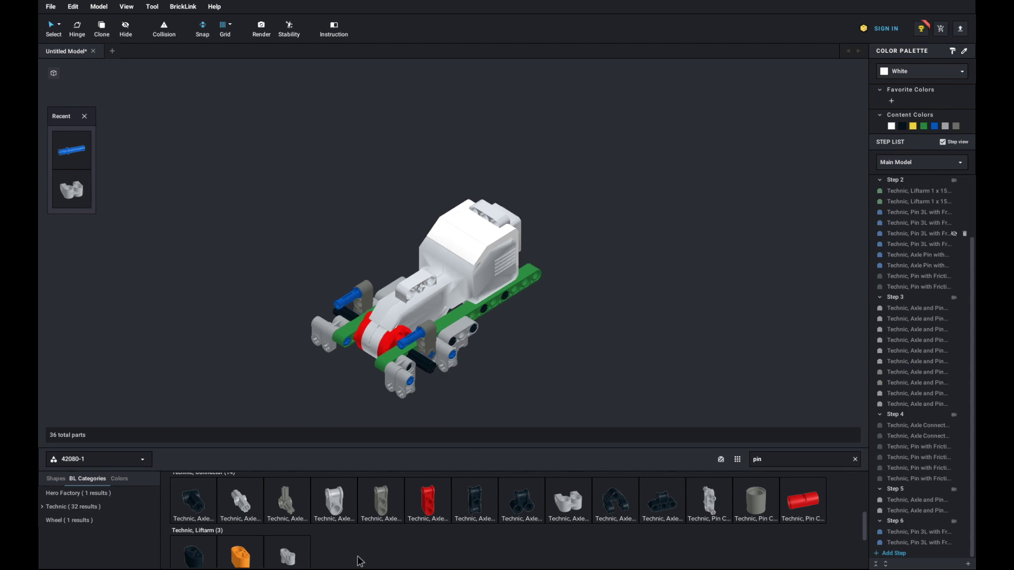
Search the 42080-1 palette for "arm" and try out its black Liftarm 1 x 5 Thin with Axle Holes on Ends
{"action": "scroll", "coordinate": [319, 557], "scroll_direction": "down", "scroll_amount": 1}
{"action": "scroll", "coordinate": [319, 554], "scroll_direction": "down", "scroll_amount": 1}
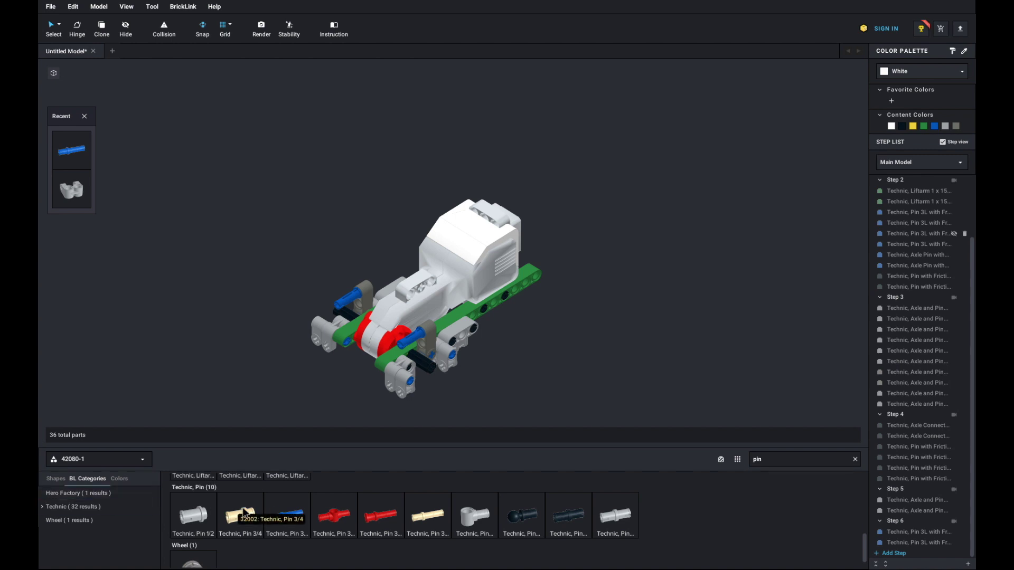
{"action": "scroll", "coordinate": [244, 511], "scroll_direction": "down", "scroll_amount": 1}
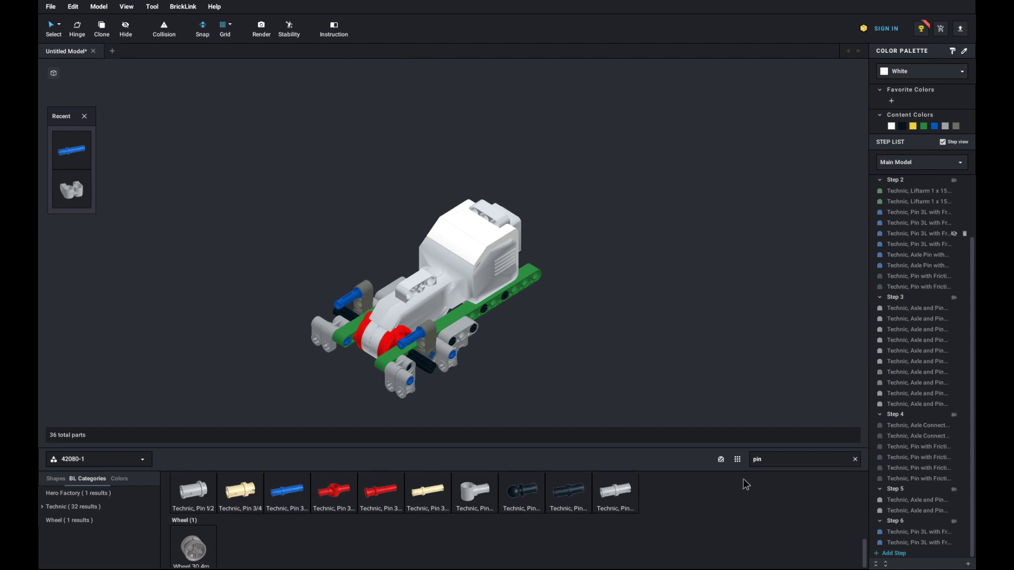
{"action": "double_click", "coordinate": [802, 460]}
{"action": "type", "text": "arm"}
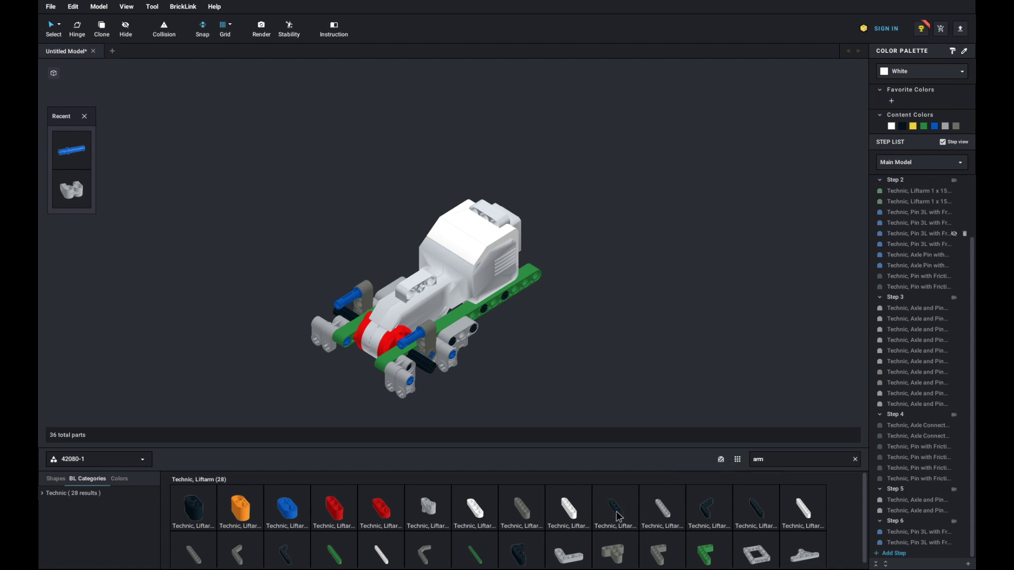
{"action": "left_click_drag", "start_coordinate": [620, 511], "coordinate": [586, 388]}
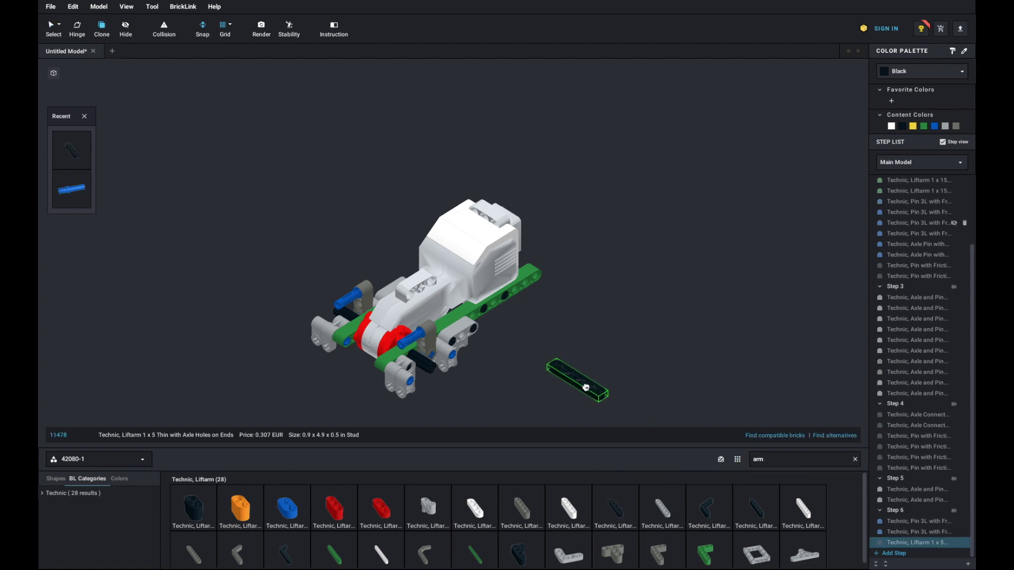
{"action": "key", "text": "Escape"}
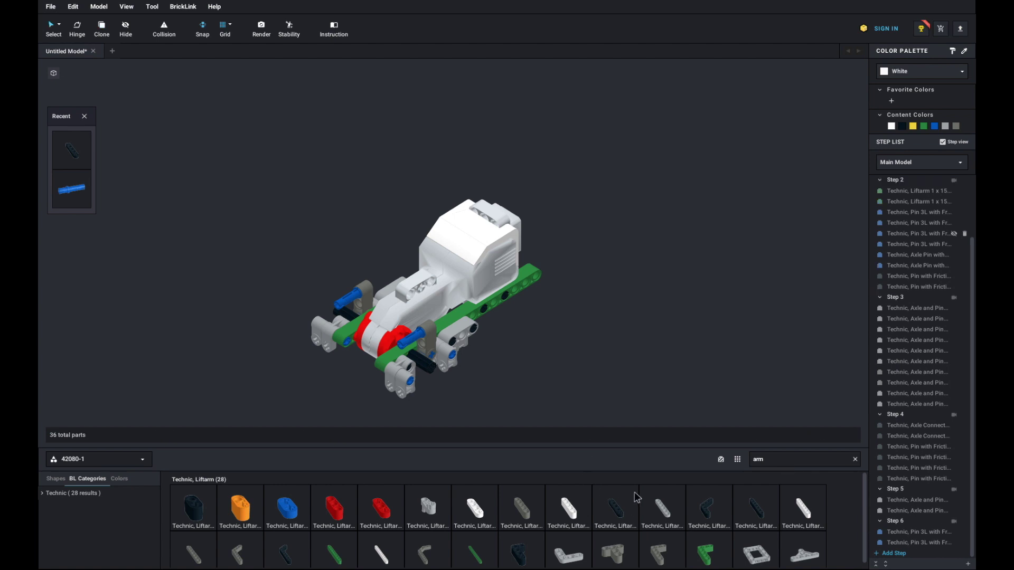
Fit a black Liftarm 1 x 5 Thick from the 31313-1 palette onto the nearer of the two new blue pins
{"action": "left_click", "coordinate": [92, 465]}
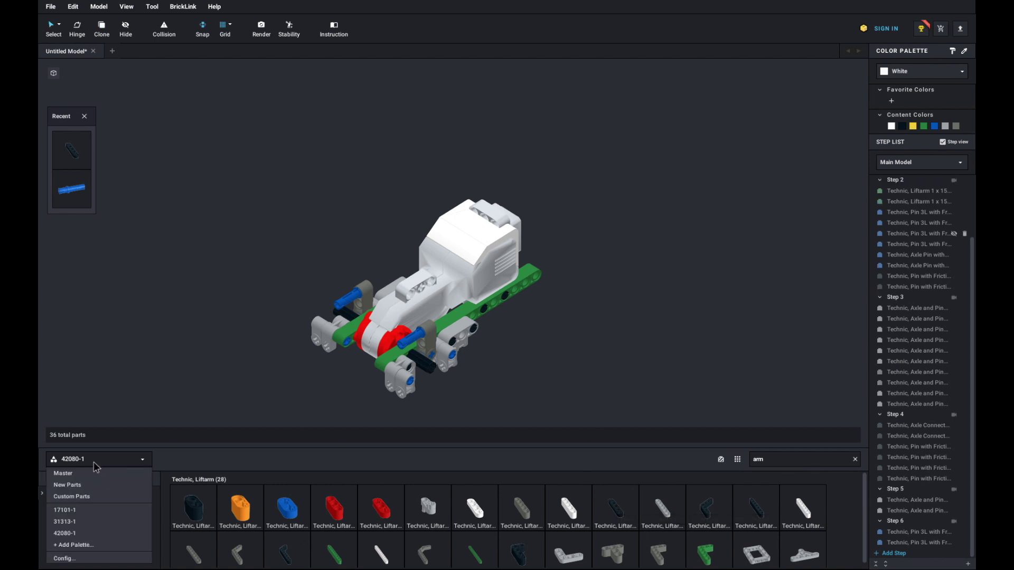
{"action": "left_click", "coordinate": [85, 522]}
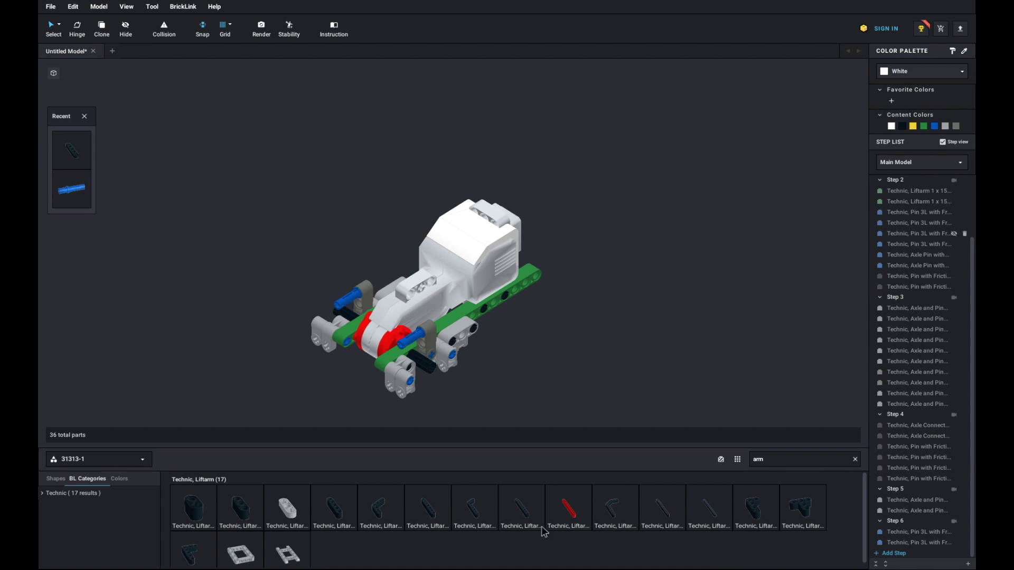
{"action": "left_click", "coordinate": [334, 516]}
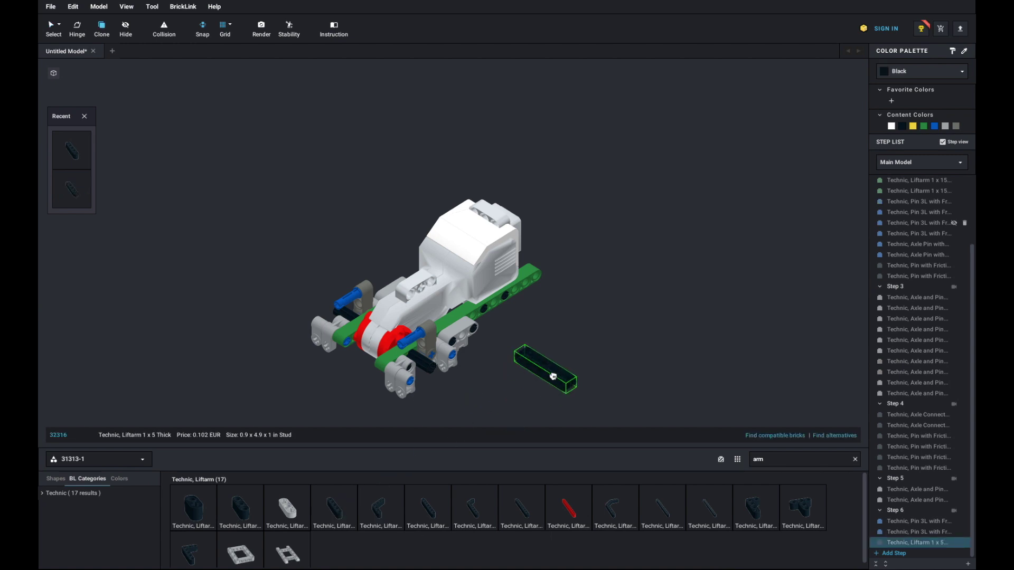
{"action": "scroll", "coordinate": [418, 369], "scroll_direction": "down", "scroll_amount": 1}
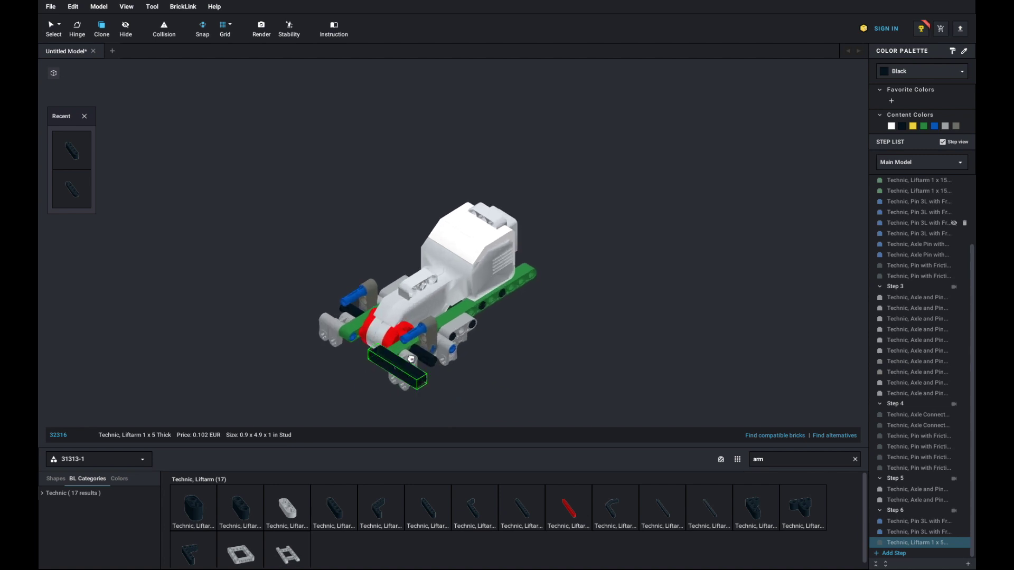
{"action": "scroll", "coordinate": [411, 359], "scroll_direction": "up", "scroll_amount": 1}
{"action": "left_click", "coordinate": [425, 364]}
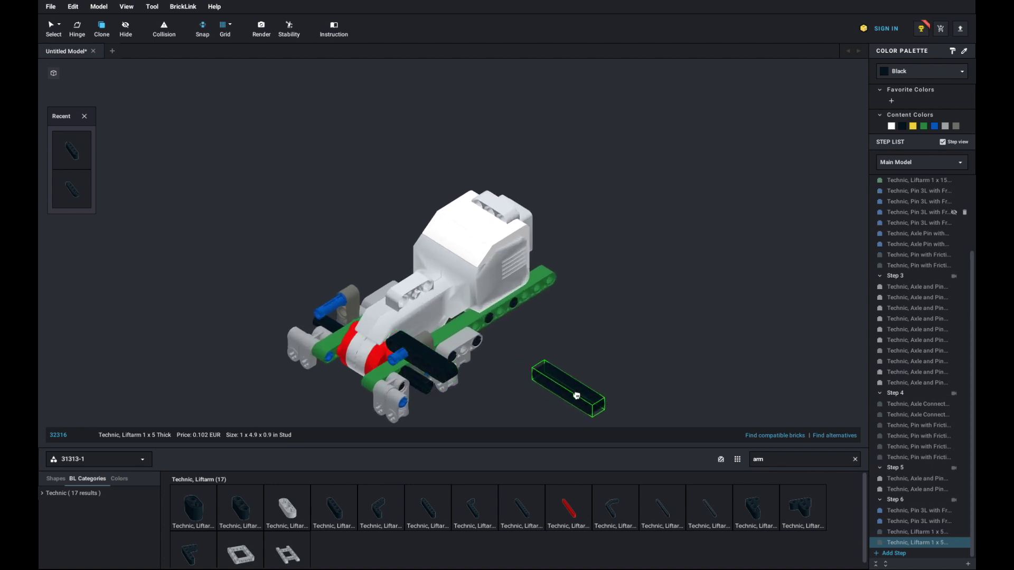
{"action": "key", "text": "Escape"}
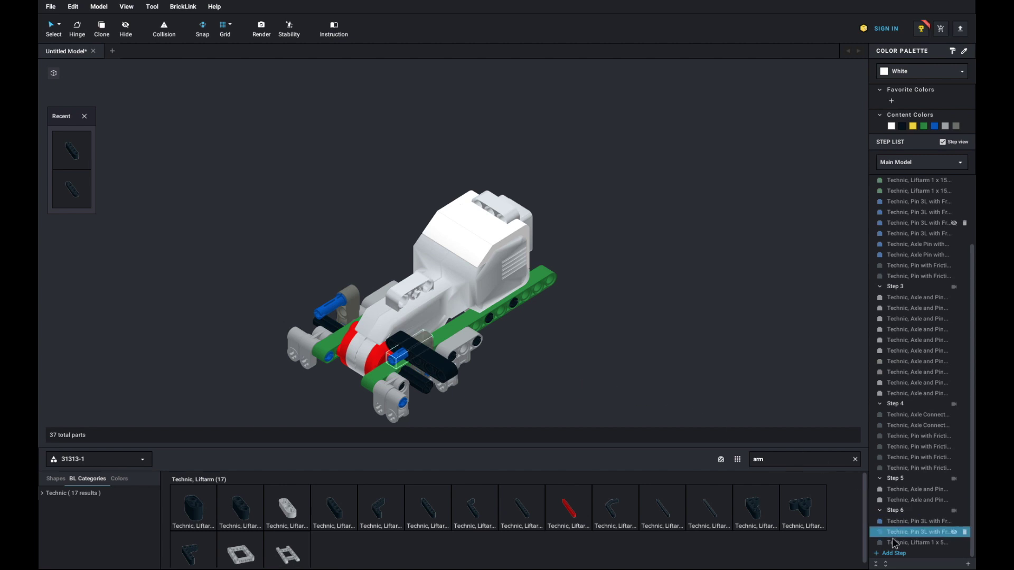
Add Step 7 and move the black Liftarm 1 x 5 from Step 6 into it
{"action": "left_click", "coordinate": [904, 554]}
{"action": "left_click", "coordinate": [917, 522]}
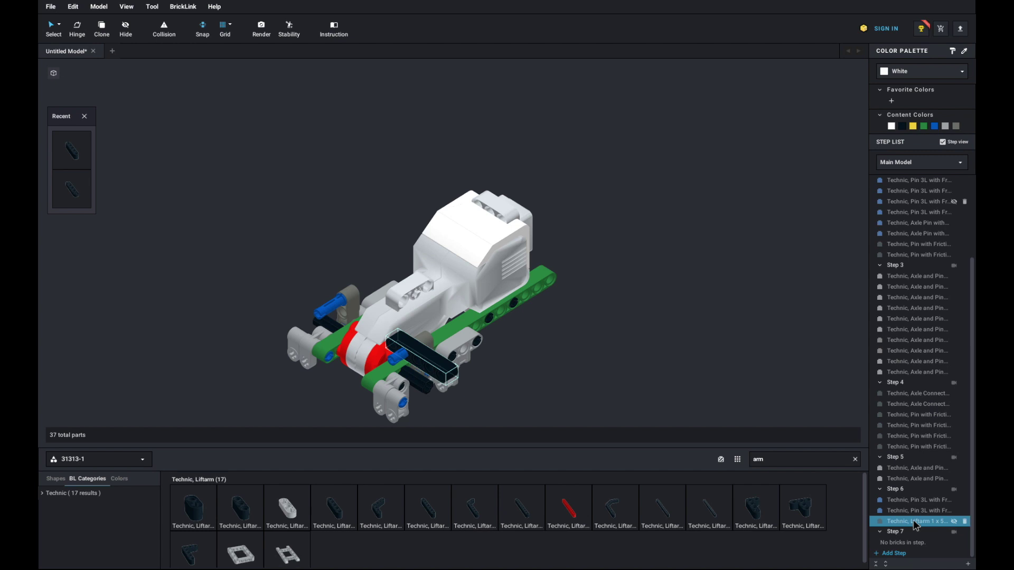
{"action": "left_click_drag", "start_coordinate": [917, 526], "coordinate": [915, 549]}
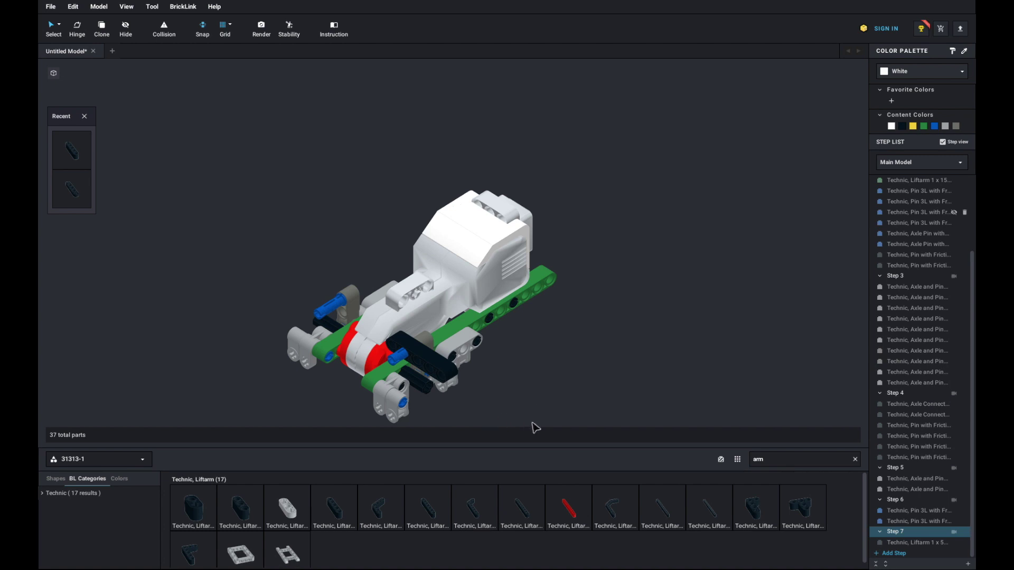
Clone the blue Pin 3L with Friction Ridges into two further holes of the black liftarm
{"action": "left_click_drag", "start_coordinate": [404, 364], "coordinate": [602, 397], "text": "alt"}
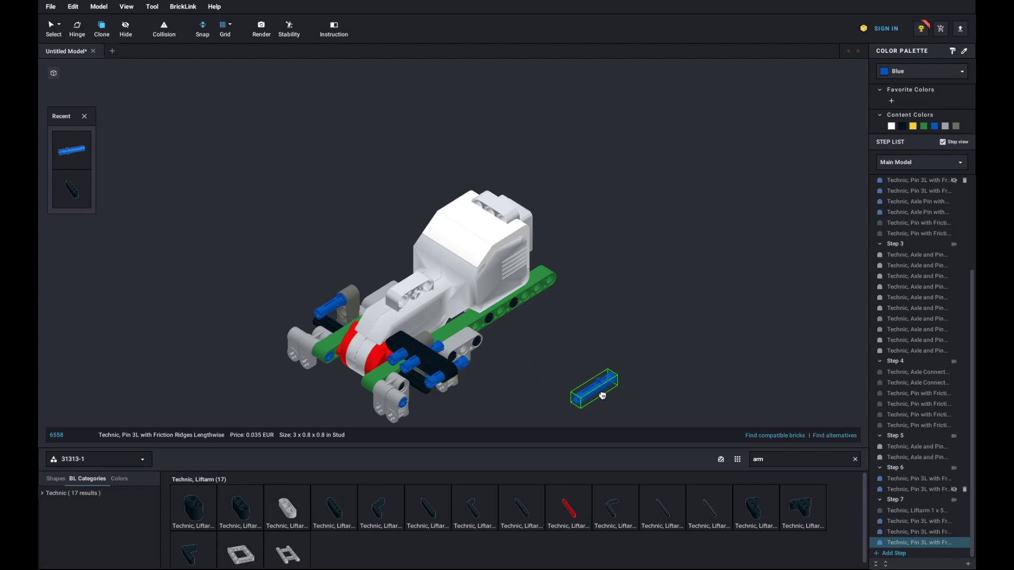
{"action": "key", "text": "Delete"}
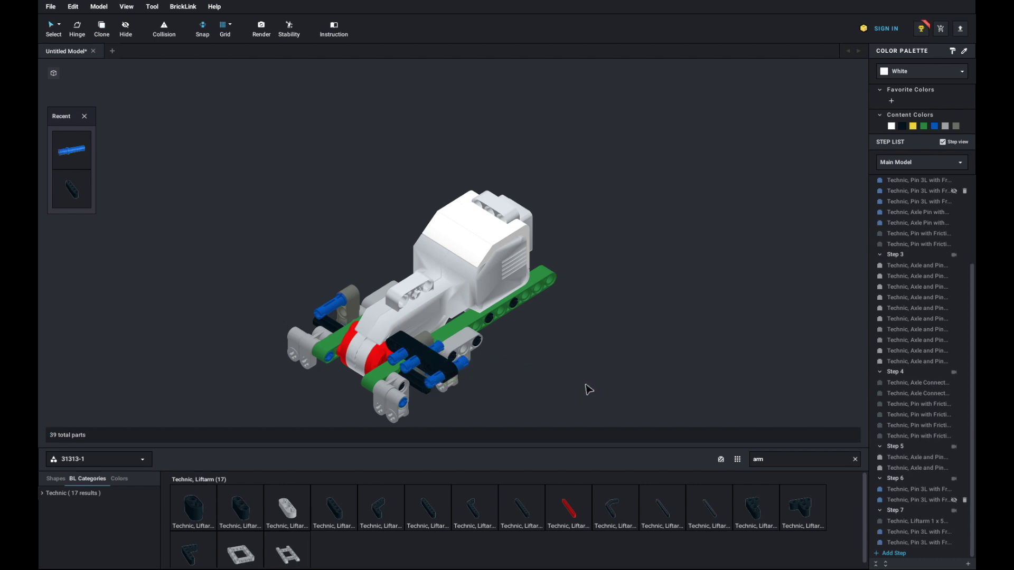
Fit a green Liftarm 3 x 5 L-Shape Thick from the 42080-1 palette behind the black liftarm on its blue pins, short leg downward
{"action": "left_click", "coordinate": [113, 461]}
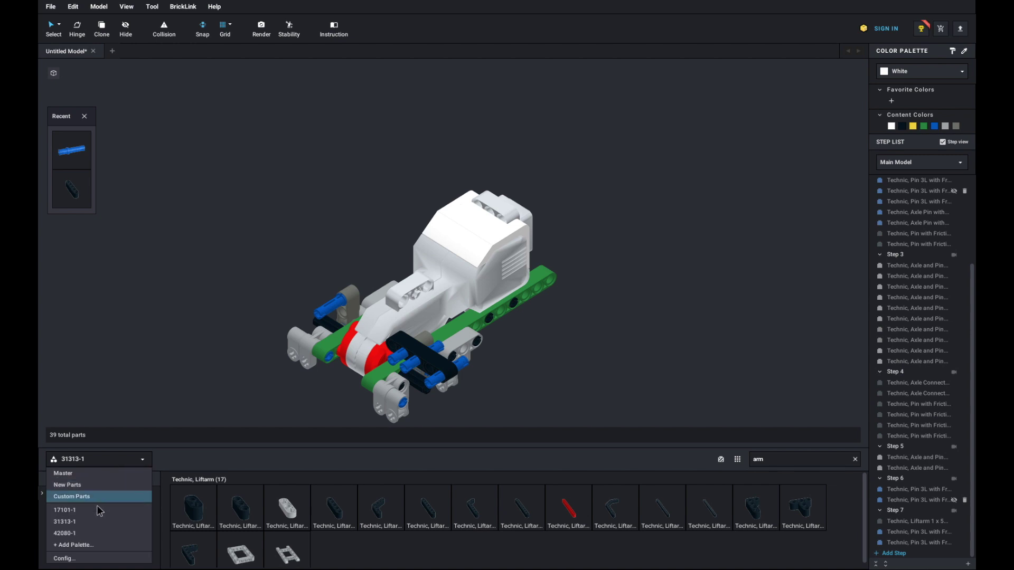
{"action": "left_click", "coordinate": [83, 534]}
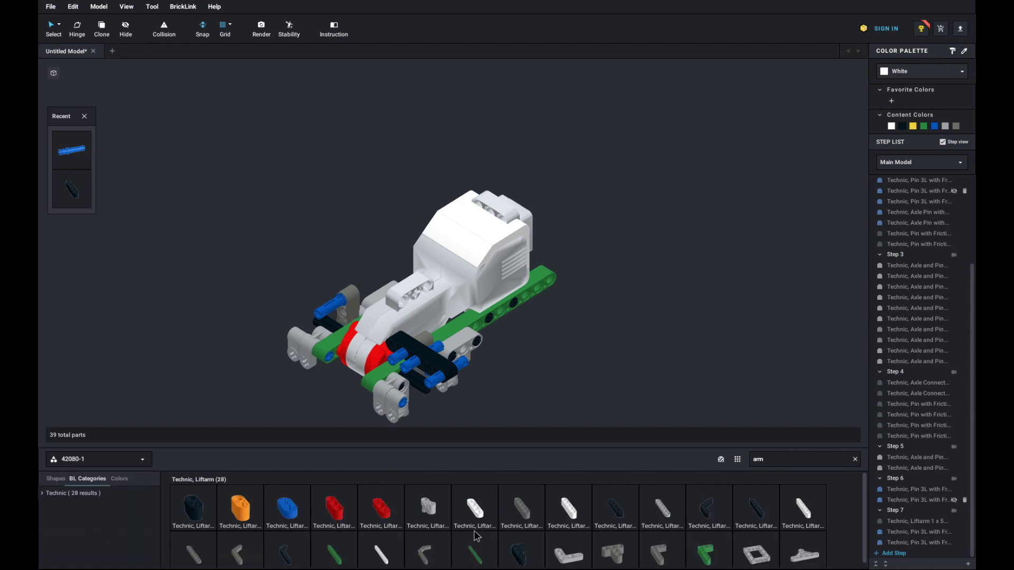
{"action": "left_click_drag", "start_coordinate": [694, 556], "coordinate": [498, 366]}
{"action": "key", "text": "Up"}
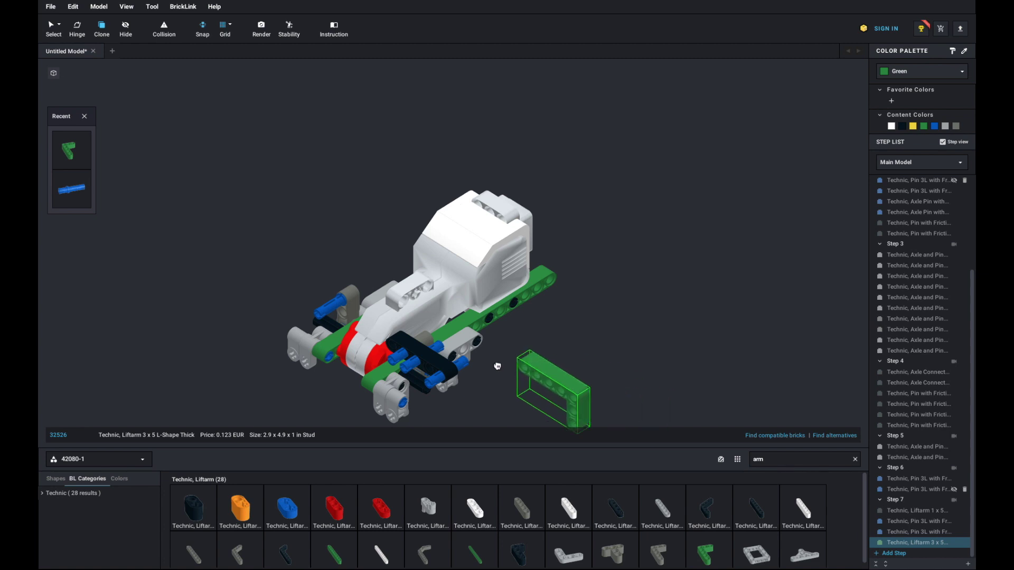
{"action": "left_click", "coordinate": [442, 350]}
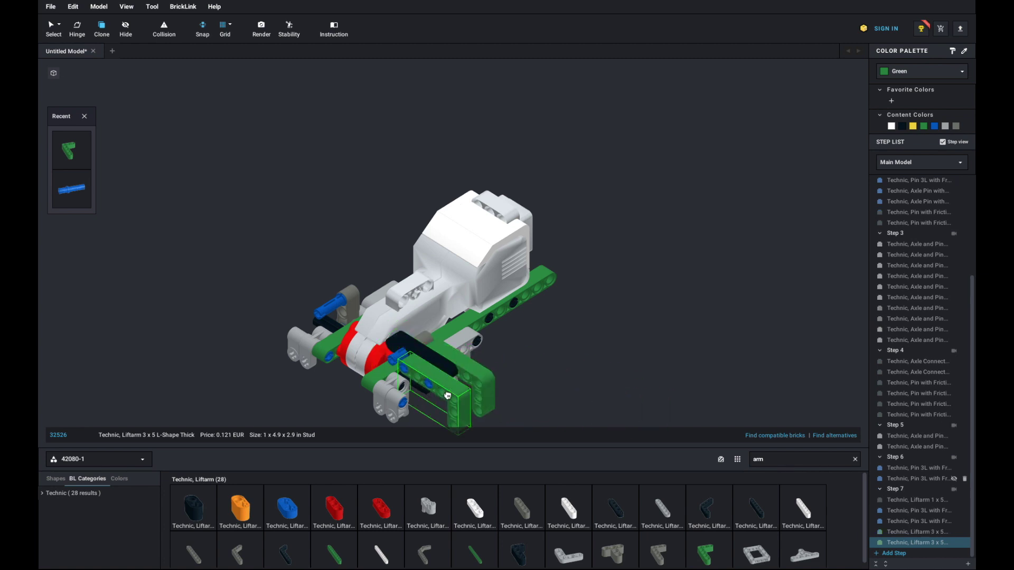
{"action": "key", "text": "Escape"}
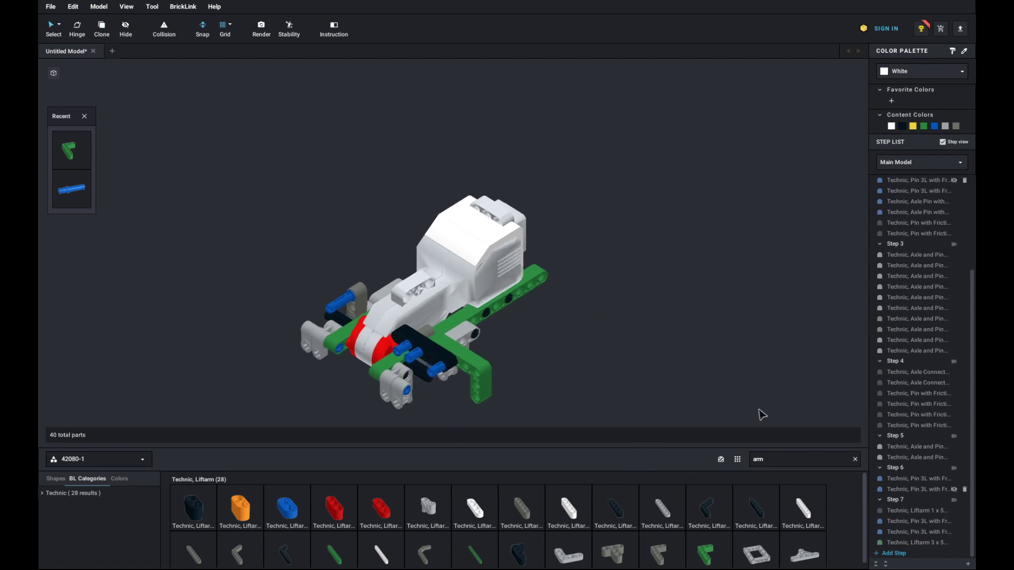
Clear the part search, switch to the 31313-1 palette and find its Technic pin connectors
{"action": "scroll", "coordinate": [614, 524], "scroll_direction": "down", "scroll_amount": 1}
{"action": "scroll", "coordinate": [613, 524], "scroll_direction": "up", "scroll_amount": 1}
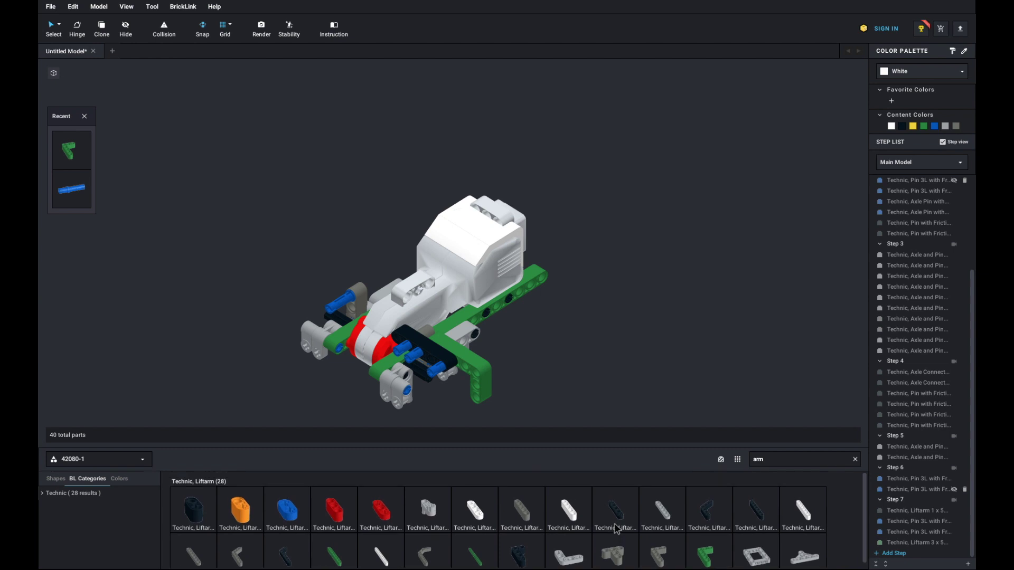
{"action": "left_click", "coordinate": [855, 459]}
{"action": "scroll", "coordinate": [549, 518], "scroll_direction": "down", "scroll_amount": 10}
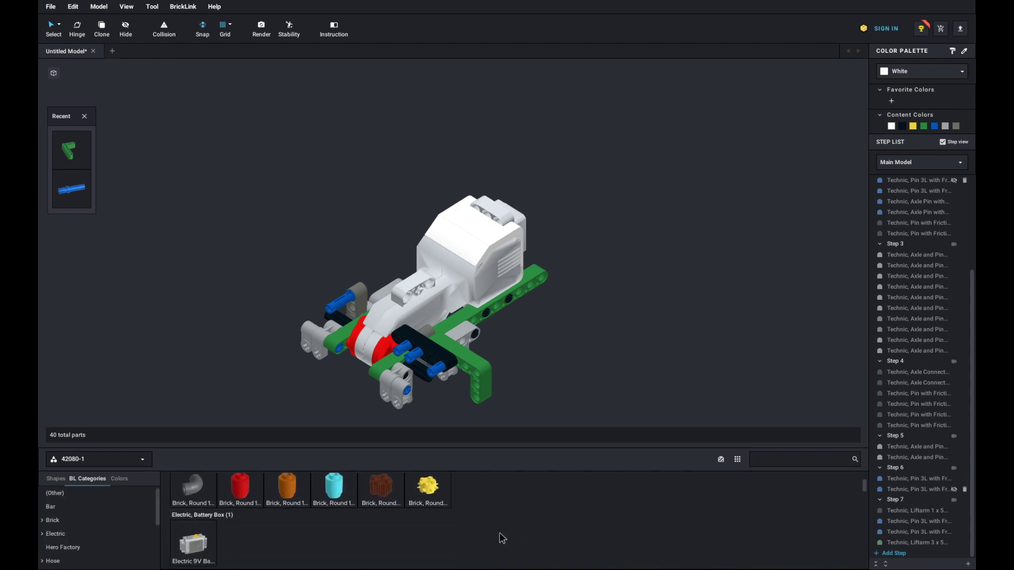
{"action": "scroll", "coordinate": [459, 525], "scroll_direction": "down", "scroll_amount": 10}
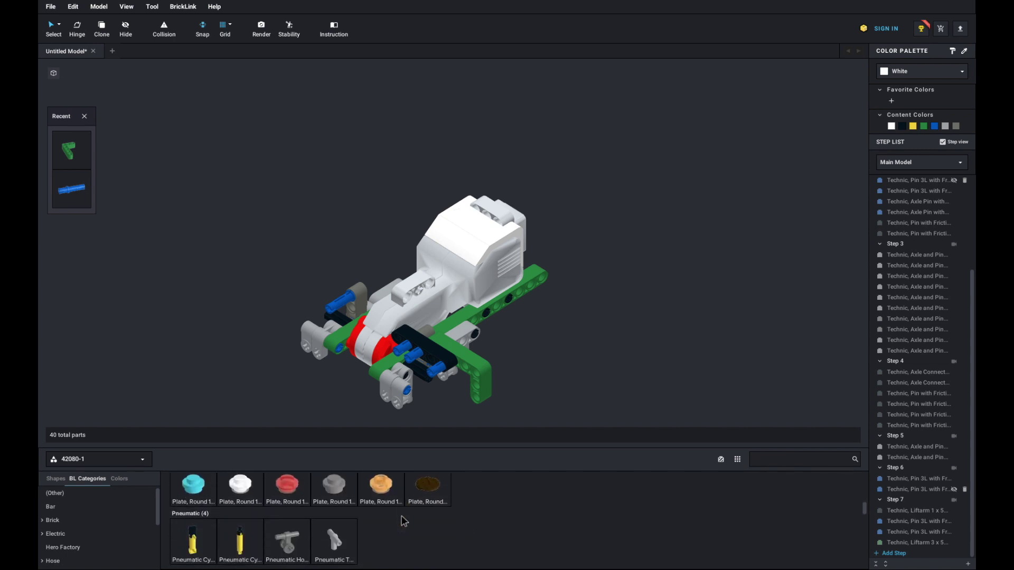
{"action": "left_click", "coordinate": [119, 463]}
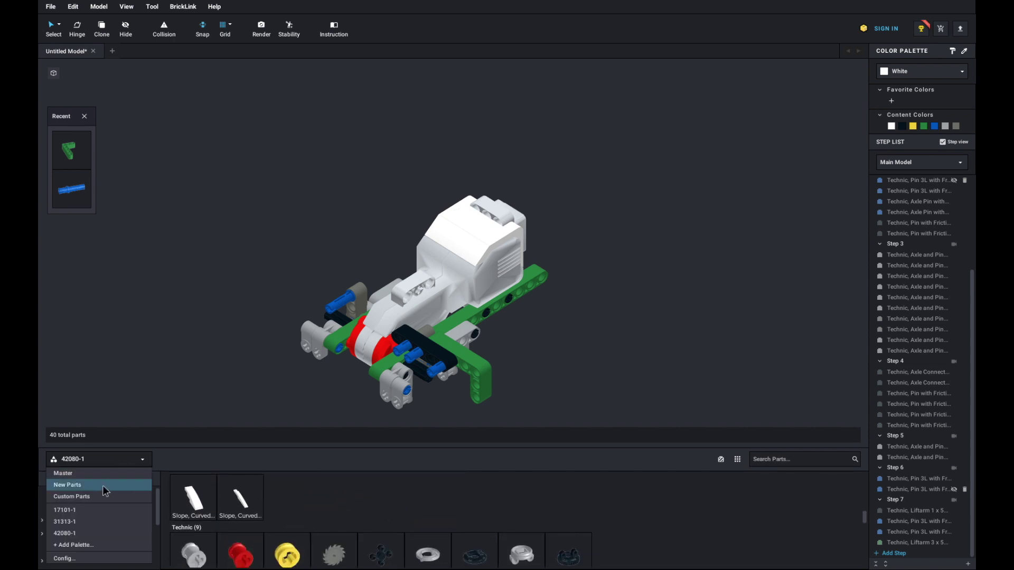
{"action": "left_click", "coordinate": [96, 524]}
{"action": "scroll", "coordinate": [586, 521], "scroll_direction": "down", "scroll_amount": 5}
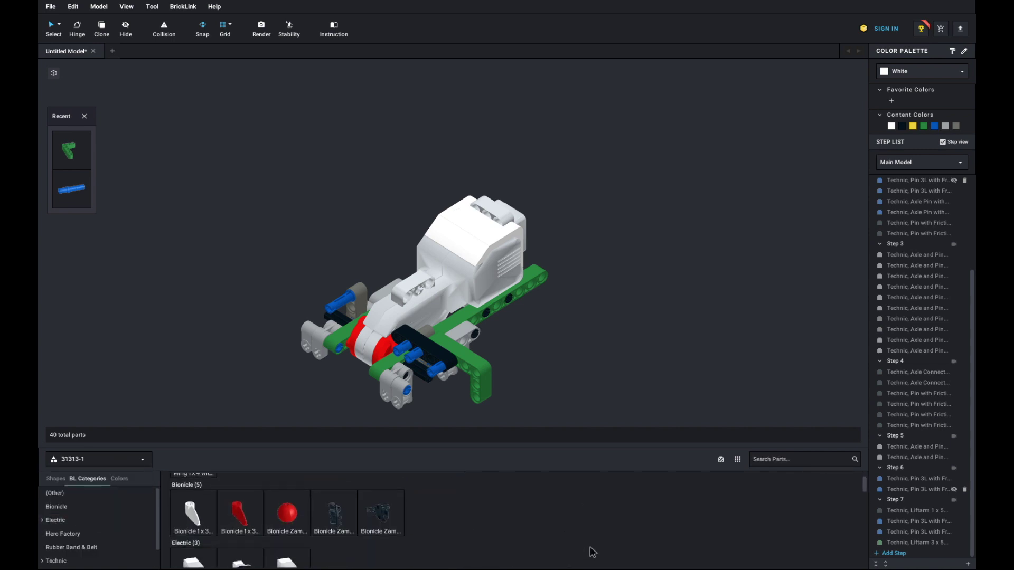
{"action": "scroll", "coordinate": [486, 515], "scroll_direction": "down", "scroll_amount": 8}
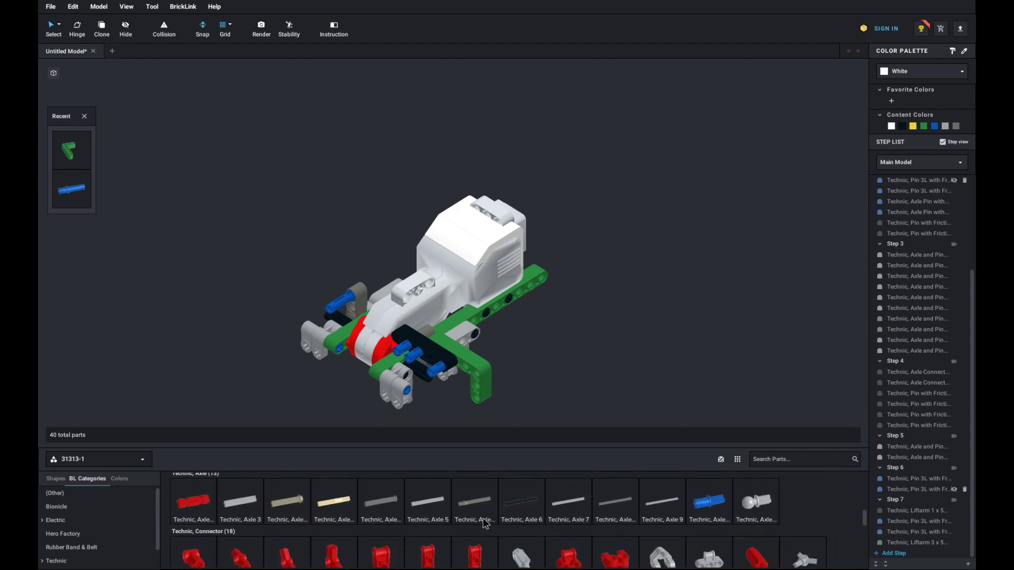
{"action": "scroll", "coordinate": [581, 529], "scroll_direction": "down", "scroll_amount": 2}
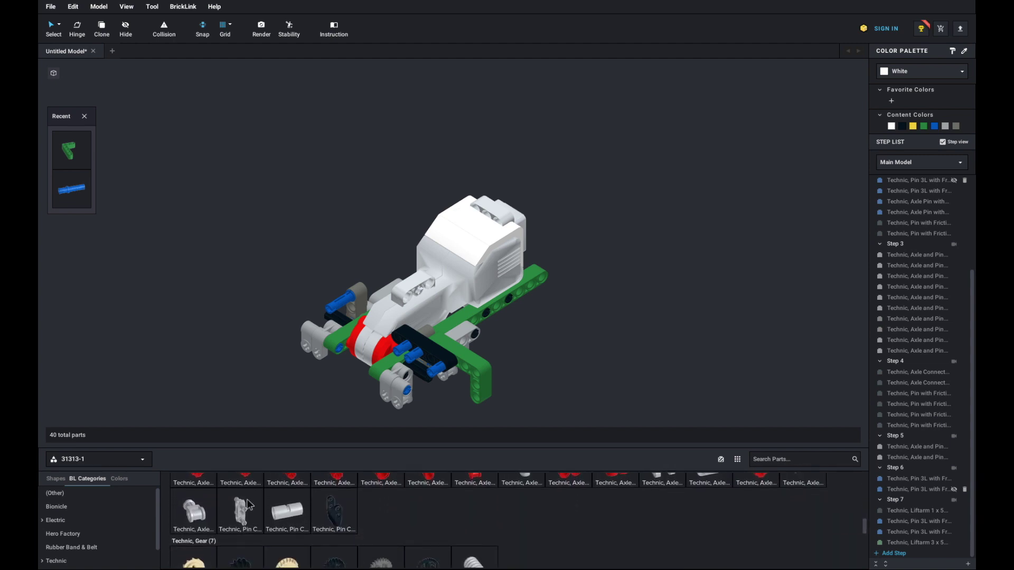
Fit two light bluish gray Pin Connectors Perpendicular 3L with 4 Pins side by side at the green L-shaped liftarm's short leg
{"action": "left_click_drag", "start_coordinate": [251, 519], "coordinate": [471, 397]}
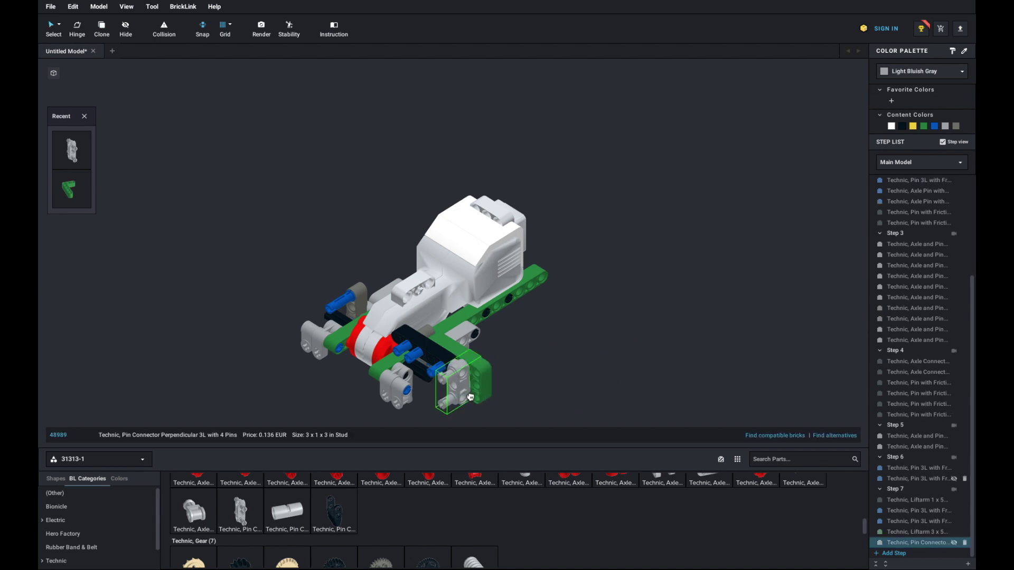
{"action": "left_click", "coordinate": [589, 401]}
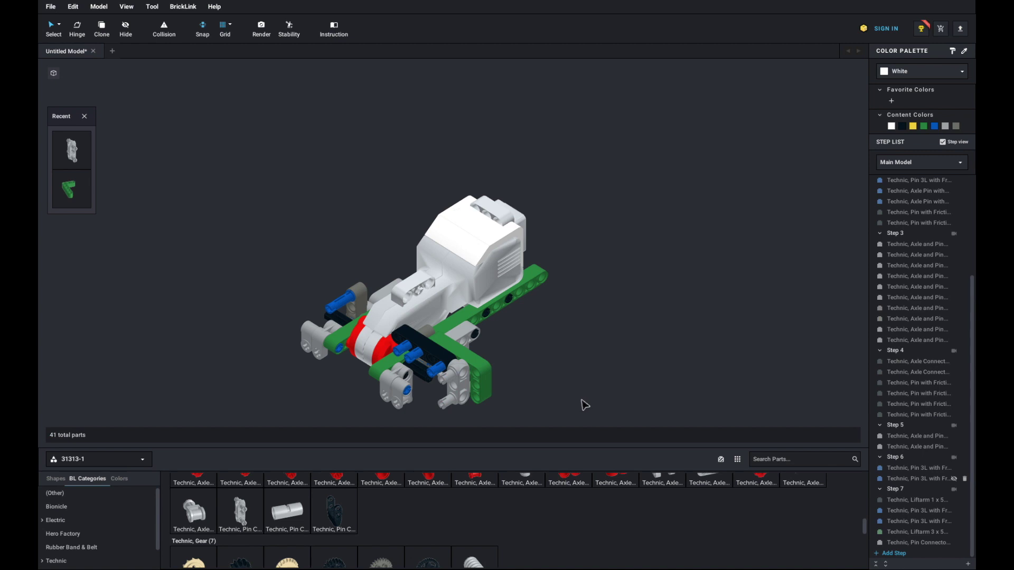
{"action": "left_click", "coordinate": [478, 400]}
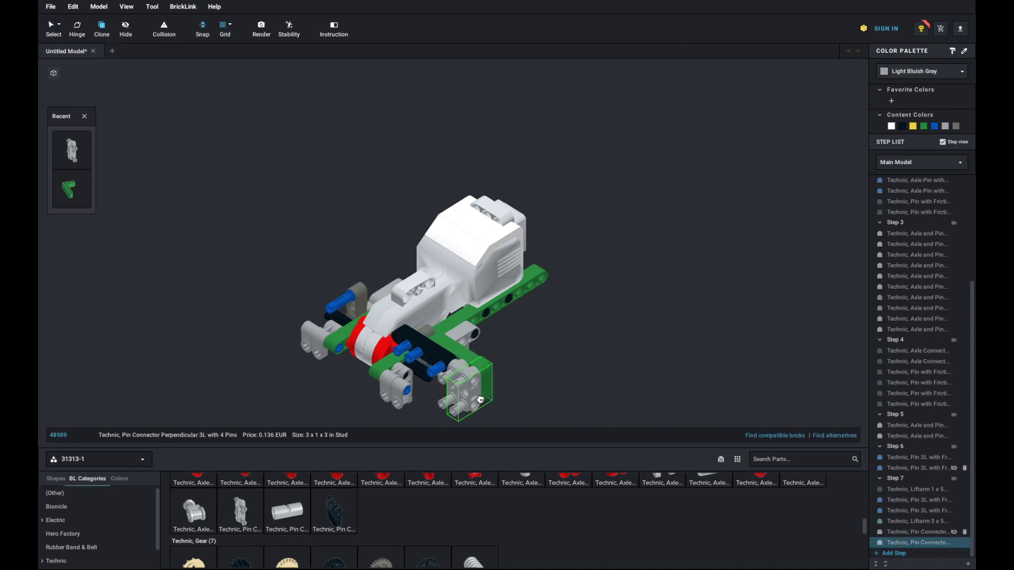
{"action": "key", "text": "Escape"}
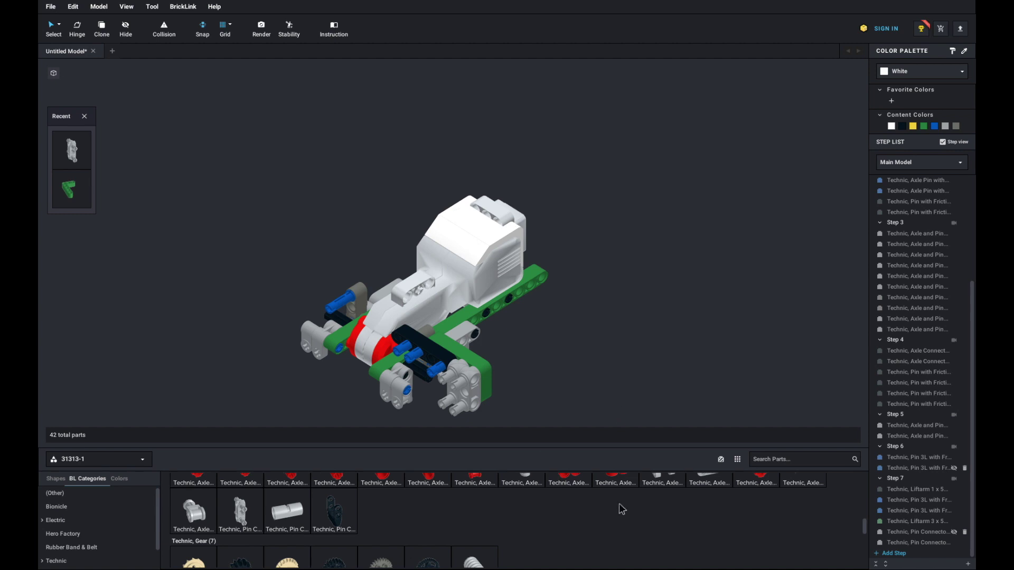
Clone a black Pin with Friction Ridges into the upper side hole of the light bluish gray connectors at the green L-shaped liftarm
{"action": "key", "text": "c"}
{"action": "left_click", "coordinate": [478, 334]}
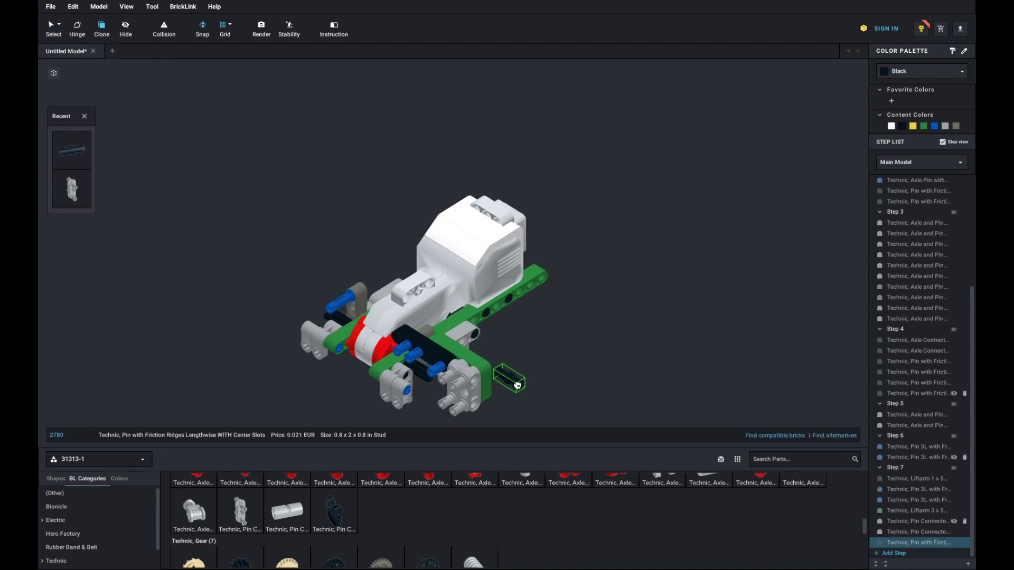
{"action": "left_click", "coordinate": [475, 380]}
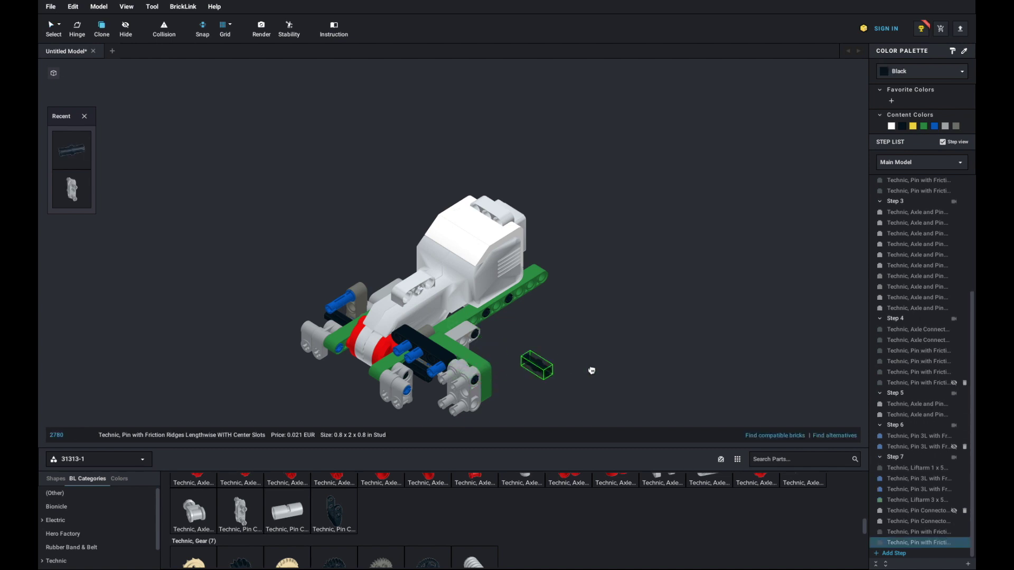
{"action": "key", "text": "Escape"}
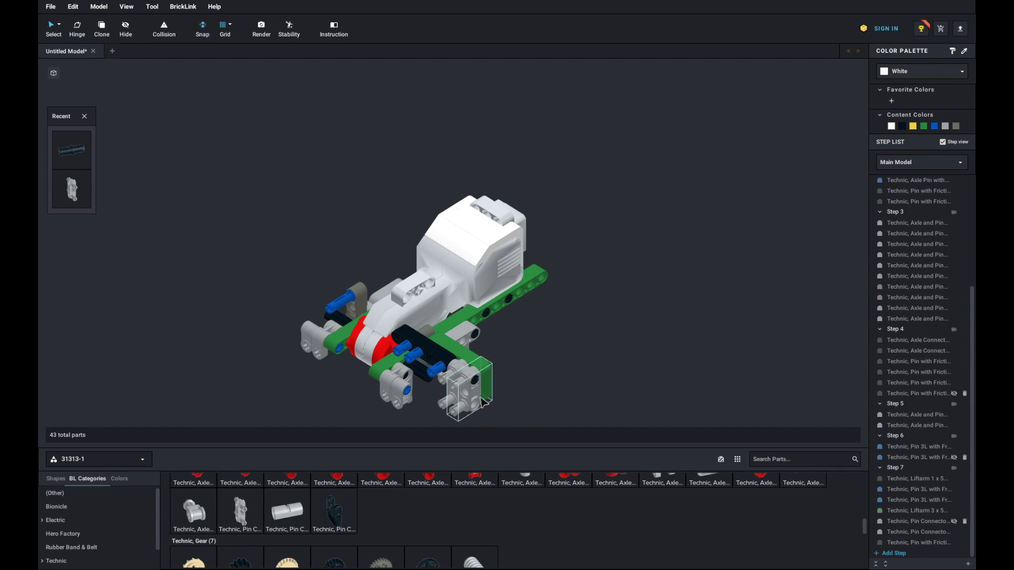
Inspect the paired gray pin connectors and their black pin from the front and close up
{"action": "scroll", "coordinate": [424, 412], "scroll_direction": "down", "scroll_amount": 1}
{"action": "scroll", "coordinate": [424, 413], "scroll_direction": "up", "scroll_amount": 3}
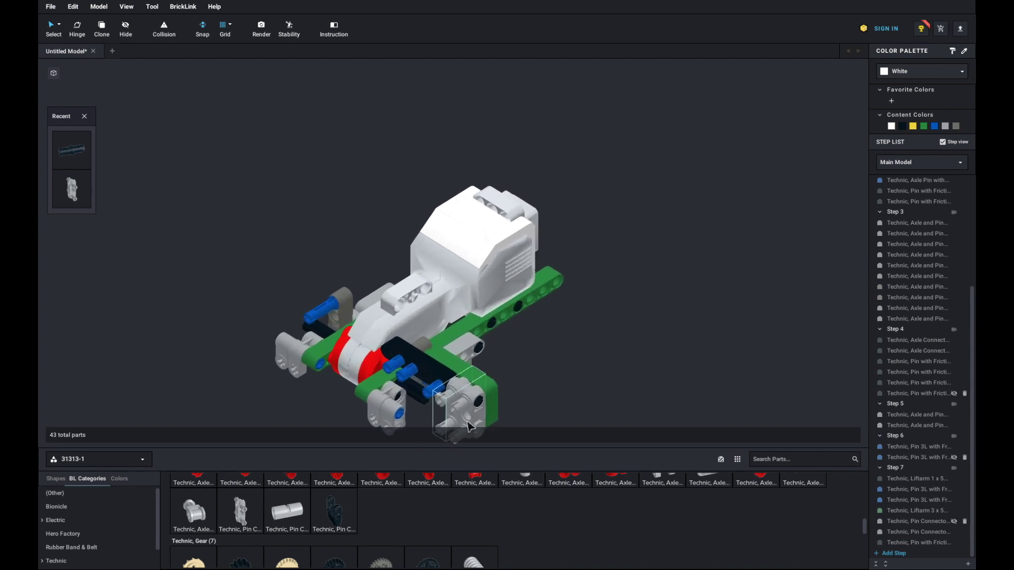
{"action": "mouse_move", "coordinate": [519, 372]}
{"action": "right_mouse_down"}
{"action": "mouse_move", "coordinate": [524, 358]}
{"action": "mouse_move", "coordinate": [518, 365]}
{"action": "mouse_move", "coordinate": [556, 367]}
{"action": "mouse_move", "coordinate": [503, 364]}
{"action": "right_mouse_up"}
{"action": "left_click", "coordinate": [503, 364]}
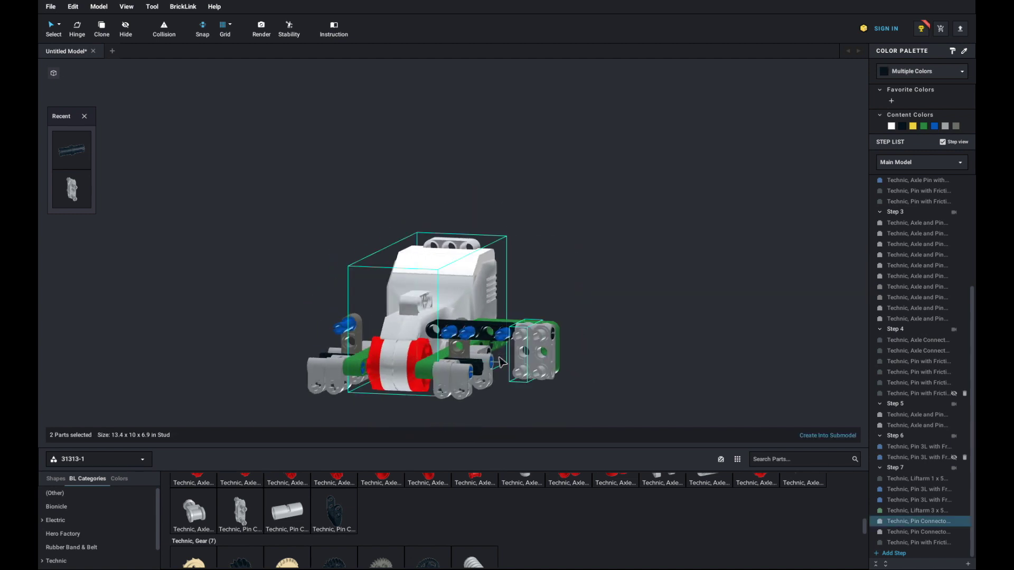
{"action": "left_click", "coordinate": [594, 332]}
{"action": "right_click_drag", "start_coordinate": [593, 332], "coordinate": [611, 344]}
{"action": "middle_click_drag", "start_coordinate": [570, 353], "coordinate": [605, 255]}
{"action": "scroll", "coordinate": [500, 331], "scroll_direction": "down", "scroll_amount": 3}
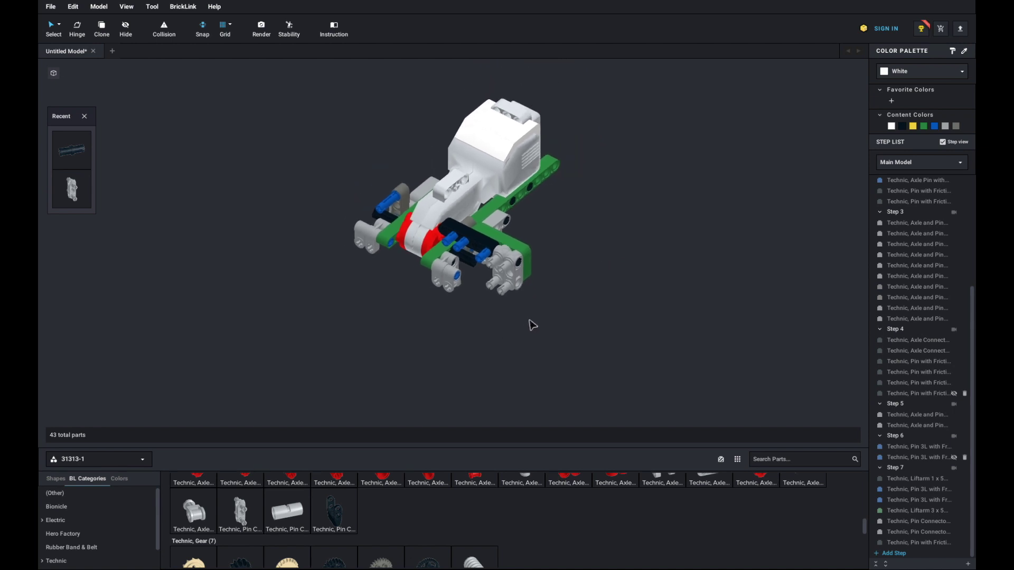
{"action": "scroll", "coordinate": [573, 301], "scroll_direction": "up", "scroll_amount": 5}
{"action": "scroll", "coordinate": [689, 295], "scroll_direction": "up", "scroll_amount": 3}
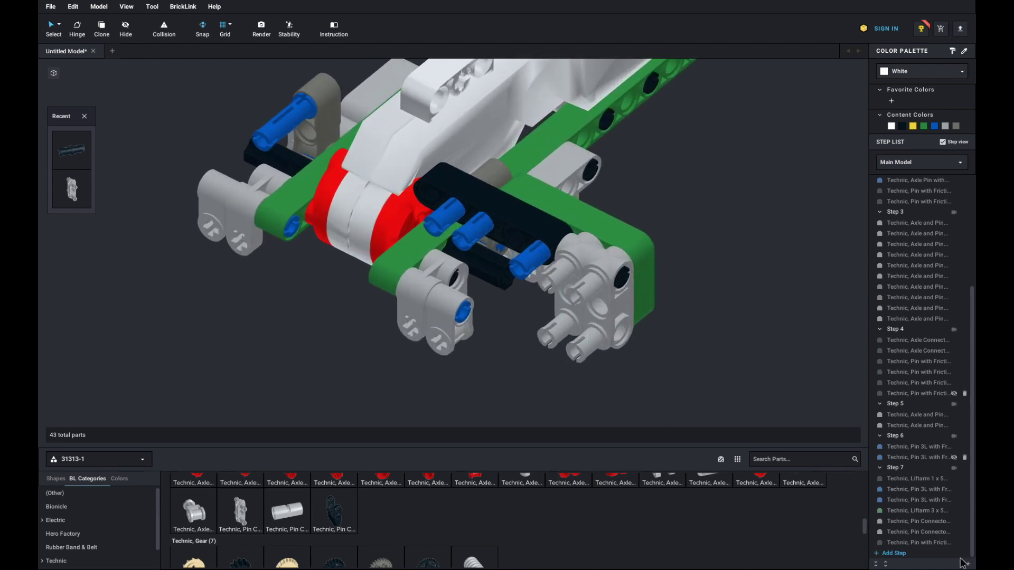
Turn off step view and group the two gray pin connectors and the newest black pin into a submodel with the default name
{"action": "left_click", "coordinate": [931, 533]}
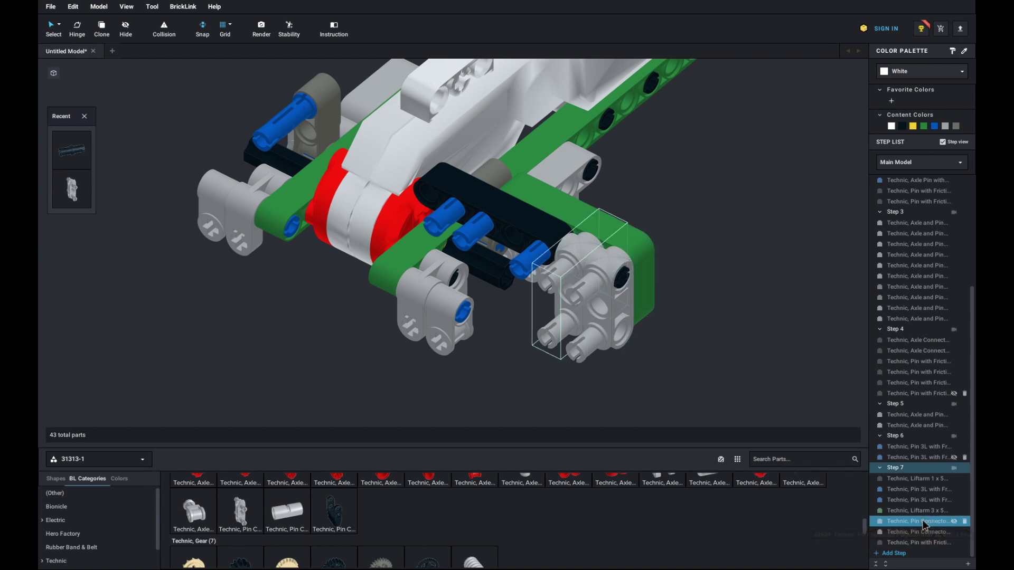
{"action": "left_click", "coordinate": [920, 544]}
{"action": "left_click", "coordinate": [945, 143]}
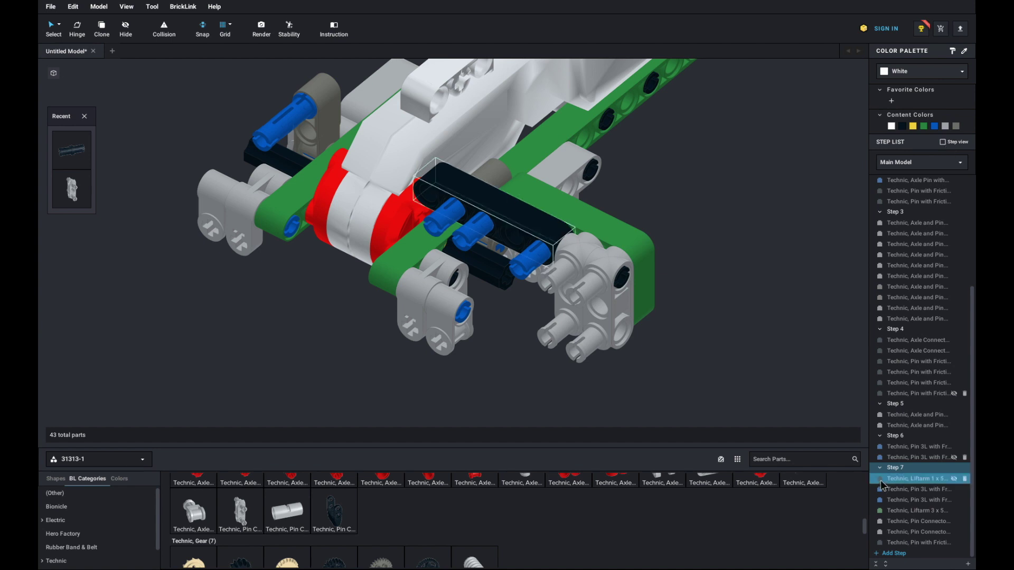
{"action": "left_click", "coordinate": [919, 522]}
{"action": "left_click", "coordinate": [903, 544], "text": "shift"}
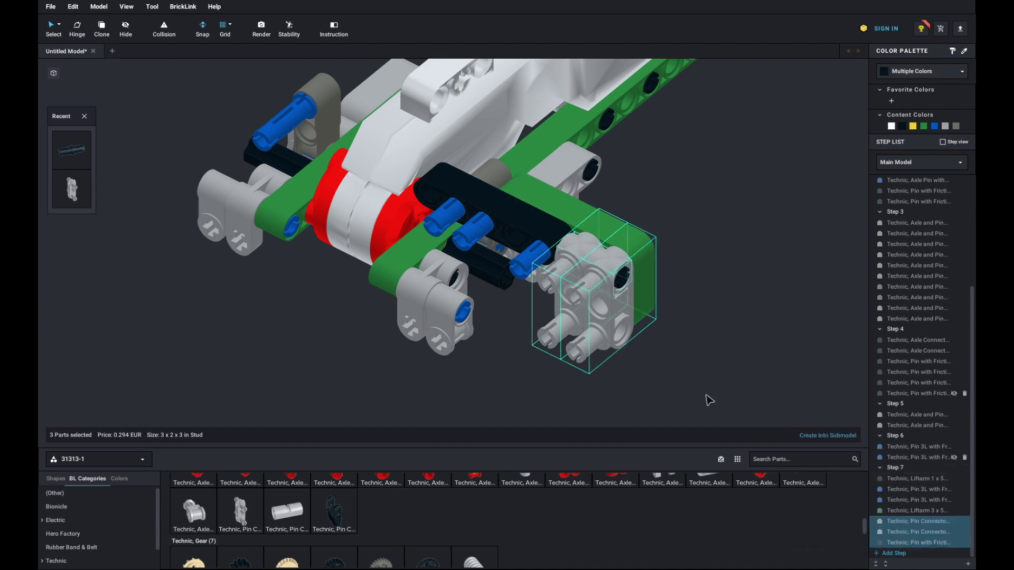
{"action": "left_click", "coordinate": [830, 436]}
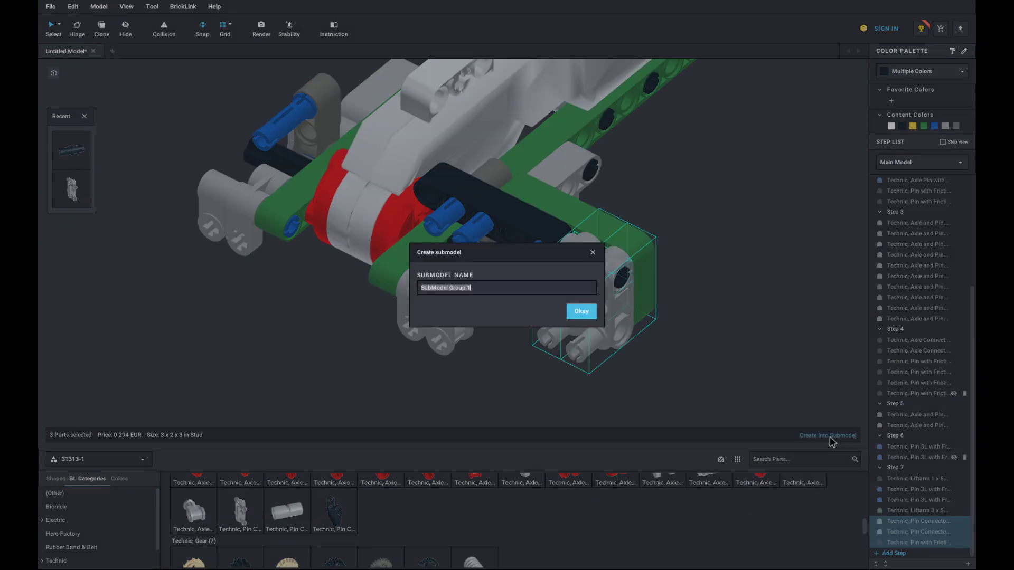
{"action": "left_click", "coordinate": [571, 314]}
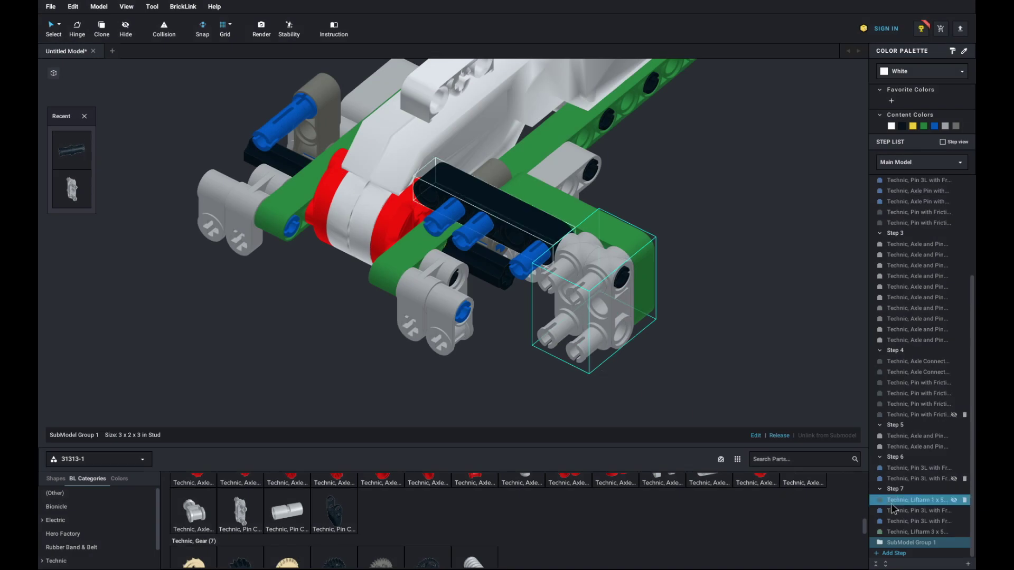
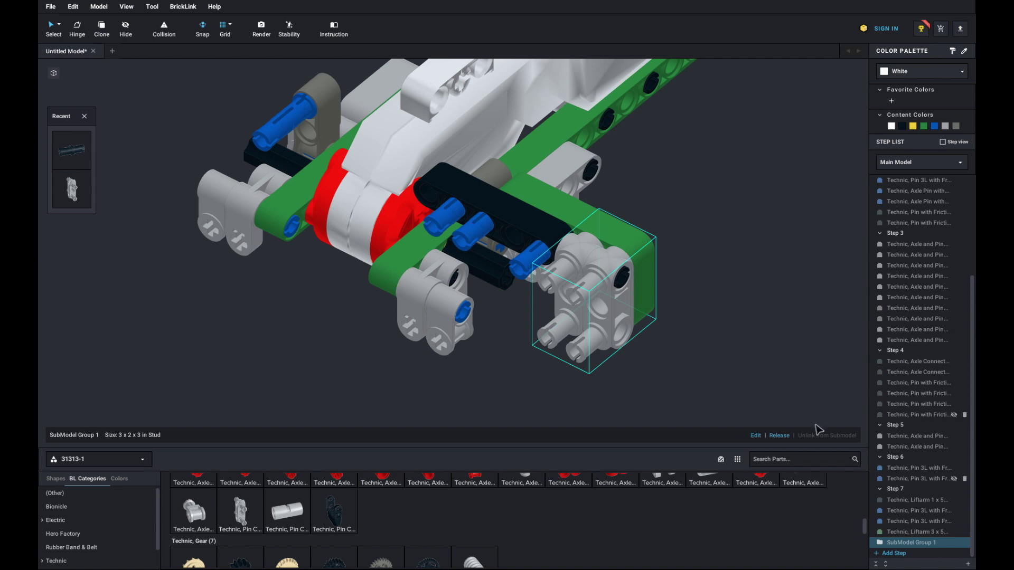
Add Step 8 and fit a clone of the green Liftarm 3 x 5 L-Shape Thick onto the front pins of the gray connectors
{"action": "left_click", "coordinate": [902, 555]}
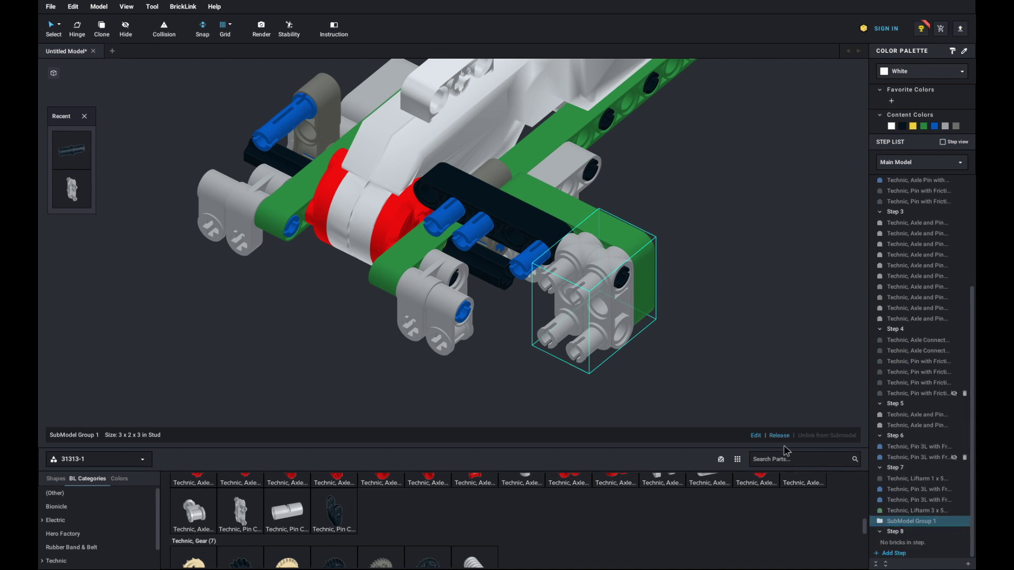
{"action": "left_click", "coordinate": [744, 364]}
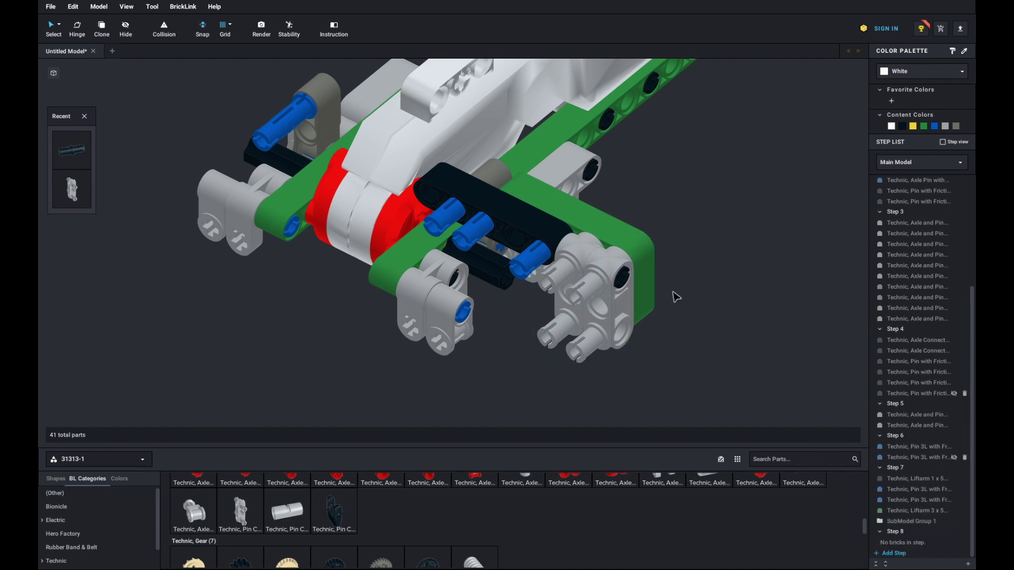
{"action": "key", "text": "c"}
{"action": "left_click", "coordinate": [650, 278]}
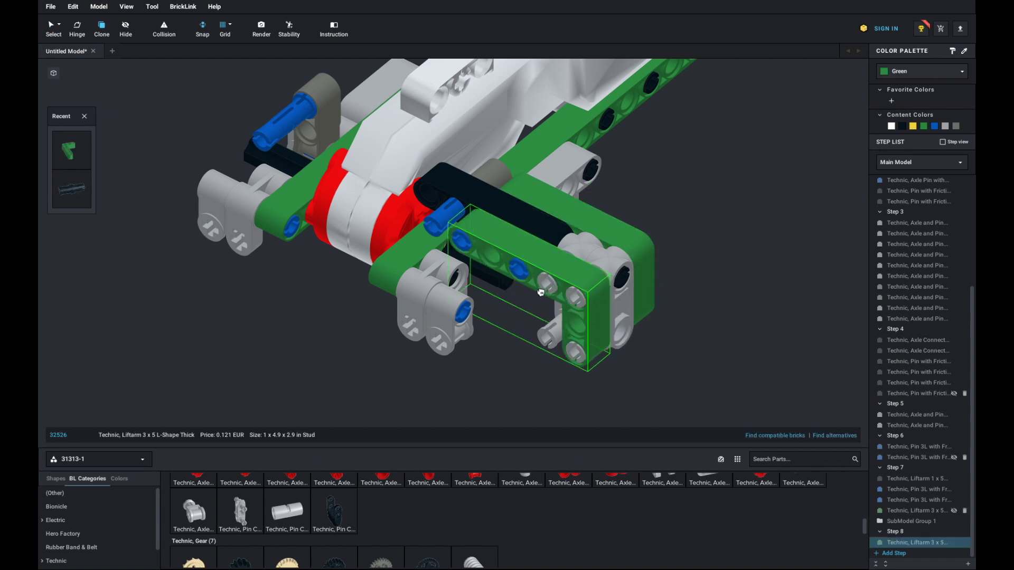
{"action": "left_click", "coordinate": [743, 321]}
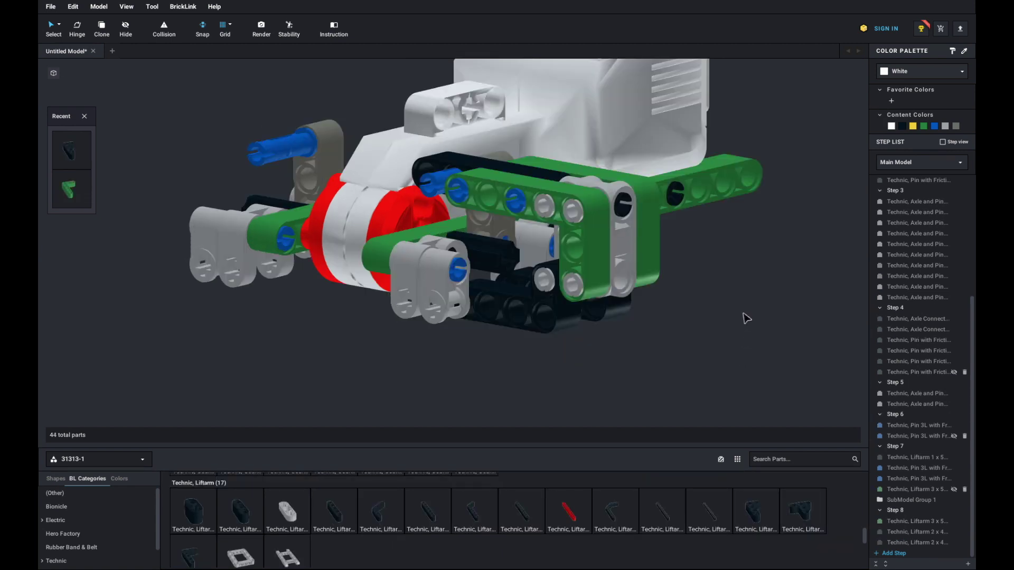
Delete the front black Liftarm 2 x 4 L-Shape Thick below the green L-shaped liftarm
{"action": "mouse_move", "coordinate": [659, 349]}
{"action": "right_mouse_down"}
{"action": "mouse_move", "coordinate": [682, 350]}
{"action": "mouse_move", "coordinate": [648, 339]}
{"action": "mouse_move", "coordinate": [656, 360]}
{"action": "right_mouse_up"}
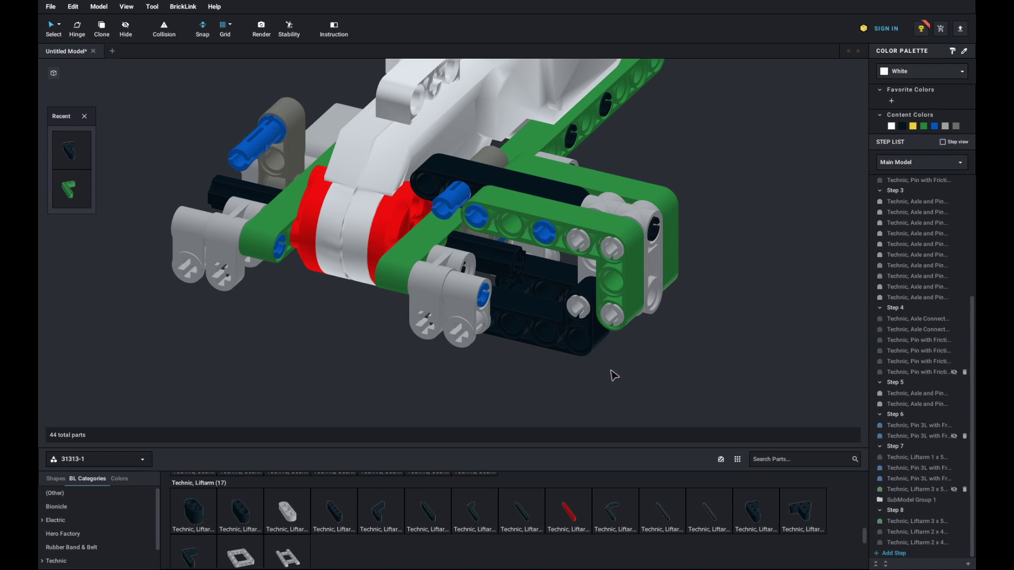
{"action": "left_click", "coordinate": [597, 347]}
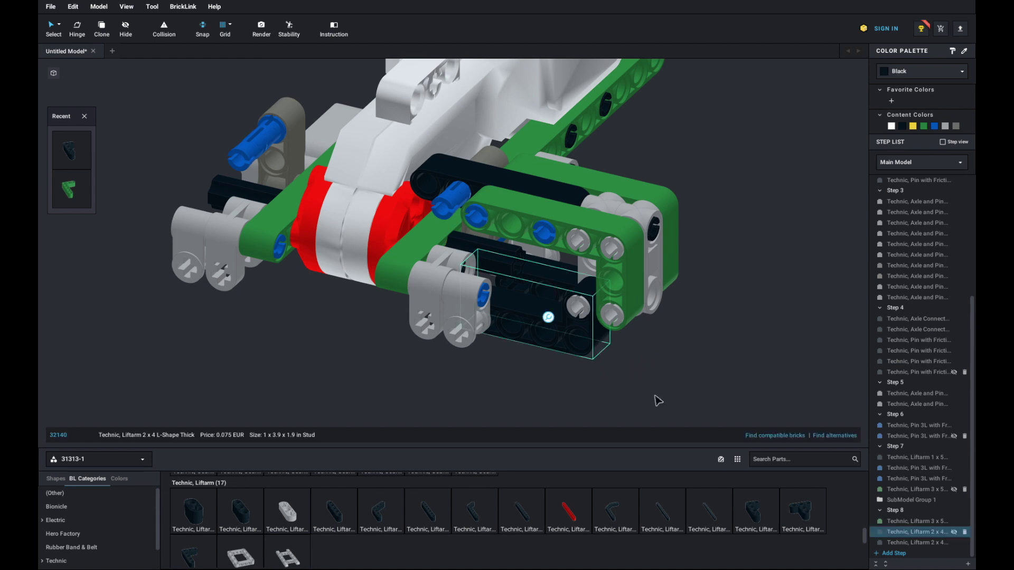
{"action": "left_click", "coordinate": [592, 354]}
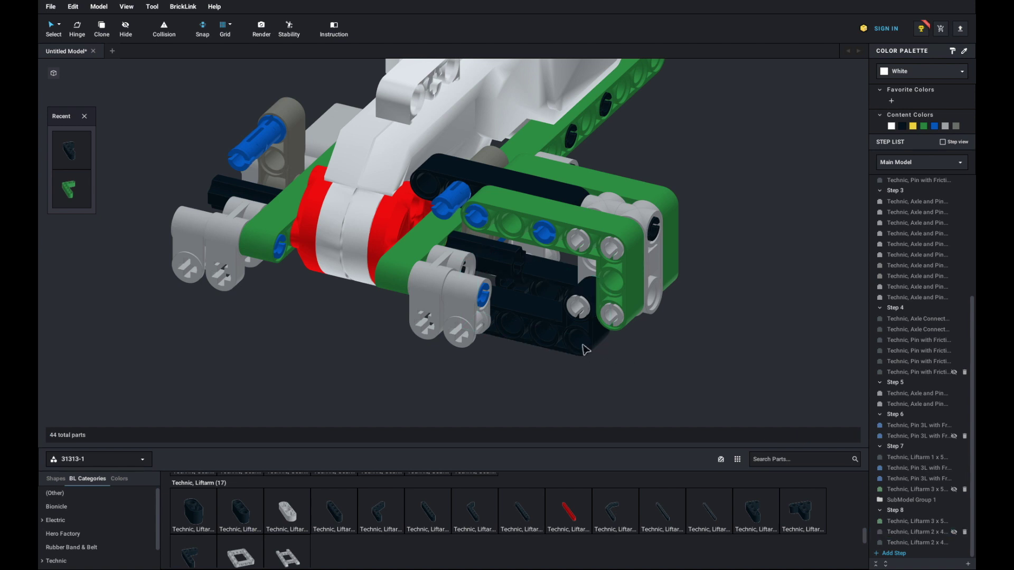
{"action": "left_click", "coordinate": [602, 358]}
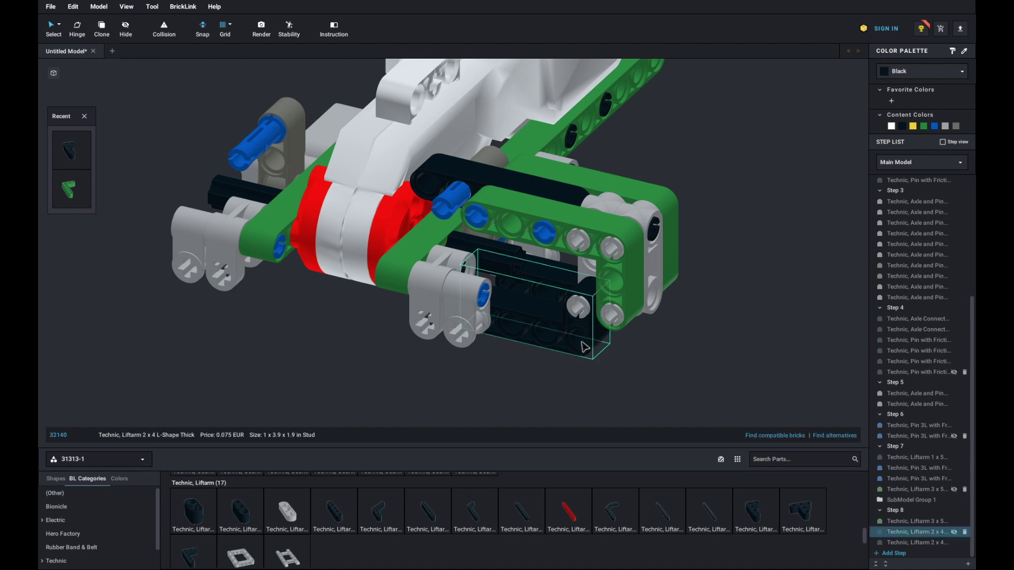
{"action": "key", "text": "Delete"}
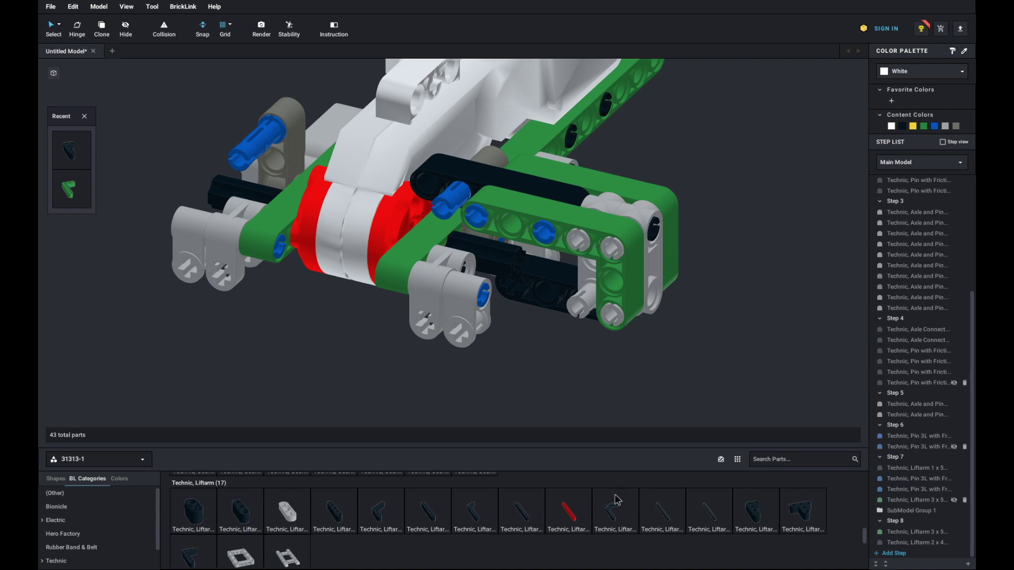
Fit a blue Axle Pin with Friction Ridges into the remaining black 2 x 4 L-shaped liftarm beside the gray connector's lower pin
{"action": "scroll", "coordinate": [123, 535], "scroll_direction": "down", "scroll_amount": 1}
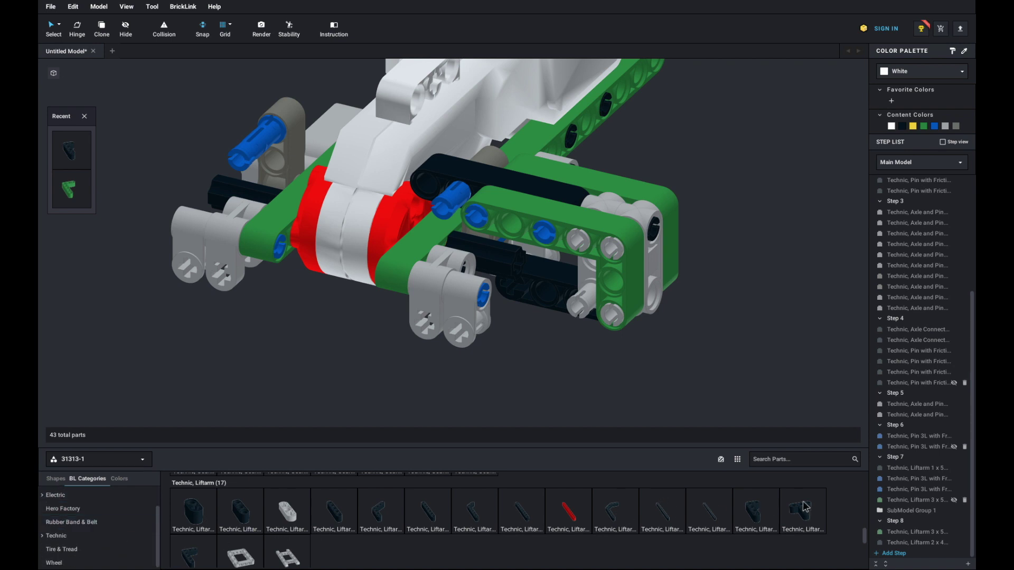
{"action": "scroll", "coordinate": [726, 497], "scroll_direction": "up", "scroll_amount": 1}
{"action": "scroll", "coordinate": [723, 497], "scroll_direction": "up", "scroll_amount": 3}
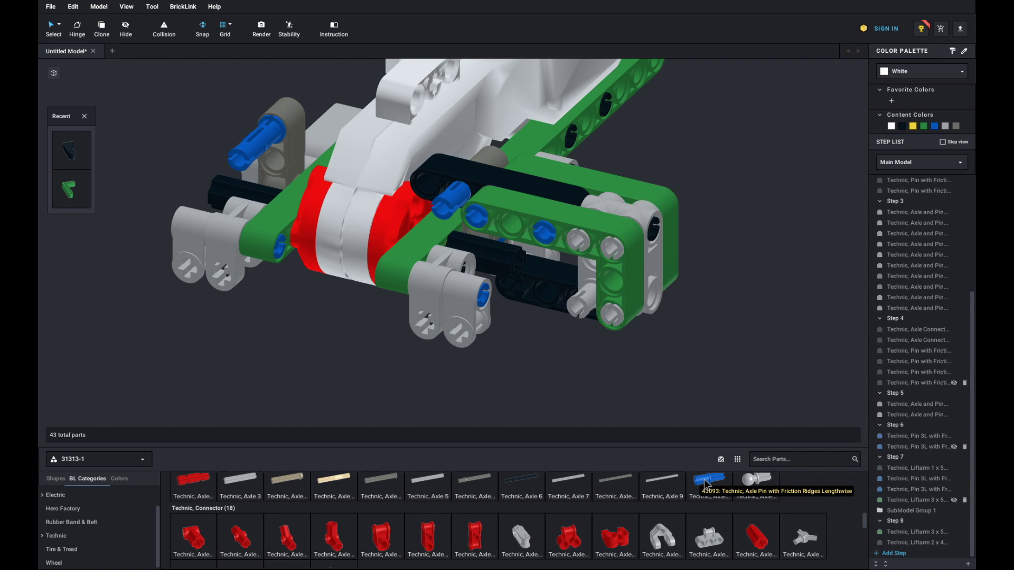
{"action": "left_click_drag", "start_coordinate": [707, 481], "coordinate": [579, 375]}
{"action": "key", "text": "Escape"}
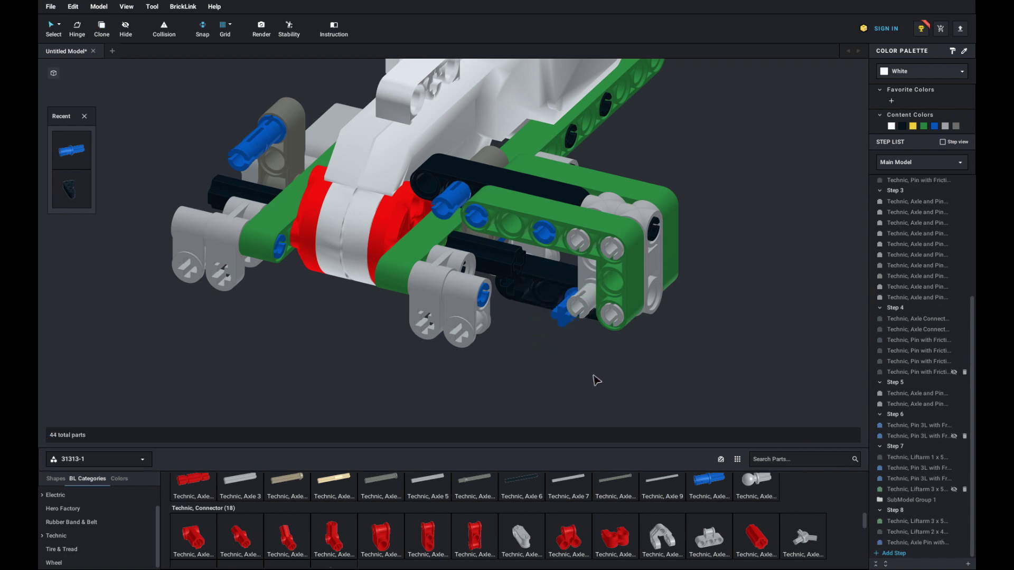
Clone a black Pin with Friction Ridges, turn it, and fit it into the black L-shaped liftarm next to the blue axle pin
{"action": "scroll", "coordinate": [561, 514], "scroll_direction": "down", "scroll_amount": 1}
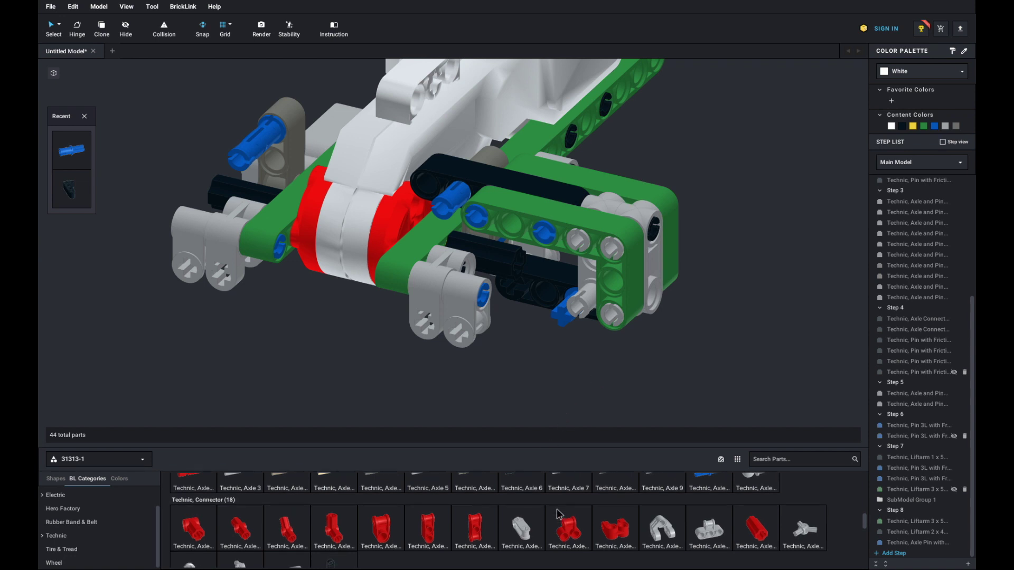
{"action": "scroll", "coordinate": [559, 515], "scroll_direction": "up", "scroll_amount": 3}
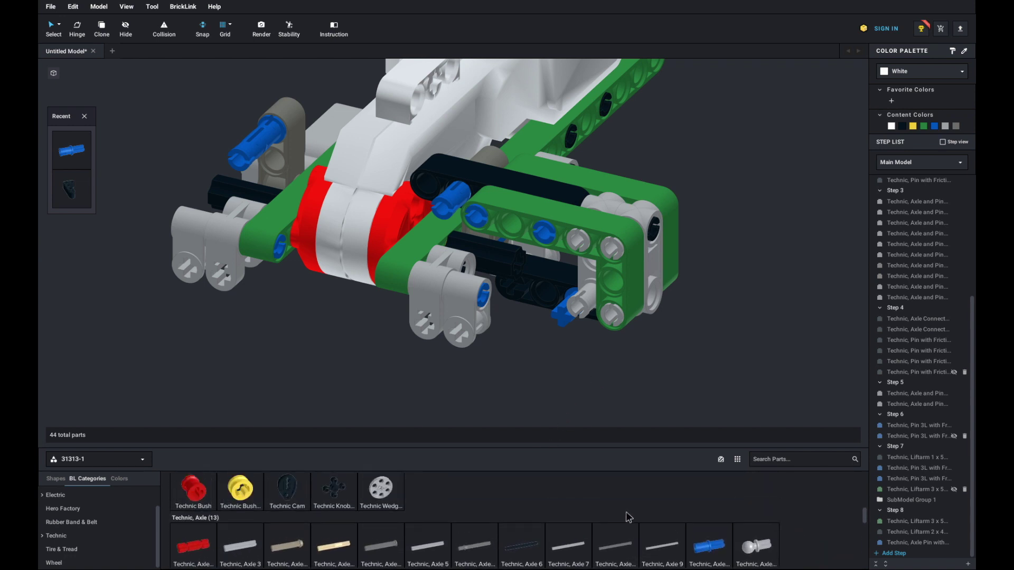
{"action": "scroll", "coordinate": [629, 518], "scroll_direction": "up", "scroll_amount": 5}
{"action": "scroll", "coordinate": [713, 496], "scroll_direction": "down", "scroll_amount": 10}
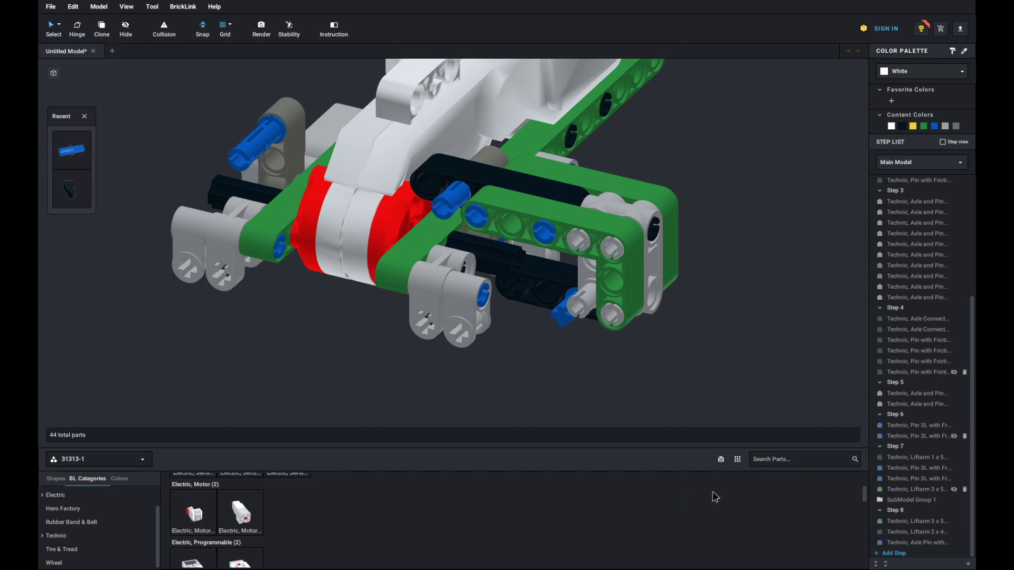
{"action": "scroll", "coordinate": [770, 492], "scroll_direction": "up", "scroll_amount": 3}
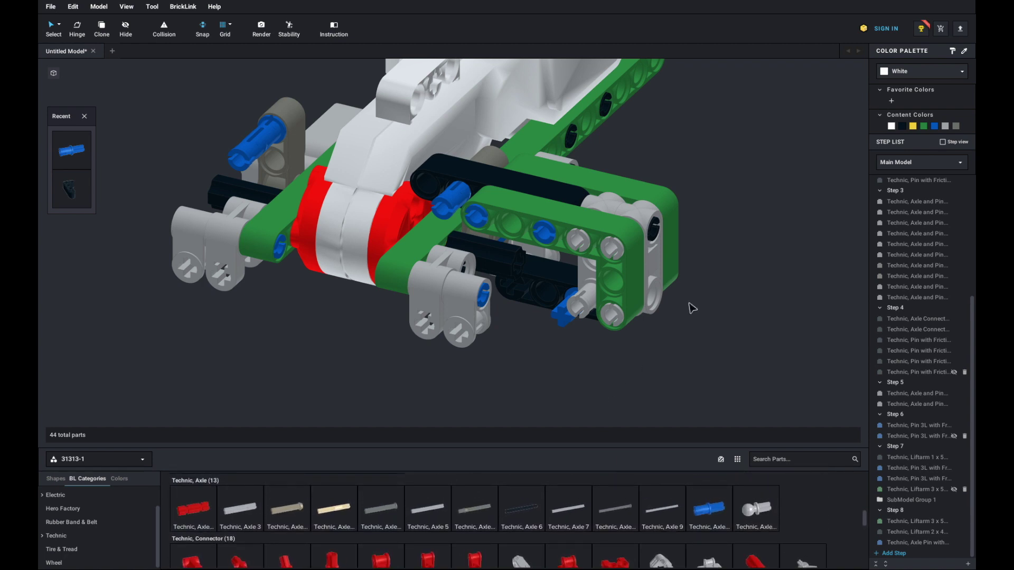
{"action": "key", "text": "c"}
{"action": "left_click", "coordinate": [577, 148]}
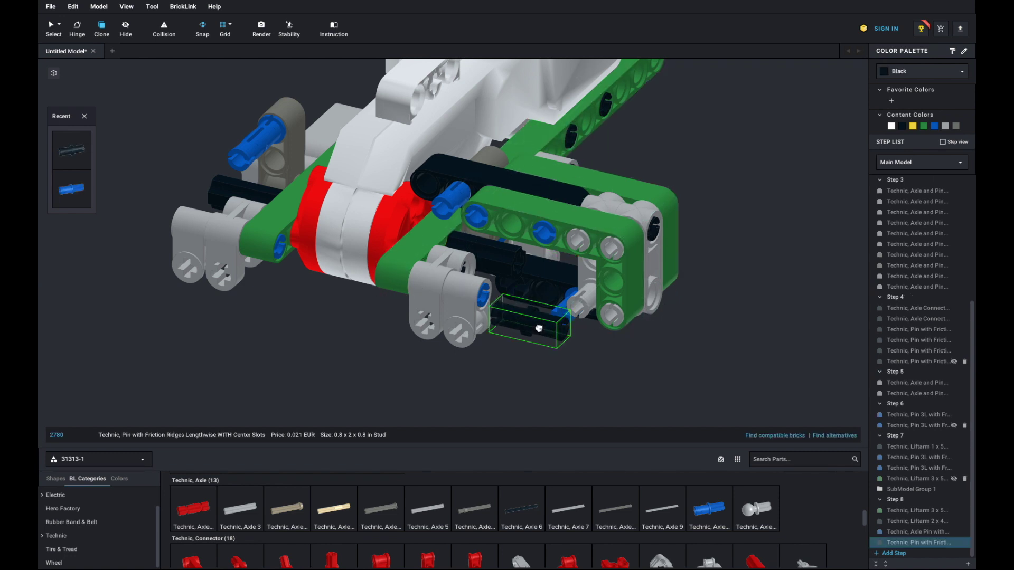
{"action": "key", "text": "Left"}
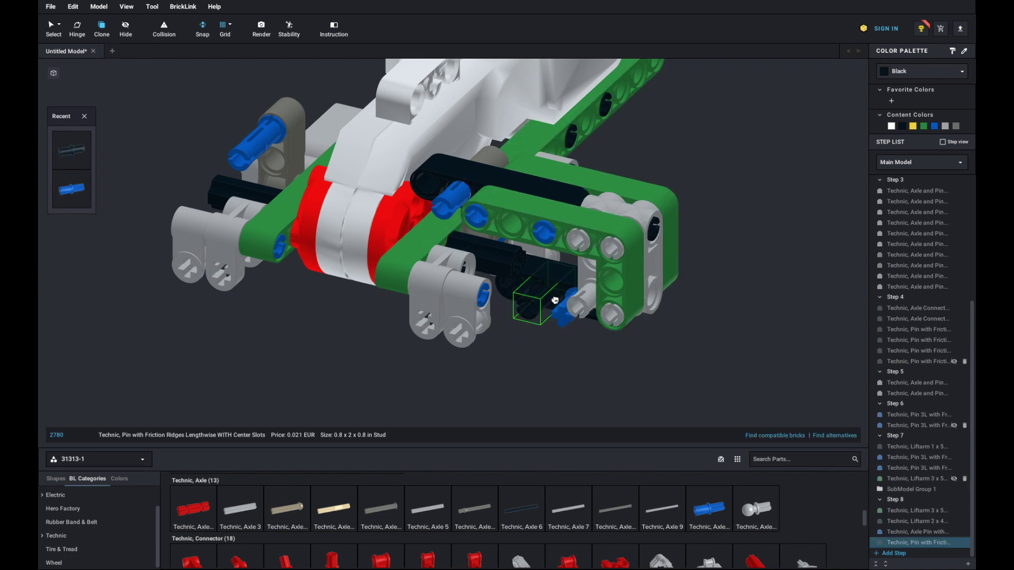
{"action": "left_click", "coordinate": [538, 327]}
{"action": "key", "text": "Escape"}
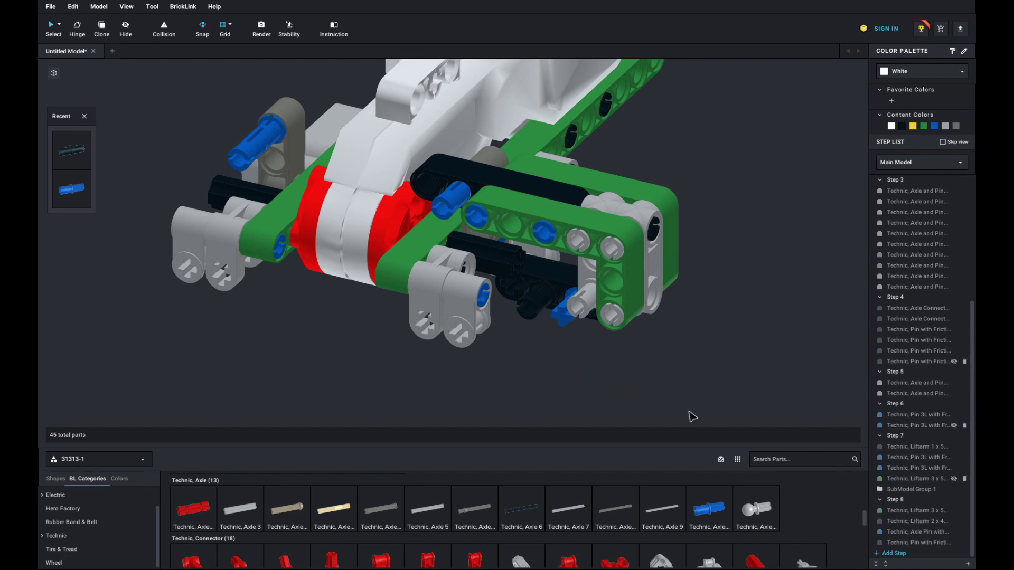
Add Step 9, search the parts for "arm" and fit a black Liftarm 1 x 3 Thick at the new black pin
{"action": "left_click", "coordinate": [897, 554]}
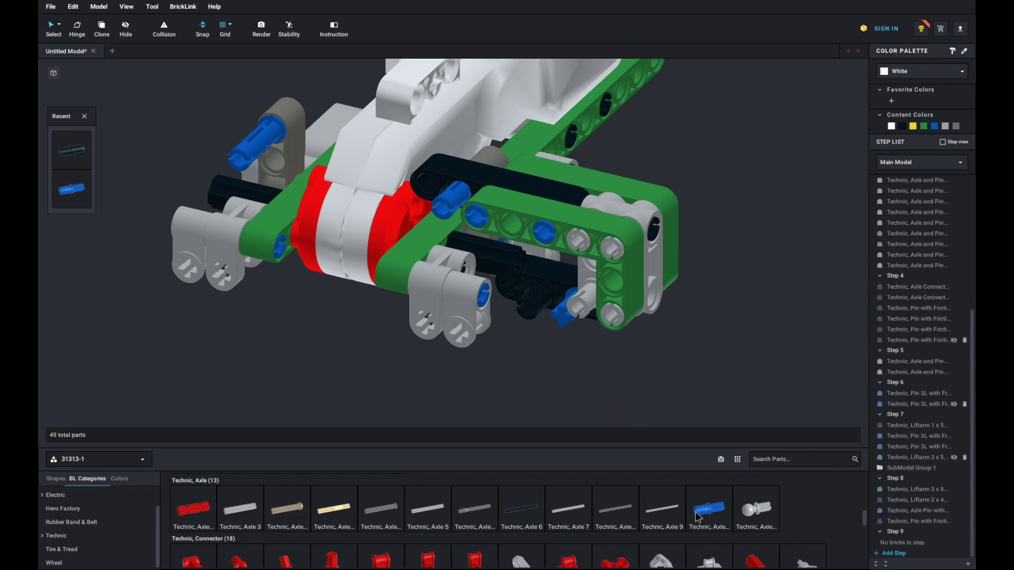
{"action": "left_click", "coordinate": [787, 462]}
{"action": "type", "text": "arm"}
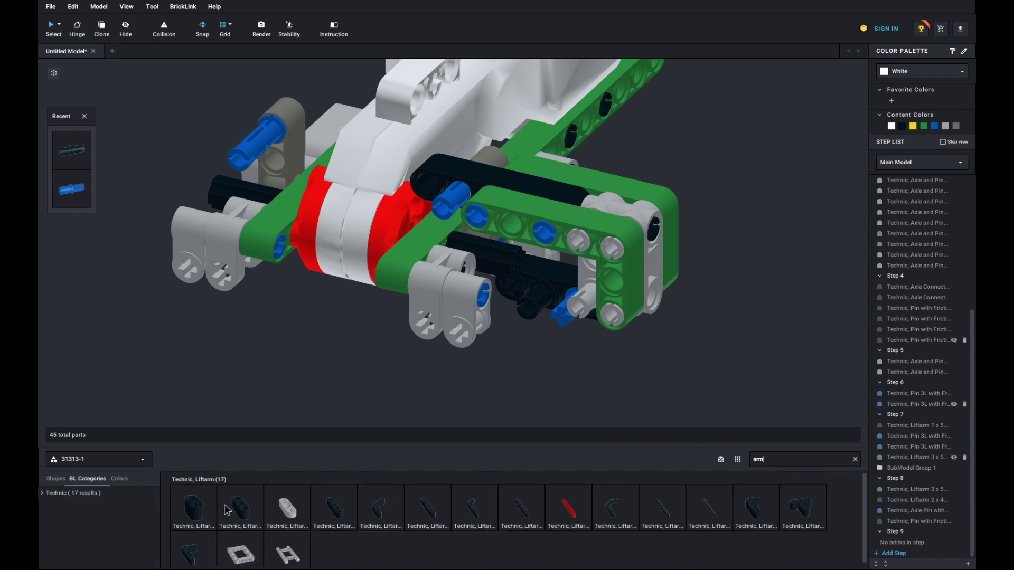
{"action": "left_click_drag", "start_coordinate": [236, 513], "coordinate": [511, 299]}
{"action": "key", "text": "Down"}
{"action": "left_click", "coordinate": [510, 296]}
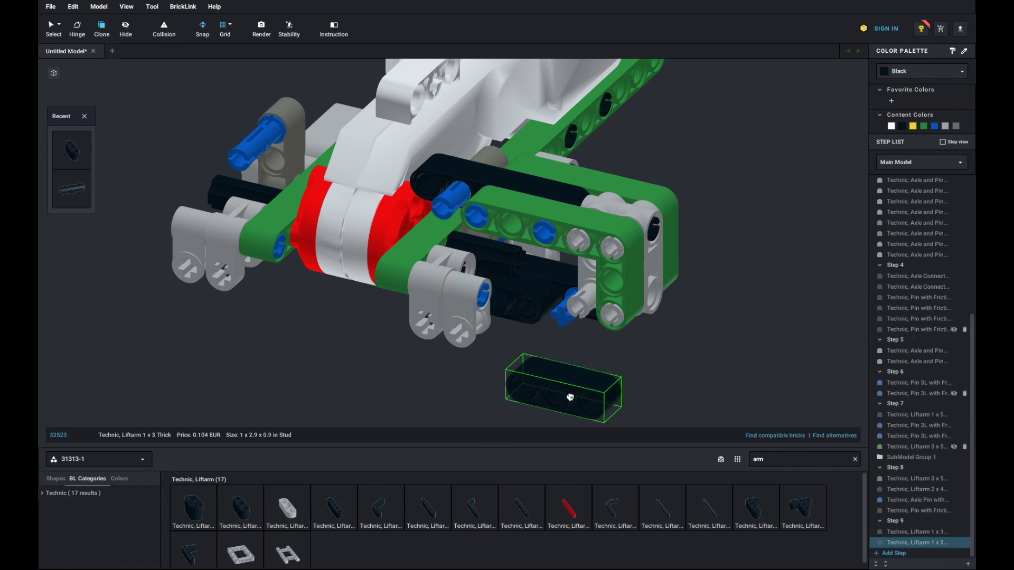
Clear the part search and fit a red Axle and Pin Connector Perpendicular onto the blue axle pin in the black L-shaped liftarm
{"action": "key", "text": "Escape"}
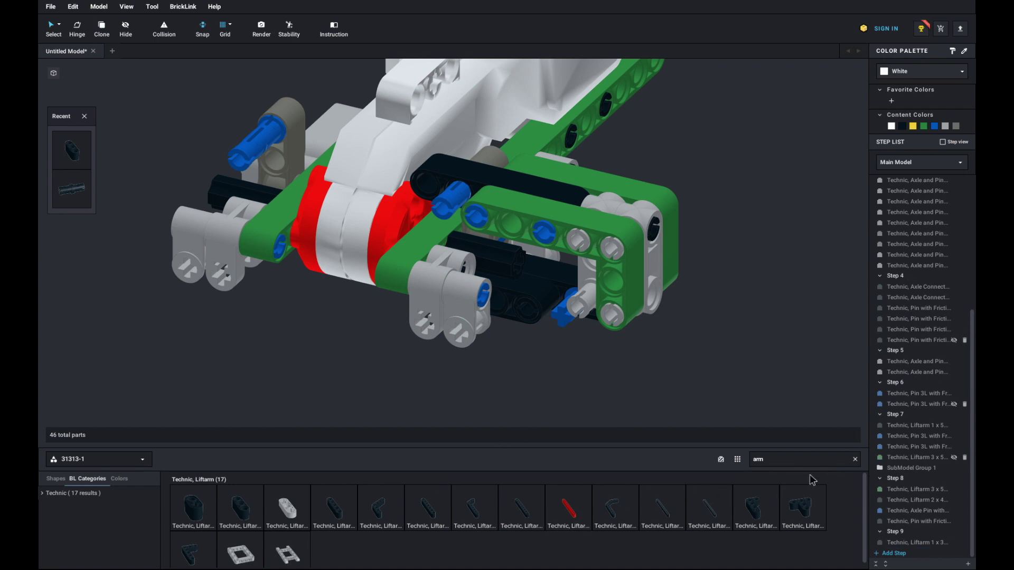
{"action": "left_click", "coordinate": [855, 459]}
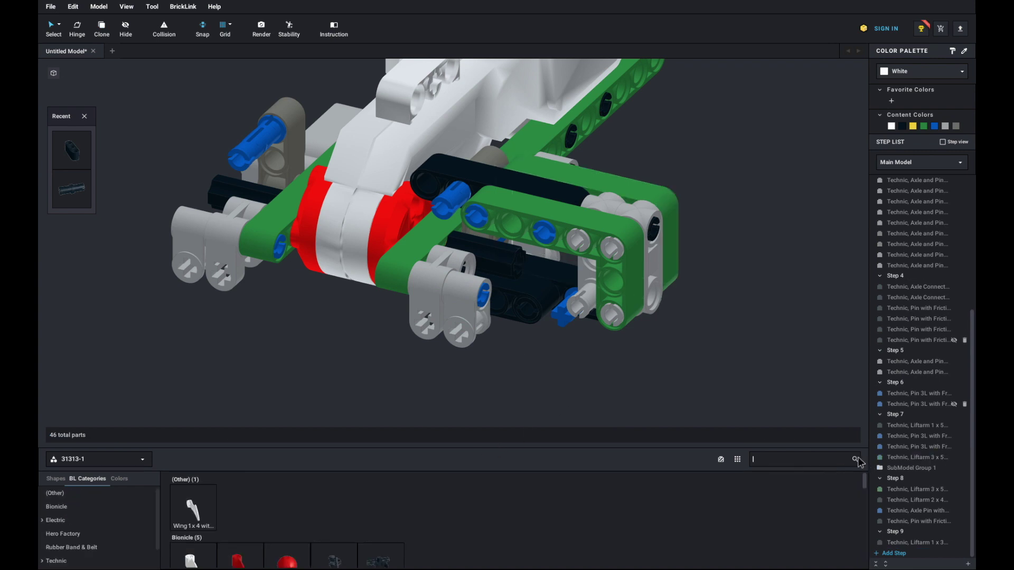
{"action": "scroll", "coordinate": [523, 517], "scroll_direction": "down", "scroll_amount": 3}
{"action": "scroll", "coordinate": [515, 516], "scroll_direction": "down", "scroll_amount": 10}
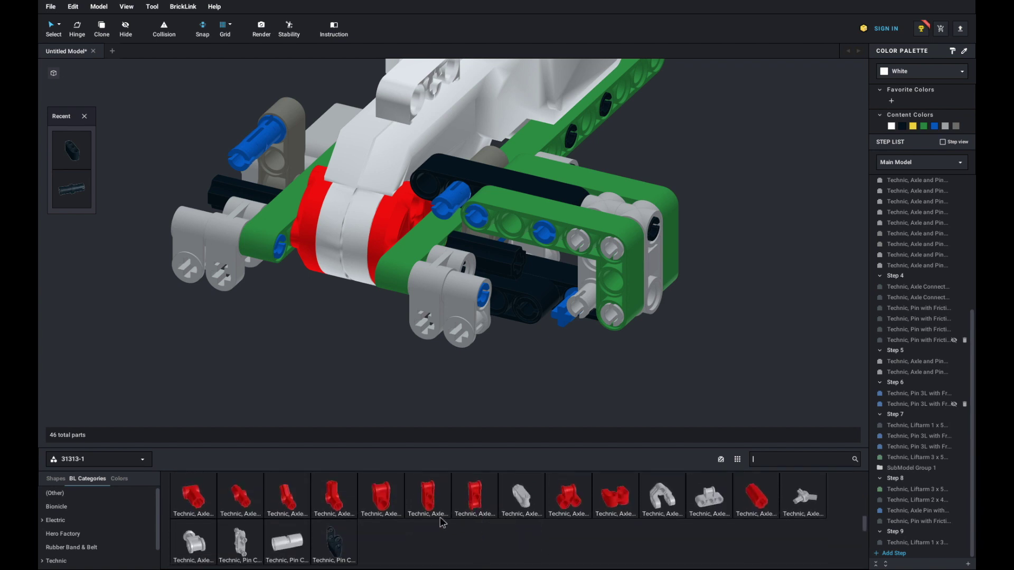
{"action": "left_click_drag", "start_coordinate": [363, 507], "coordinate": [510, 389]}
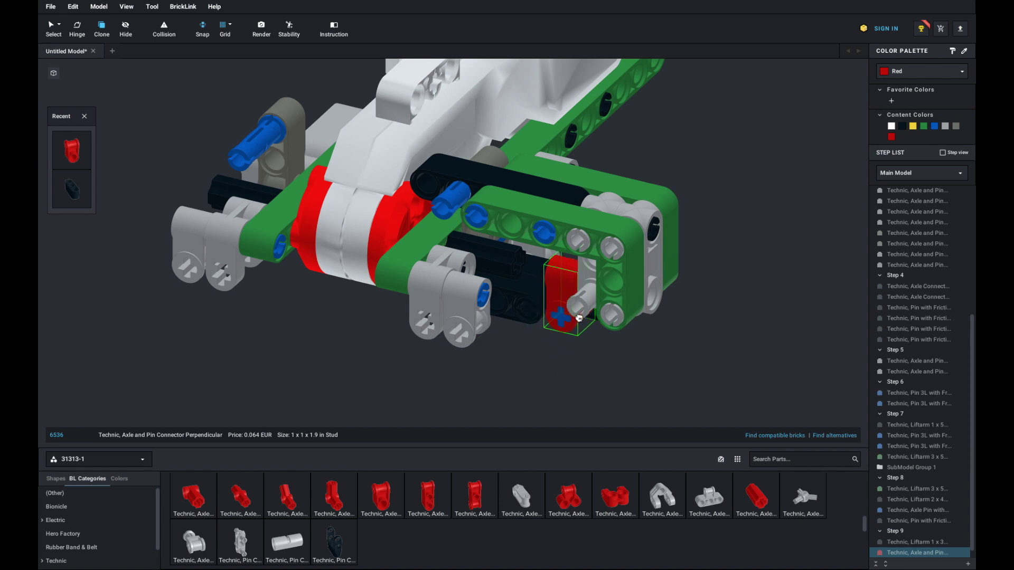
{"action": "left_click", "coordinate": [572, 324]}
{"action": "key", "text": "Escape"}
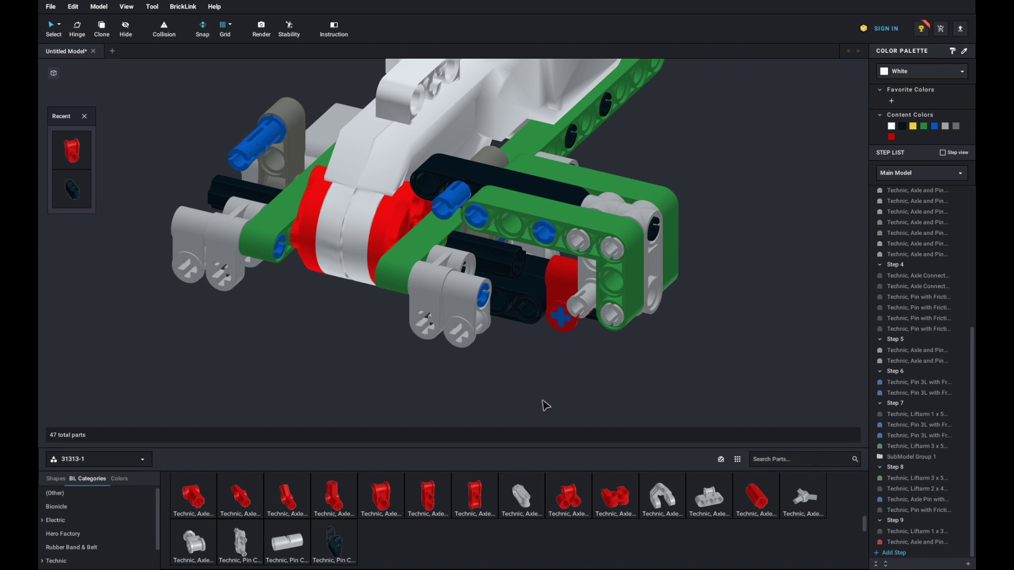
Replace the black pin beside the red connector with a blue Pin 3L with Friction Ridges Lengthwise, searching the parts for "pin"
{"action": "left_click", "coordinate": [533, 319]}
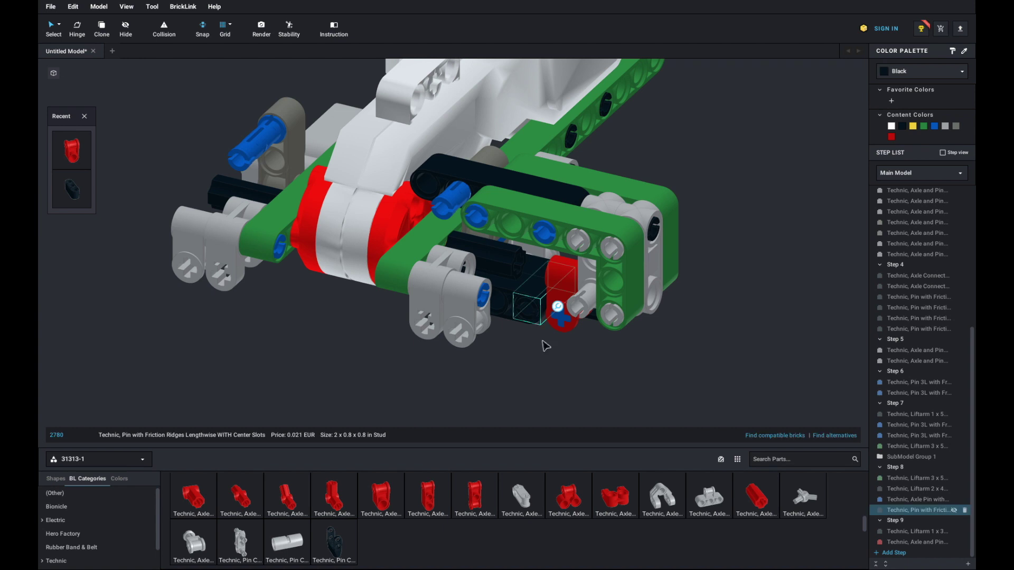
{"action": "key", "text": "Delete"}
{"action": "scroll", "coordinate": [663, 516], "scroll_direction": "up", "scroll_amount": 5}
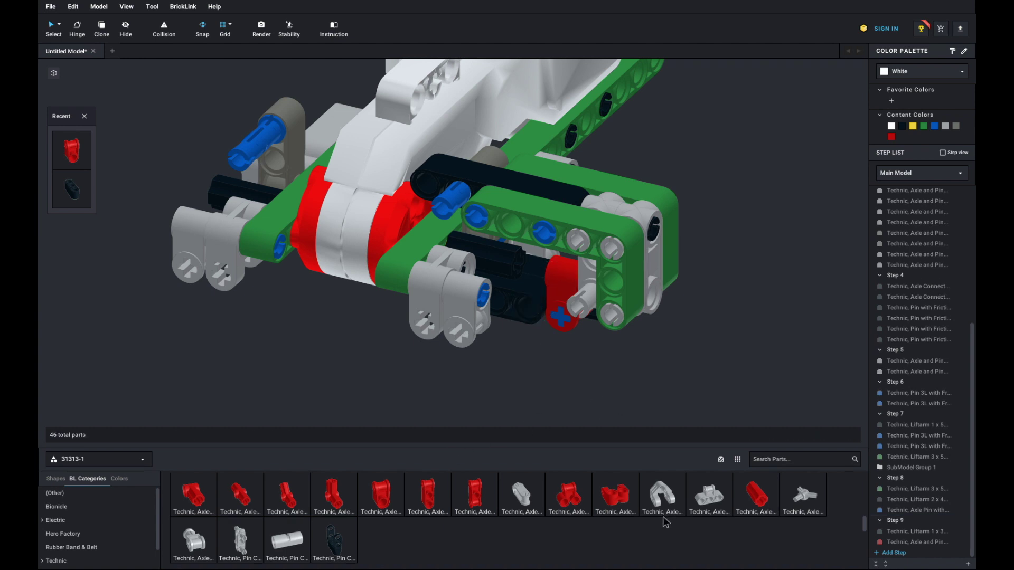
{"action": "scroll", "coordinate": [627, 524], "scroll_direction": "down", "scroll_amount": 3}
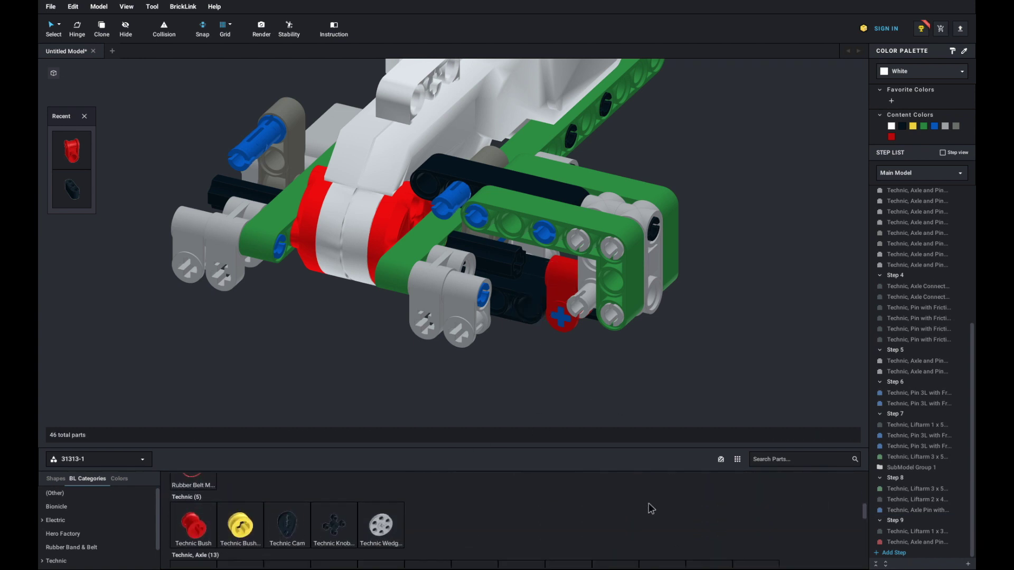
{"action": "scroll", "coordinate": [728, 504], "scroll_direction": "down", "scroll_amount": 2}
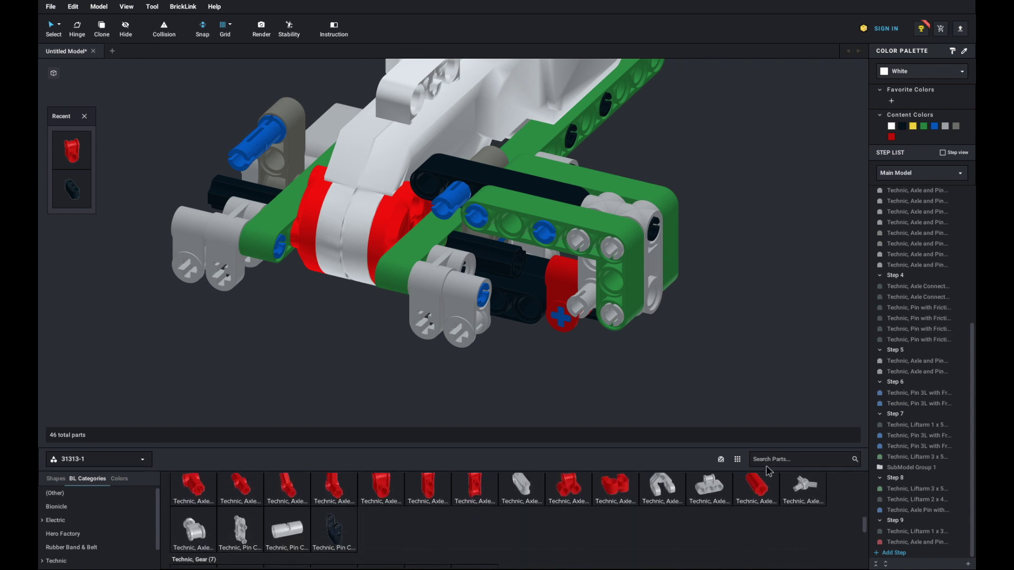
{"action": "left_click", "coordinate": [778, 461]}
{"action": "type", "text": "p"}
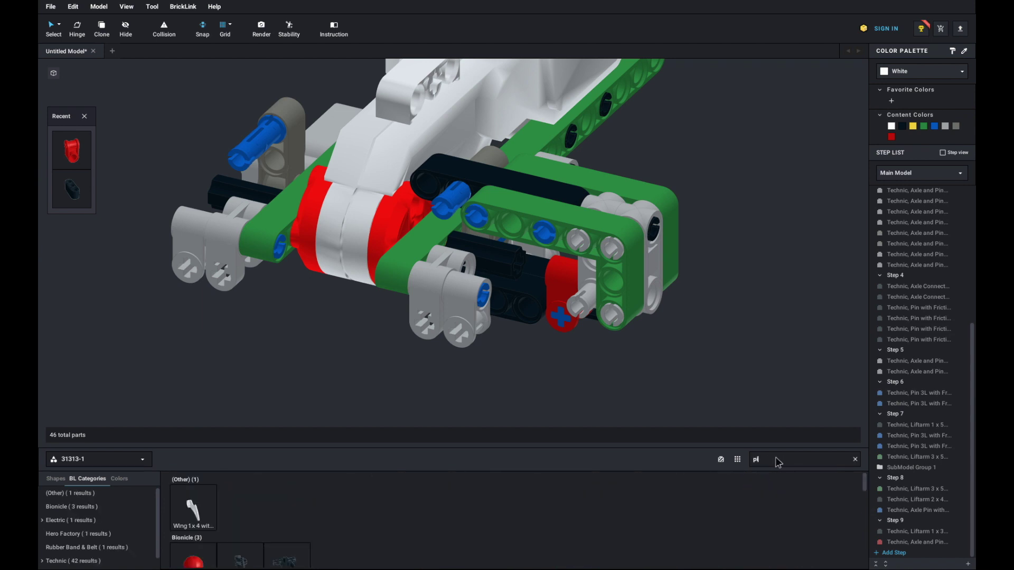
{"action": "type", "text": "in"}
{"action": "scroll", "coordinate": [498, 535], "scroll_direction": "down", "scroll_amount": 5}
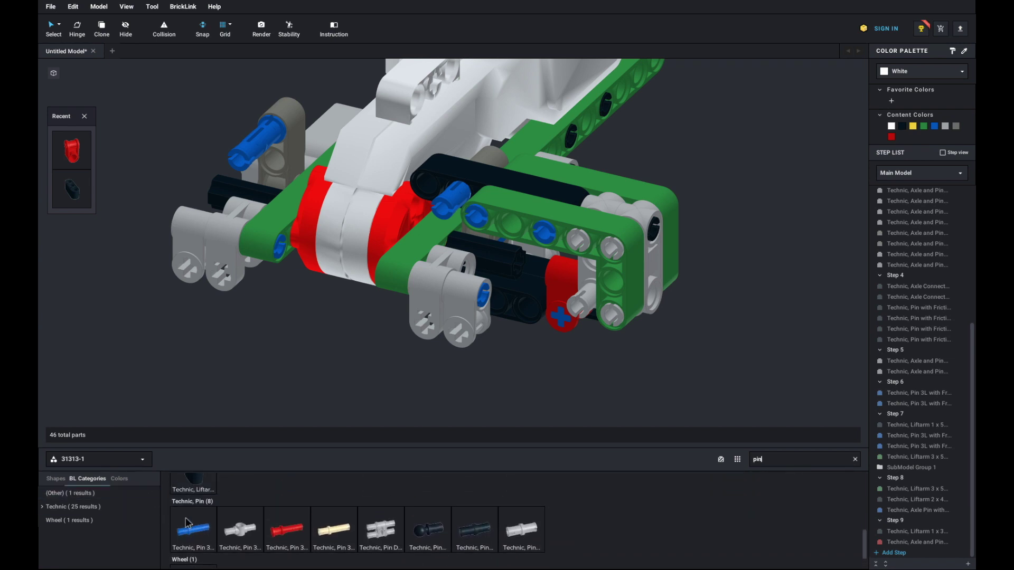
{"action": "left_click", "coordinate": [194, 527]}
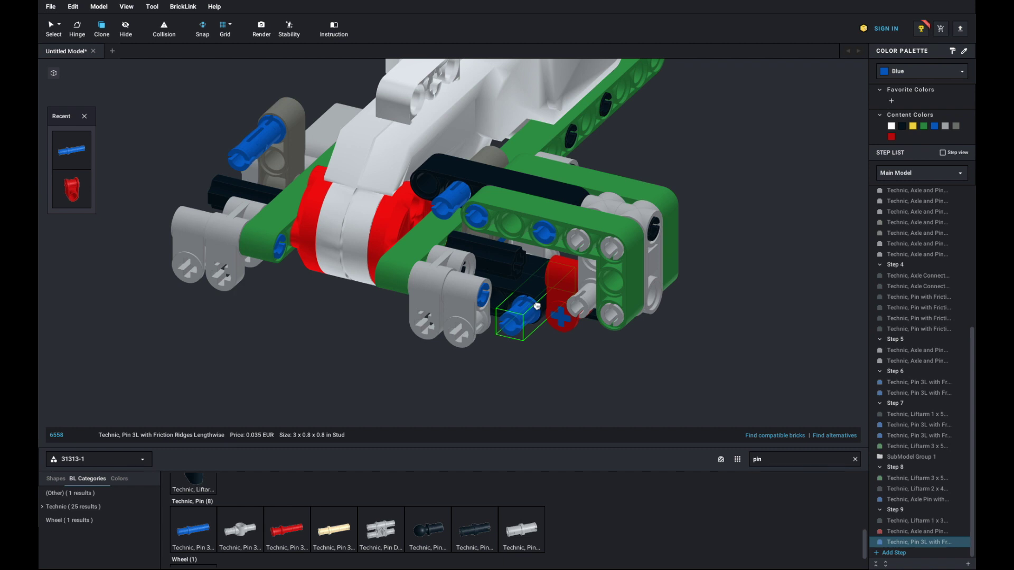
{"action": "left_click", "coordinate": [537, 306]}
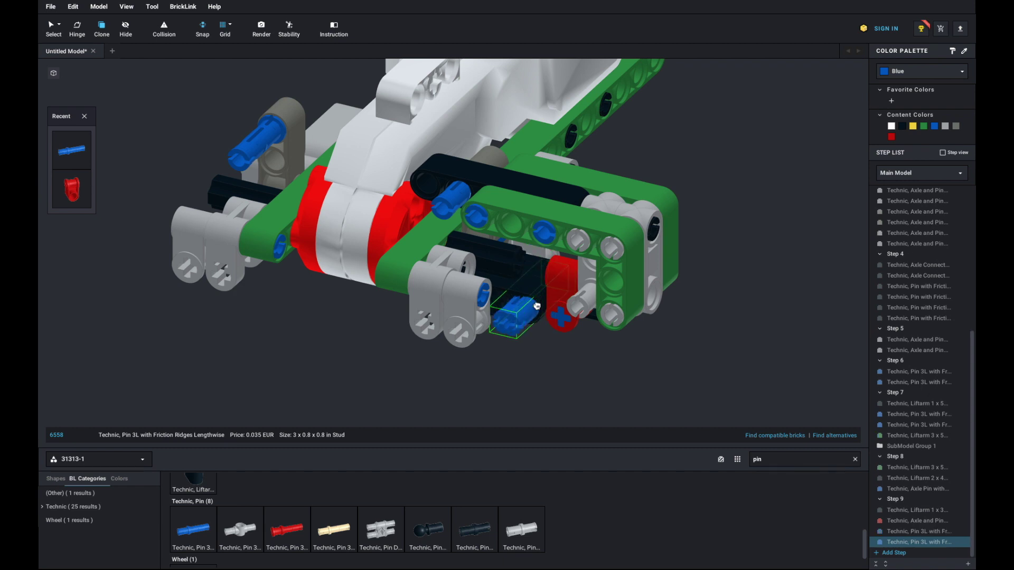
{"action": "key", "text": "Escape"}
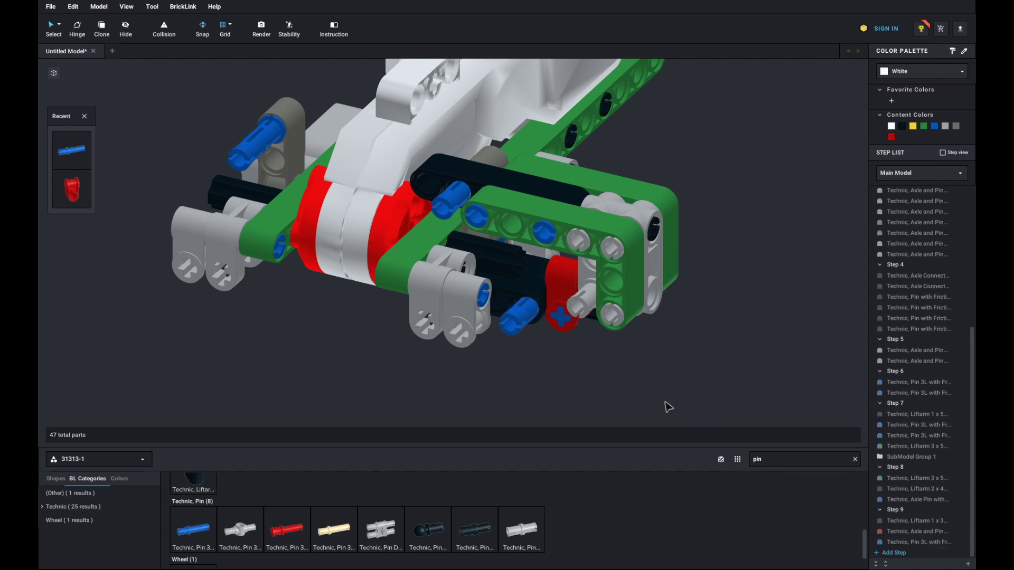
Add Step 10 and clone the black Liftarm 2 x 4 L-Shape Thick onto the blue 3L pin in front of the red connector
{"action": "left_click", "coordinate": [898, 554]}
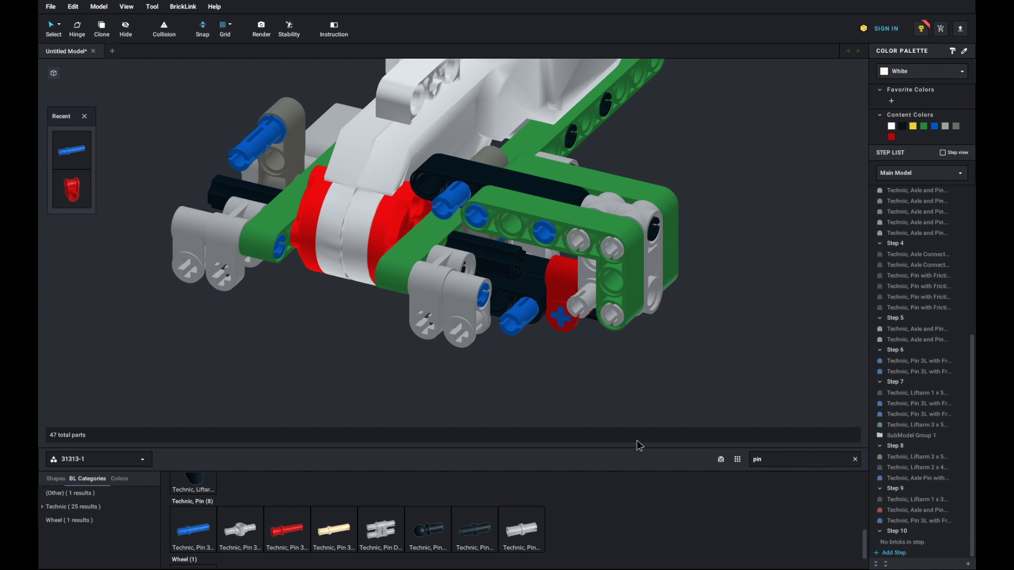
{"action": "key", "text": "c"}
{"action": "left_click", "coordinate": [540, 270]}
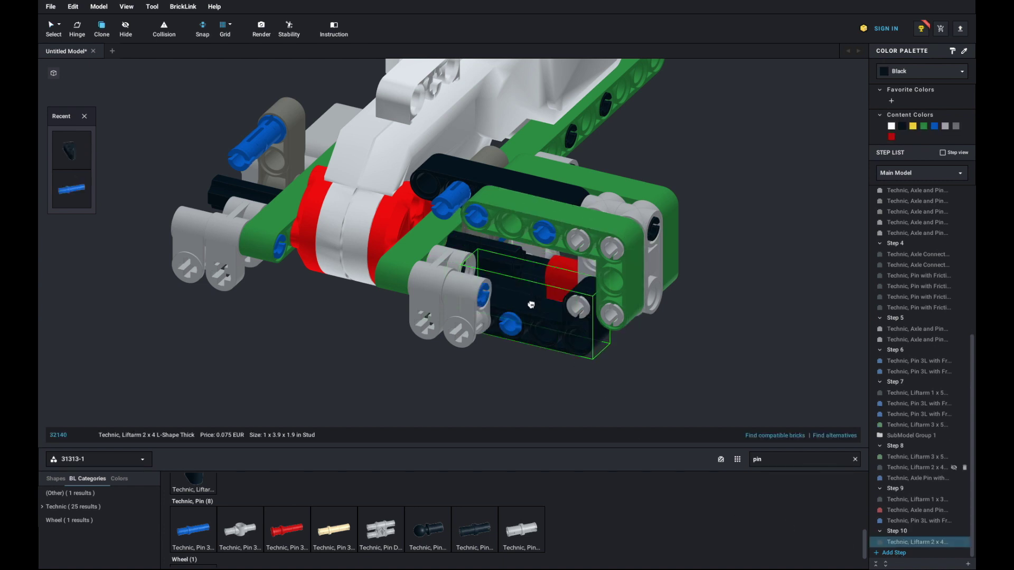
{"action": "key", "text": "Escape"}
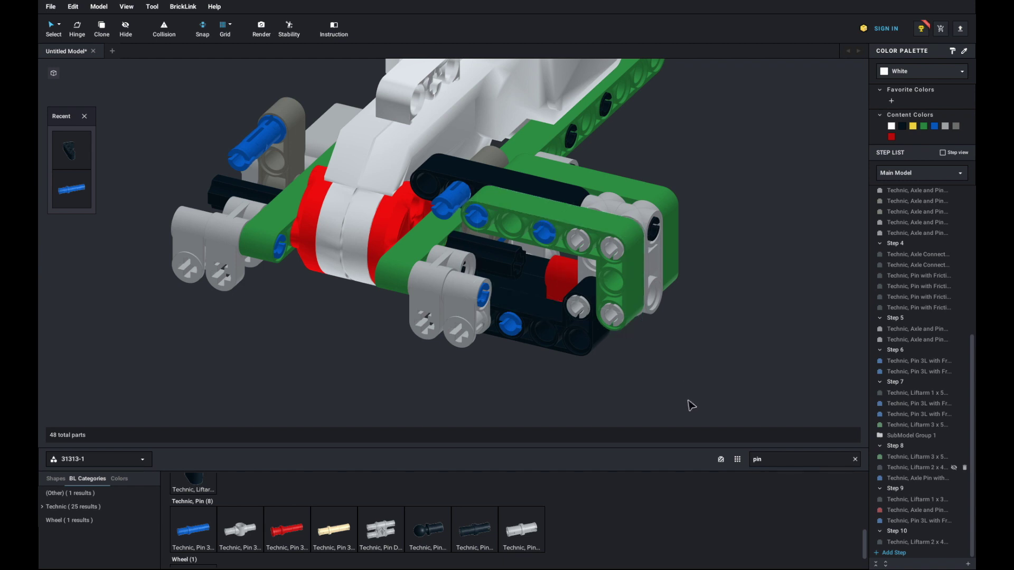
Group all parts of Steps 7 to 10 into a submodel named "Upper leg"
{"action": "left_click", "coordinate": [903, 543]}
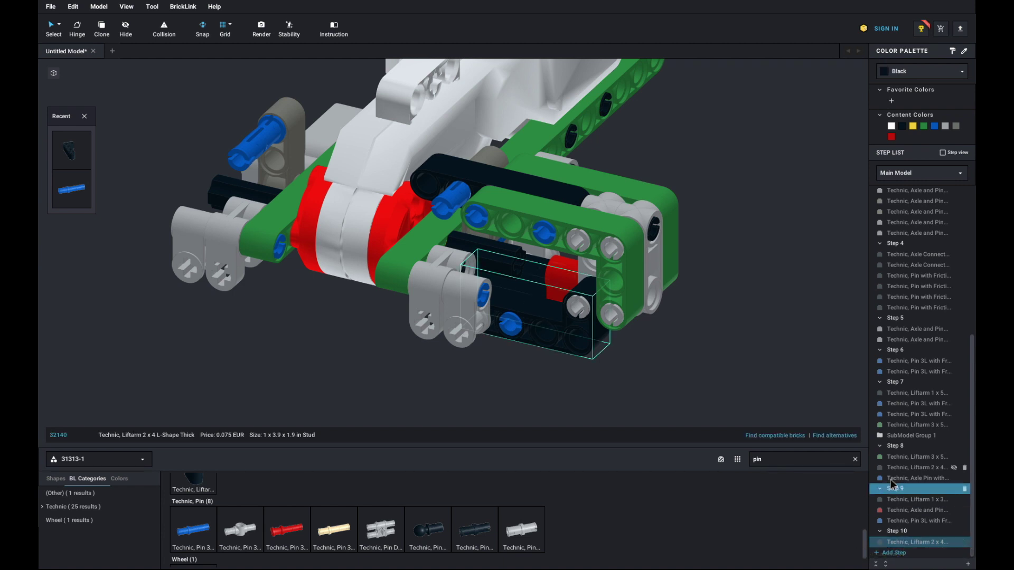
{"action": "left_click", "coordinate": [901, 397]}
{"action": "left_click", "coordinate": [904, 544], "text": "shift"}
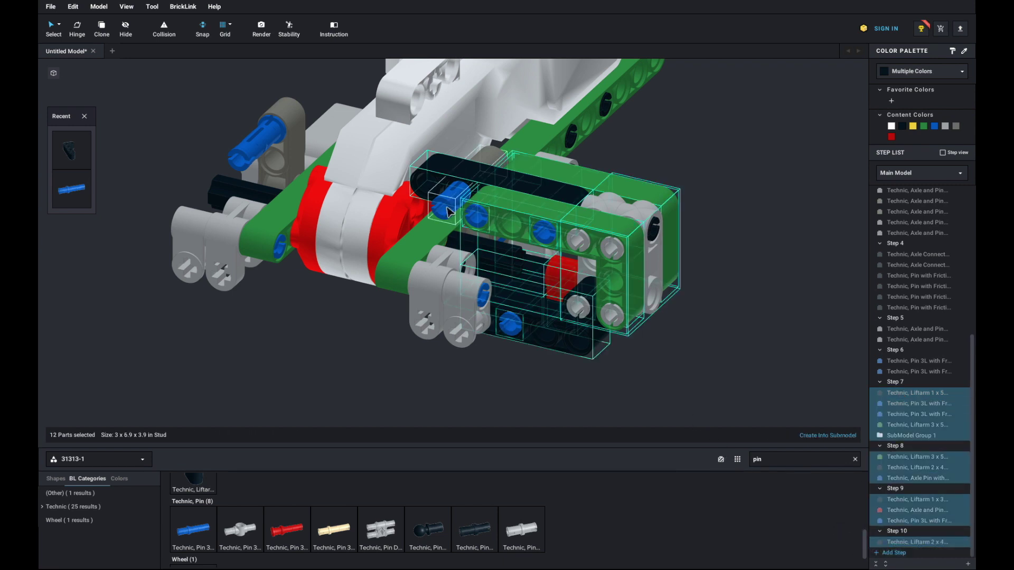
{"action": "left_click", "coordinate": [818, 435]}
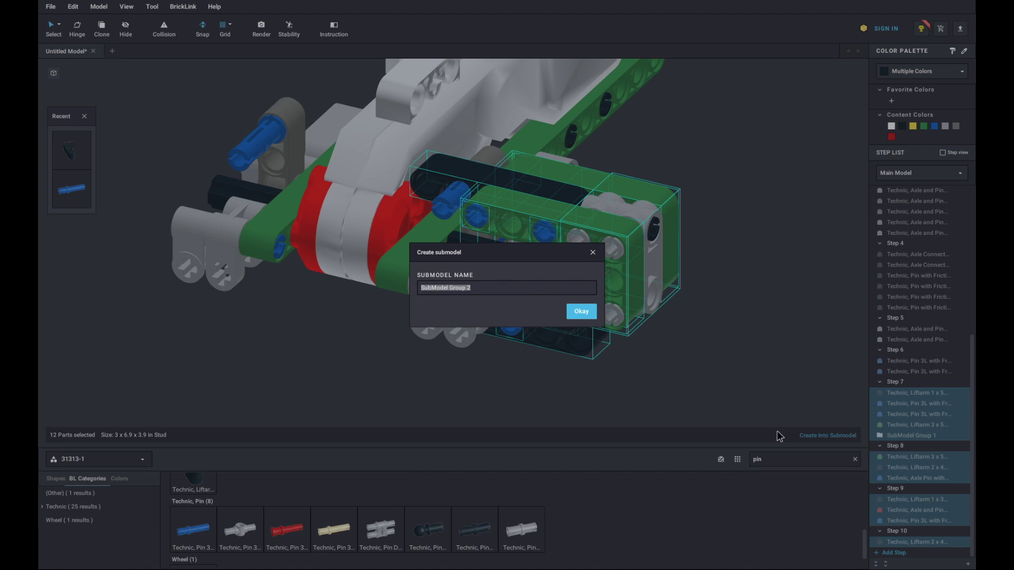
{"action": "type", "text": "u"}
{"action": "key", "text": "Return"}
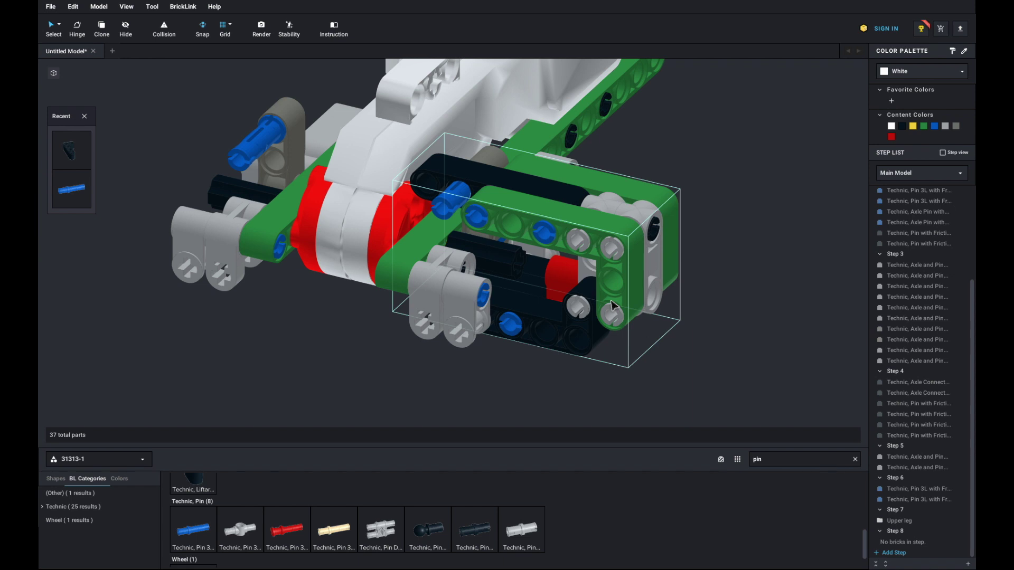
Search the parts for "ax 6", fit a black Axle 6 lengthwise into the Upper leg's outer end, and move it into Step 7
{"action": "left_click", "coordinate": [899, 522]}
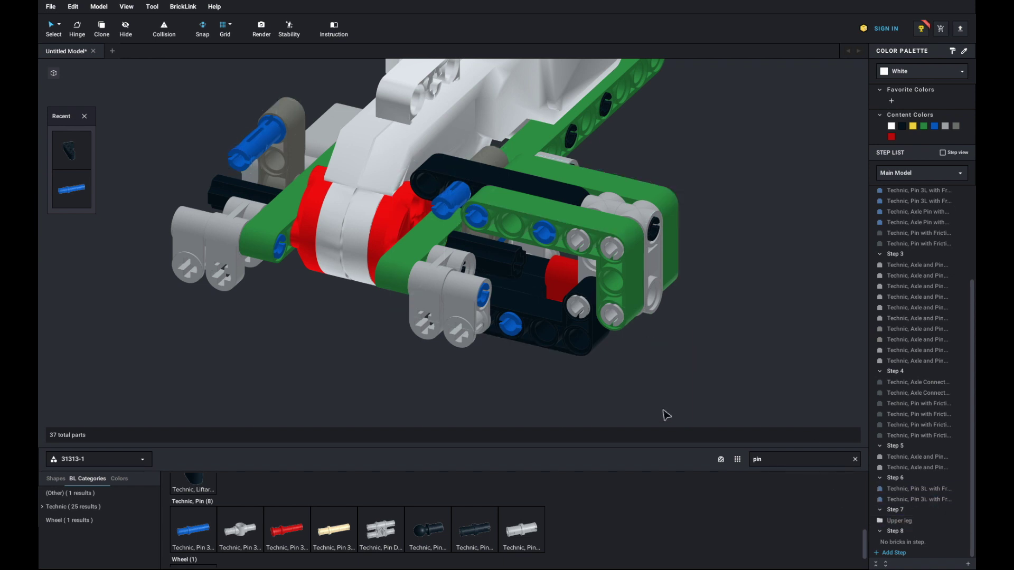
{"action": "left_click", "coordinate": [779, 460]}
{"action": "type", "text": "ax"}
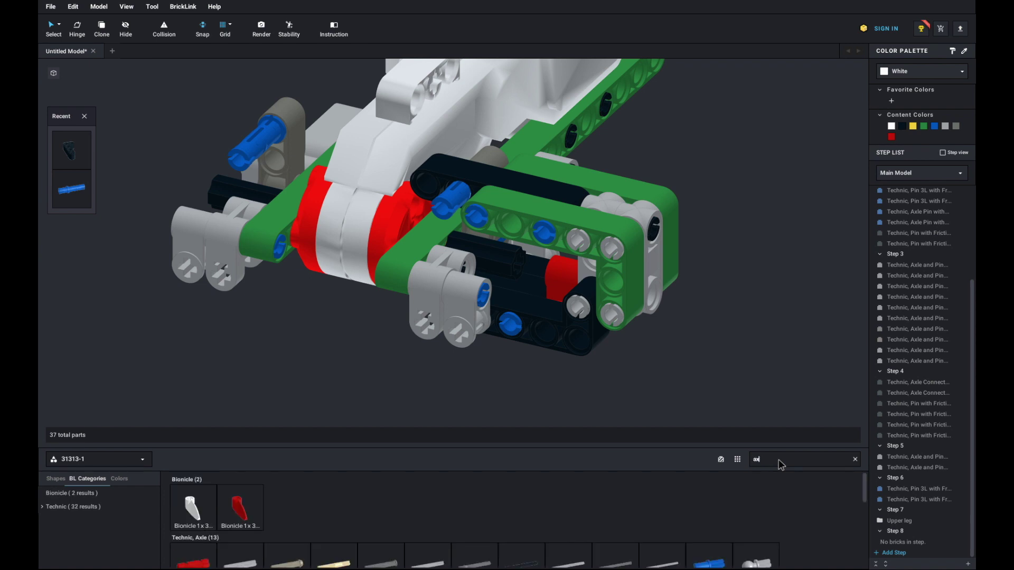
{"action": "type", "text": " 6"}
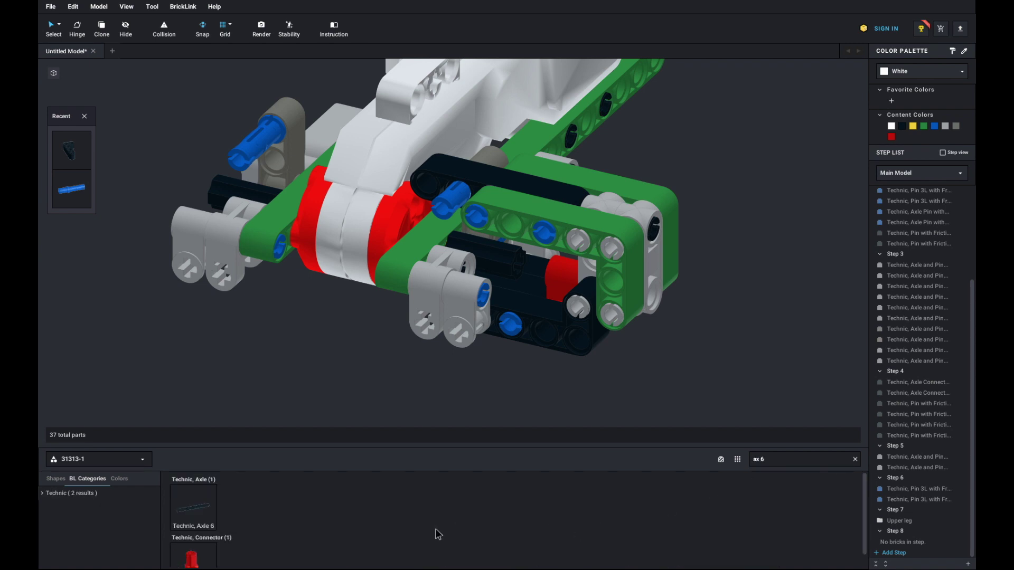
{"action": "left_click", "coordinate": [191, 514]}
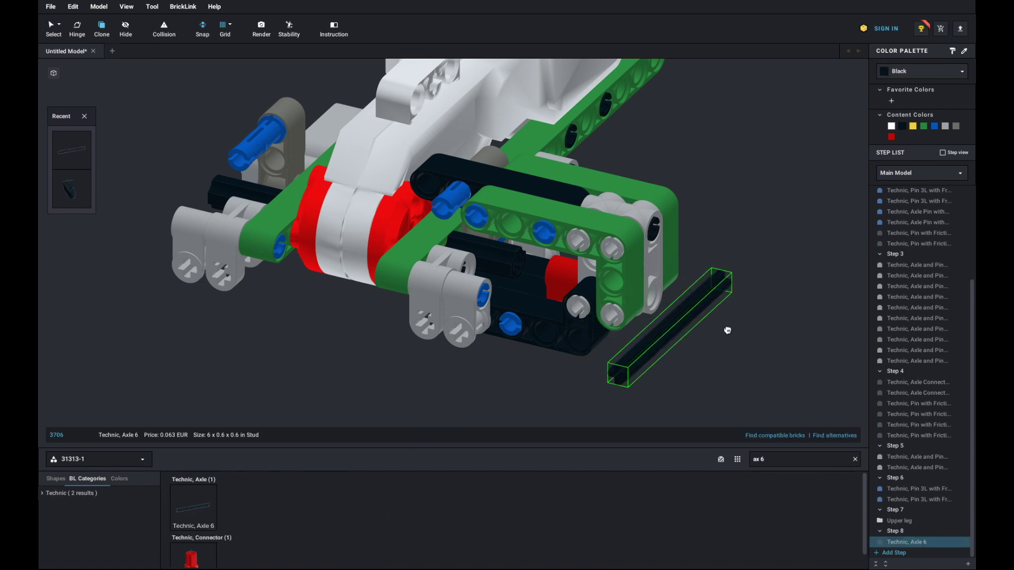
{"action": "key", "text": "Left"}
{"action": "key", "text": "Left"}
{"action": "key", "text": "Left"}
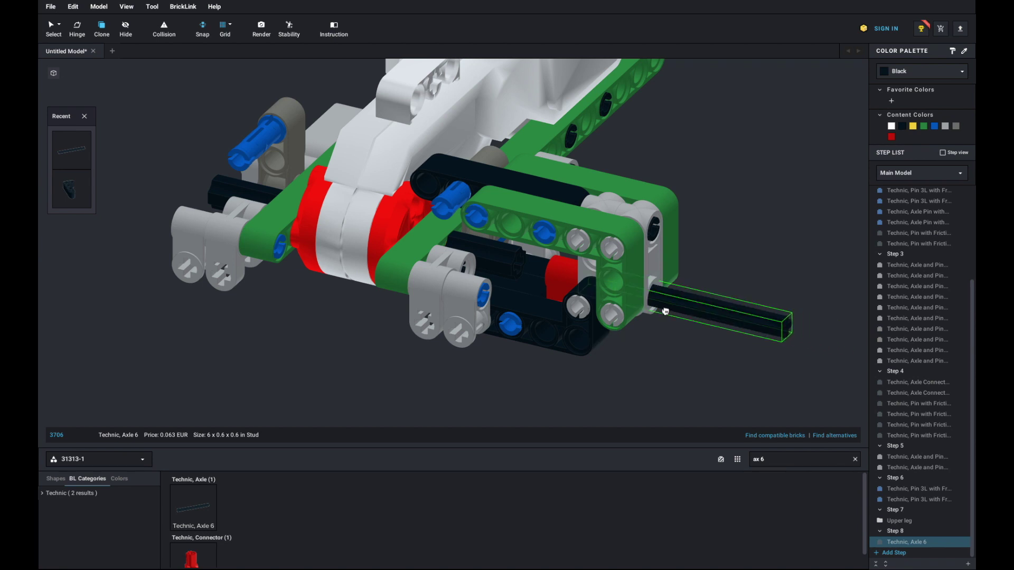
{"action": "left_click", "coordinate": [571, 284]}
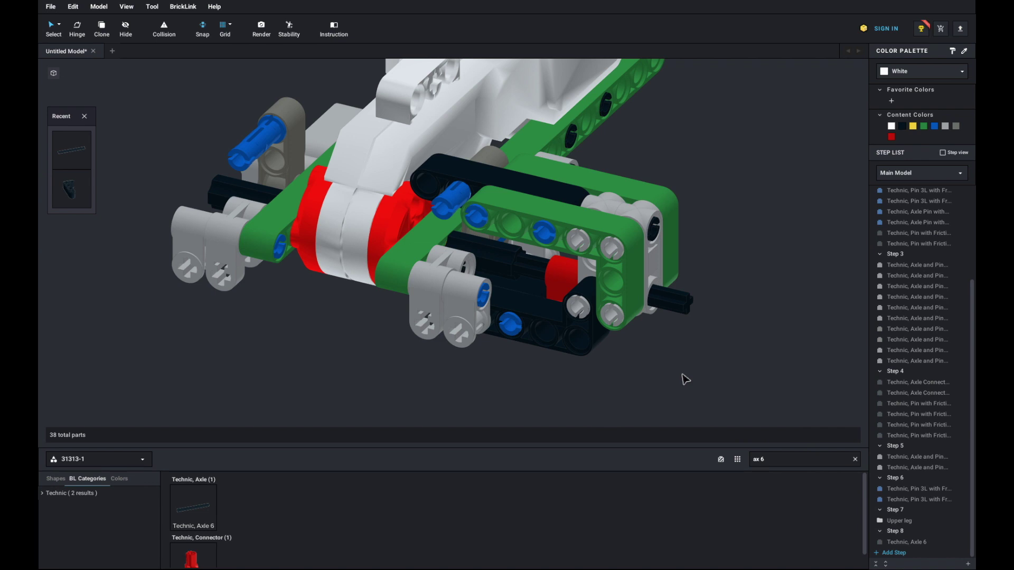
{"action": "left_click", "coordinate": [899, 522]}
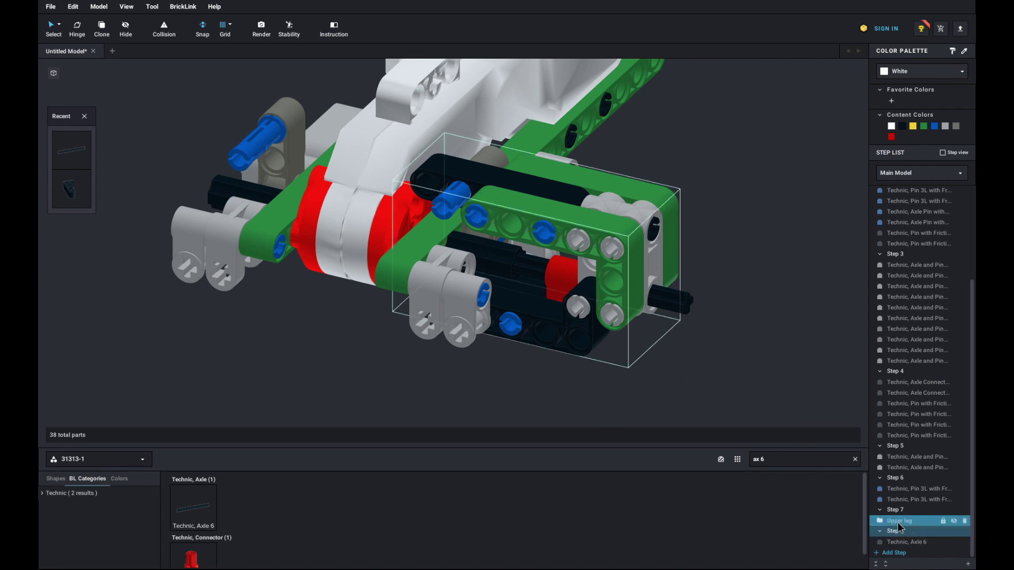
{"action": "mouse_move", "coordinate": [908, 542]}
{"action": "left_mouse_down"}
{"action": "mouse_move", "coordinate": [889, 526]}
{"action": "mouse_move", "coordinate": [900, 528]}
{"action": "left_mouse_up"}
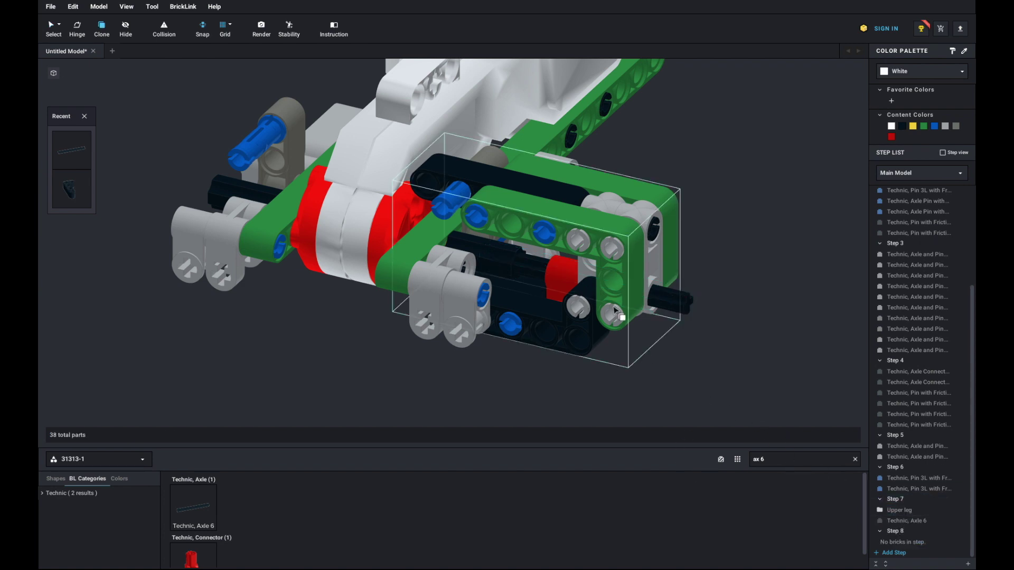
Clone the Upper leg submodel into Step 8 and attach it to the opposite side of the motor
{"action": "key", "text": "ctrl+v"}
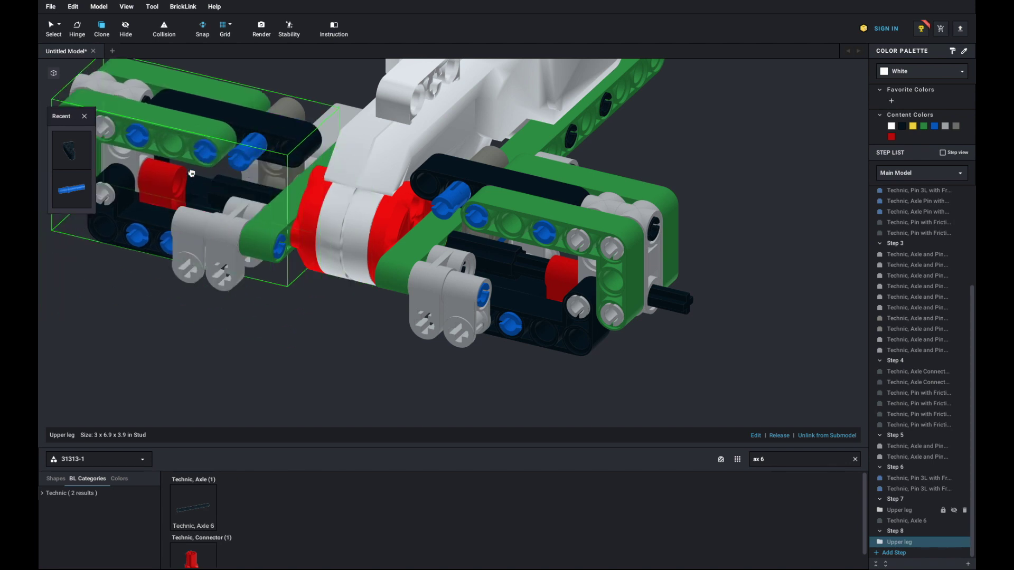
{"action": "left_click", "coordinate": [192, 173]}
{"action": "left_click", "coordinate": [397, 359]}
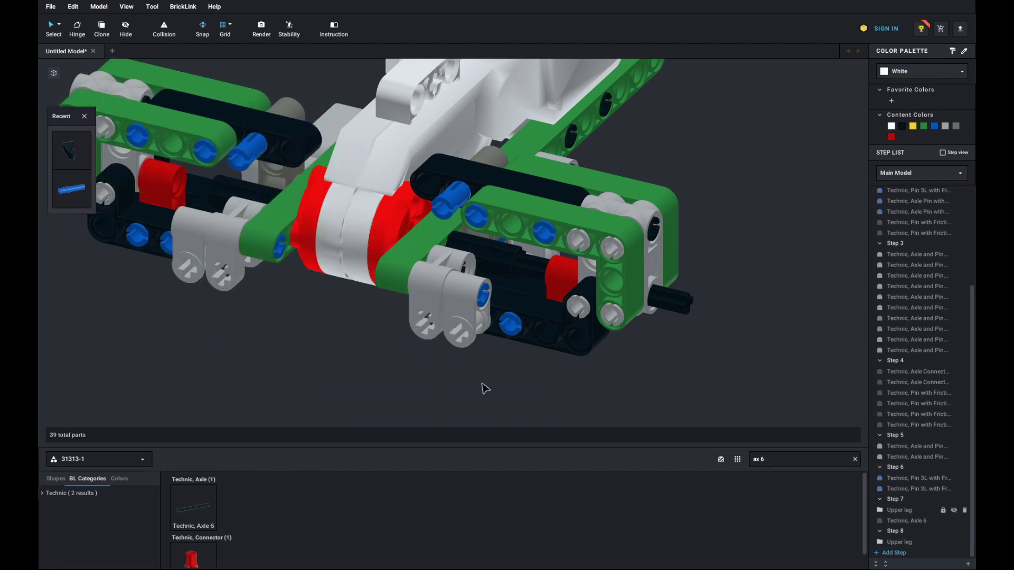
{"action": "right_click_drag", "start_coordinate": [485, 389], "coordinate": [333, 394]}
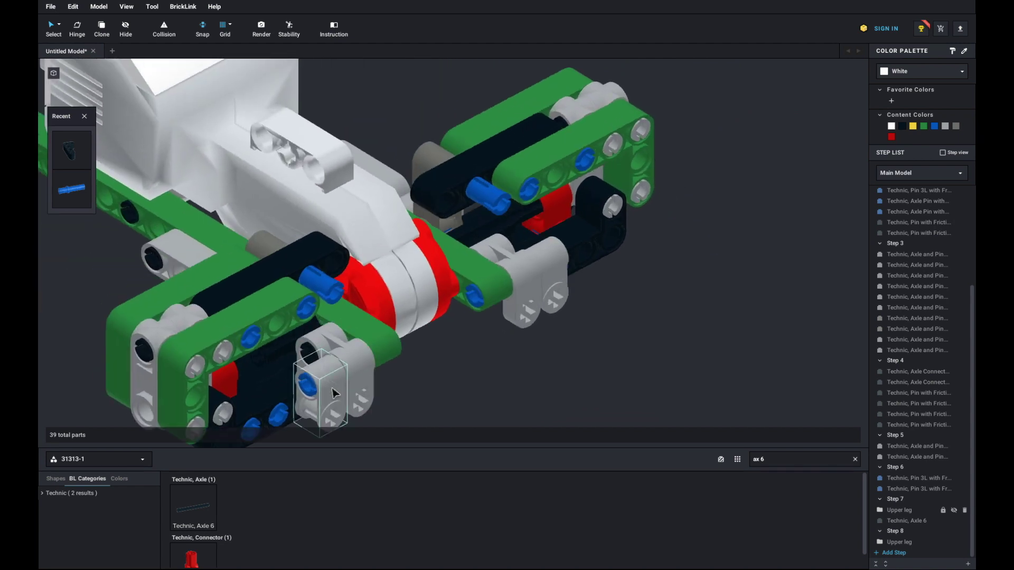
{"action": "scroll", "coordinate": [504, 403], "scroll_direction": "down", "scroll_amount": 4}
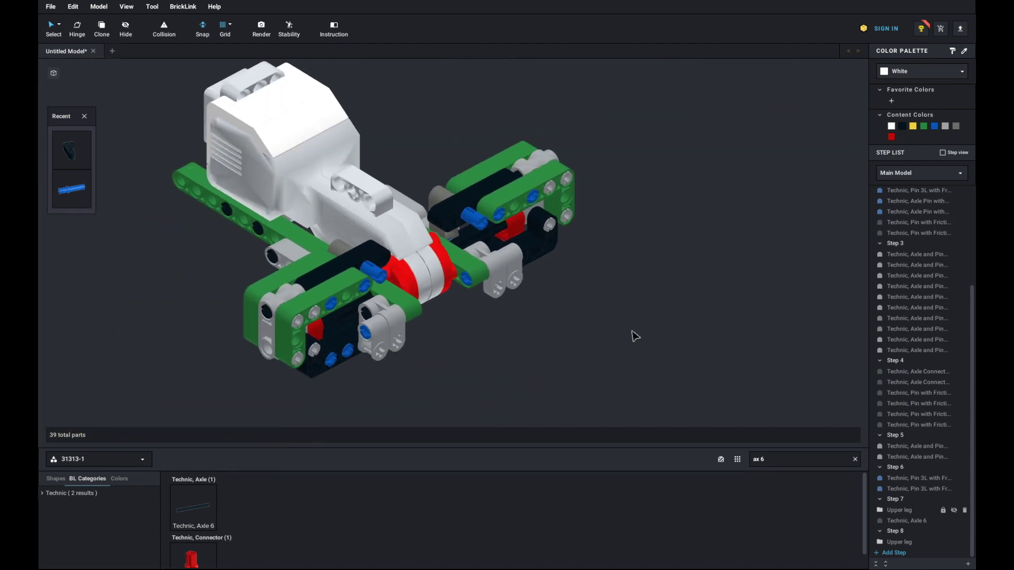
Copy the Technic Axle 6 from Step 7 and insert the copy through the matching holes of the opposite upper leg
{"action": "left_click", "coordinate": [895, 522]}
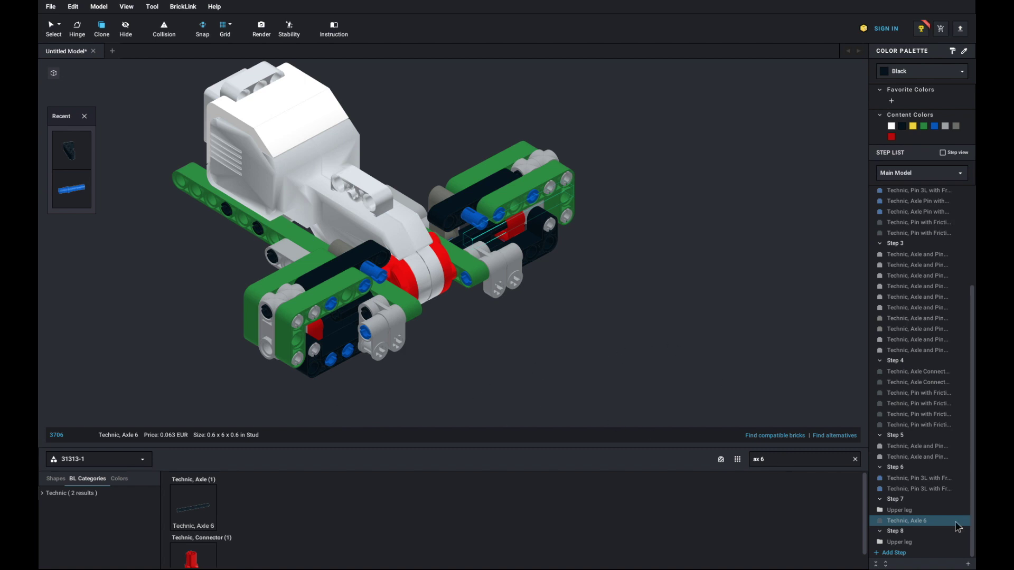
{"action": "key", "text": "ctrl+c"}
{"action": "key", "text": "ctrl+v"}
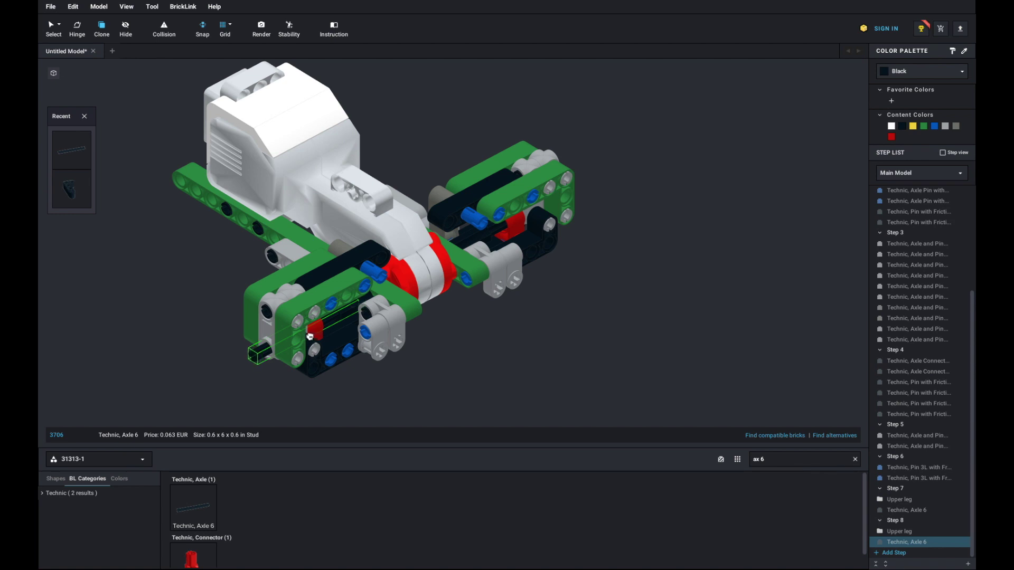
{"action": "key", "text": "Escape"}
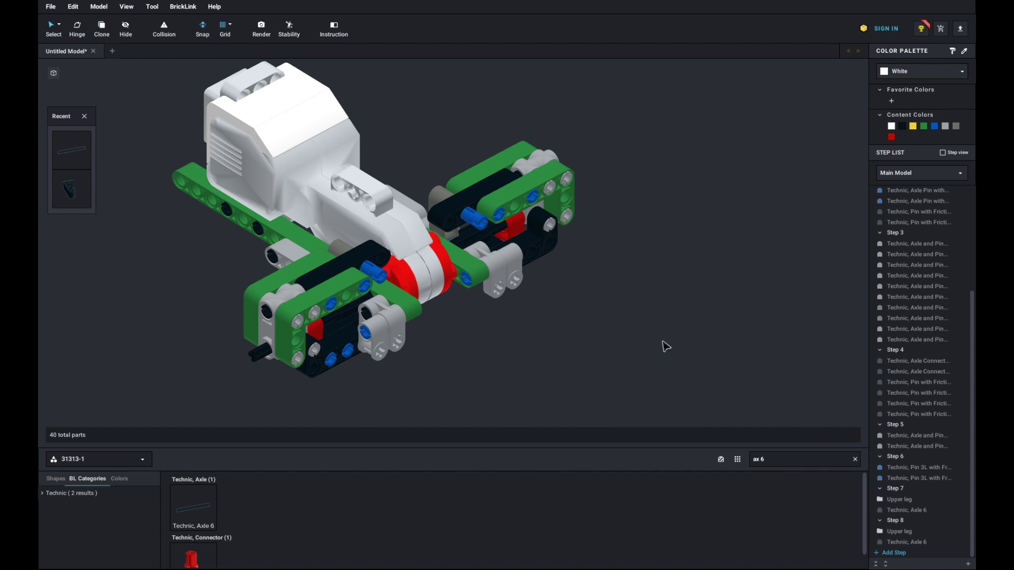
Switch the parts palette to set 42080-1 and search it for "tur"
{"action": "right_click_drag", "start_coordinate": [663, 347], "coordinate": [706, 339]}
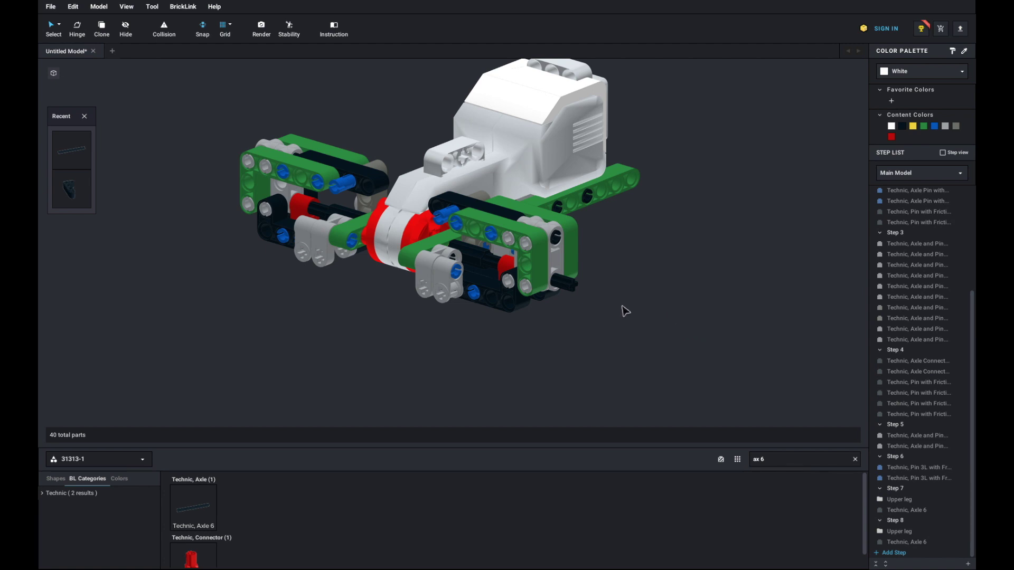
{"action": "right_click_drag", "start_coordinate": [623, 310], "coordinate": [630, 287]}
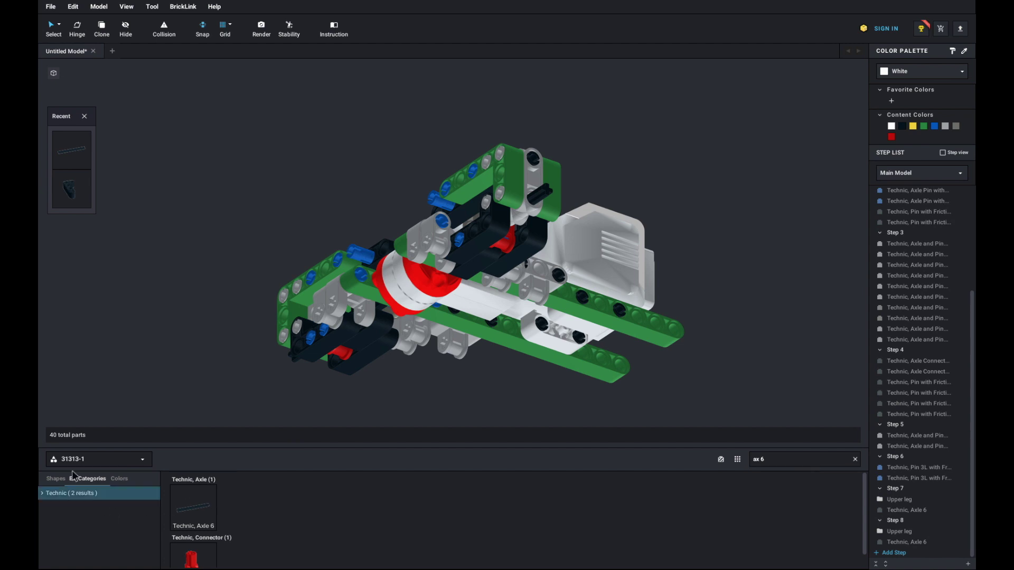
{"action": "left_click", "coordinate": [119, 460]}
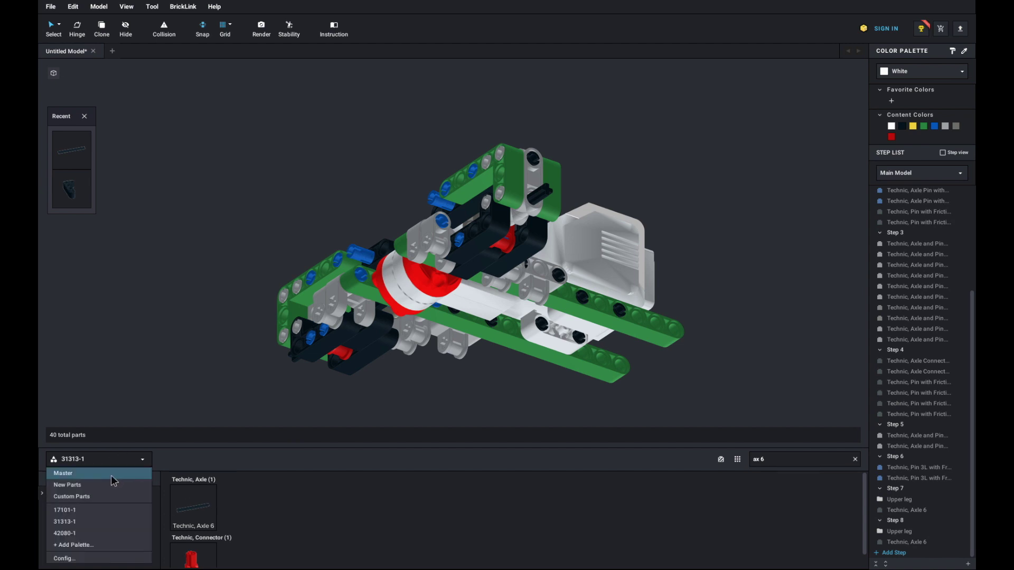
{"action": "left_click", "coordinate": [100, 533]}
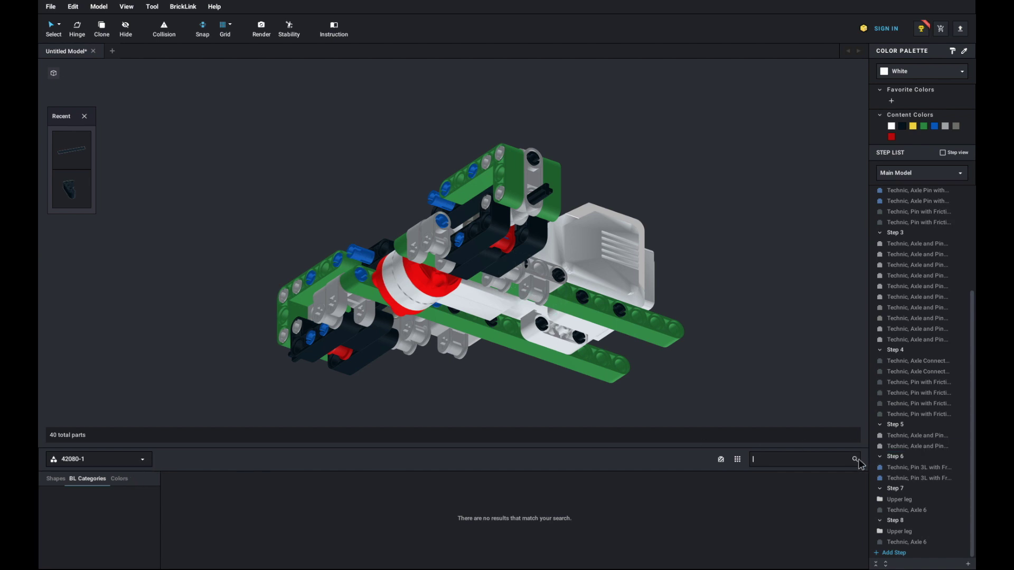
{"action": "scroll", "coordinate": [369, 532], "scroll_direction": "down", "scroll_amount": 2}
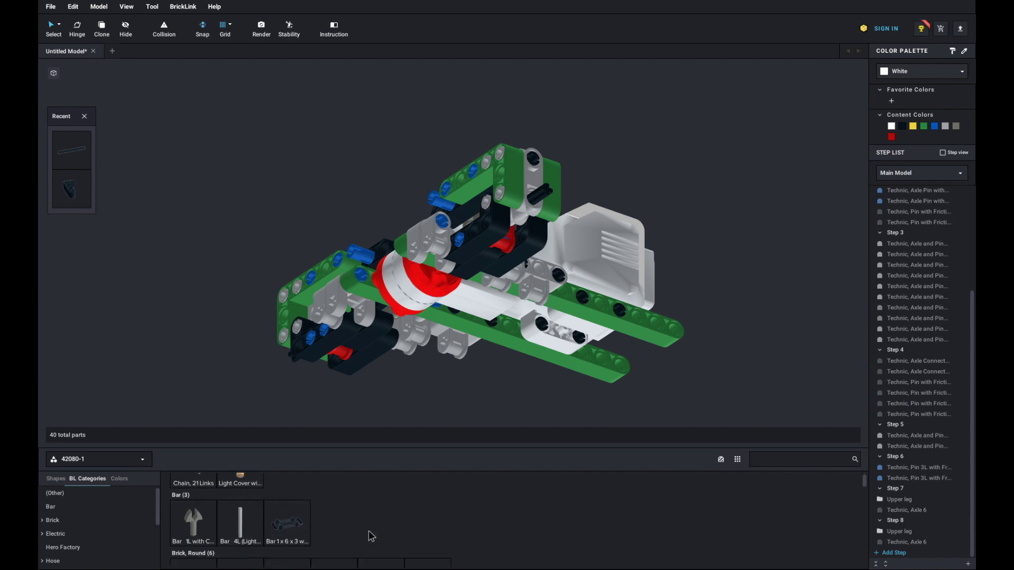
{"action": "scroll", "coordinate": [378, 534], "scroll_direction": "down", "scroll_amount": 5}
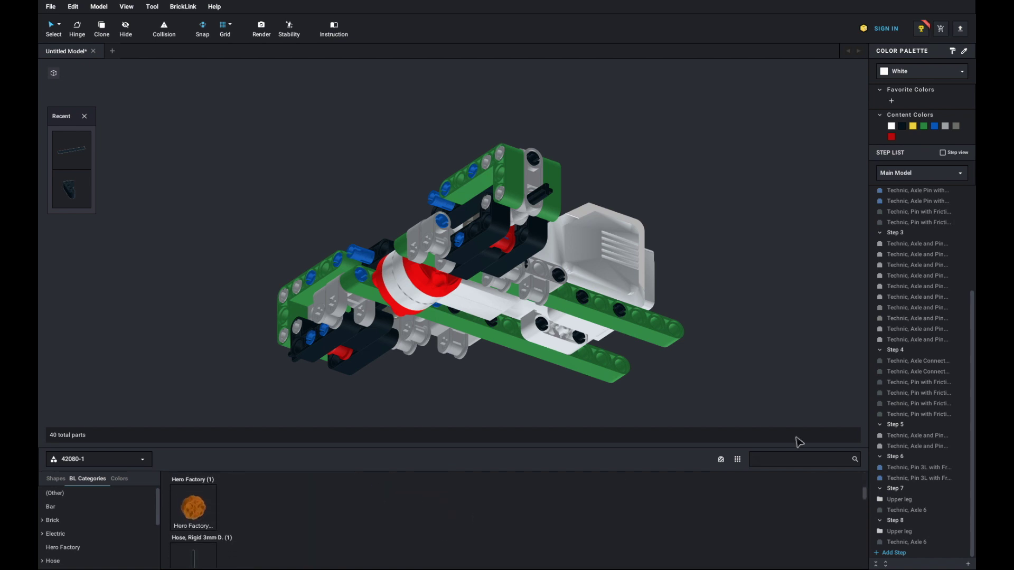
{"action": "left_click", "coordinate": [789, 465]}
{"action": "type", "text": "tur"}
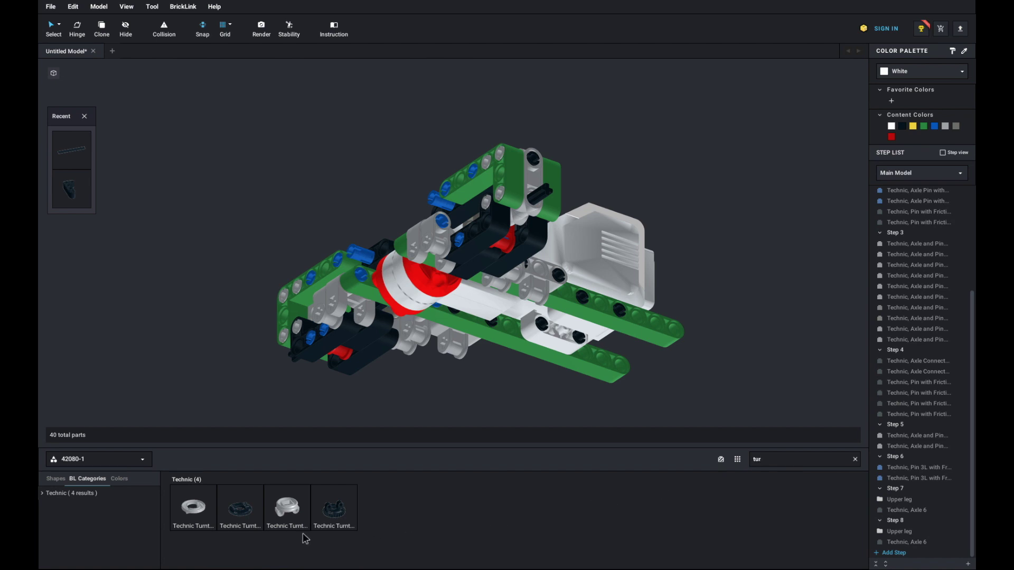
Place a black Technic Turntable Large Type 3 Top, flipped over, clear of the model and move it into a new Step 9
{"action": "left_click", "coordinate": [240, 508]}
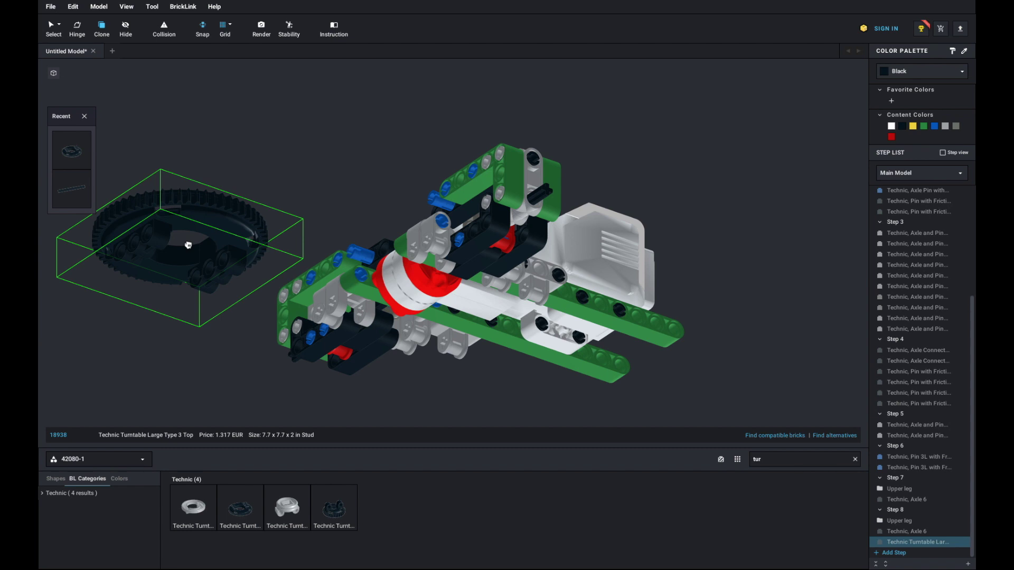
{"action": "key", "text": "Up"}
{"action": "key", "text": "Up"}
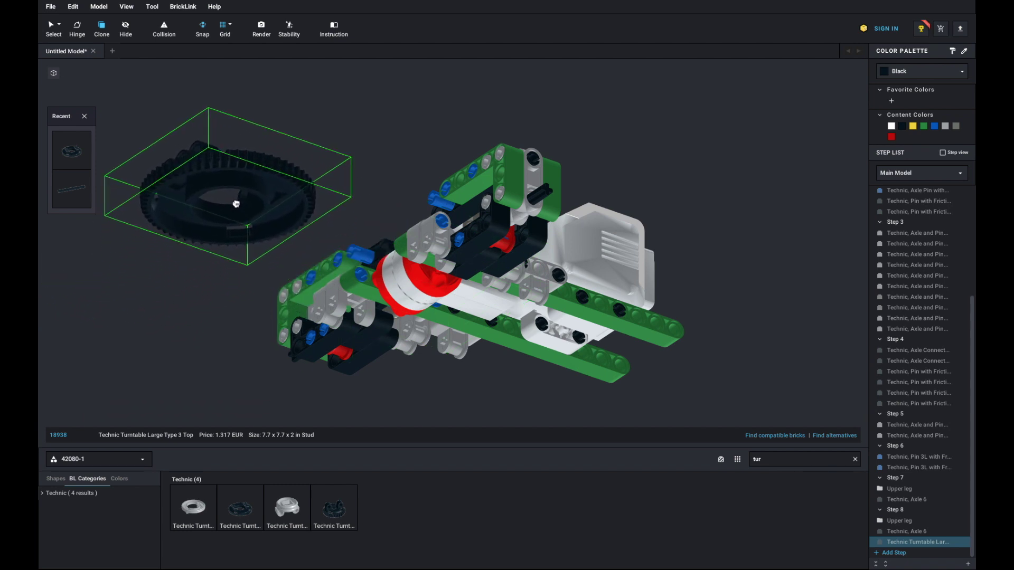
{"action": "left_click", "coordinate": [236, 204]}
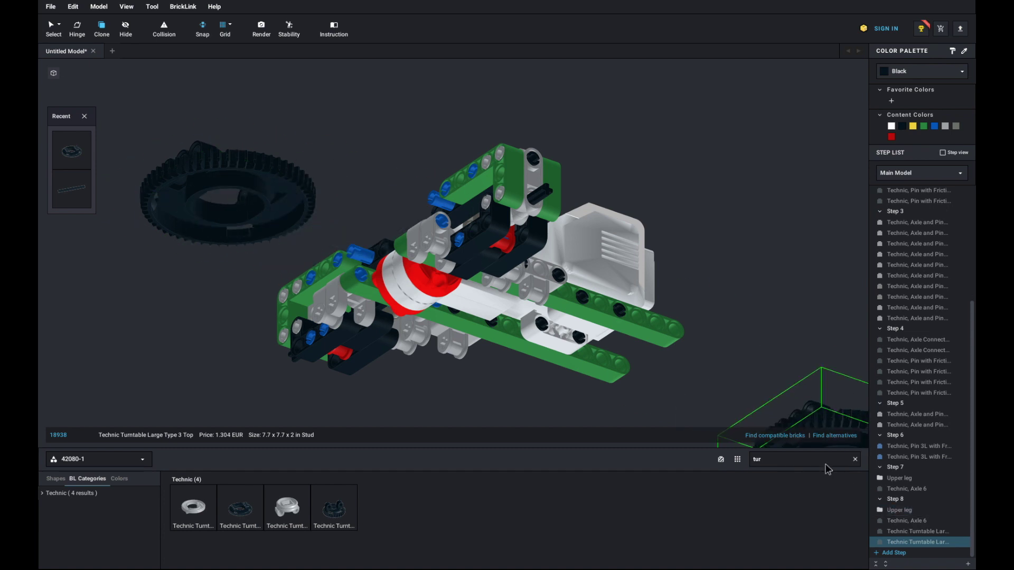
{"action": "left_click", "coordinate": [923, 553]}
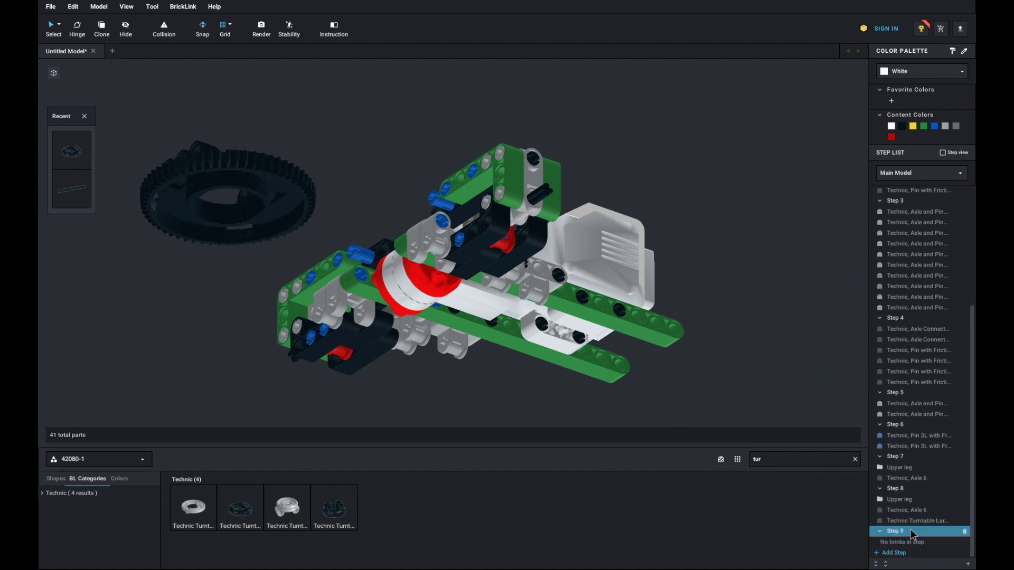
{"action": "left_click_drag", "start_coordinate": [912, 524], "coordinate": [909, 535]}
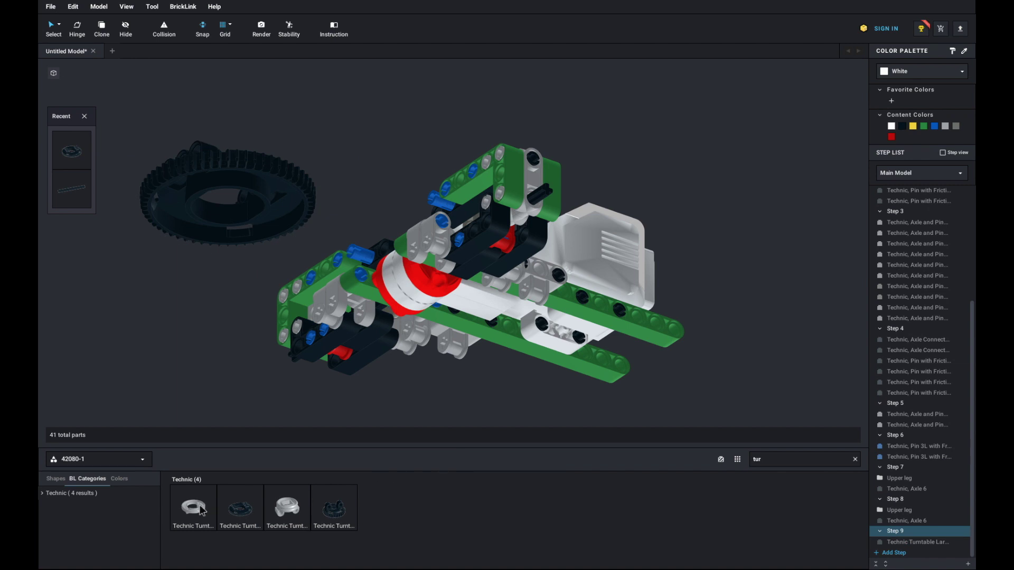
Add the light grey large turntable ring, flipped over, and fit it onto the underside of the black turntable part
{"action": "left_click_drag", "start_coordinate": [191, 507], "coordinate": [234, 213]}
{"action": "key", "text": "Down"}
{"action": "key", "text": "Down"}
{"action": "left_click", "coordinate": [234, 214]}
{"action": "key", "text": "Escape"}
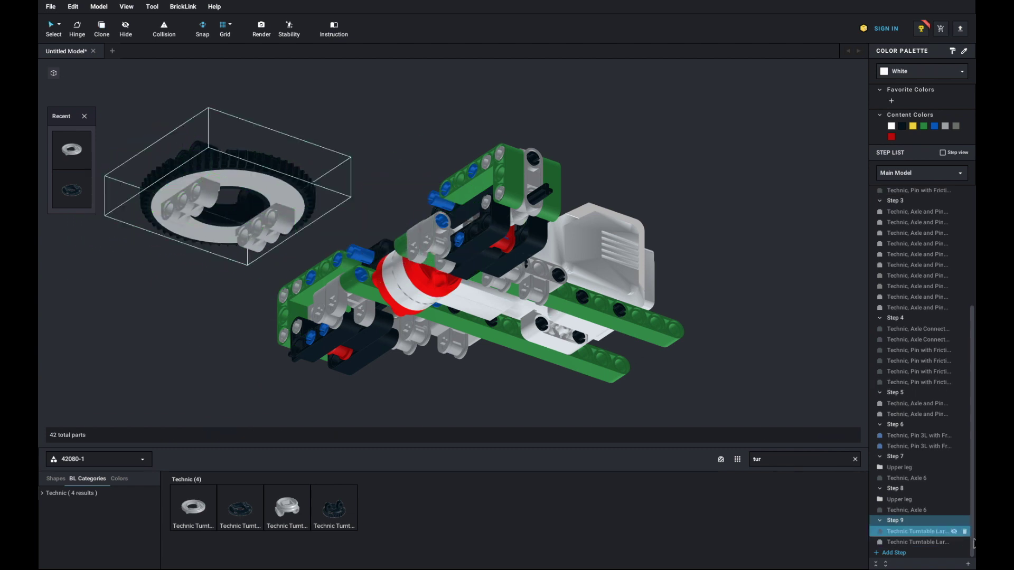
Group the two turntable parts in Step 9 into a submodel named "Turntable"
{"action": "left_click", "coordinate": [939, 533]}
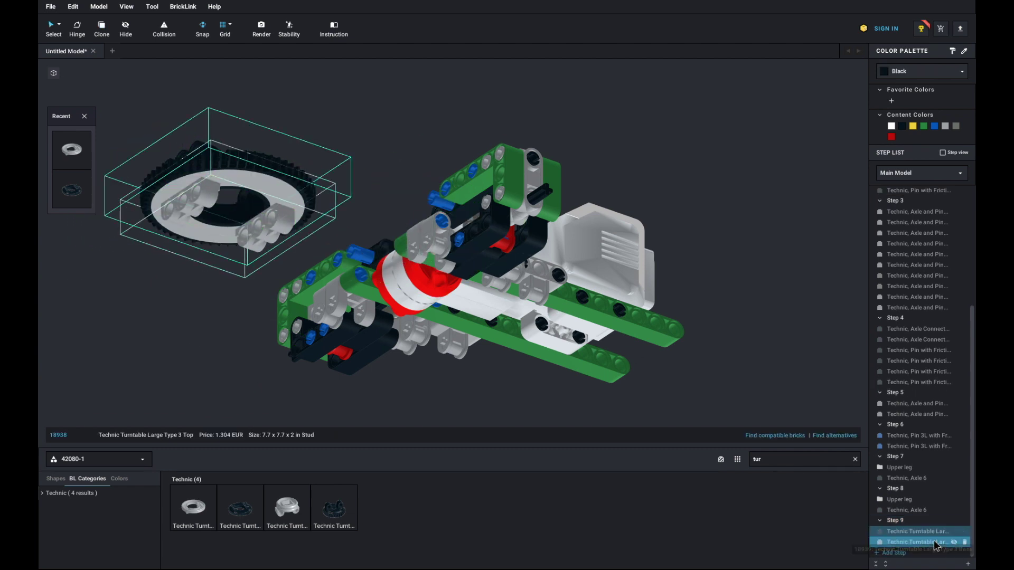
{"action": "left_click", "coordinate": [936, 543], "text": "shift"}
{"action": "left_click", "coordinate": [838, 436]}
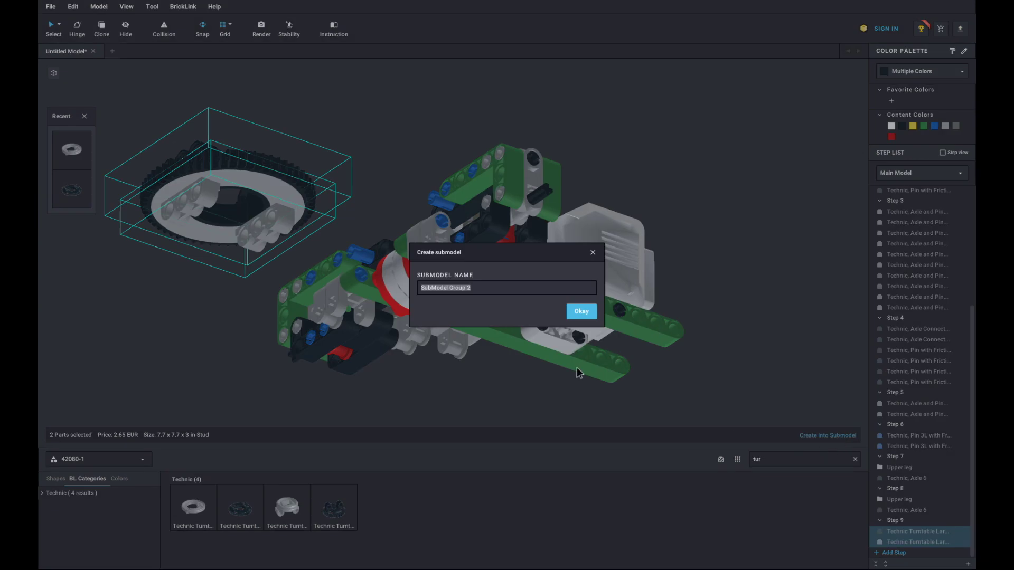
{"action": "type", "text": "Turntable"}
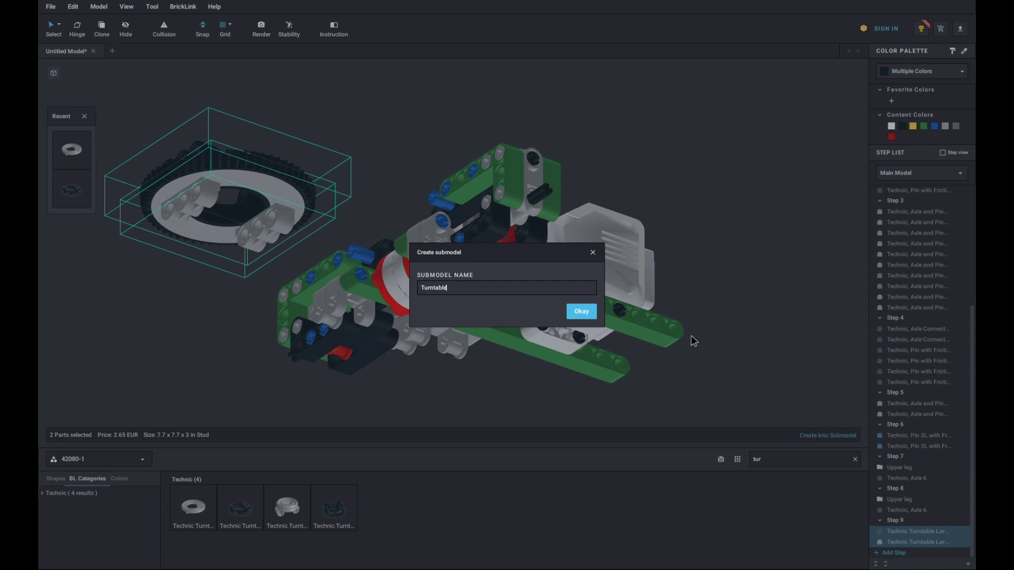
{"action": "left_click", "coordinate": [581, 312]}
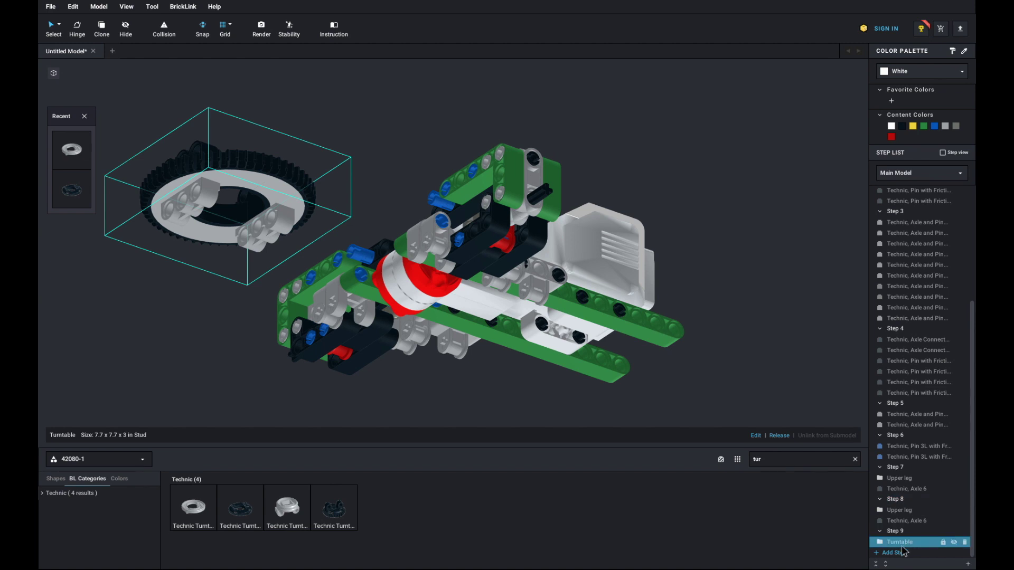
Edit the Turntable submodel to rotate its grey ring a quarter turn against the black part, and return to the main model
{"action": "right_click", "coordinate": [904, 551]}
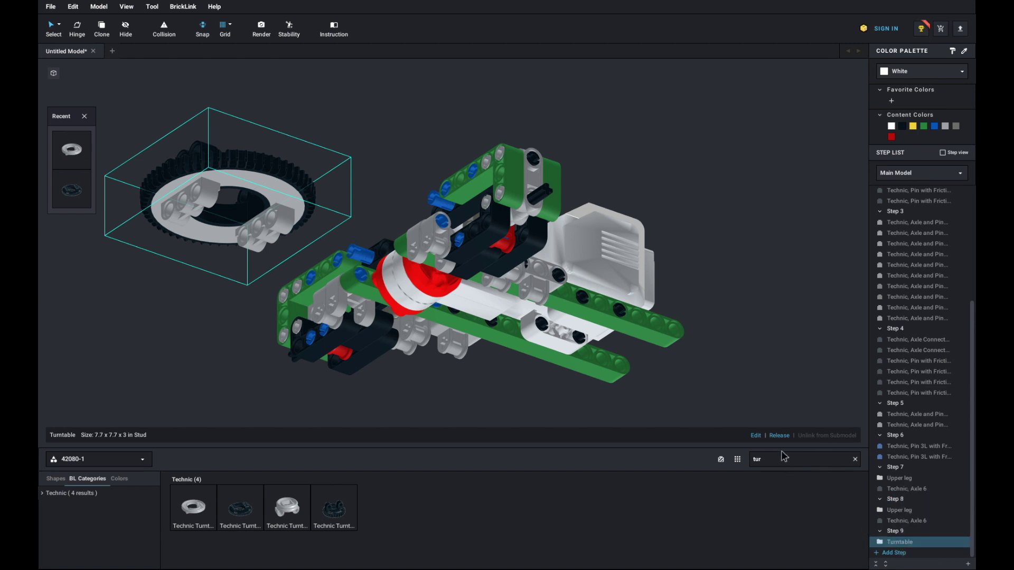
{"action": "left_click", "coordinate": [756, 436]}
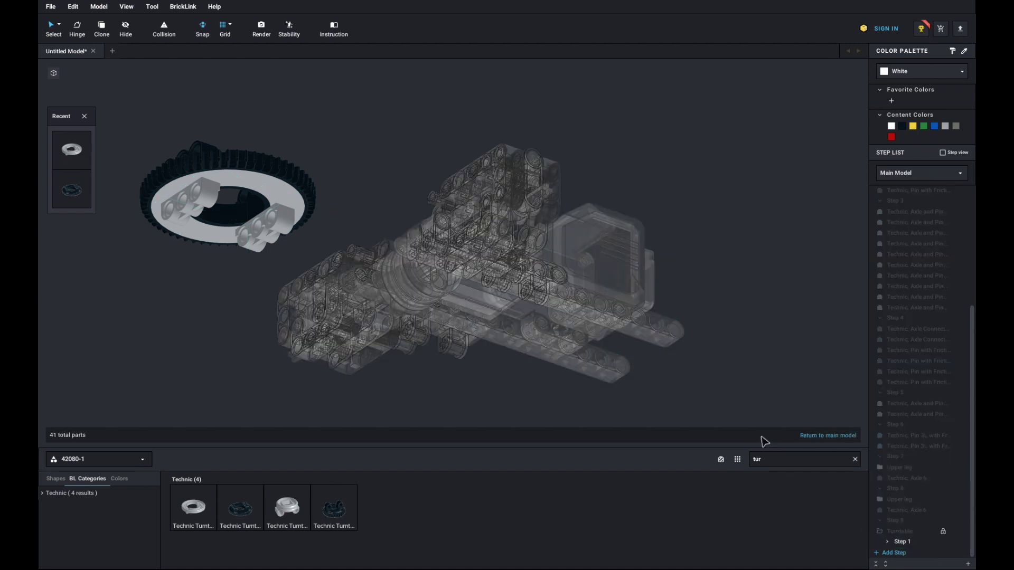
{"action": "left_click", "coordinate": [293, 227]}
{"action": "left_click_drag", "start_coordinate": [280, 235], "coordinate": [227, 214]}
{"action": "key", "text": "Right"}
{"action": "left_click", "coordinate": [276, 369]}
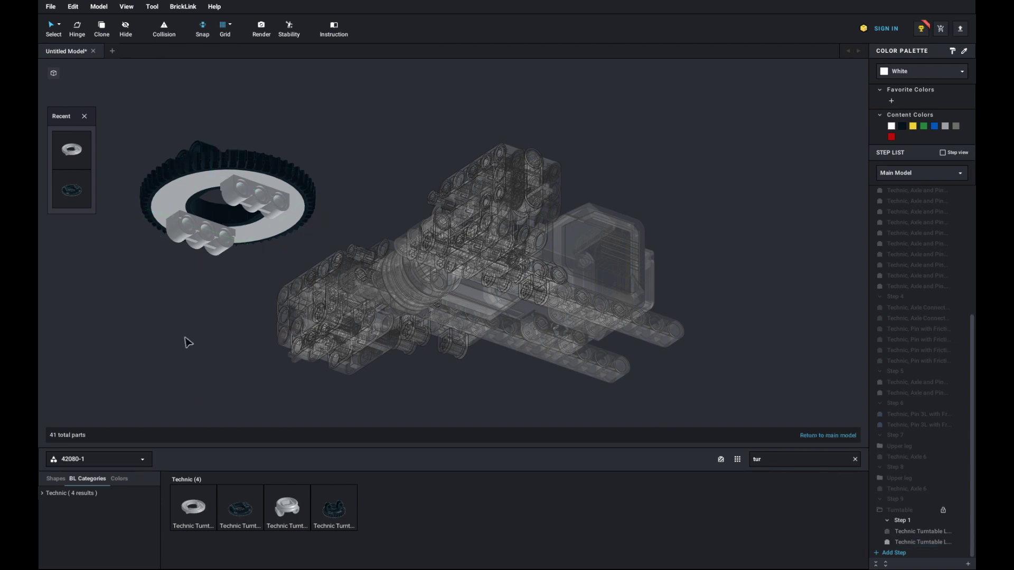
{"action": "left_click", "coordinate": [830, 436]}
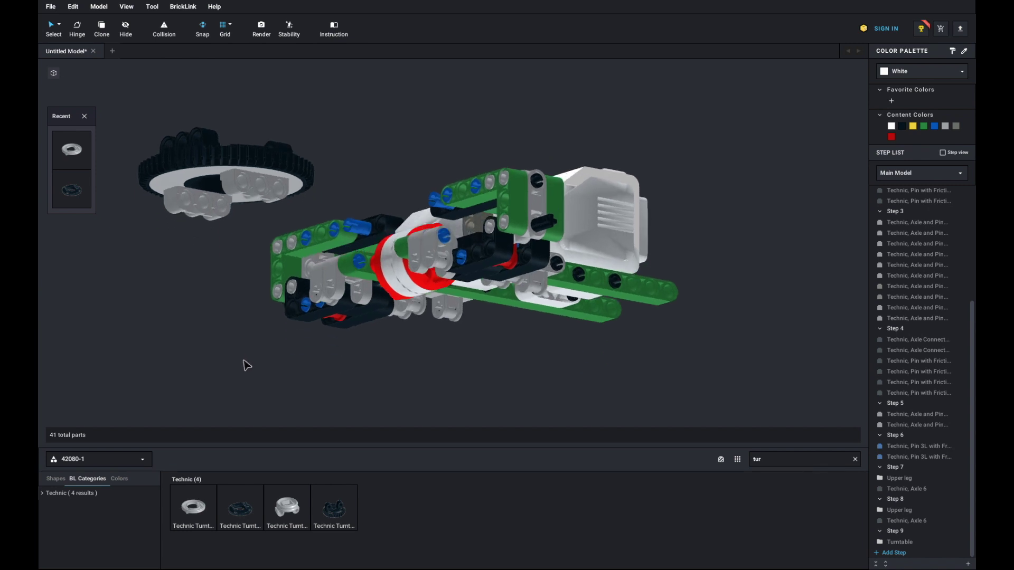
Clone a black friction pin from the green beam, rotate it to lie crosswise, and insert it in a hole of the turntable's black lugs
{"action": "mouse_move", "coordinate": [243, 361]}
{"action": "right_mouse_down"}
{"action": "mouse_move", "coordinate": [238, 373]}
{"action": "mouse_move", "coordinate": [229, 368]}
{"action": "mouse_move", "coordinate": [246, 374]}
{"action": "right_mouse_up"}
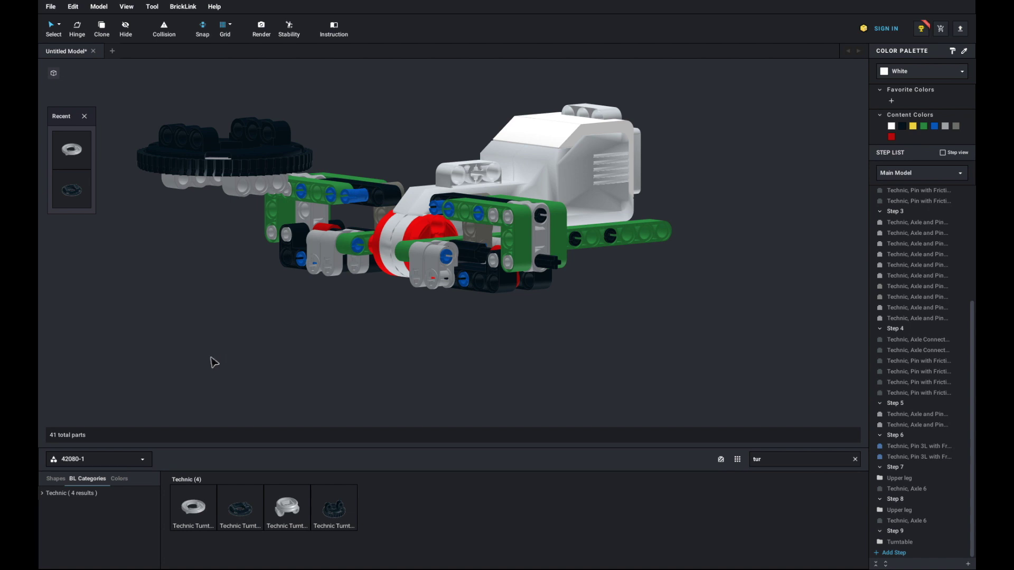
{"action": "right_click_drag", "start_coordinate": [211, 344], "coordinate": [213, 350]}
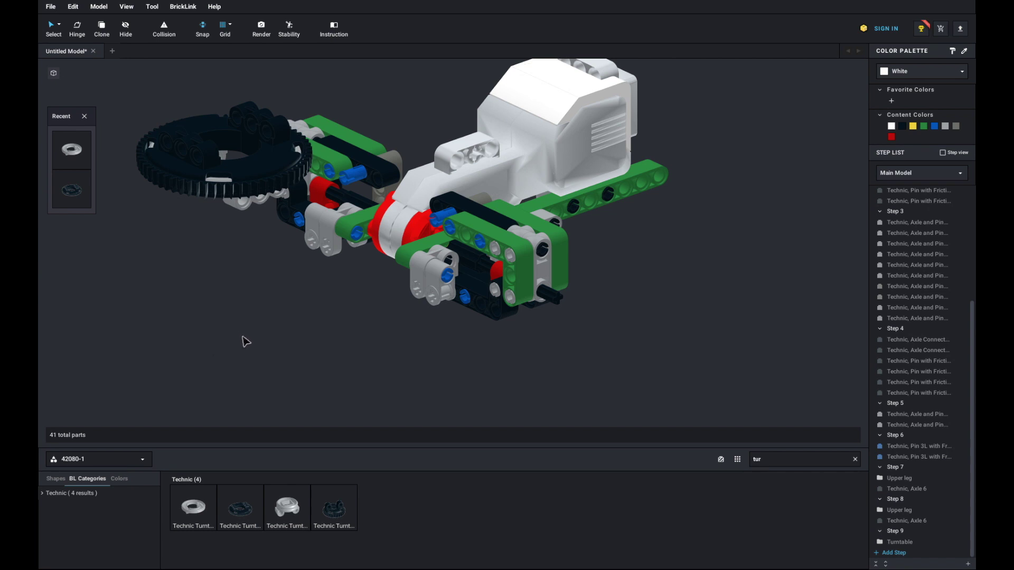
{"action": "mouse_move", "coordinate": [224, 299]}
{"action": "right_mouse_down"}
{"action": "mouse_move", "coordinate": [210, 301]}
{"action": "mouse_move", "coordinate": [233, 319]}
{"action": "mouse_move", "coordinate": [233, 309]}
{"action": "right_mouse_up"}
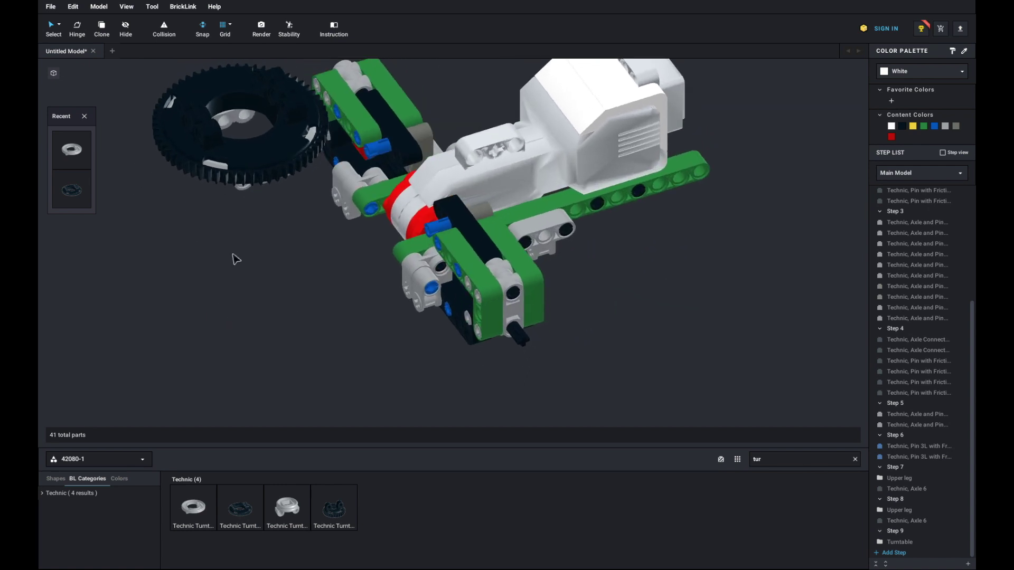
{"action": "middle_click_drag", "start_coordinate": [236, 259], "coordinate": [381, 356]}
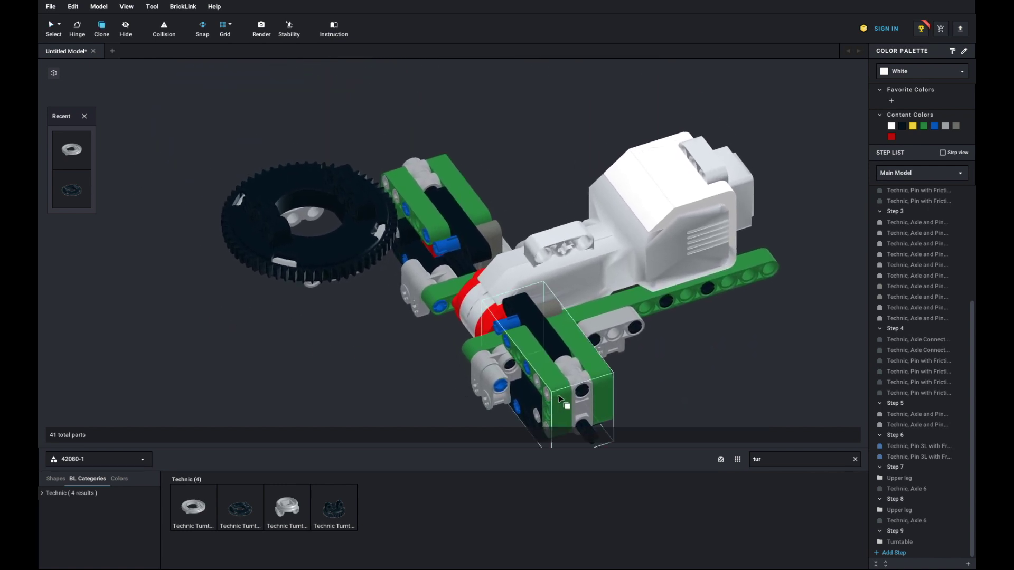
{"action": "left_click", "coordinate": [586, 396]}
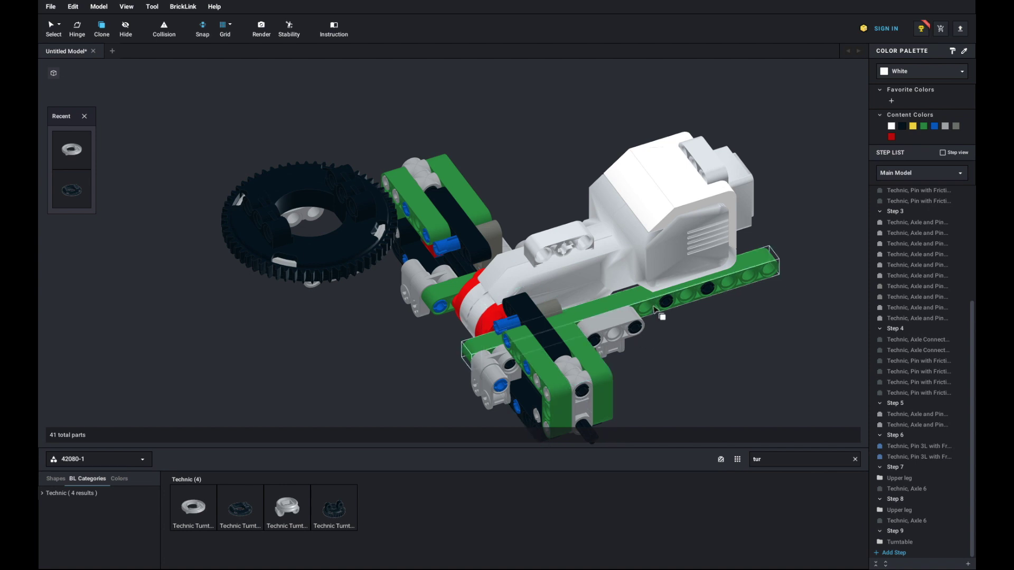
{"action": "left_click", "coordinate": [670, 309]}
{"action": "left_click_drag", "start_coordinate": [670, 309], "coordinate": [312, 344]}
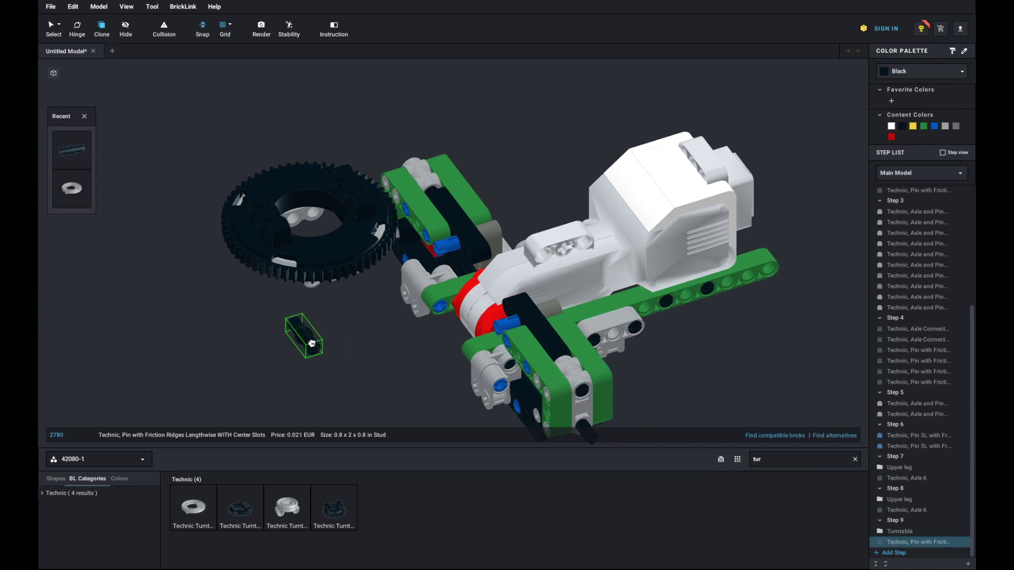
{"action": "left_click_drag", "start_coordinate": [311, 344], "coordinate": [219, 295]}
{"action": "key", "text": "Up"}
{"action": "key", "text": "Up"}
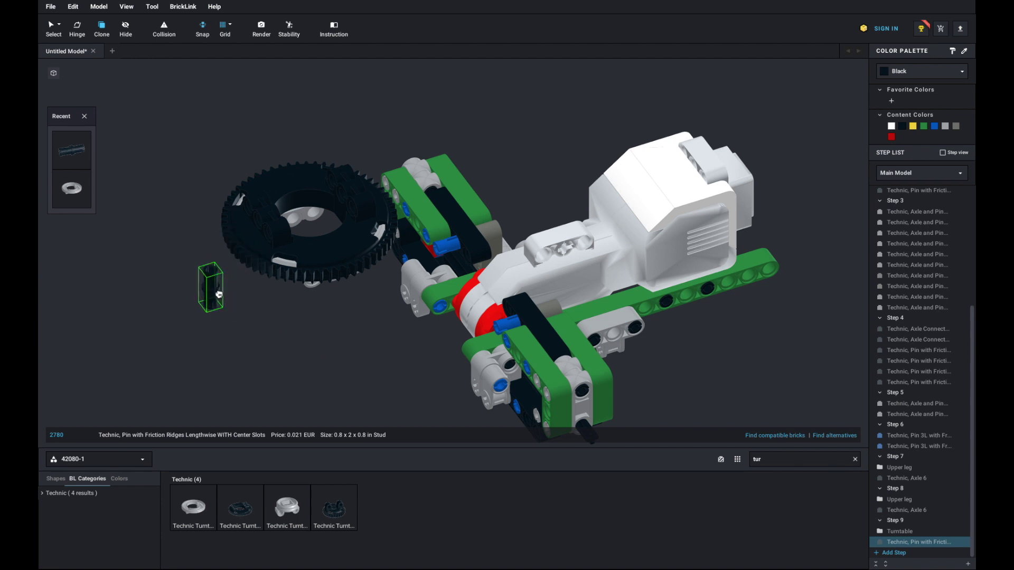
{"action": "key", "text": "Right"}
{"action": "left_click_drag", "start_coordinate": [219, 294], "coordinate": [271, 241]}
{"action": "left_click", "coordinate": [270, 241]}
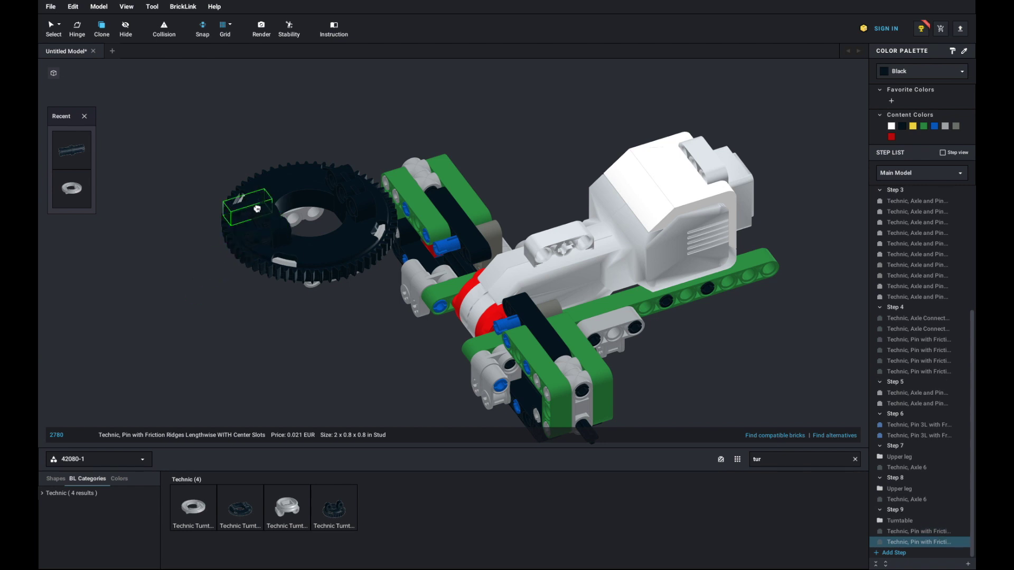
Place further black friction pin copies in the turntable's lug holes, making a row of three on each side, and finish cloning
{"action": "left_click", "coordinate": [255, 208]}
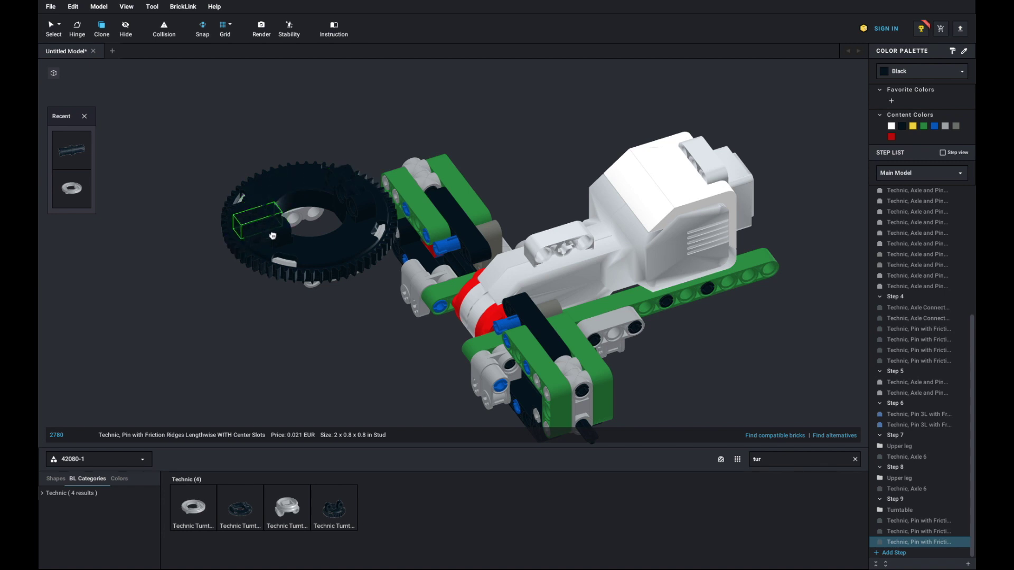
{"action": "left_click", "coordinate": [269, 234]}
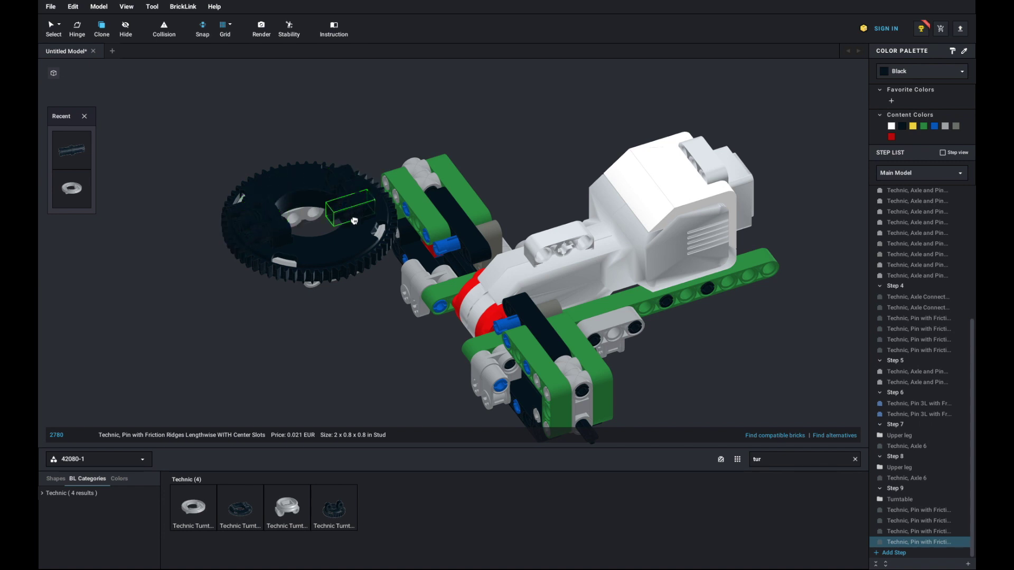
{"action": "left_click", "coordinate": [389, 215]}
{"action": "left_click", "coordinate": [376, 185]}
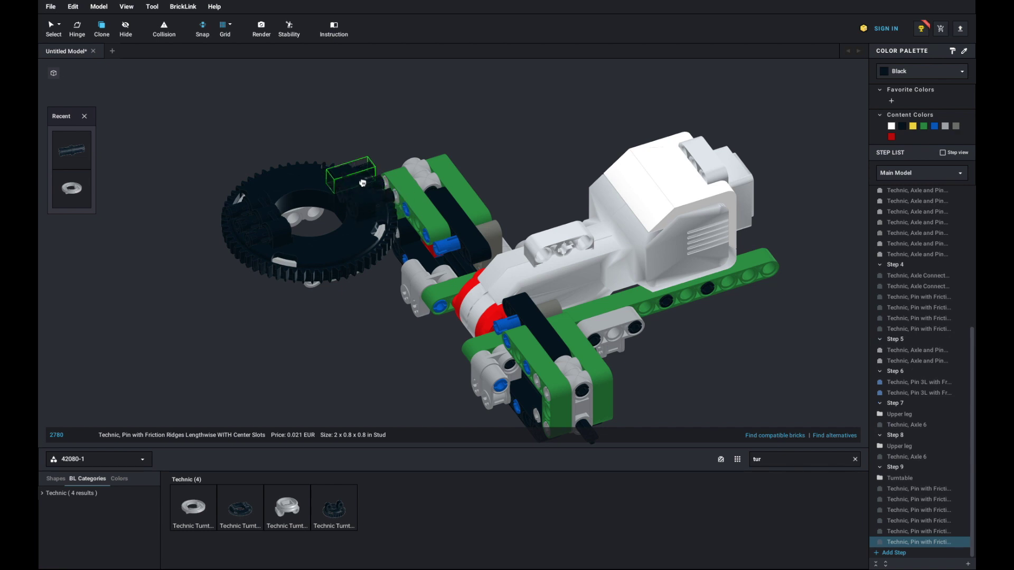
{"action": "key", "text": "Escape"}
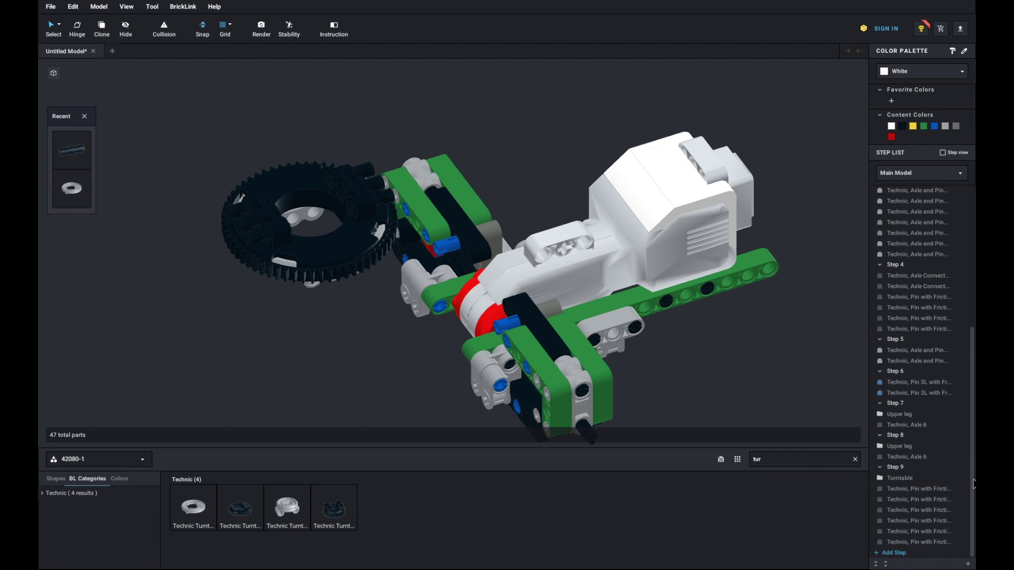
Switch the parts palette to set 31313-1 and search it for "arm 9"
{"action": "left_click", "coordinate": [822, 464]}
{"action": "left_click", "coordinate": [138, 459]}
{"action": "left_click", "coordinate": [106, 524]}
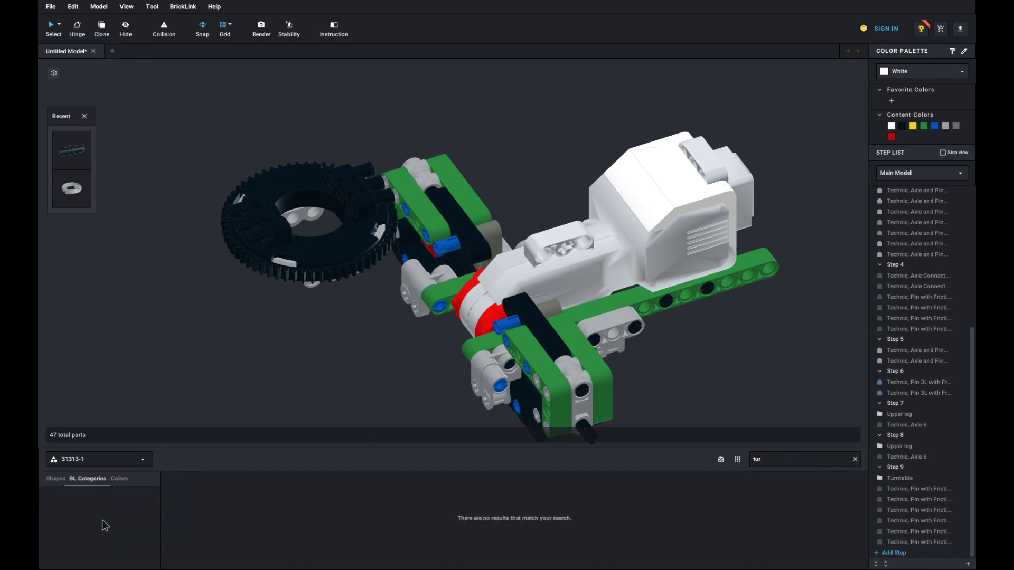
{"action": "type", "text": "arm"}
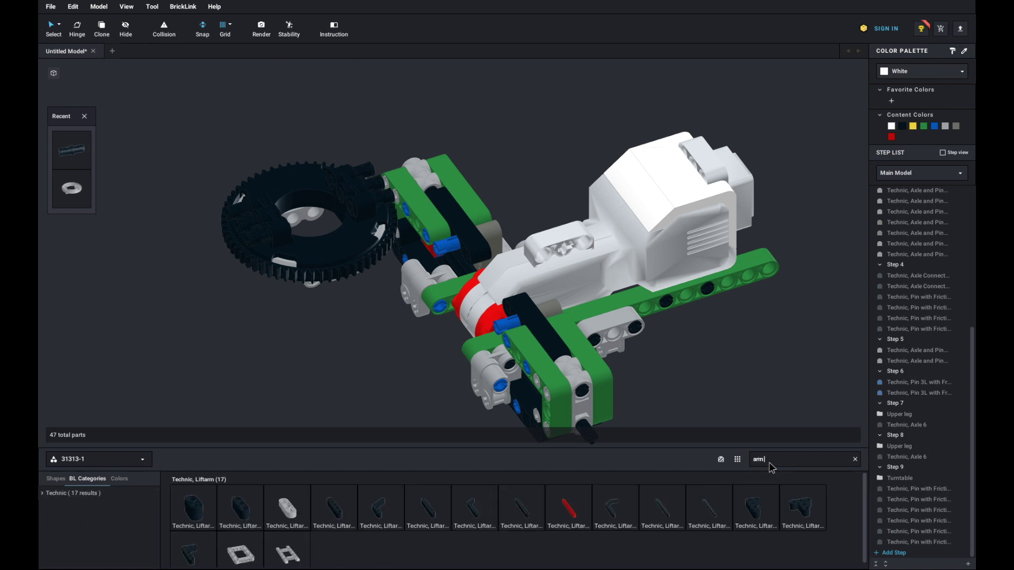
{"action": "type", "text": " 9"}
Add two black 1 x 9 thick liftarms, rotated to lie along the lugs, onto the pin rows on both sides of the turntable
{"action": "left_click_drag", "start_coordinate": [245, 519], "coordinate": [319, 324]}
{"action": "key", "text": "Right"}
{"action": "key", "text": "Right"}
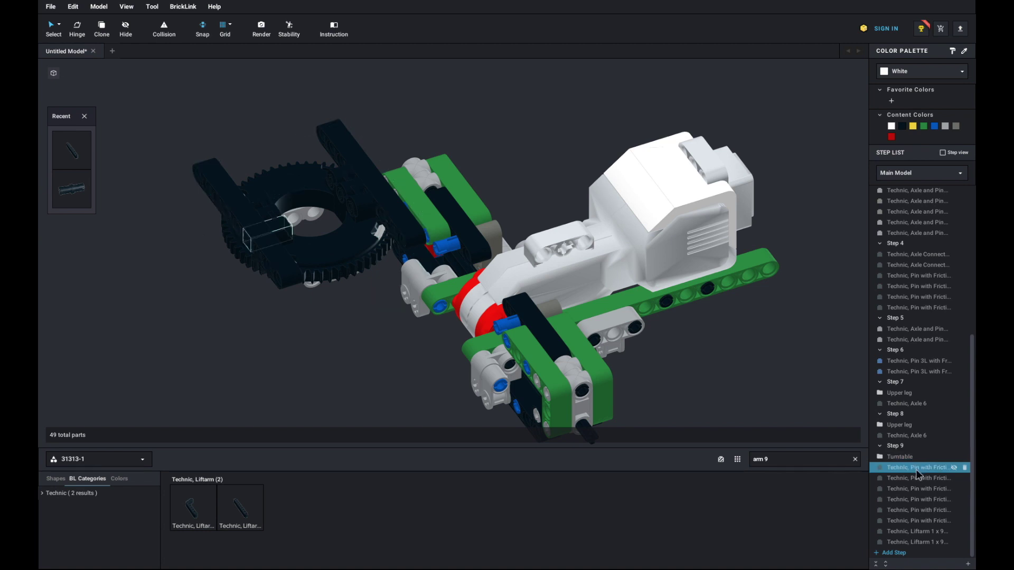
Add Step 10 to the step list and move both 1 x 9 liftarms into it
{"action": "left_click", "coordinate": [894, 552]}
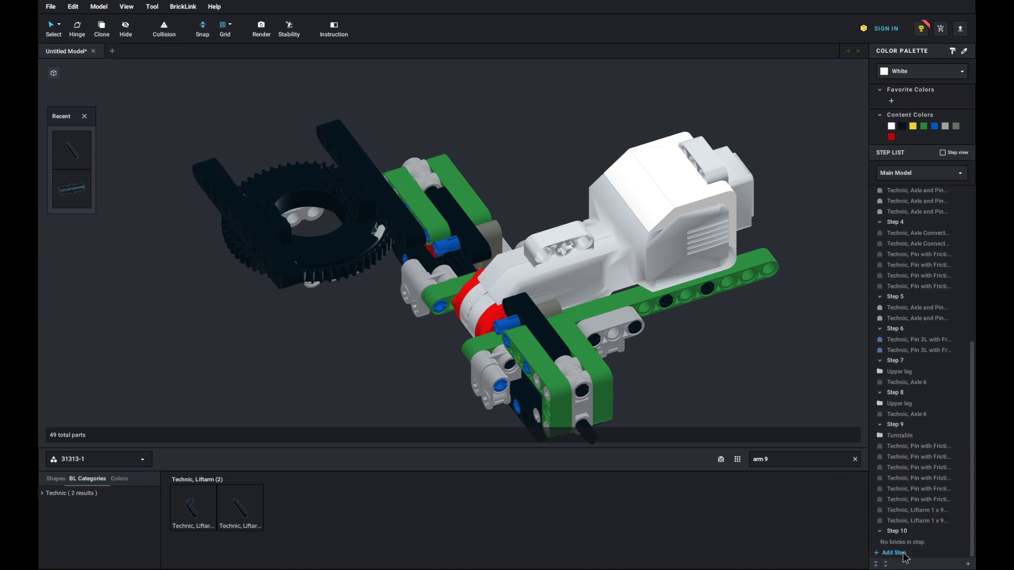
{"action": "left_click", "coordinate": [917, 510]}
{"action": "left_click_drag", "start_coordinate": [917, 519], "coordinate": [920, 547]}
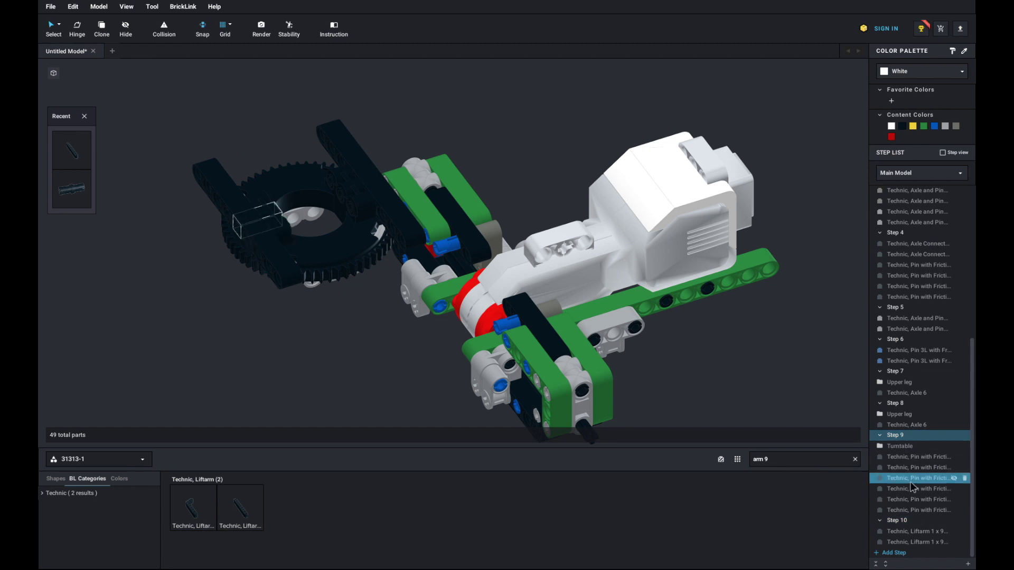
{"action": "left_click", "coordinate": [921, 542]}
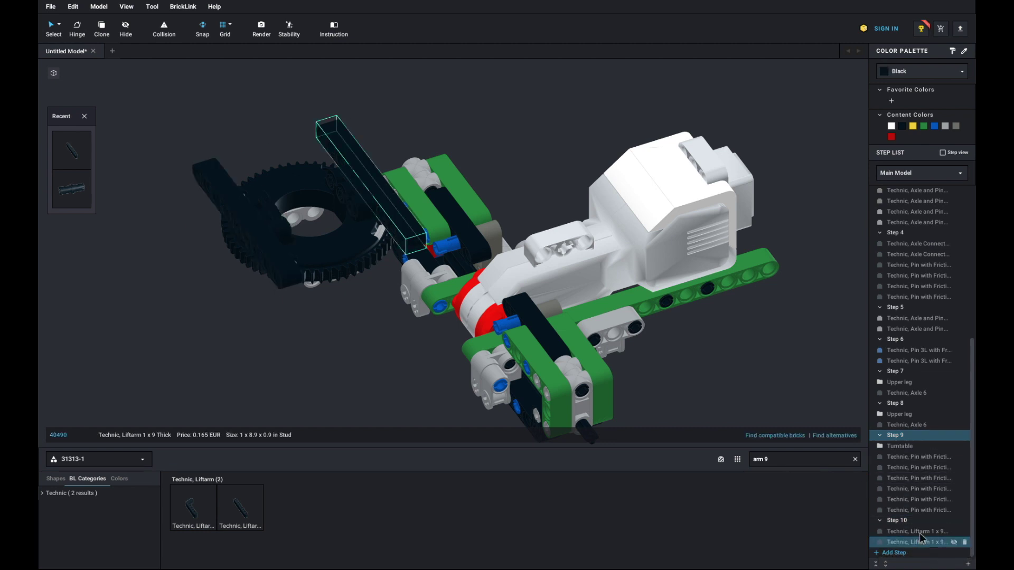
Group the Turntable submodel, its six friction pins and both 1 x 9 liftarms into a submodel named "Body joint"
{"action": "left_click", "coordinate": [904, 457]}
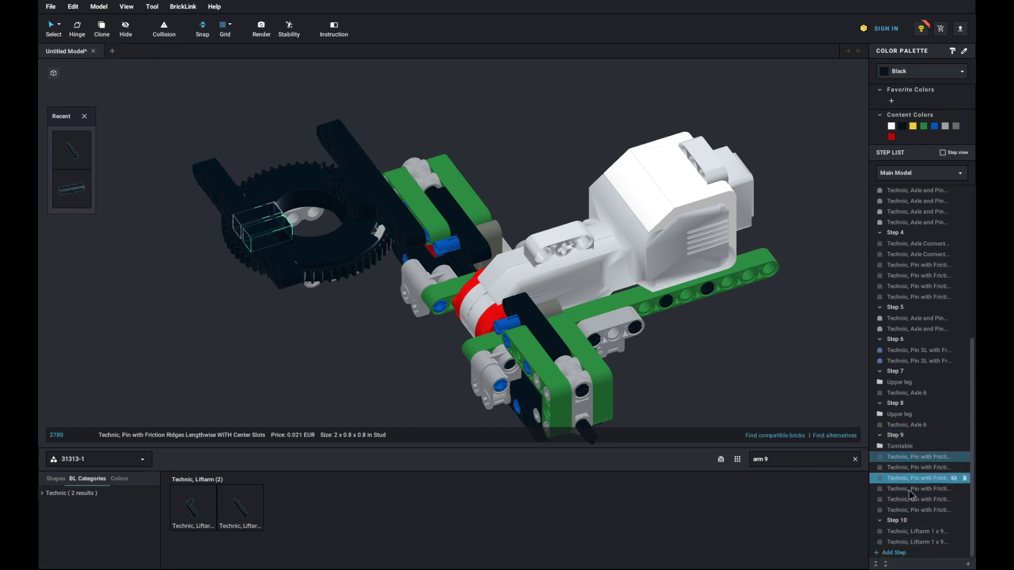
{"action": "left_click", "coordinate": [900, 447]}
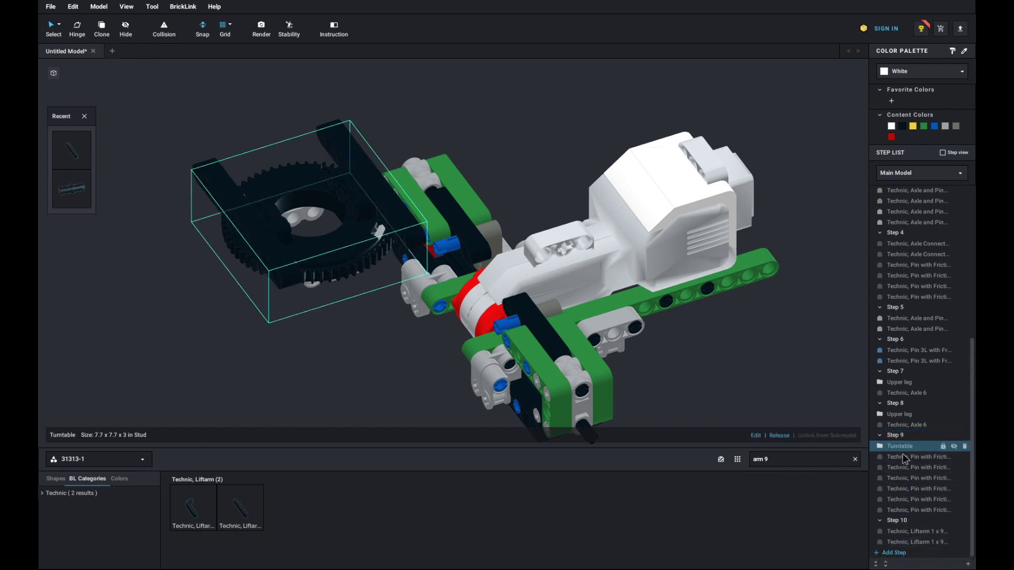
{"action": "left_click", "coordinate": [905, 542], "text": "shift"}
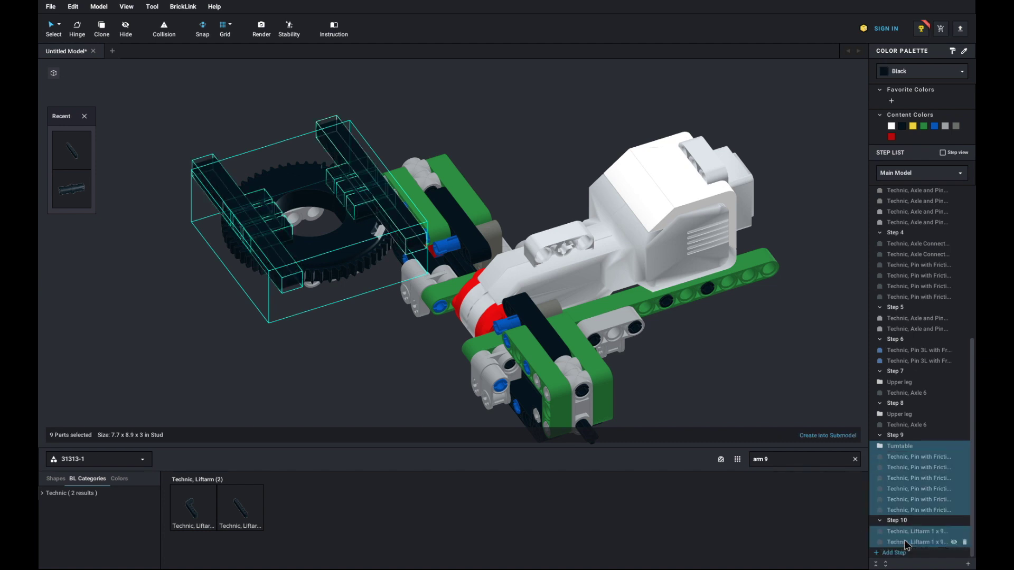
{"action": "left_click", "coordinate": [830, 436]}
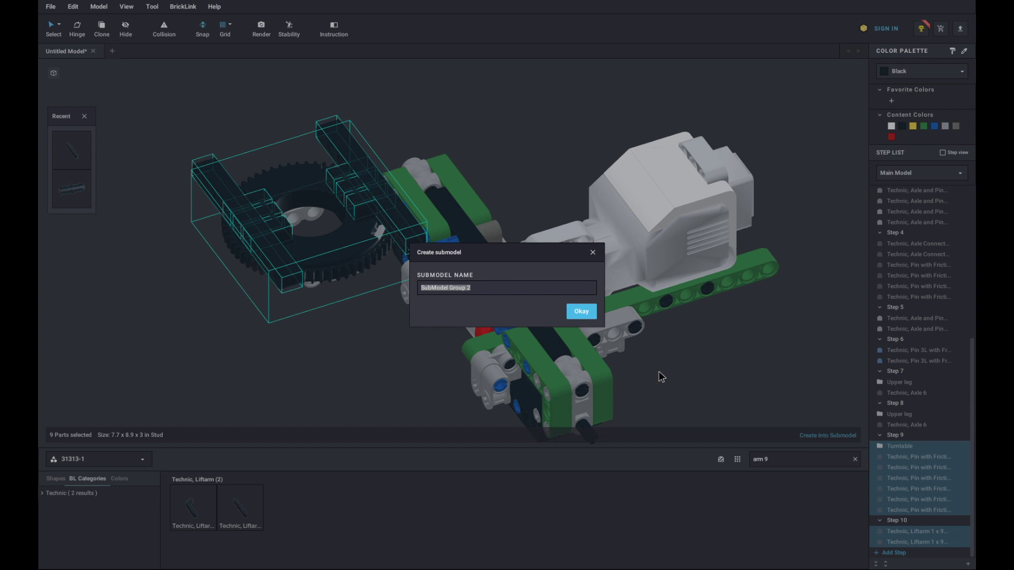
{"action": "type", "text": "Body joint"}
{"action": "key", "text": "Return"}
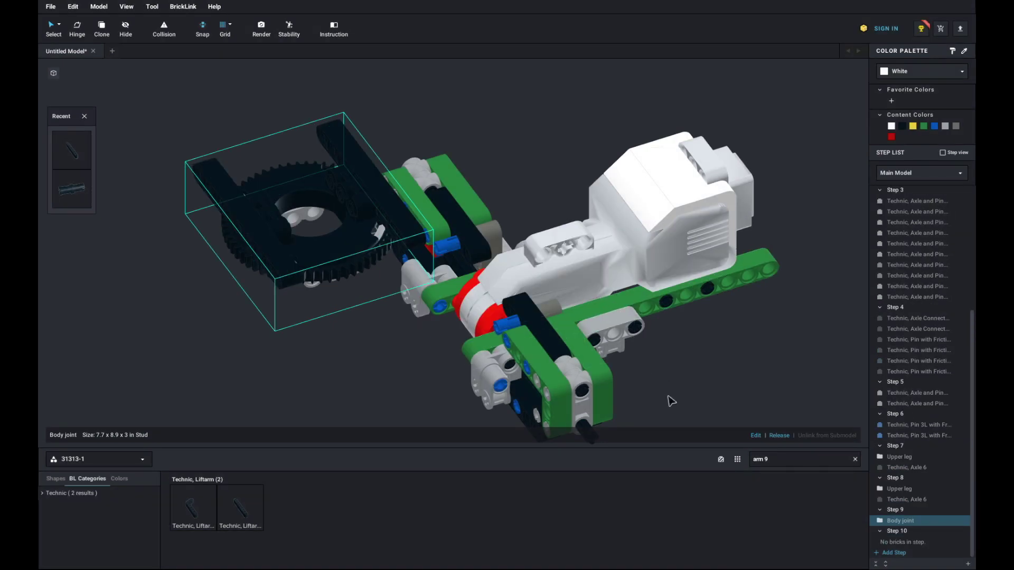
Move the Body joint submodel into free space, clear of the motor and legs, and deselect it
{"action": "scroll", "coordinate": [667, 392], "scroll_direction": "down", "scroll_amount": 3}
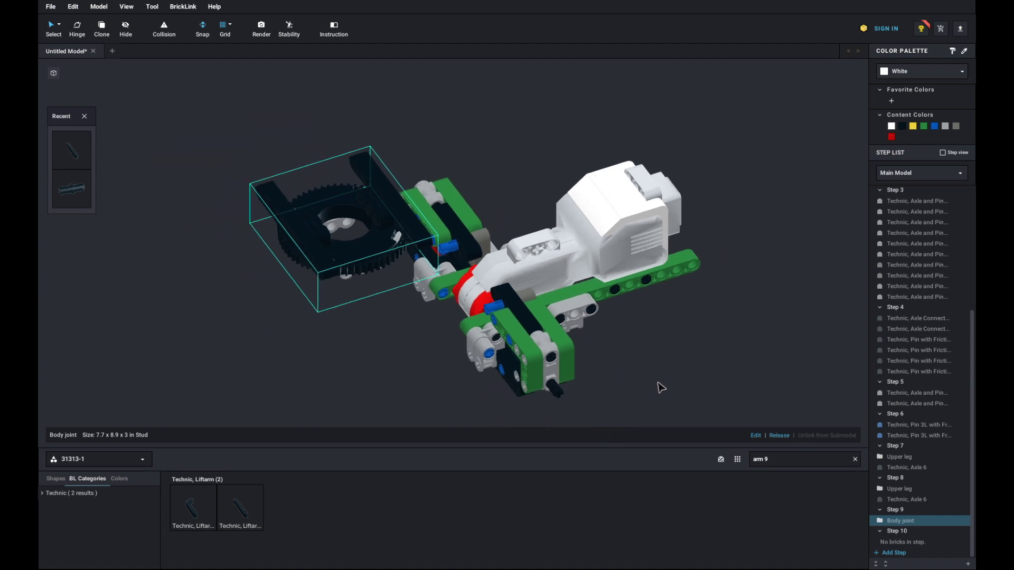
{"action": "scroll", "coordinate": [661, 389], "scroll_direction": "up", "scroll_amount": 1}
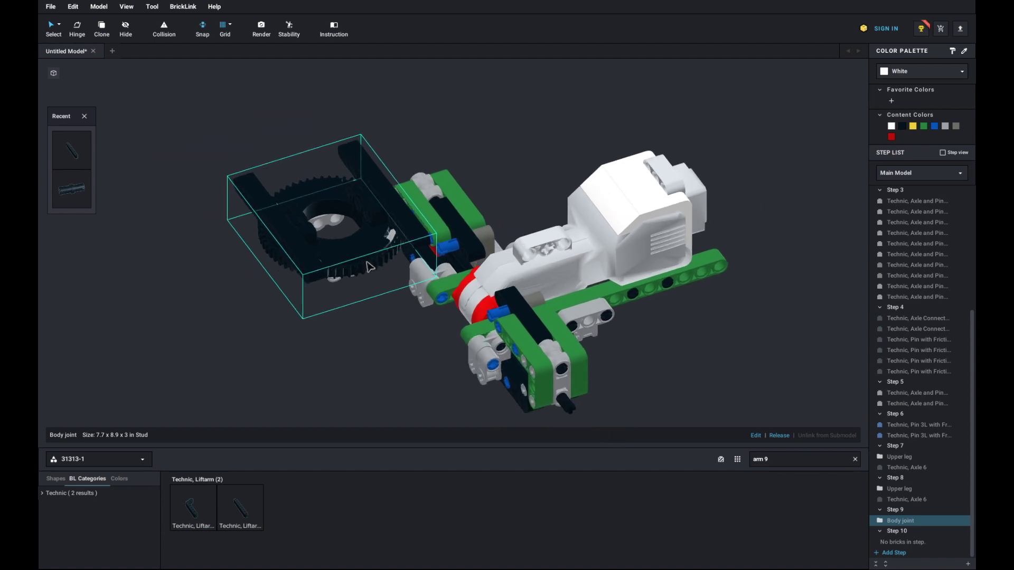
{"action": "left_click_drag", "start_coordinate": [366, 266], "coordinate": [291, 319]}
{"action": "left_click", "coordinate": [370, 412]}
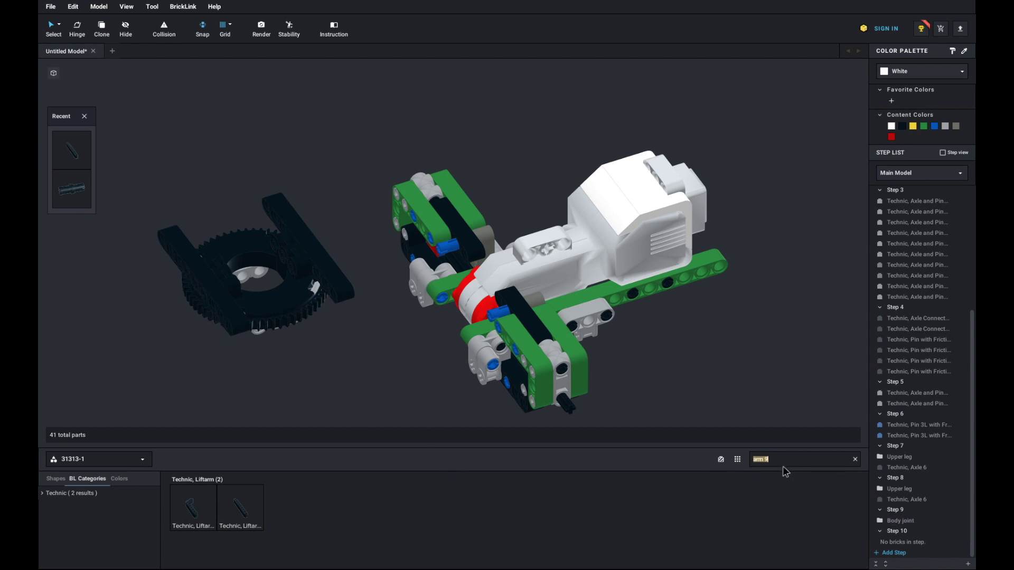
Switch the parts palette to set 42080-1 and search it for "ax 7"
{"action": "left_click", "coordinate": [119, 463]}
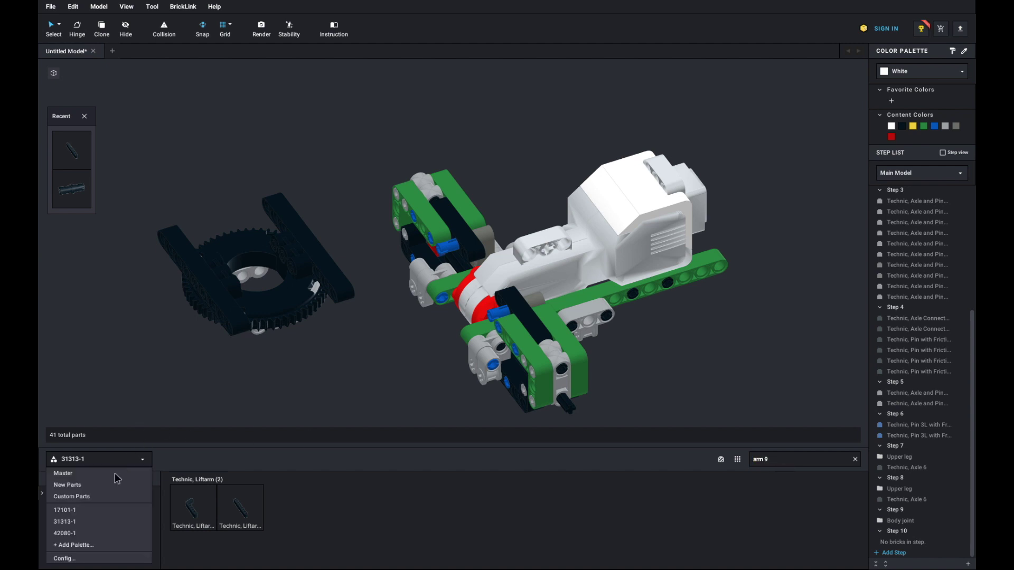
{"action": "left_click", "coordinate": [90, 534]}
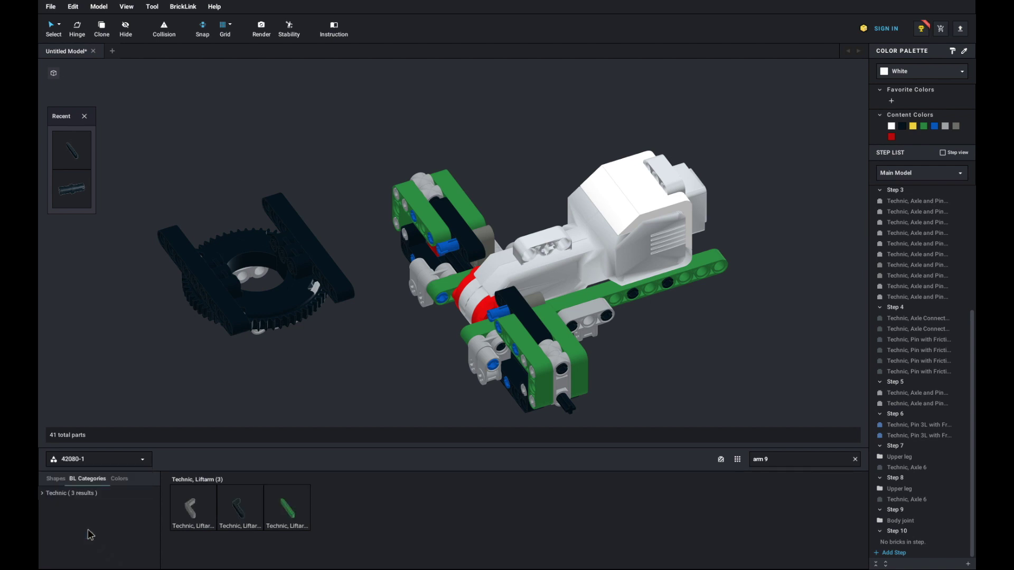
{"action": "left_click", "coordinate": [780, 463]}
{"action": "key", "text": "ctrl+a"}
{"action": "type", "text": "ax7"}
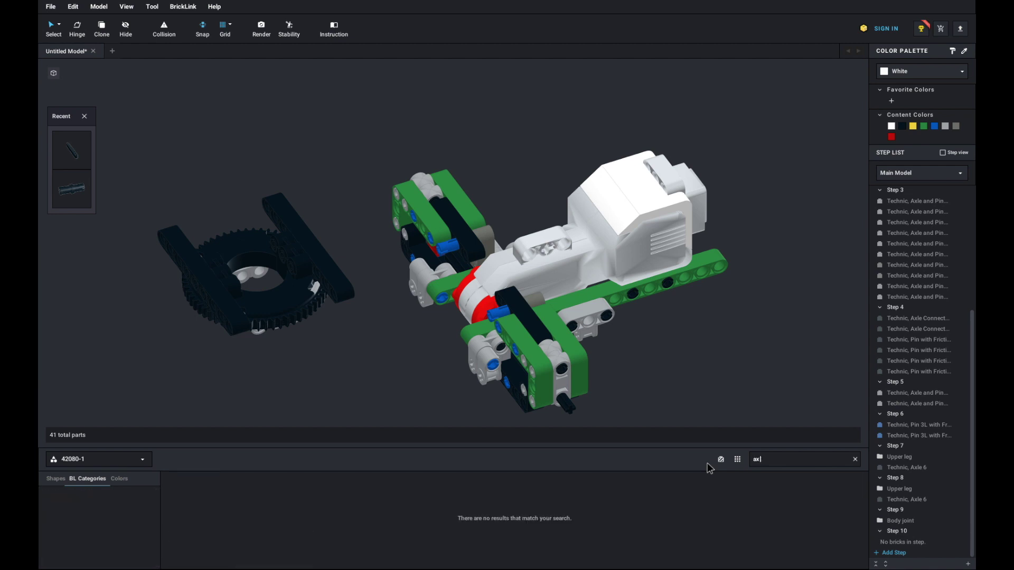
{"action": "key", "text": "BackSpace"}
{"action": "type", "text": "7"}
Insert two yellow Technic Axle 7 parts lengthwise through the grey connectors on the model's underside, one on each side of the motor
{"action": "left_click_drag", "start_coordinate": [202, 504], "coordinate": [535, 358]}
{"action": "right_click_drag", "start_coordinate": [534, 359], "coordinate": [557, 334]}
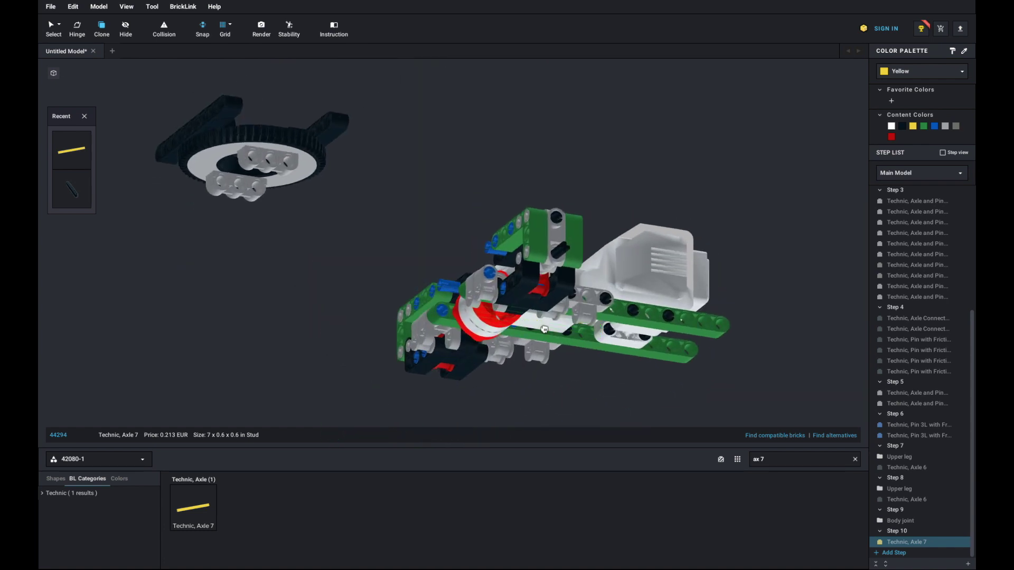
{"action": "left_click", "coordinate": [526, 306]}
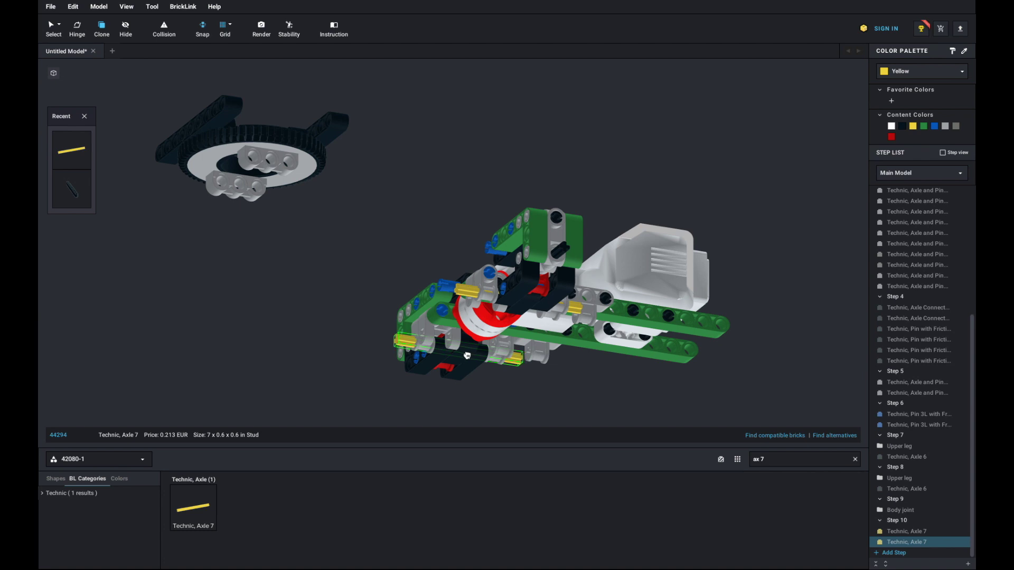
{"action": "left_click", "coordinate": [467, 355]}
{"action": "key", "text": "Escape"}
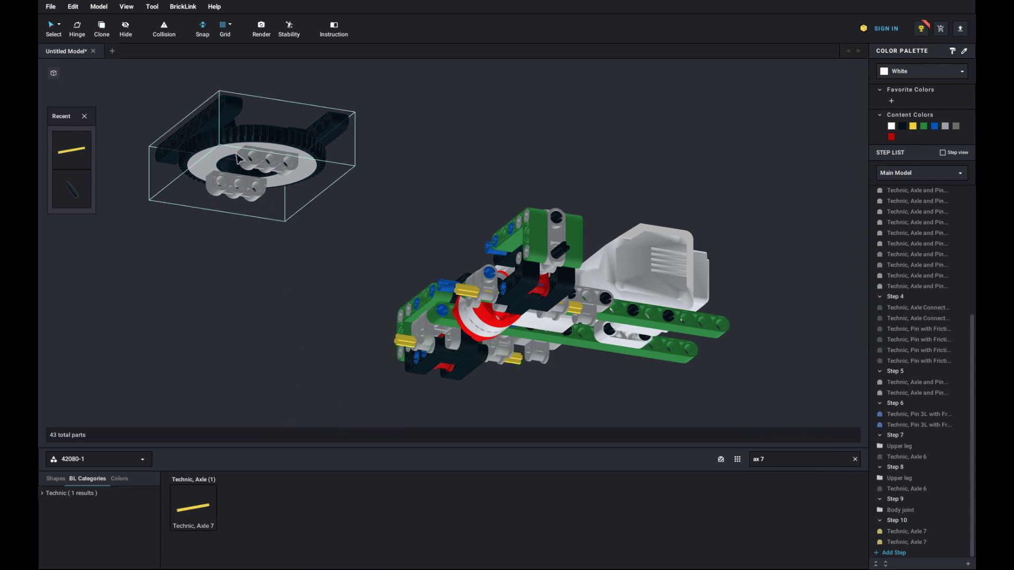
Fit the Body joint submodel onto the model's underside, with its liftarms on the two yellow axles
{"action": "left_click_drag", "start_coordinate": [238, 158], "coordinate": [478, 351]}
{"action": "left_click", "coordinate": [621, 380]}
{"action": "right_click_drag", "start_coordinate": [621, 380], "coordinate": [592, 387]}
Examine the Body joint's fit on the model in the standard end, underside and side views
{"action": "mouse_move", "coordinate": [55, 73]}
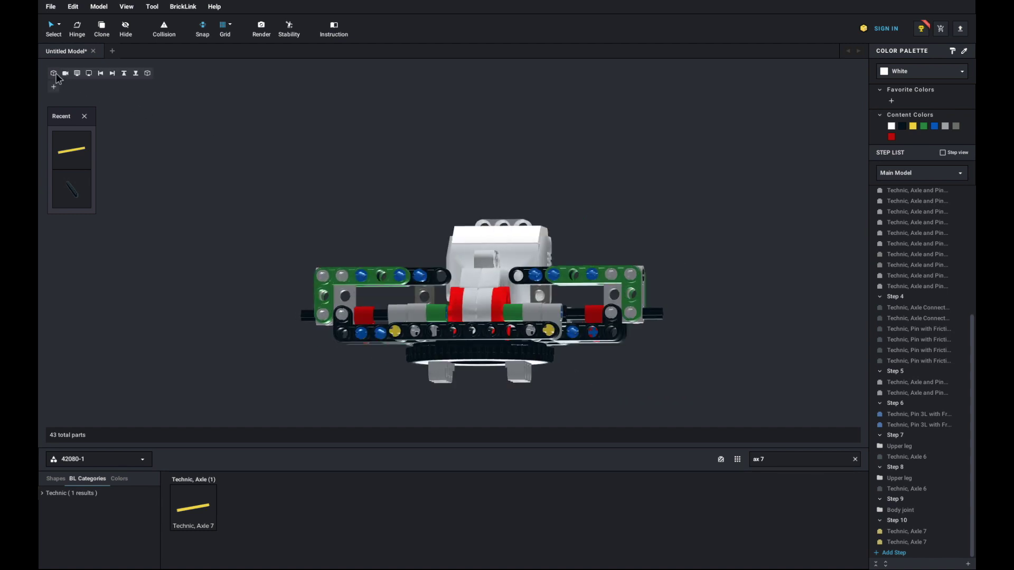
{"action": "left_click", "coordinate": [101, 74]}
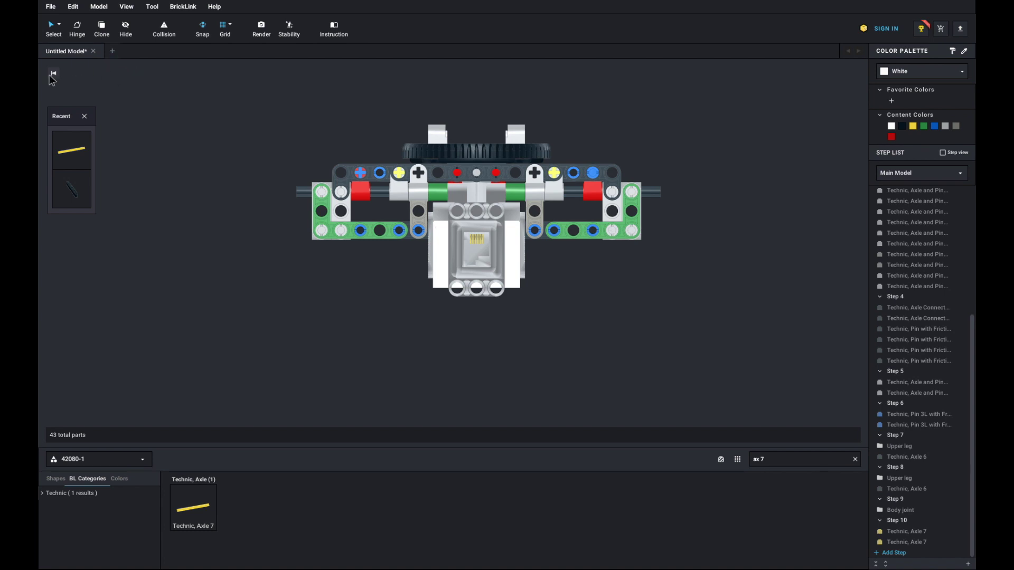
{"action": "mouse_move", "coordinate": [54, 74]}
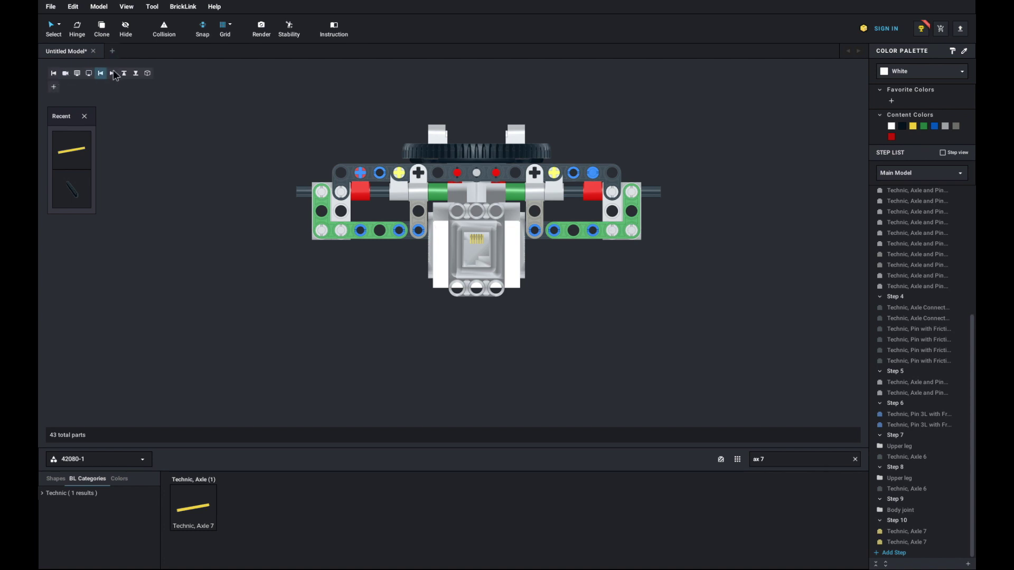
{"action": "left_click", "coordinate": [140, 74]}
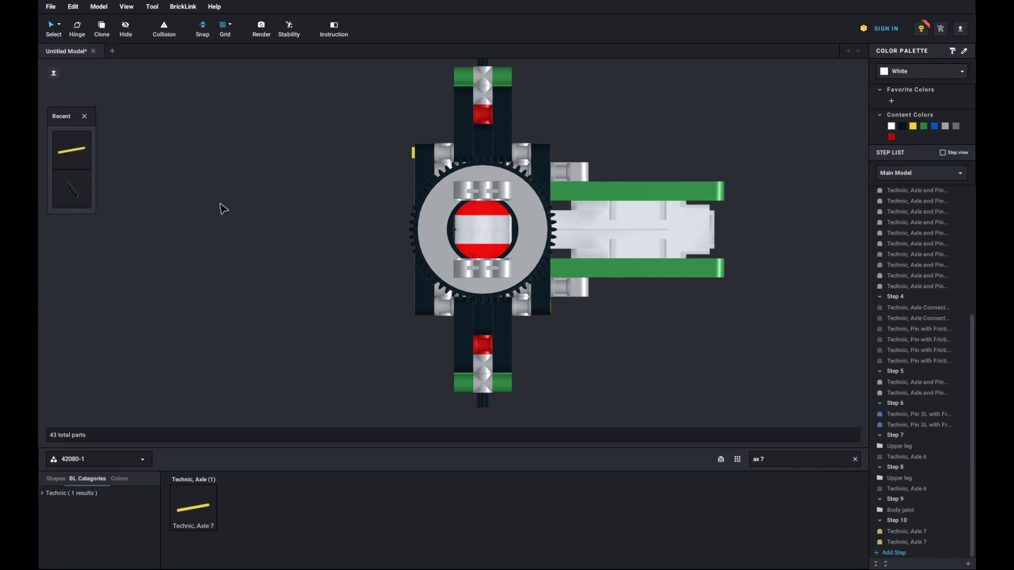
{"action": "mouse_move", "coordinate": [56, 77]}
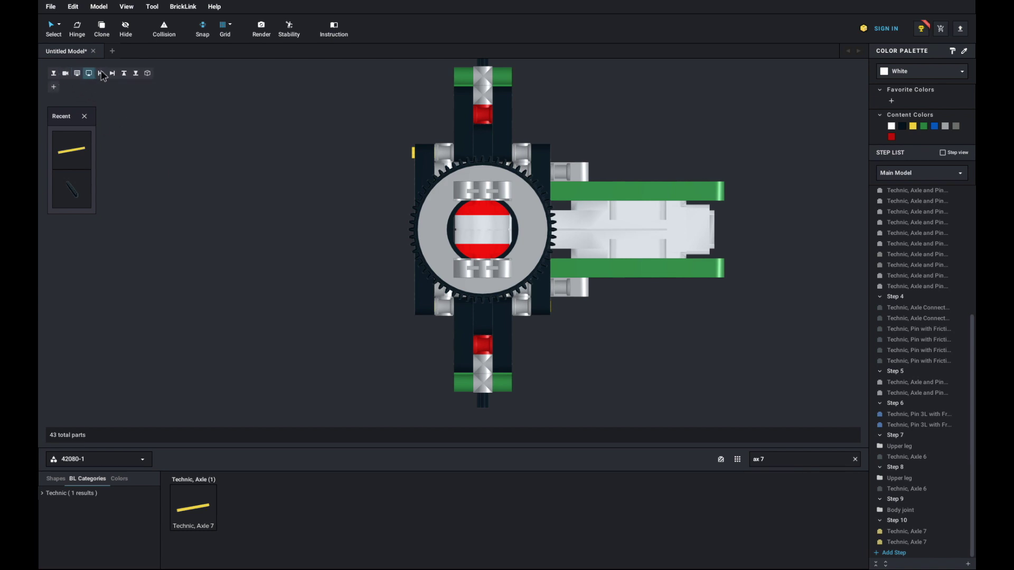
{"action": "left_click", "coordinate": [106, 78]}
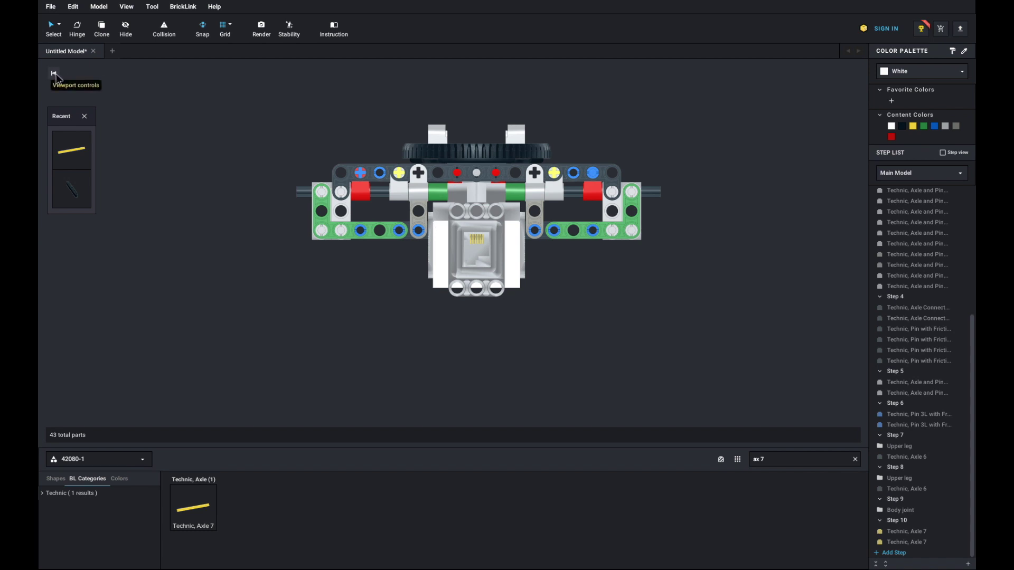
{"action": "mouse_move", "coordinate": [55, 77]}
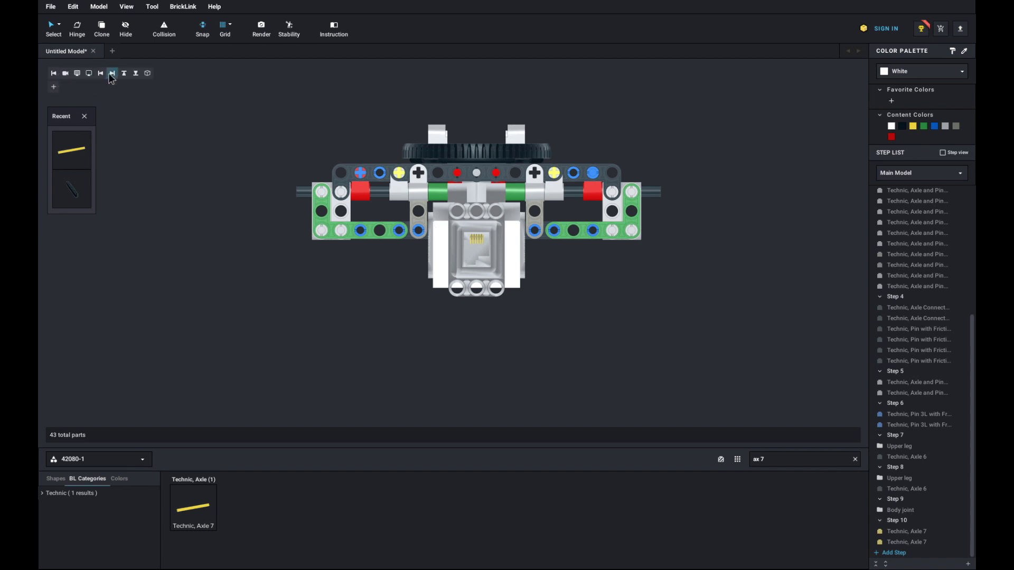
{"action": "left_click", "coordinate": [84, 75]}
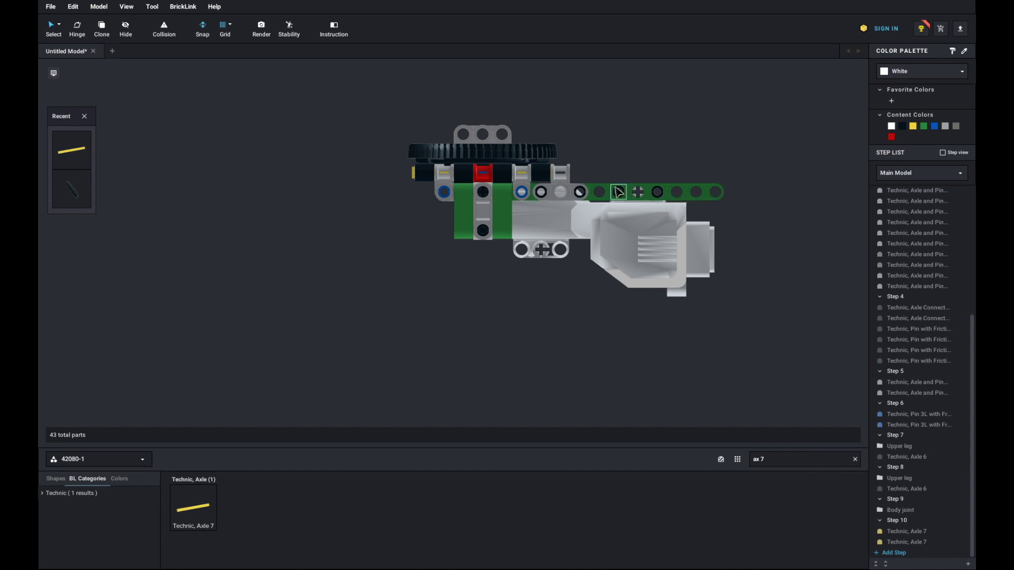
Align the Body joint submodel lengthwise with the connectors on the model's underside
{"action": "scroll", "coordinate": [680, 125], "scroll_direction": "up", "scroll_amount": 5}
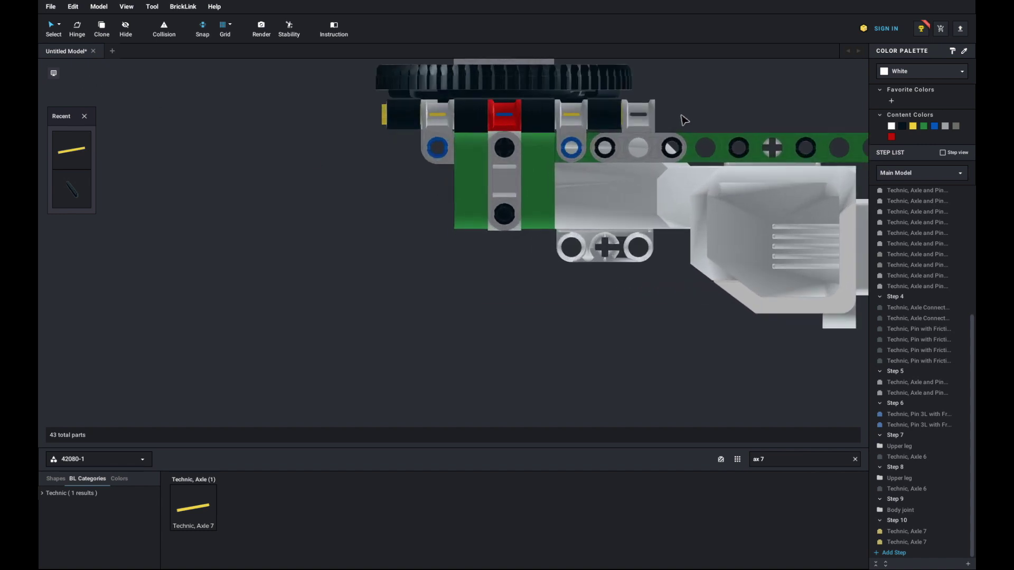
{"action": "left_click", "coordinate": [612, 78]}
{"action": "scroll", "coordinate": [682, 95], "scroll_direction": "up", "scroll_amount": 1}
{"action": "scroll", "coordinate": [684, 95], "scroll_direction": "down", "scroll_amount": 3}
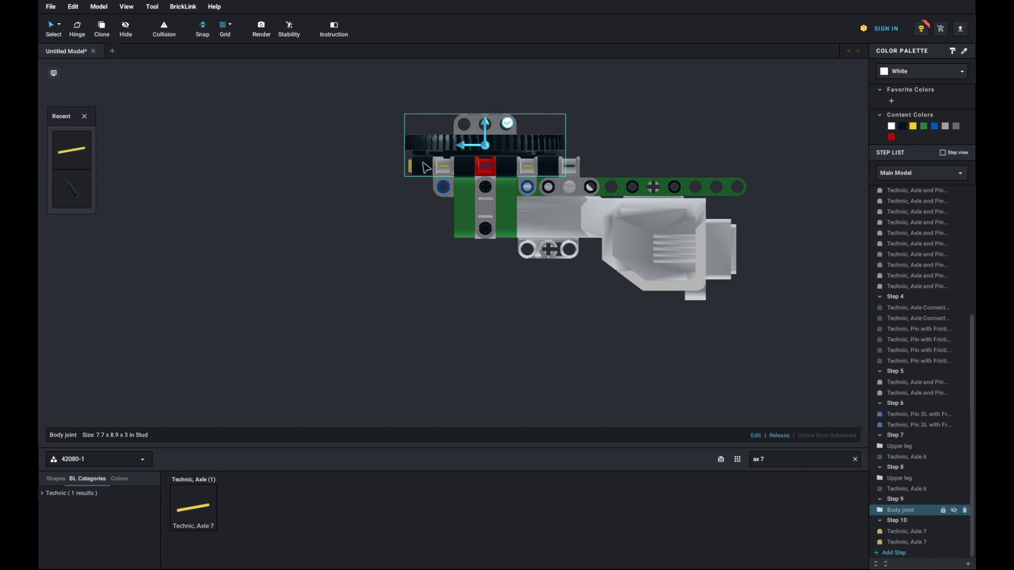
{"action": "scroll", "coordinate": [577, 141], "scroll_direction": "up", "scroll_amount": 3}
{"action": "scroll", "coordinate": [540, 135], "scroll_direction": "up", "scroll_amount": 3}
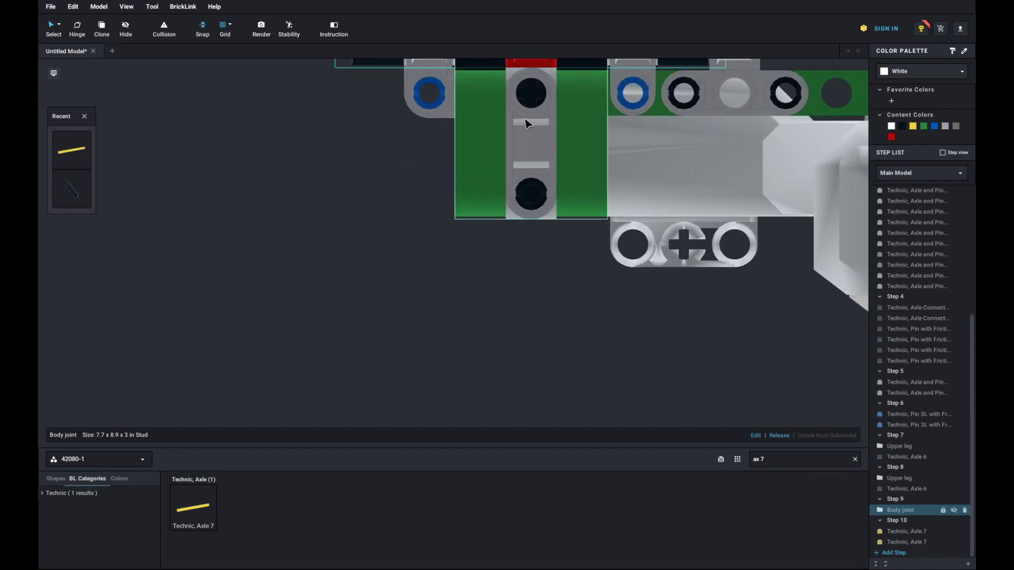
{"action": "middle_click_drag", "start_coordinate": [526, 121], "coordinate": [426, 312]}
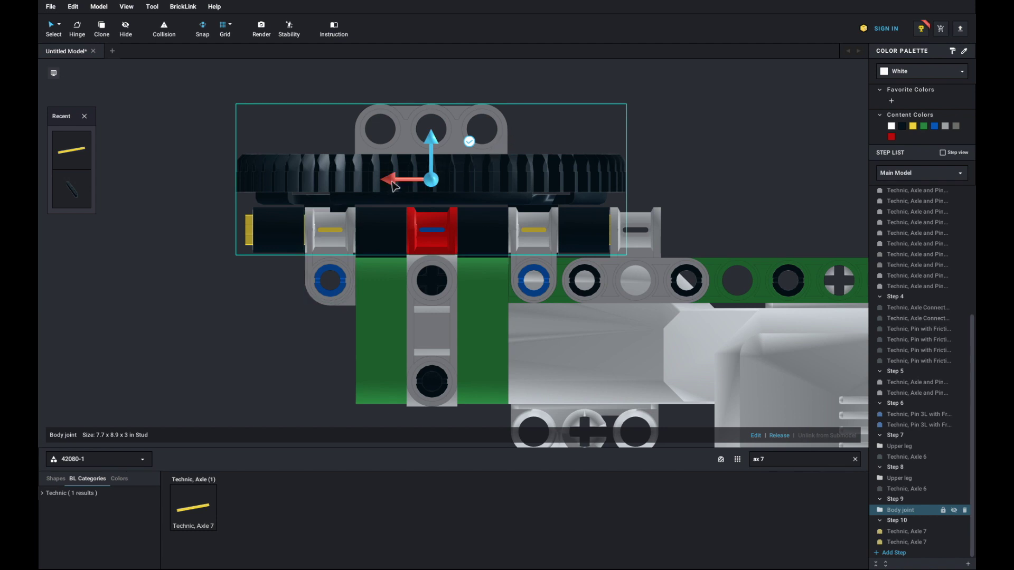
{"action": "left_click_drag", "start_coordinate": [395, 181], "coordinate": [395, 182]}
Shift the yellow Axle 7 slightly lengthwise so its end sits flush with the outer face of the Body joint's liftarm
{"action": "left_click", "coordinate": [253, 235]}
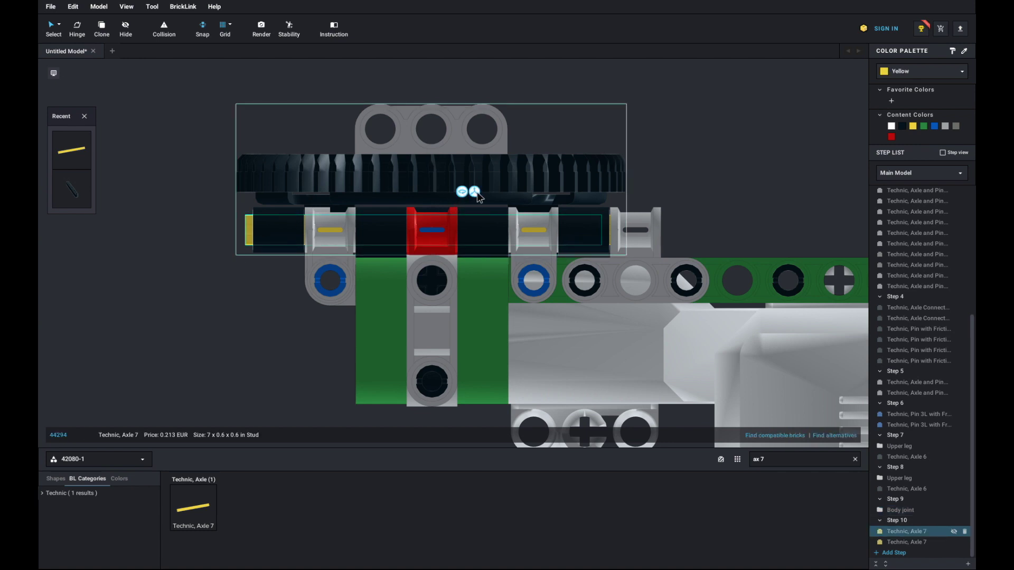
{"action": "left_click", "coordinate": [477, 194]}
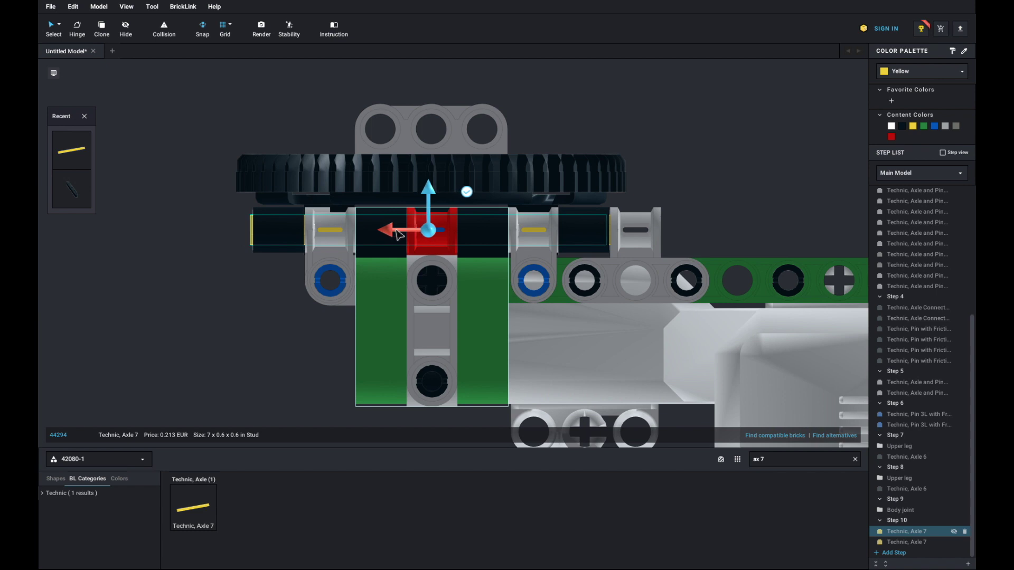
{"action": "left_click_drag", "start_coordinate": [397, 234], "coordinate": [394, 235]}
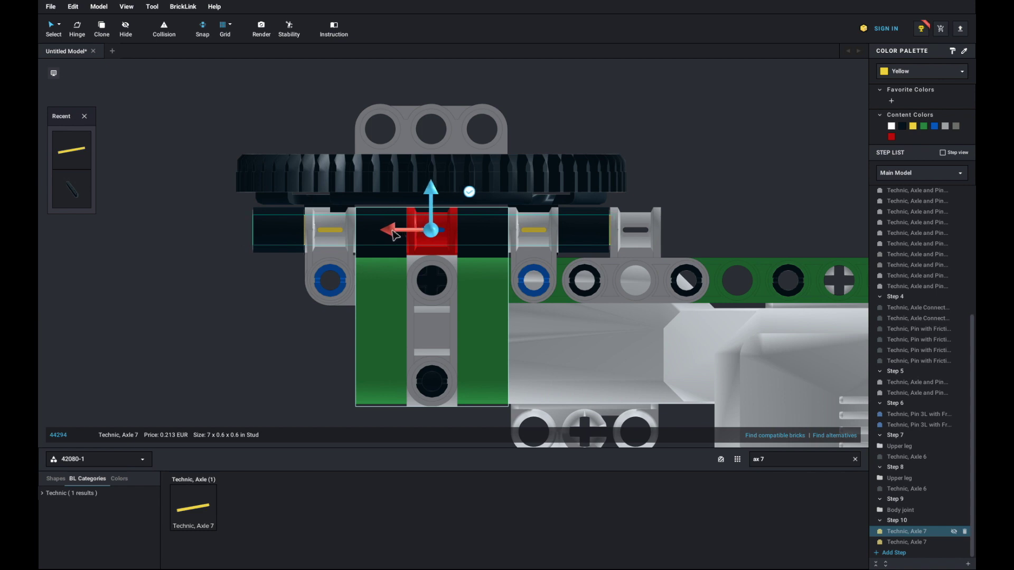
{"action": "left_click", "coordinate": [283, 355]}
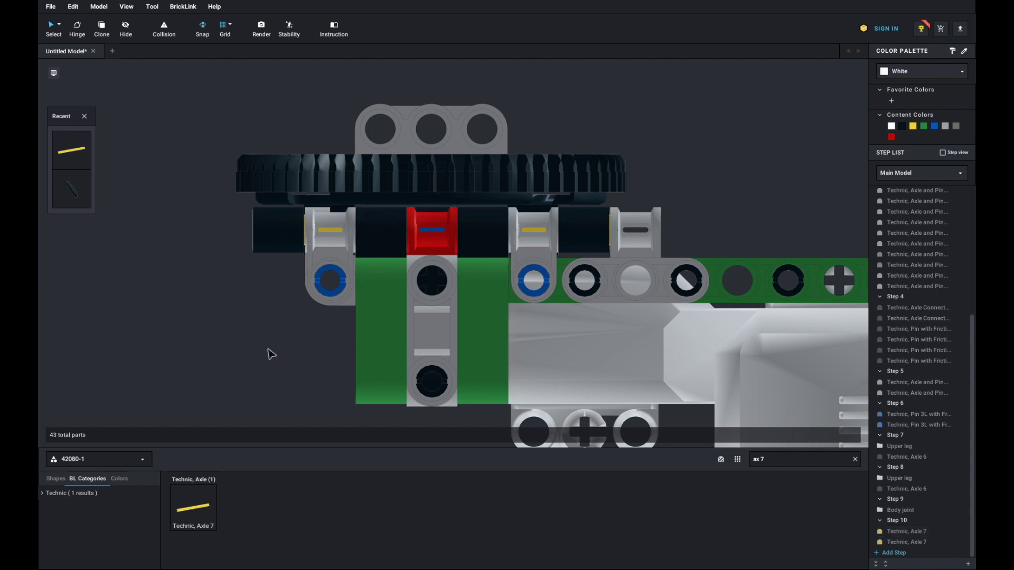
Move both yellow Axle 7 parts from Step 10 into Step 9, after the Body joint
{"action": "middle_click_drag", "start_coordinate": [267, 349], "coordinate": [283, 351]}
{"action": "key", "text": "p"}
{"action": "key", "text": "p"}
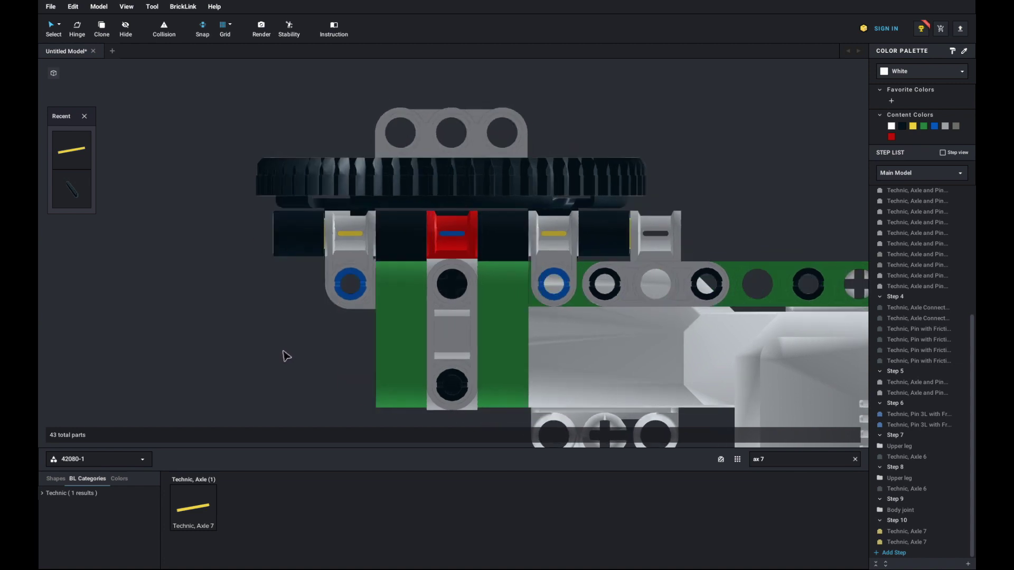
{"action": "right_click_drag", "start_coordinate": [284, 352], "coordinate": [290, 359]}
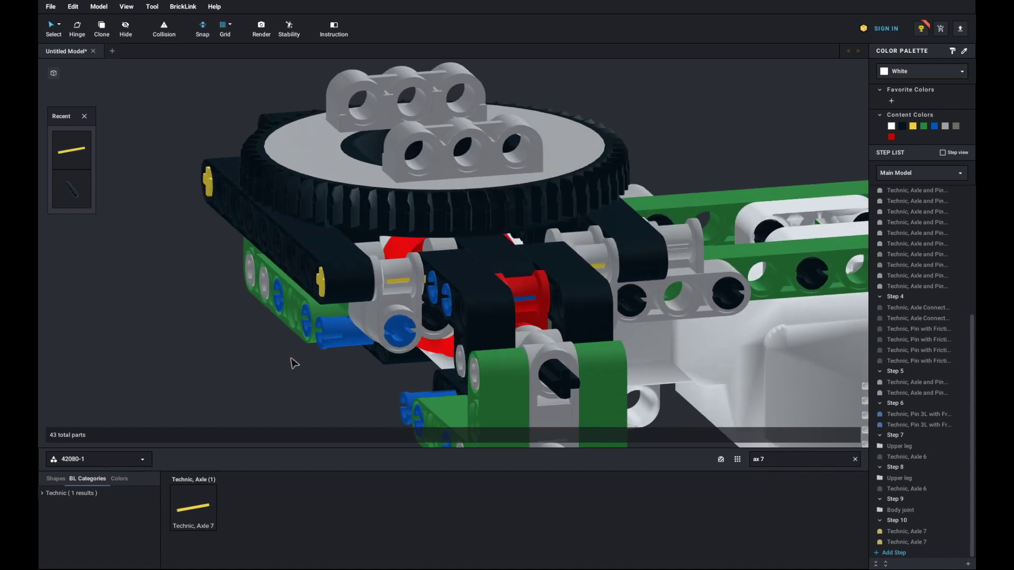
{"action": "scroll", "coordinate": [715, 354], "scroll_direction": "up", "scroll_amount": 3}
{"action": "scroll", "coordinate": [716, 358], "scroll_direction": "down", "scroll_amount": 3}
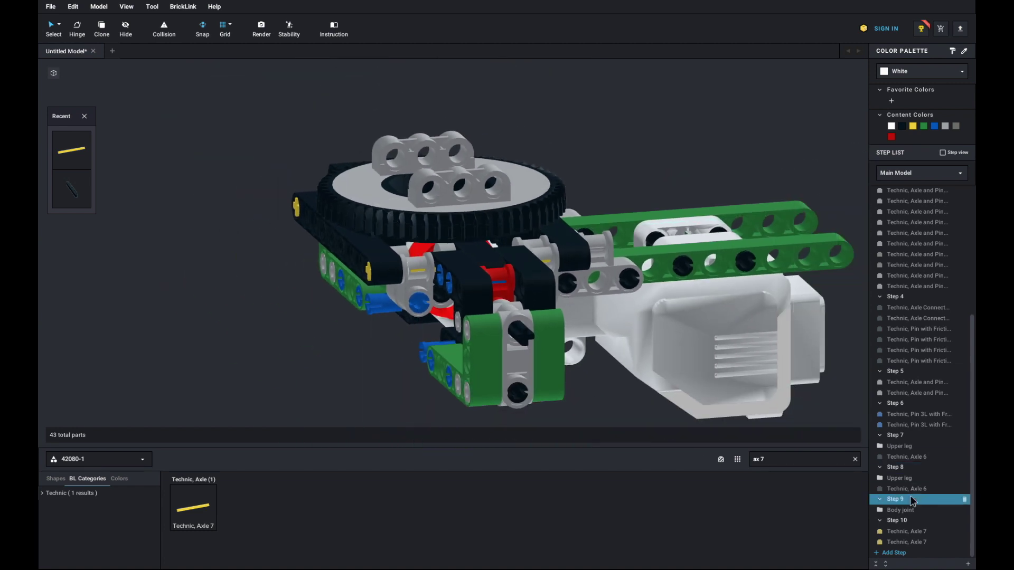
{"action": "left_click", "coordinate": [918, 533]}
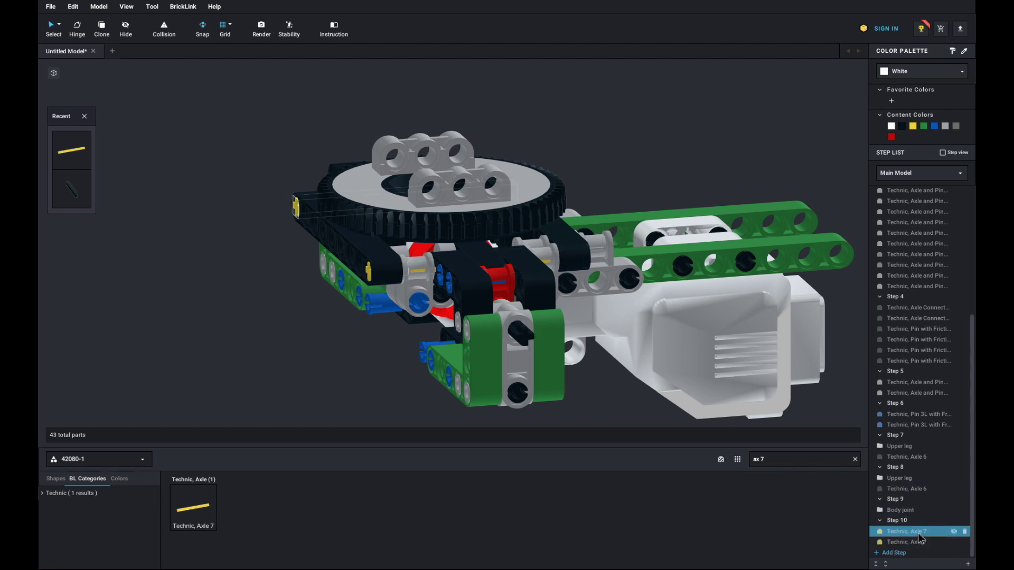
{"action": "mouse_move", "coordinate": [921, 536]}
{"action": "left_mouse_down"}
{"action": "mouse_move", "coordinate": [918, 520]}
{"action": "mouse_move", "coordinate": [921, 528]}
{"action": "left_mouse_up"}
{"action": "left_click", "coordinate": [920, 542]}
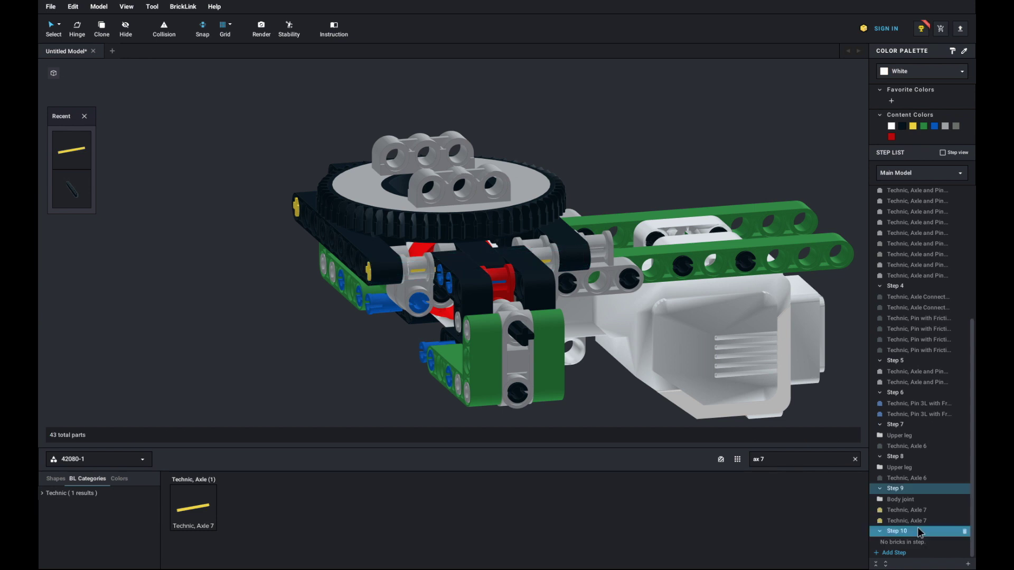
{"action": "left_click", "coordinate": [919, 501]}
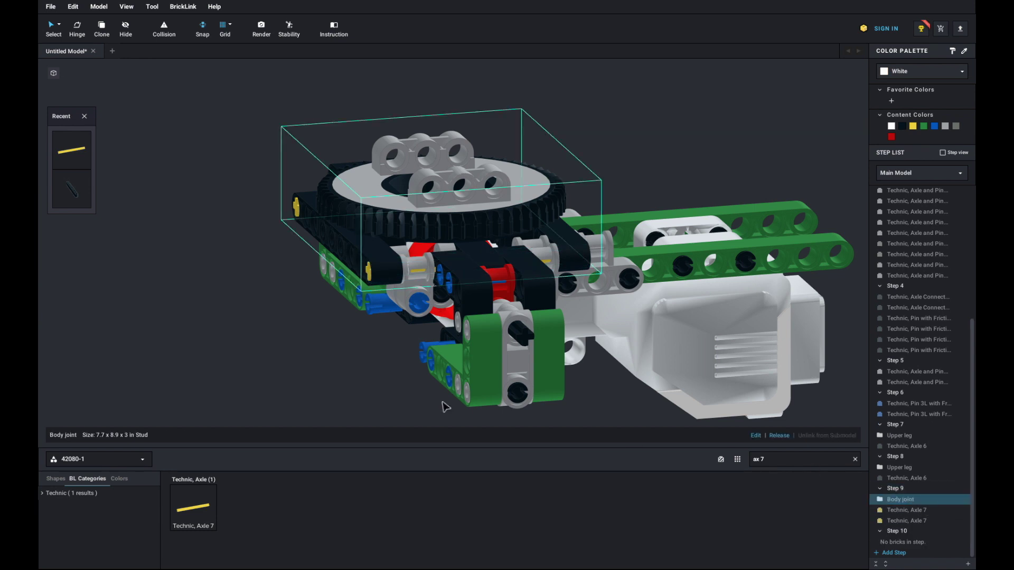
{"action": "left_click", "coordinate": [228, 361]}
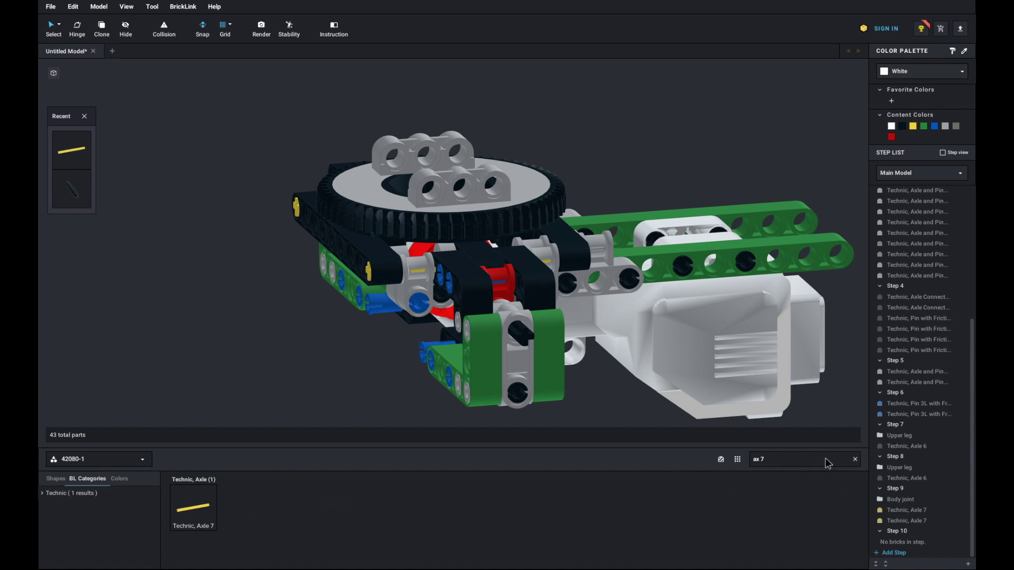
Search the parts palette for "ax 8" and switch the palette to set 31313-1
{"action": "left_click", "coordinate": [811, 465]}
{"action": "scroll", "coordinate": [605, 522], "scroll_direction": "down", "scroll_amount": 5}
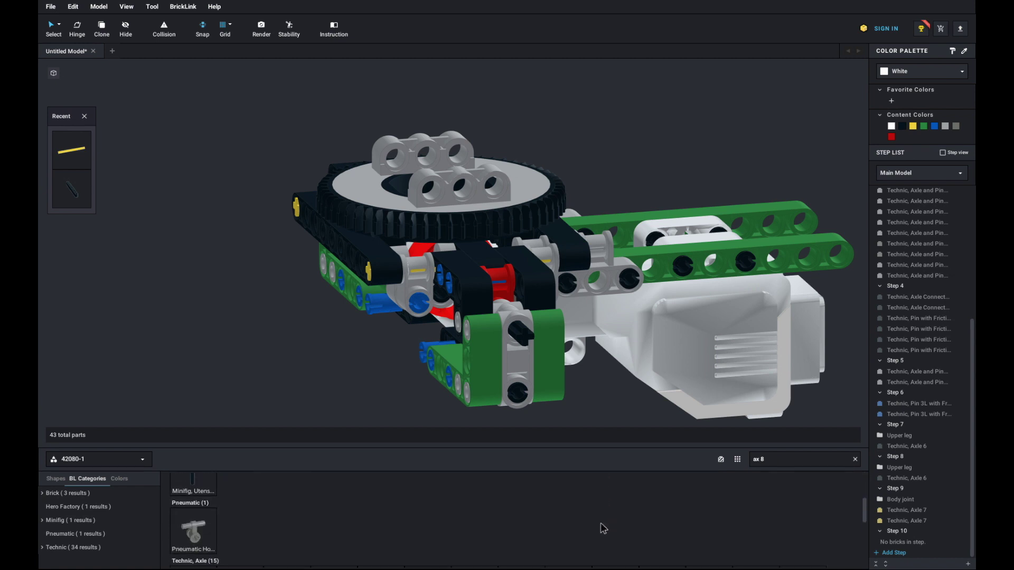
{"action": "scroll", "coordinate": [438, 530], "scroll_direction": "down", "scroll_amount": 3}
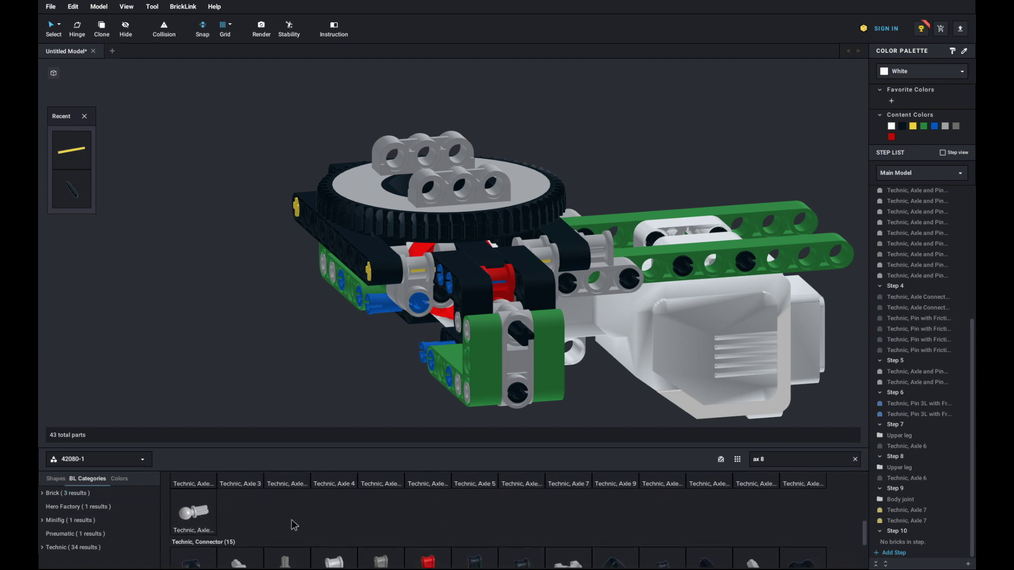
{"action": "left_click", "coordinate": [113, 460]}
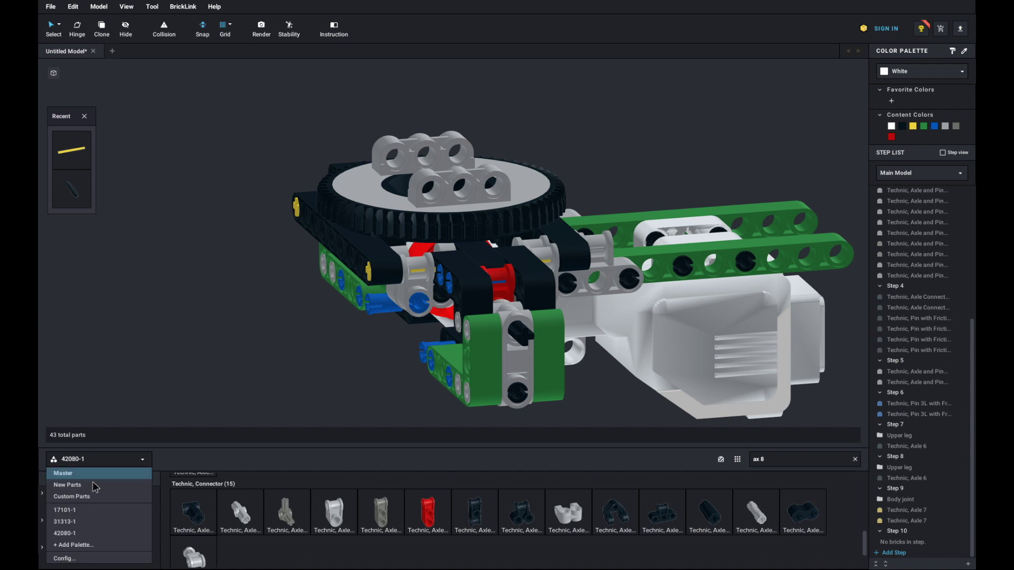
{"action": "left_click", "coordinate": [90, 523]}
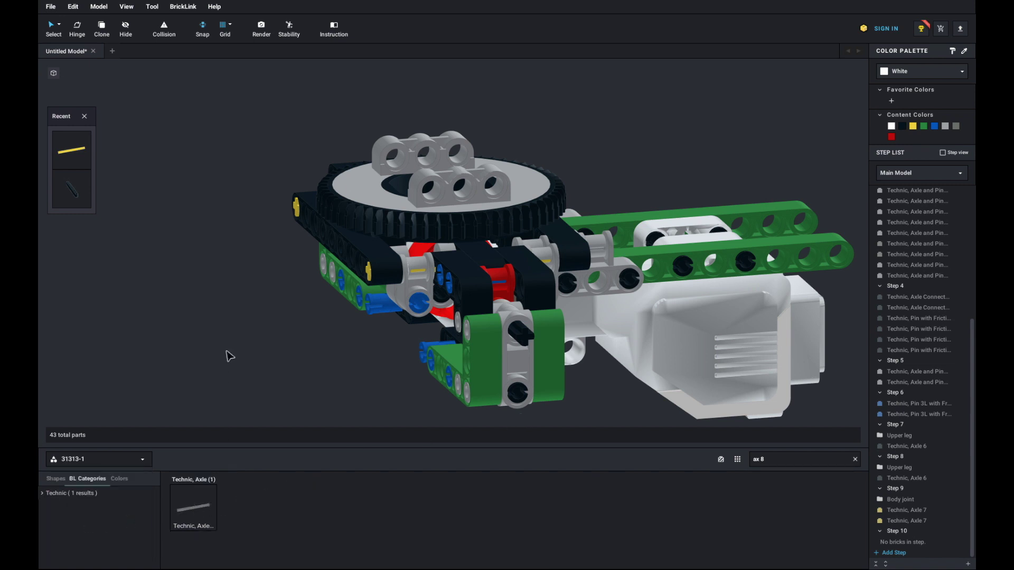
Insert two Axle 8 with Stop parts lengthwise through the Body joint's liftarms beside the yellow axles, and delete the spare loose one
{"action": "left_click", "coordinate": [207, 512]}
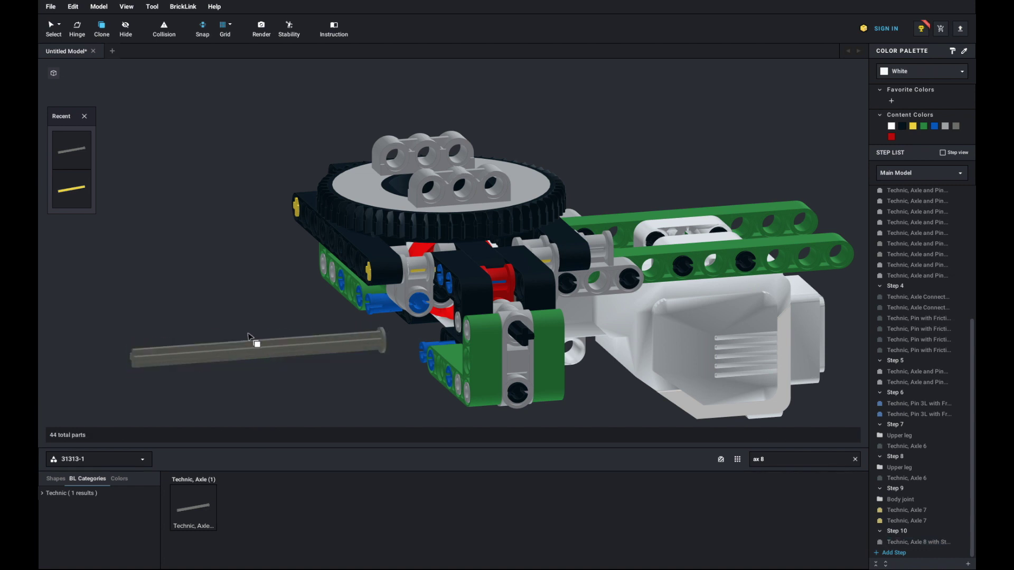
{"action": "left_click", "coordinate": [275, 359]}
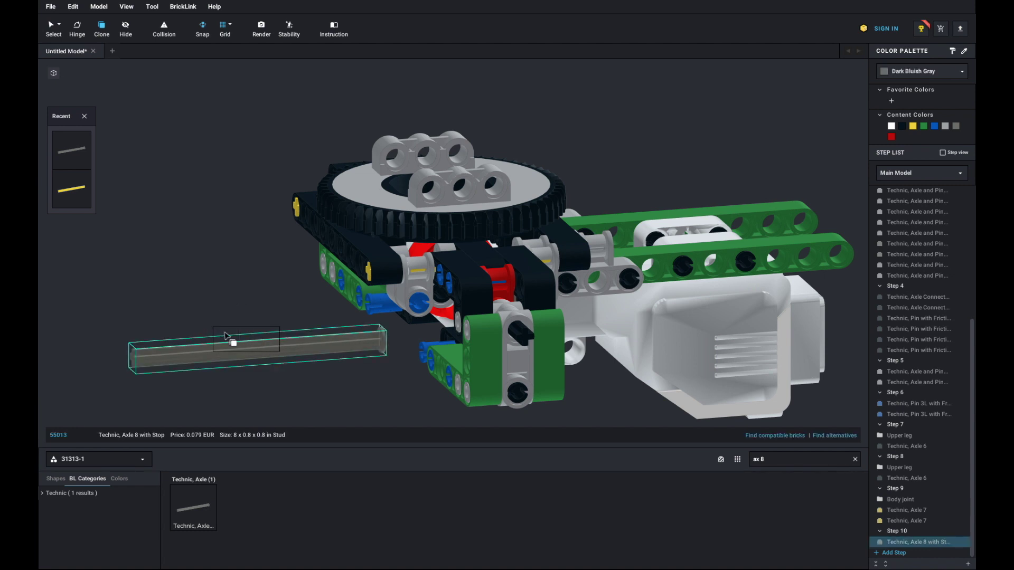
{"action": "key", "text": "ctrl+c"}
{"action": "key", "text": "ctrl+v"}
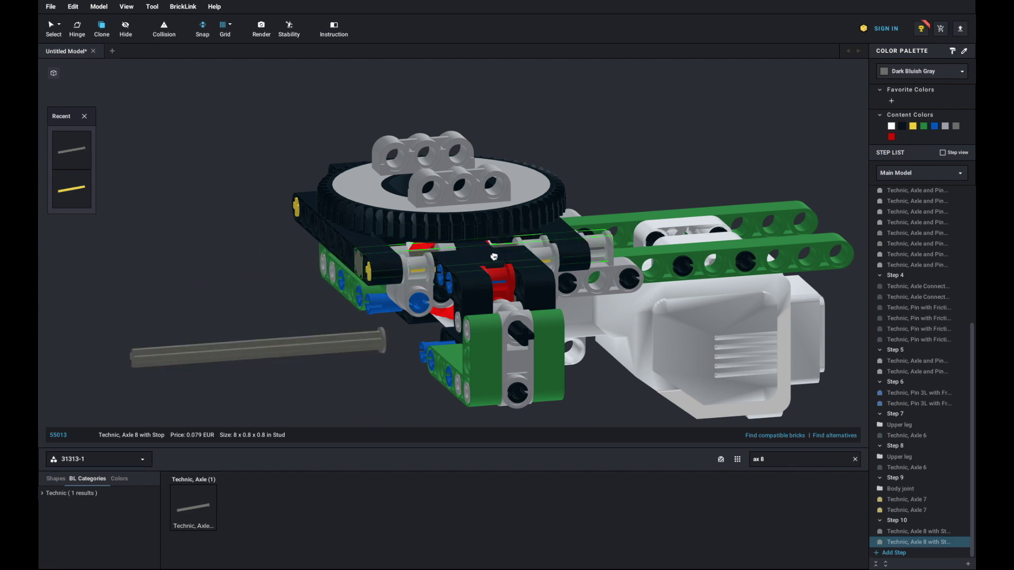
{"action": "left_click_drag", "start_coordinate": [494, 257], "coordinate": [441, 209]}
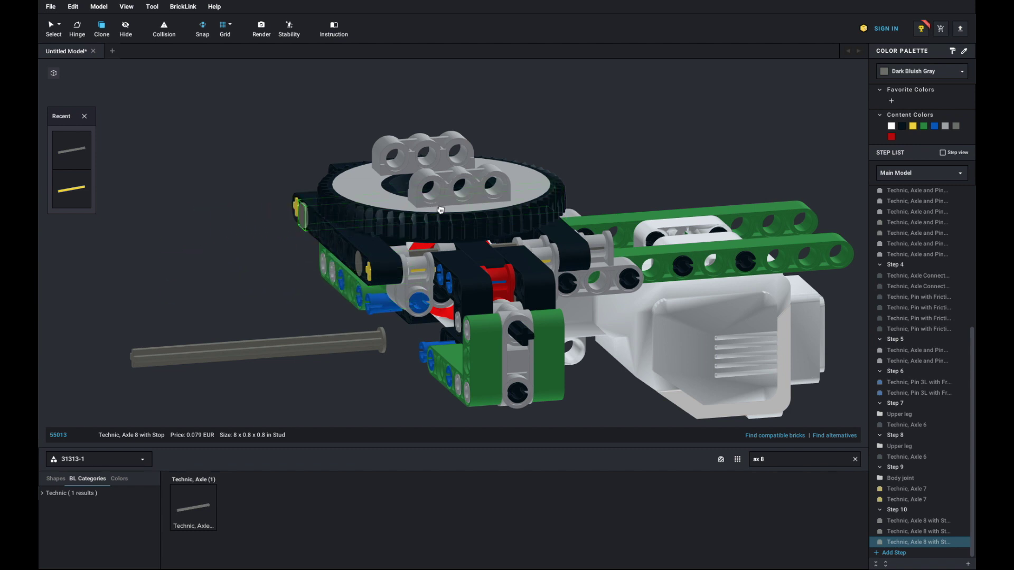
{"action": "left_click", "coordinate": [298, 306]}
{"action": "left_click", "coordinate": [262, 348]}
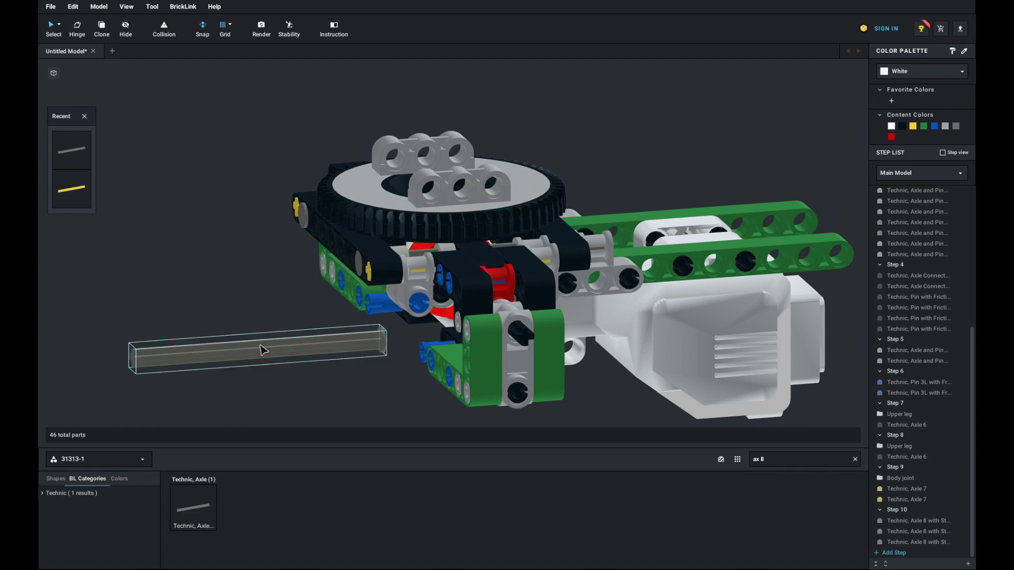
{"action": "key", "text": "Delete"}
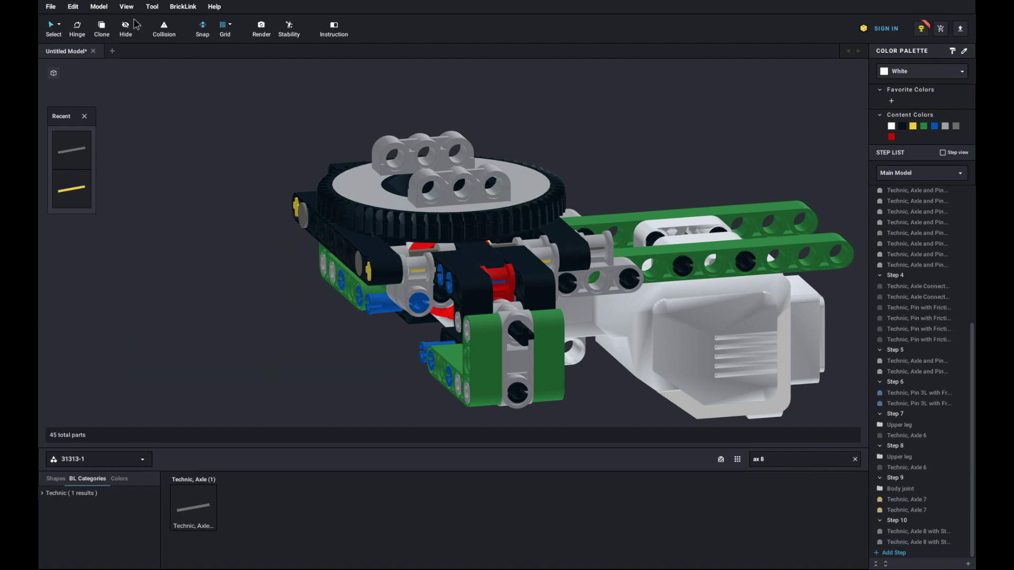
Shift an inserted Axle 8 with Stop lengthwise in the side view until its stop sits flush with the Body joint's liftarm
{"action": "left_click", "coordinate": [77, 73]}
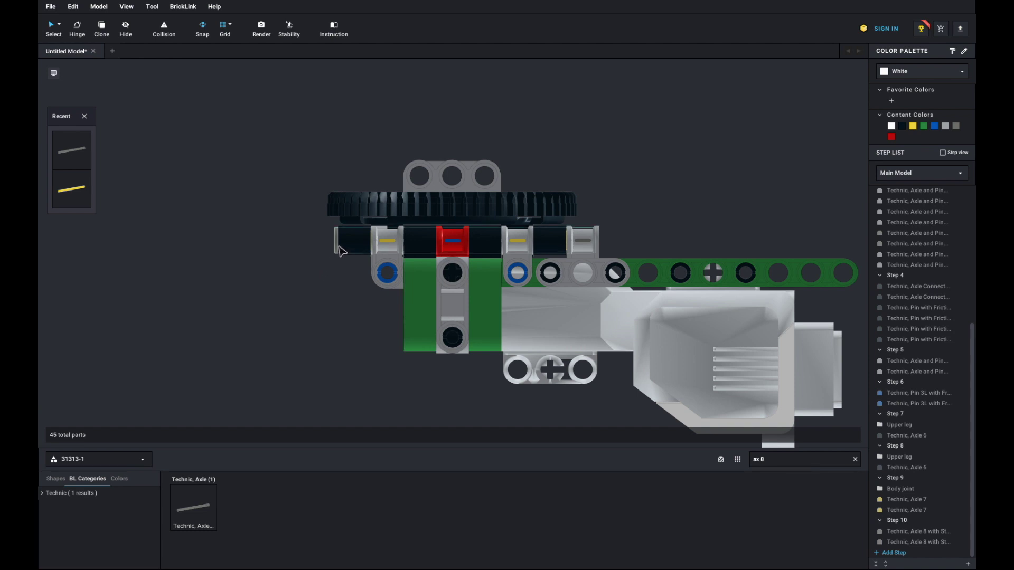
{"action": "left_click", "coordinate": [342, 247]}
{"action": "left_click", "coordinate": [510, 213]}
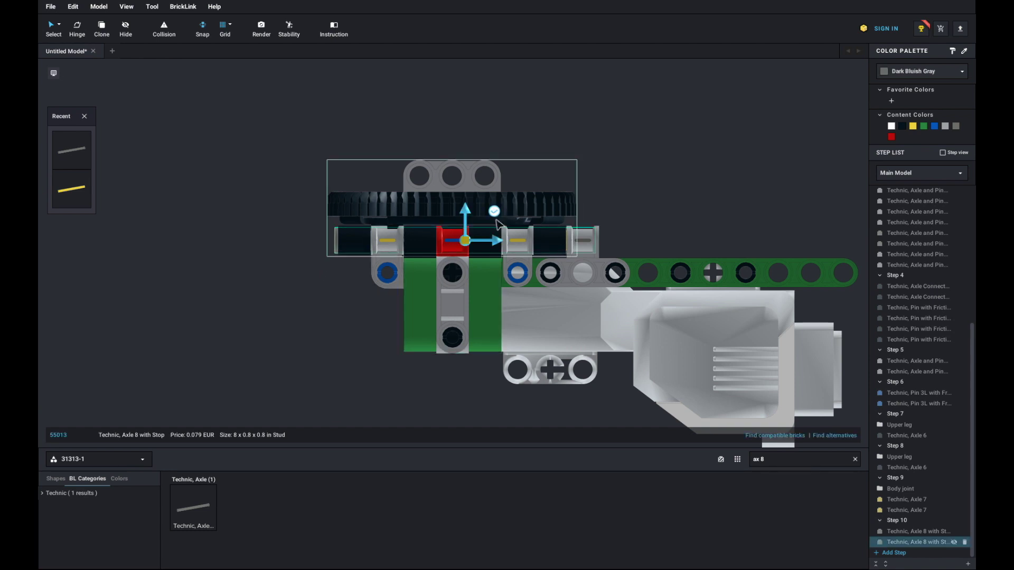
{"action": "left_click_drag", "start_coordinate": [504, 242], "coordinate": [506, 243]}
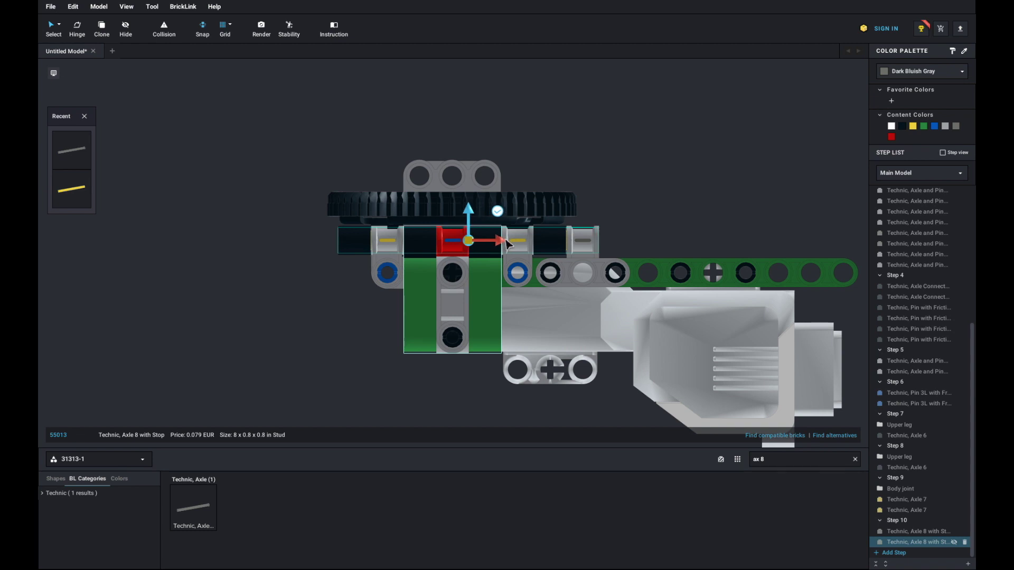
{"action": "left_click", "coordinate": [689, 207]}
Add Step 11 and place two black friction pins with center slots, one in each upper leg on the side facing the motor
{"action": "right_click_drag", "start_coordinate": [668, 188], "coordinate": [624, 285]}
{"action": "right_click_drag", "start_coordinate": [623, 284], "coordinate": [632, 287]}
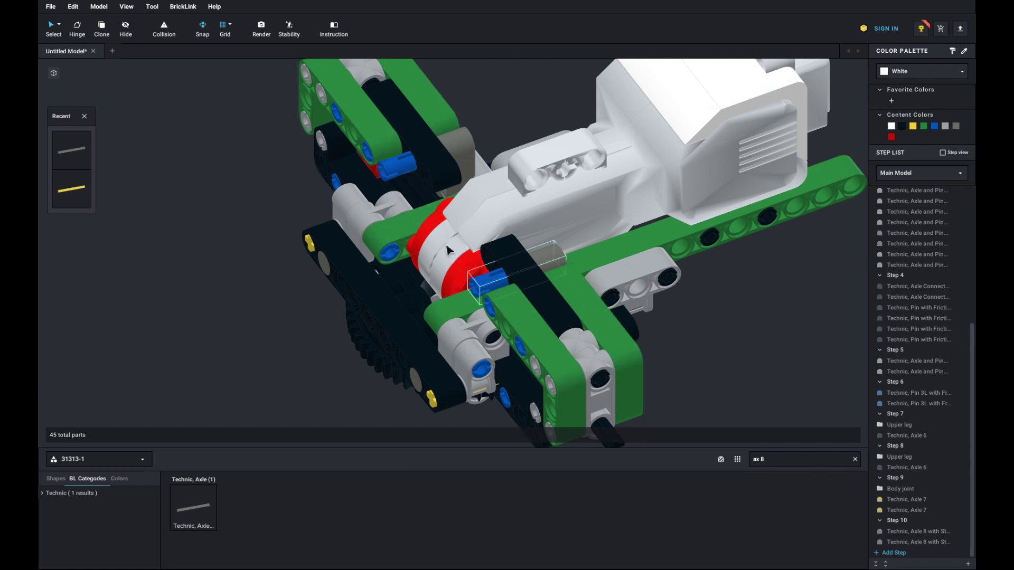
{"action": "scroll", "coordinate": [714, 343], "scroll_direction": "down", "scroll_amount": 4}
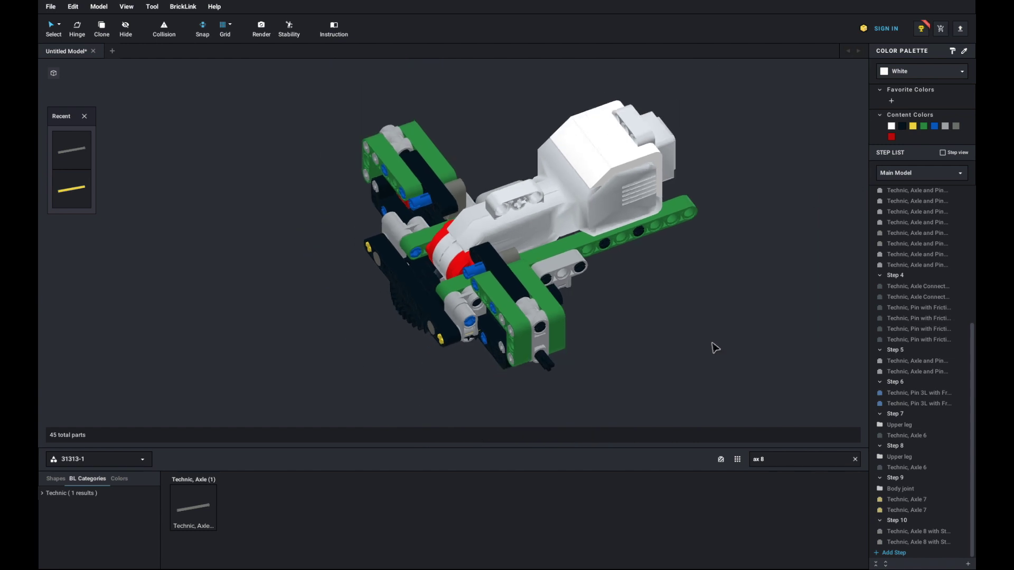
{"action": "left_click", "coordinate": [891, 554]}
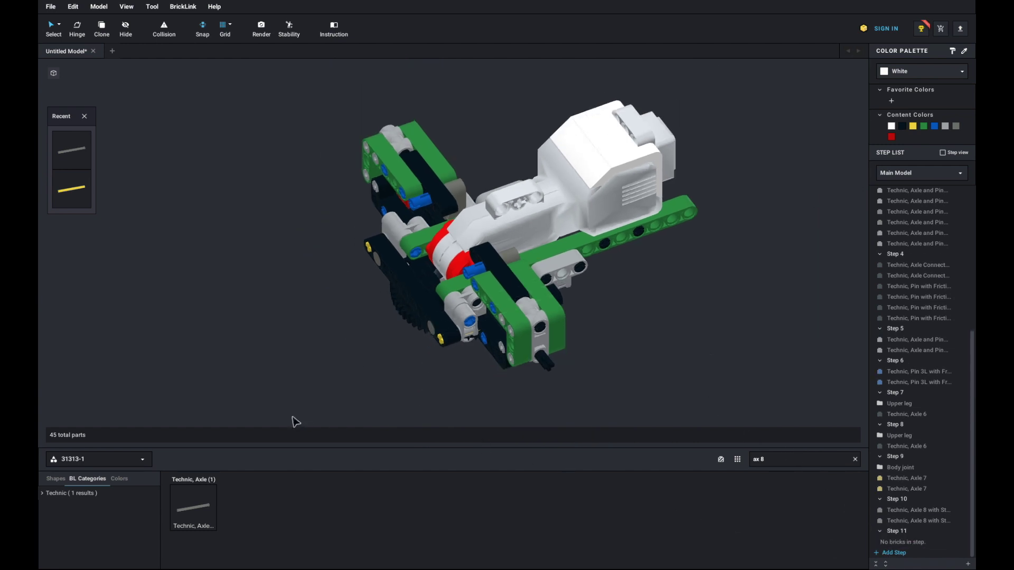
{"action": "left_click", "coordinate": [549, 279]}
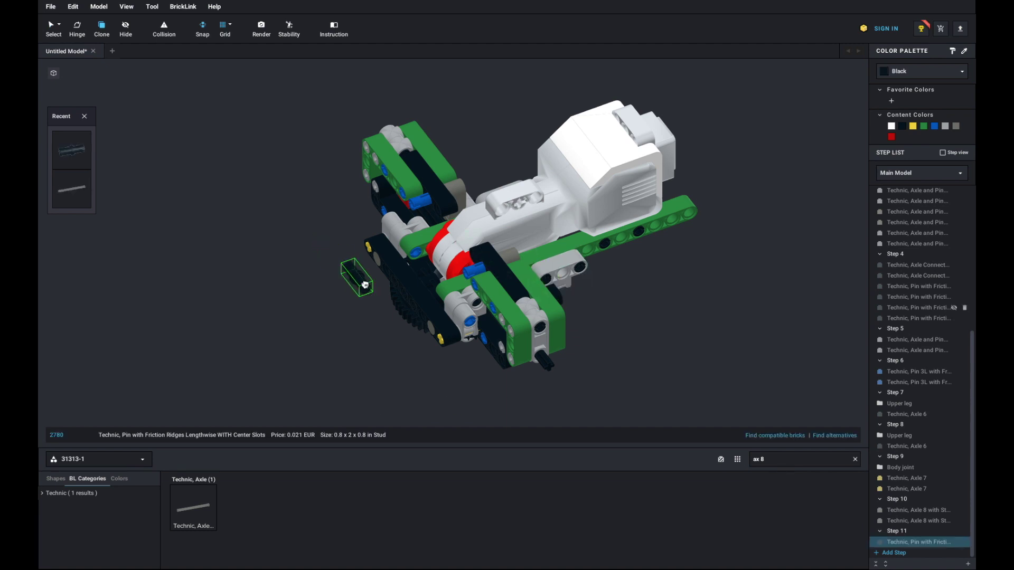
{"action": "left_click", "coordinate": [444, 219]}
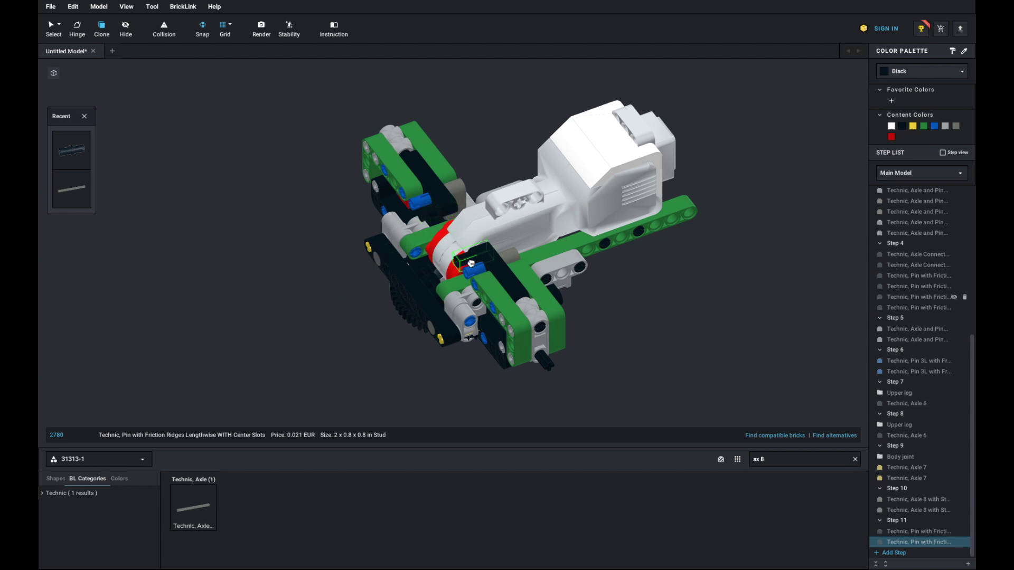
{"action": "left_click", "coordinate": [471, 263]}
{"action": "key", "text": "Escape"}
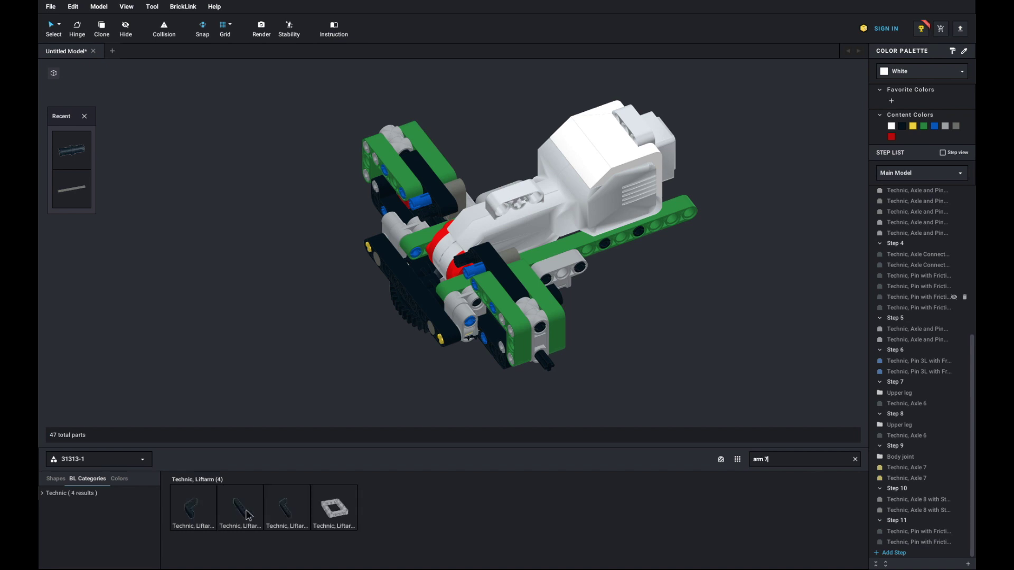
Place a black Liftarm 1 x 7 Thick across the two upper legs, aligned with the pins facing the motor
{"action": "left_click", "coordinate": [248, 511]}
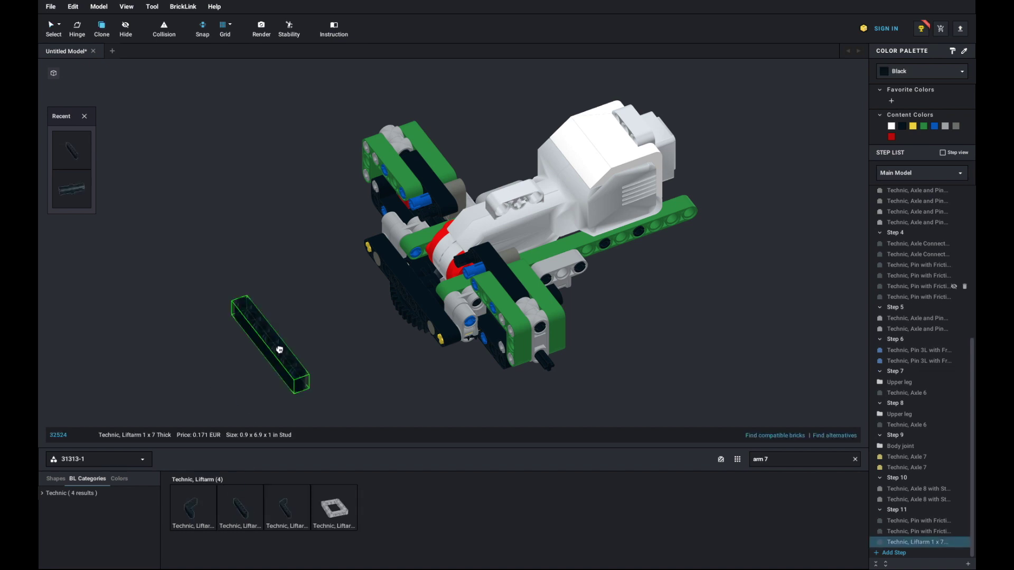
{"action": "key", "text": "Up"}
{"action": "key", "text": "Left"}
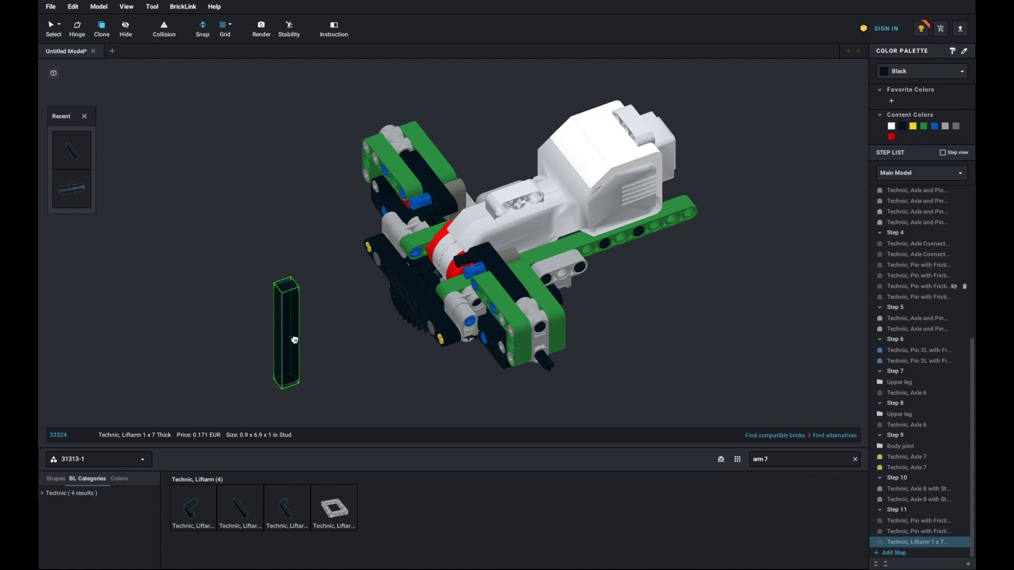
{"action": "key", "text": "Up"}
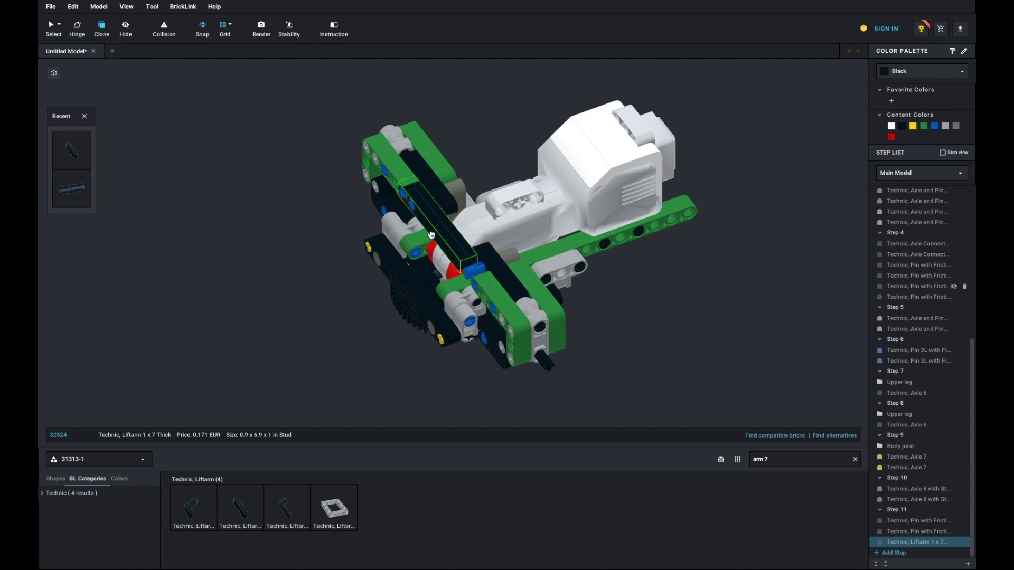
{"action": "left_click", "coordinate": [445, 241]}
{"action": "left_click", "coordinate": [296, 344]}
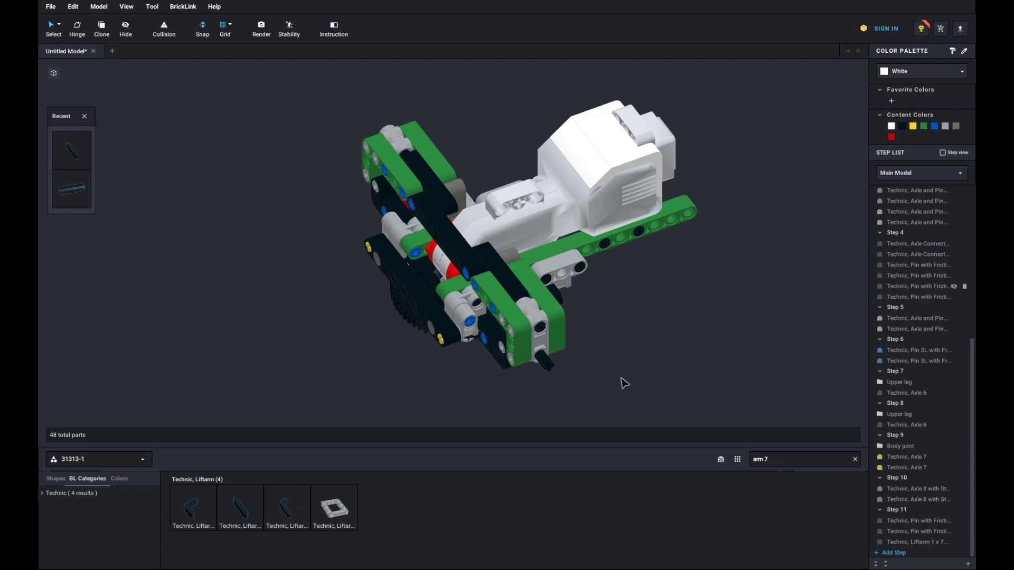
Add Step 12 and paste two copies of the blue Pin 3L crosswise through the raised bracket on the motor
{"action": "left_click", "coordinate": [893, 553]}
{"action": "left_click", "coordinate": [919, 329]}
{"action": "key", "text": "ctrl+c"}
{"action": "key", "text": "ctrl+v"}
{"action": "left_click", "coordinate": [499, 207]}
{"action": "key", "text": "ctrl+v"}
{"action": "left_click", "coordinate": [536, 198]}
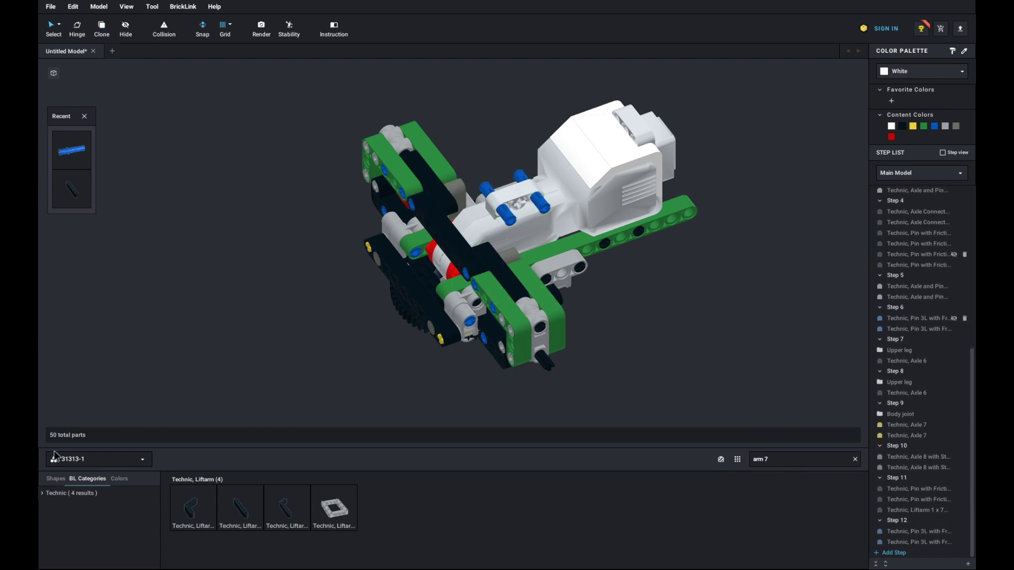
Search palette 42080-1 for "arm 5" and attach a dark bluish gray Liftarm 3 x 5 L-Shape to the blue pins on the motor's far side
{"action": "left_click", "coordinate": [98, 459]}
{"action": "key", "text": "BackSpace"}
{"action": "type", "text": "5"}
{"action": "left_click", "coordinate": [376, 508]}
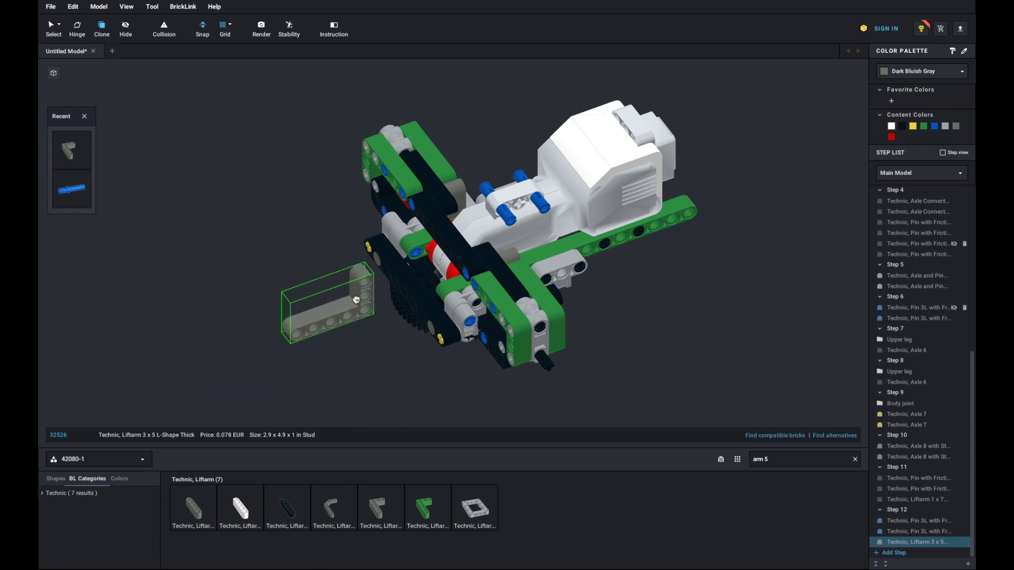
{"action": "left_click", "coordinate": [467, 200]}
{"action": "key", "text": "Escape"}
Add Step 13, switch the palette to 31313-1, and insert the light gray 3L pin with center hole at the L-shaped liftarm's long end
{"action": "left_click", "coordinate": [898, 554]}
{"action": "left_click", "coordinate": [87, 459]}
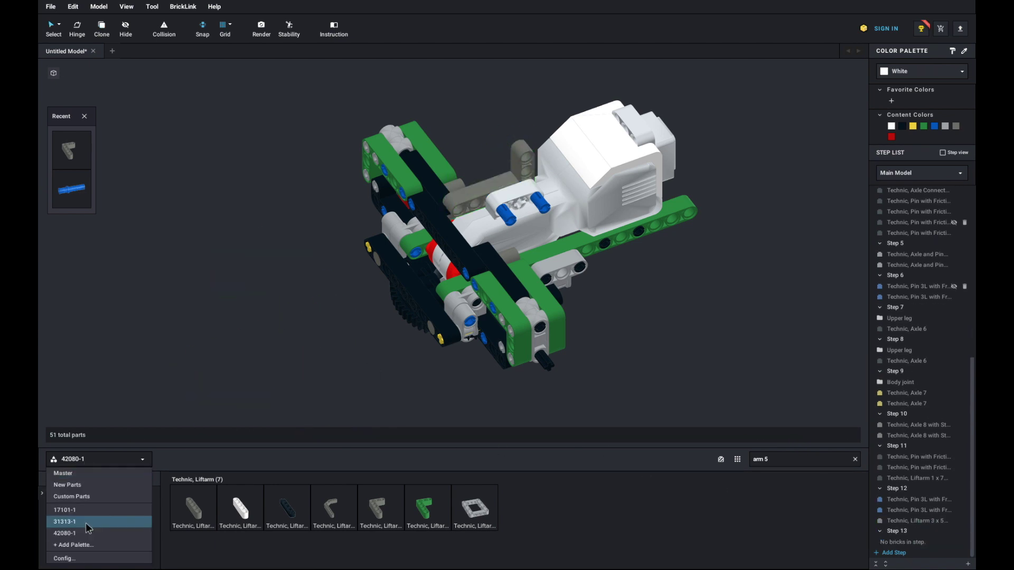
{"action": "left_click", "coordinate": [86, 523]}
{"action": "left_click", "coordinate": [855, 460]}
{"action": "scroll", "coordinate": [701, 524], "scroll_direction": "down", "scroll_amount": 10}
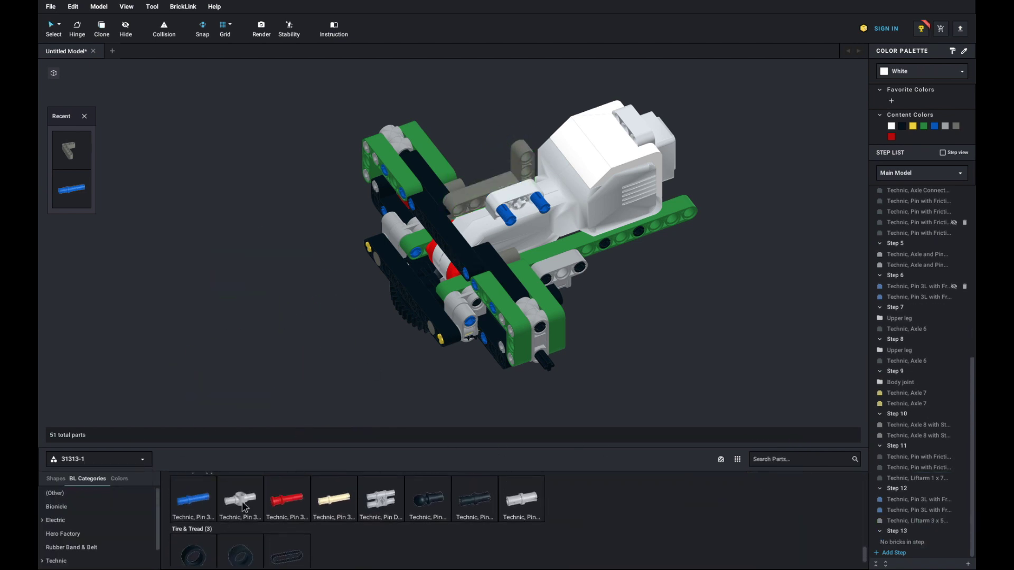
{"action": "left_click_drag", "start_coordinate": [242, 502], "coordinate": [451, 193]}
{"action": "key", "text": "Escape"}
Insert two blue Pin 3L parts into the upright arm of the L-shaped liftarm
{"action": "left_click", "coordinate": [194, 499]}
{"action": "left_click", "coordinate": [530, 176]}
{"action": "left_click", "coordinate": [527, 159]}
{"action": "key", "text": "Escape"}
Add Step 14, search palette 42080-1 for "arm 5", and mount a white 1 x 5 liftarm upright on the L-shaped liftarm's blue pins
{"action": "left_click", "coordinate": [894, 553]}
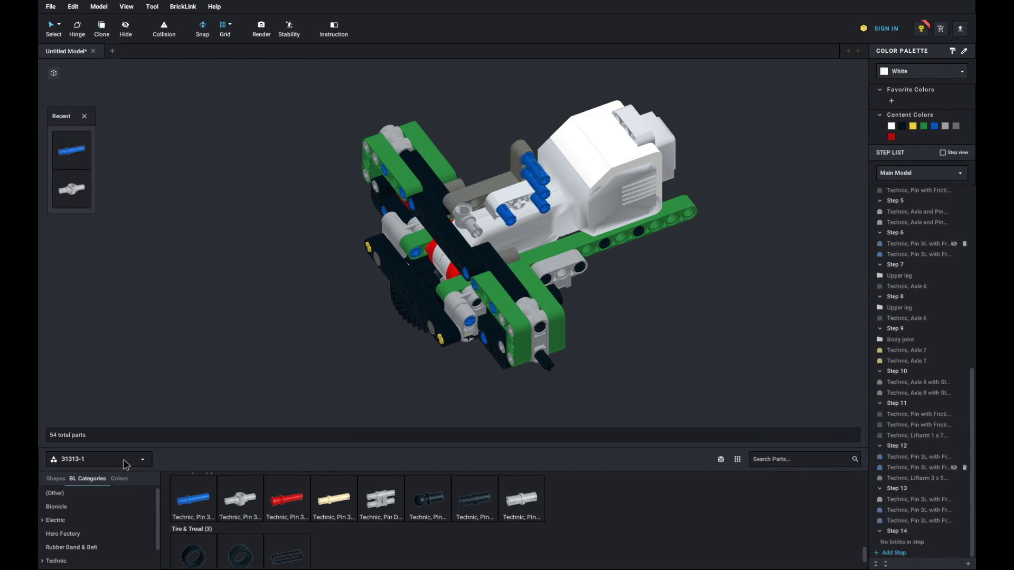
{"action": "left_click", "coordinate": [125, 463]}
{"action": "left_click", "coordinate": [86, 536]}
{"action": "left_click", "coordinate": [797, 459]}
{"action": "type", "text": "arm 5"}
{"action": "mouse_move", "coordinate": [240, 507]}
{"action": "left_mouse_down"}
{"action": "mouse_move", "coordinate": [504, 159]}
{"action": "mouse_move", "coordinate": [532, 156]}
{"action": "left_mouse_up"}
{"action": "key", "text": "Escape"}
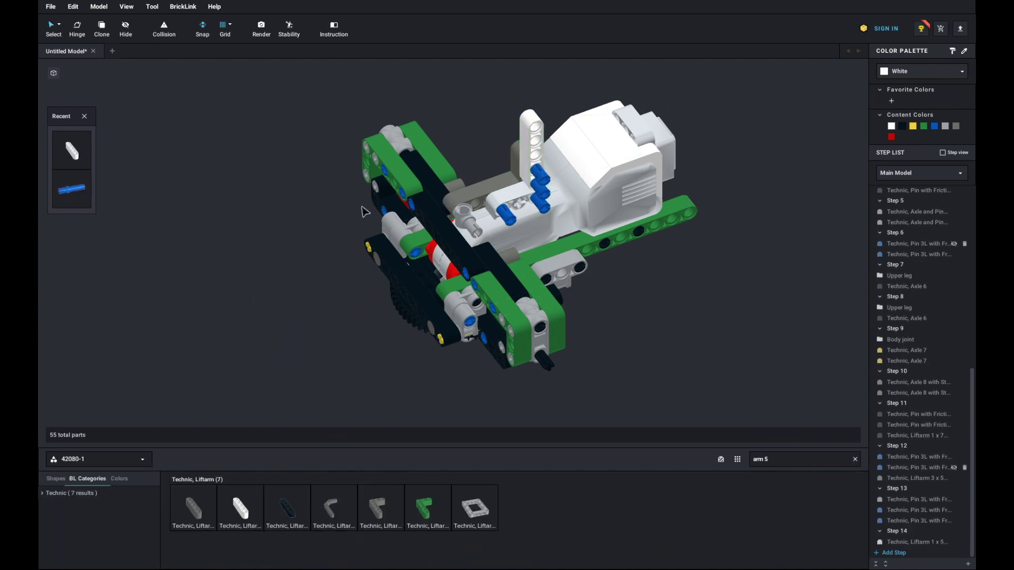
Clone the gray L-shaped liftarm onto the near ends of the blue pins, opposite the original
{"action": "left_click", "coordinate": [102, 28]}
{"action": "left_click", "coordinate": [475, 194]}
{"action": "left_click", "coordinate": [510, 216]}
{"action": "key", "text": "Escape"}
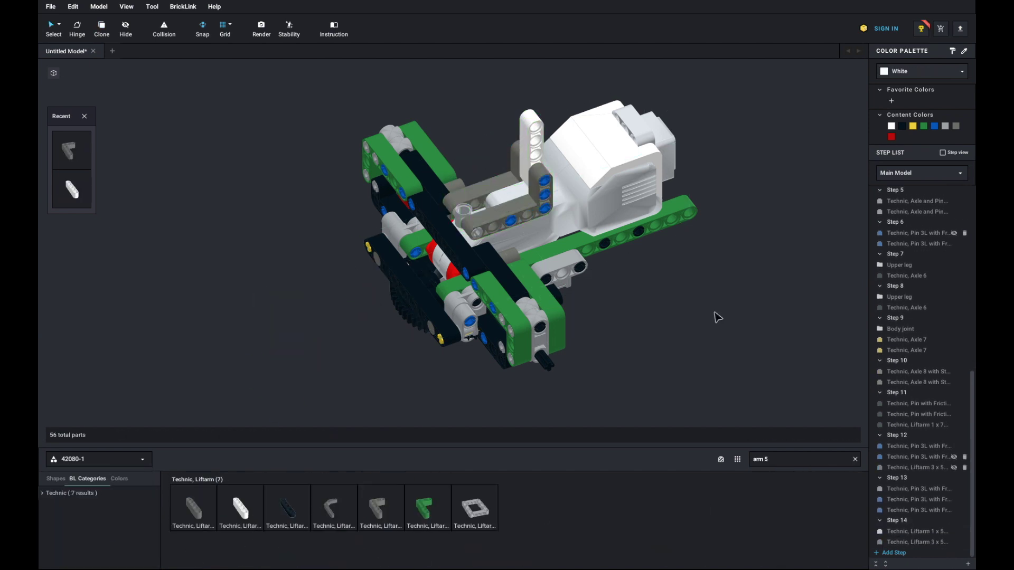
Add Step 15, switch the palette to 31313-1, and clear the parts search
{"action": "right_click_drag", "start_coordinate": [606, 352], "coordinate": [298, 342]}
{"action": "right_click_drag", "start_coordinate": [240, 273], "coordinate": [204, 308]}
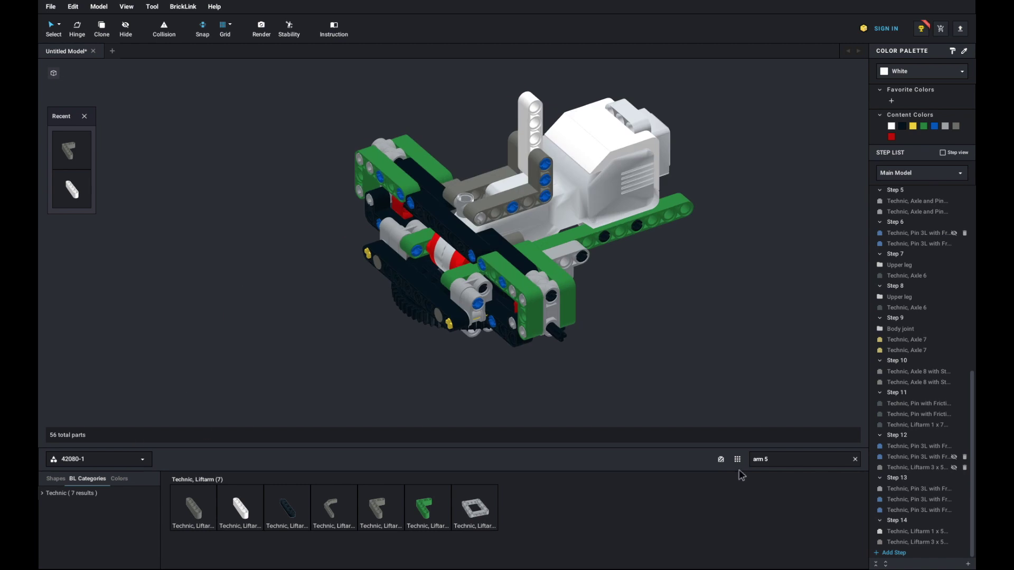
{"action": "left_click", "coordinate": [894, 553]}
{"action": "left_click", "coordinate": [141, 459]}
{"action": "left_click", "coordinate": [98, 417]}
{"action": "scroll", "coordinate": [224, 351], "scroll_direction": "down", "scroll_amount": 3}
{"action": "scroll", "coordinate": [220, 347], "scroll_direction": "up", "scroll_amount": 1}
{"action": "middle_click_drag", "start_coordinate": [221, 347], "coordinate": [401, 324]}
{"action": "left_click", "coordinate": [854, 460]}
{"action": "scroll", "coordinate": [490, 504], "scroll_direction": "down", "scroll_amount": 10}
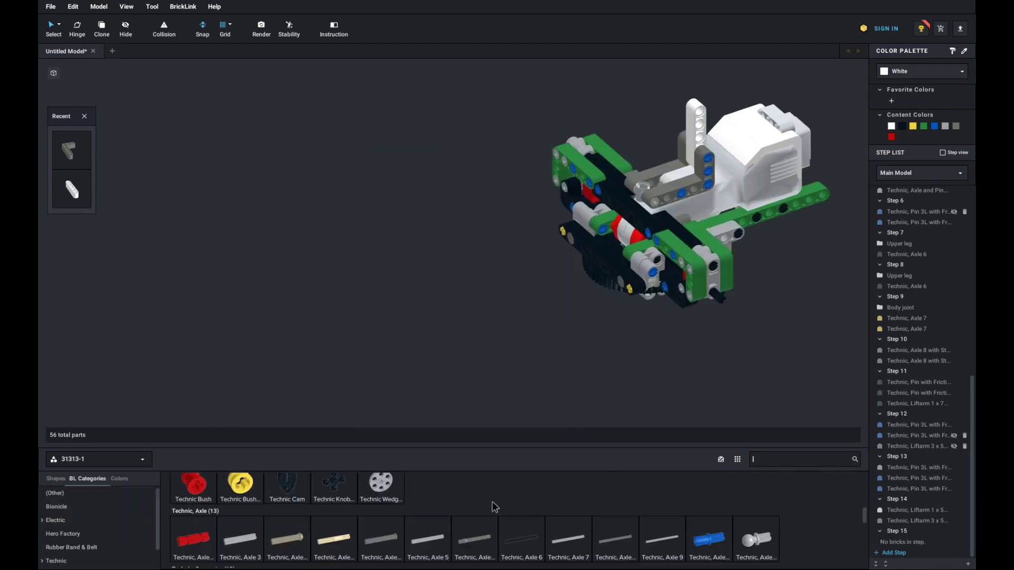
{"action": "scroll", "coordinate": [478, 510], "scroll_direction": "down", "scroll_amount": 5}
Search the parts for "ev3" and insert a rotated large EV3 motor loose beside the model
{"action": "left_click", "coordinate": [781, 460]}
{"action": "type", "text": "ev3"}
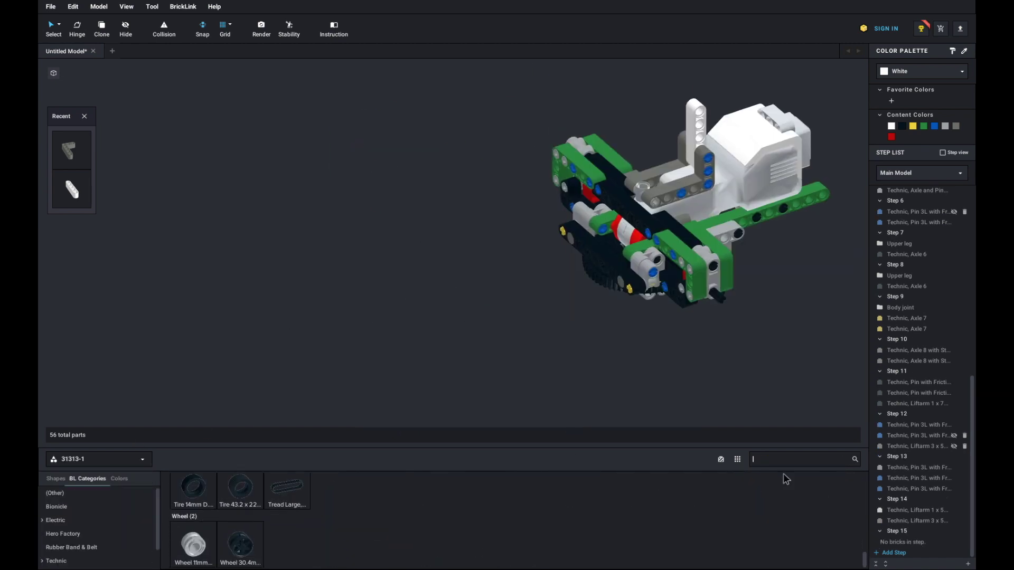
{"action": "left_click_drag", "start_coordinate": [193, 524], "coordinate": [311, 319]}
{"action": "key", "text": "Right"}
{"action": "left_click", "coordinate": [379, 324]}
{"action": "key", "text": "Escape"}
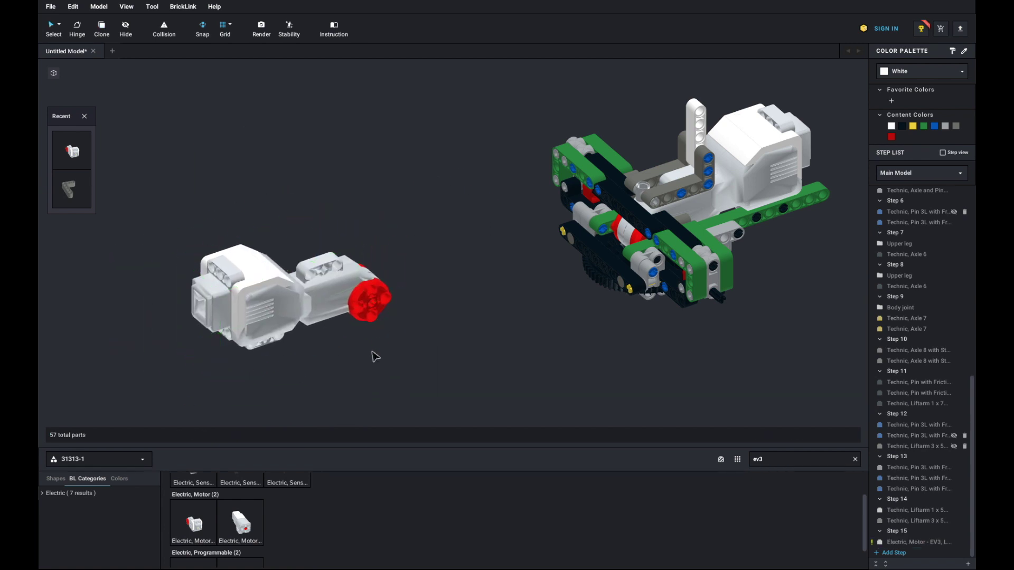
Reposition the loose EV3 motor in front of the main assembly
{"action": "right_click_drag", "start_coordinate": [374, 355], "coordinate": [391, 312]}
{"action": "left_click", "coordinate": [394, 264]}
{"action": "right_click_drag", "start_coordinate": [407, 267], "coordinate": [422, 300]}
{"action": "right_click", "coordinate": [422, 300]}
{"action": "scroll", "coordinate": [425, 300], "scroll_direction": "down", "scroll_amount": 8}
{"action": "left_click_drag", "start_coordinate": [447, 347], "coordinate": [448, 294]}
{"action": "scroll", "coordinate": [449, 294], "scroll_direction": "up", "scroll_amount": 2}
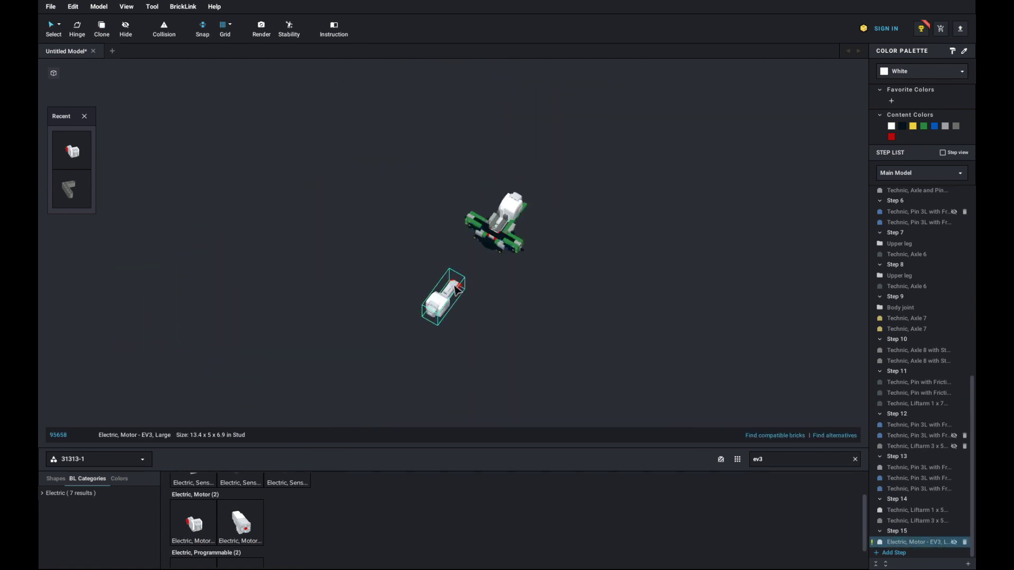
{"action": "mouse_move", "coordinate": [449, 293]}
{"action": "right_mouse_down"}
{"action": "mouse_move", "coordinate": [380, 176]}
{"action": "mouse_move", "coordinate": [394, 291]}
{"action": "right_mouse_up"}
{"action": "scroll", "coordinate": [435, 254], "scroll_direction": "up", "scroll_amount": 5}
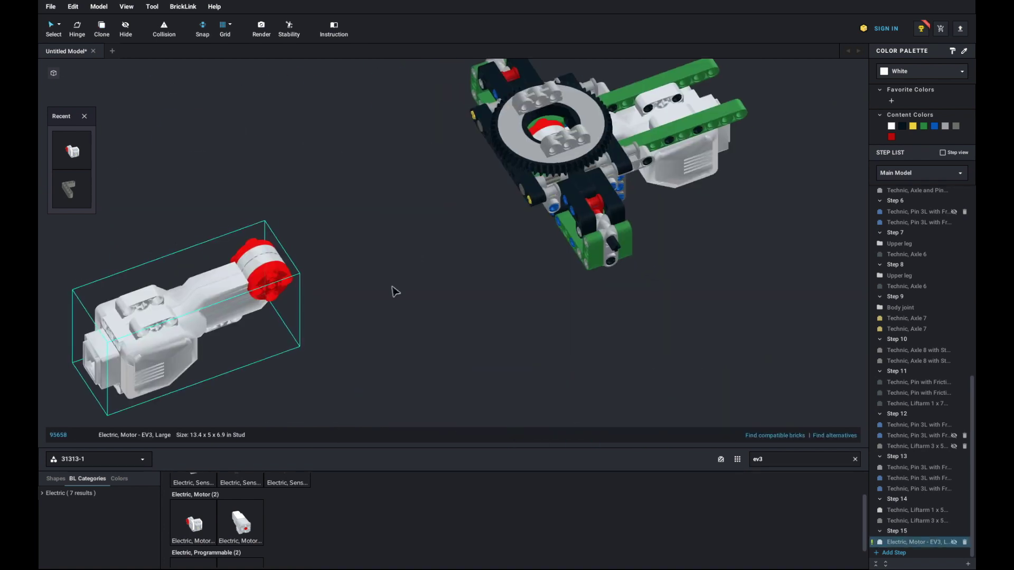
Clone a black friction pin into the loose motor's brackets, placing two pins on each side
{"action": "key", "text": "c"}
{"action": "key", "text": "Escape"}
{"action": "left_click", "coordinate": [611, 261]}
{"action": "key", "text": "c"}
{"action": "left_click", "coordinate": [156, 344]}
{"action": "left_click", "coordinate": [182, 331]}
{"action": "left_click", "coordinate": [129, 311]}
{"action": "left_click", "coordinate": [158, 302]}
Search for "arm 15" and mount two black Liftarm 1 x 15 Thick parts on the pins along both sides of the loose motor
{"action": "left_click", "coordinate": [768, 461]}
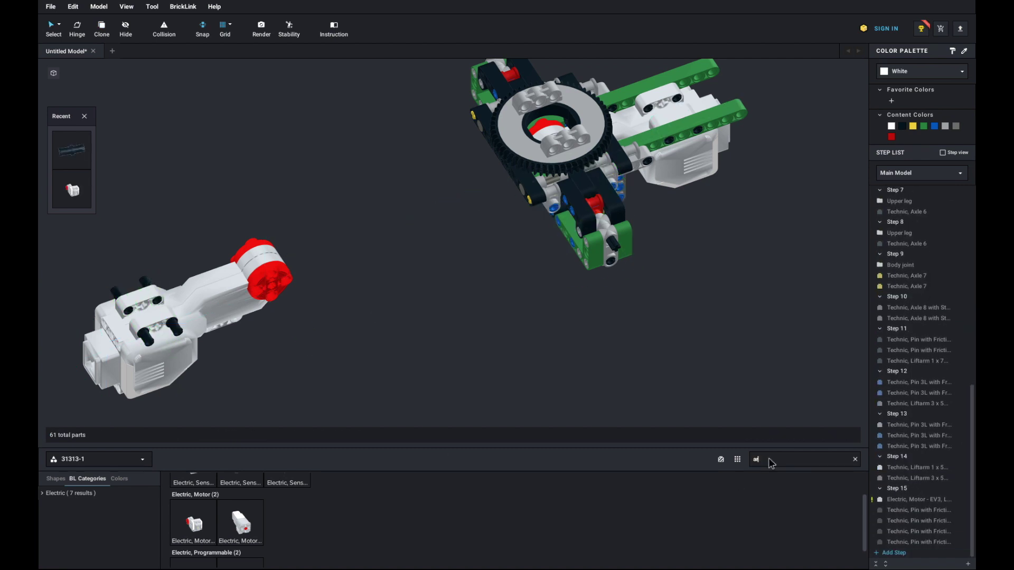
{"action": "type", "text": "arm 15"}
{"action": "left_click", "coordinate": [193, 508]}
{"action": "key", "text": "Right"}
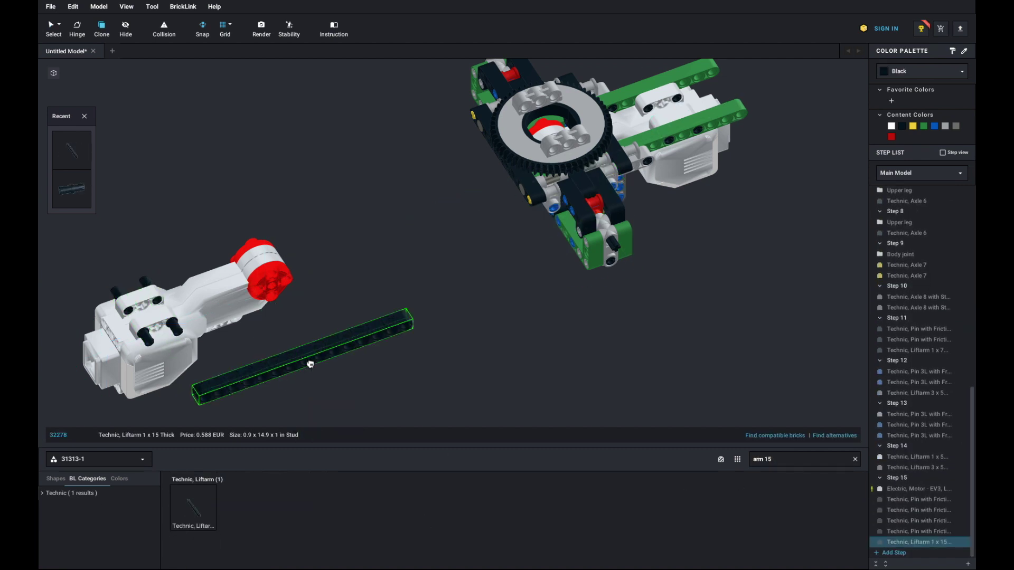
{"action": "left_click", "coordinate": [207, 321]}
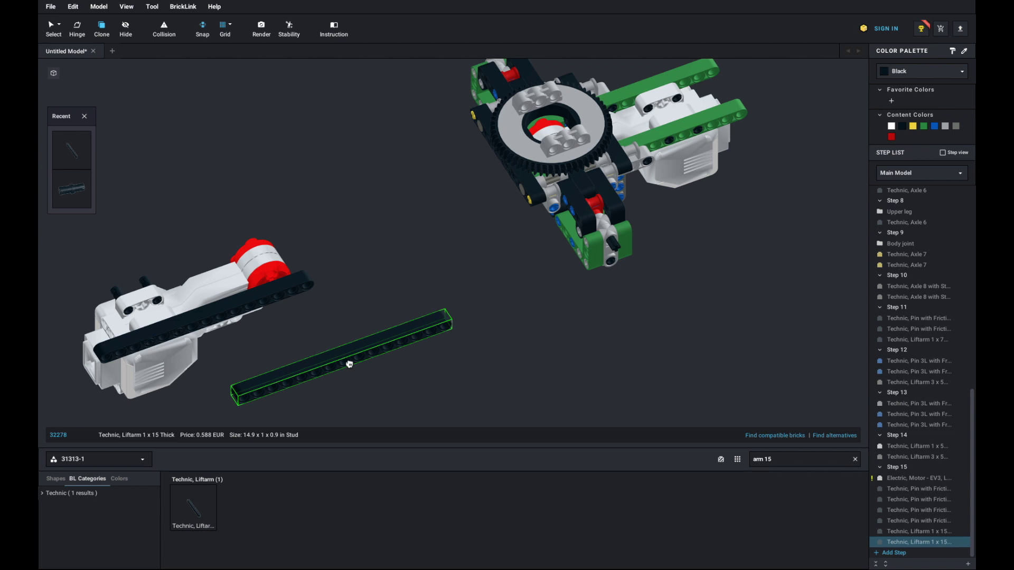
{"action": "left_click", "coordinate": [182, 274]}
{"action": "key", "text": "Escape"}
Add Step 16, switch the palette to 42080-1, and search for axle parts with "ax"
{"action": "left_click", "coordinate": [901, 553]}
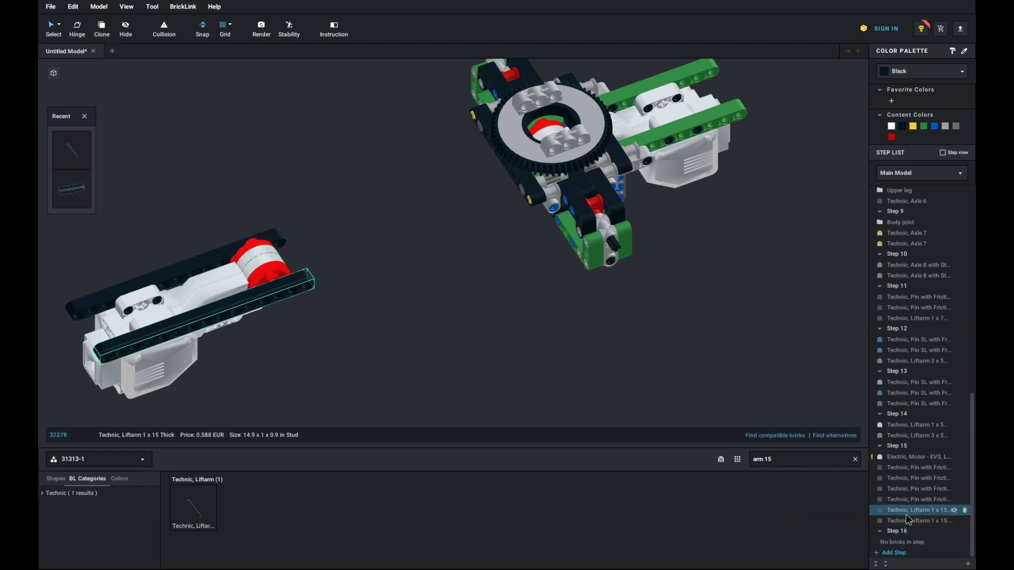
{"action": "type", "text": "ax7"}
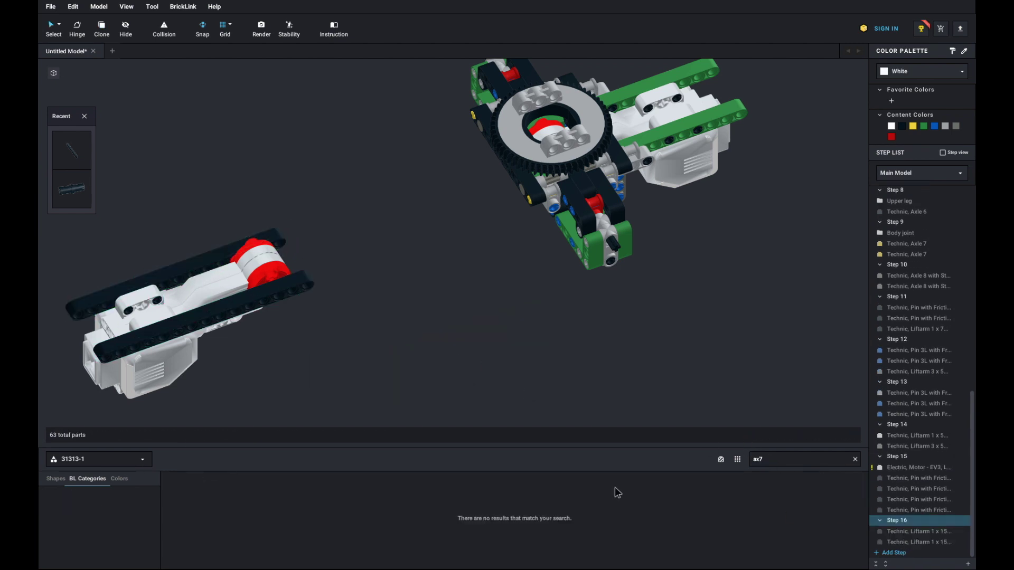
{"action": "key", "text": "BackSpace"}
{"action": "left_click", "coordinate": [100, 462]}
{"action": "left_click", "coordinate": [79, 522]}
{"action": "left_click", "coordinate": [153, 205]}
Create a submodel named "Motor & pegs" from the Step 1 motor, its four friction pins, and the Axle 7
{"action": "scroll", "coordinate": [948, 221], "scroll_direction": "up", "scroll_amount": 10}
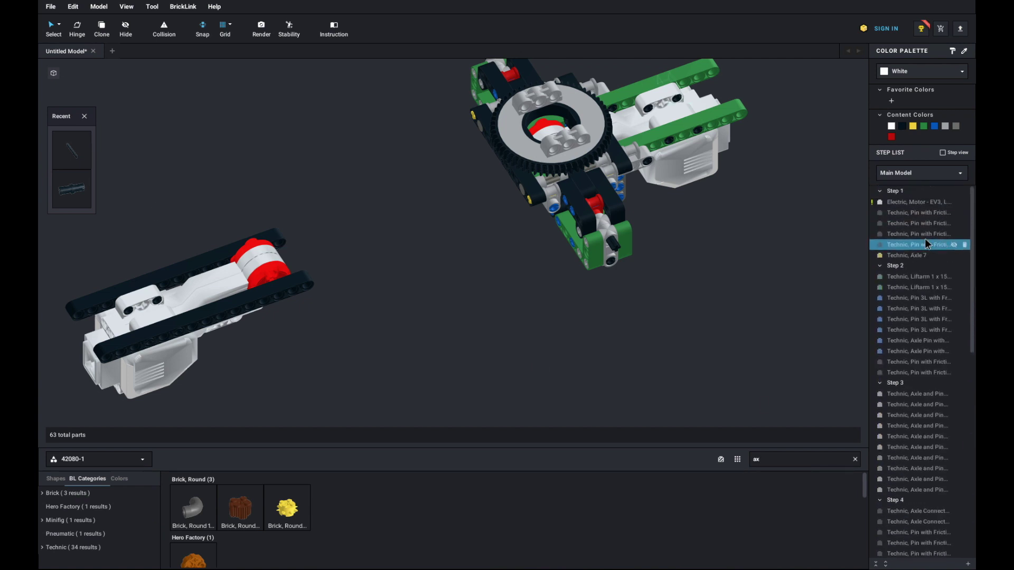
{"action": "left_click", "coordinate": [919, 201]}
{"action": "left_click", "coordinate": [917, 254], "text": "shift"}
{"action": "left_click", "coordinate": [821, 436]}
{"action": "type", "text": "Motor"}
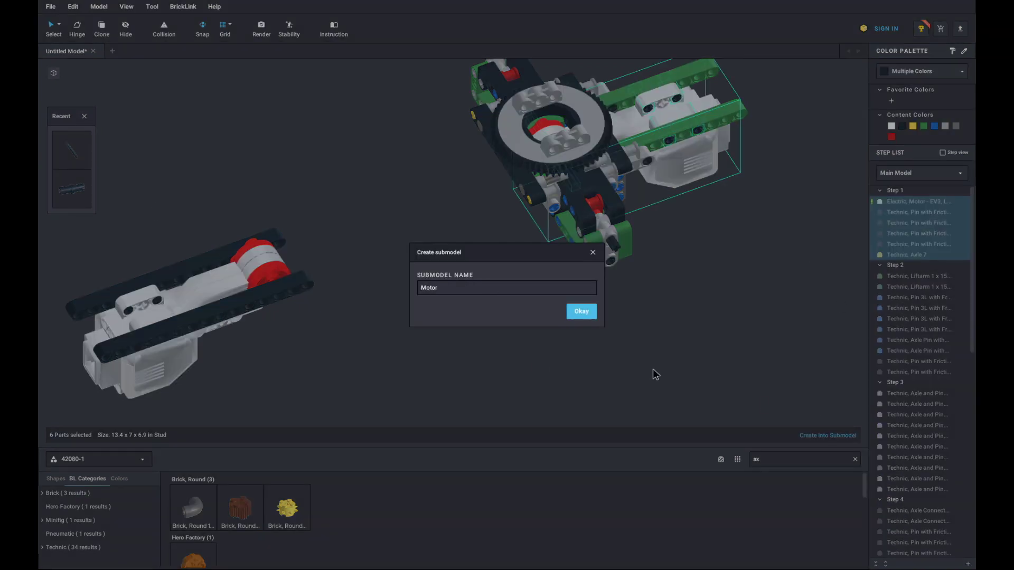
{"action": "type", "text": " & pegs"}
{"action": "key", "text": "Return"}
Delete the loose motor with its liftarms and place a rotated clone of the Motor & pegs submodel there instead
{"action": "left_click_drag", "start_coordinate": [79, 247], "coordinate": [269, 352]}
{"action": "key", "text": "Delete"}
{"action": "key", "text": "c"}
{"action": "left_click", "coordinate": [681, 153]}
{"action": "key", "text": "Left"}
{"action": "key", "text": "Left"}
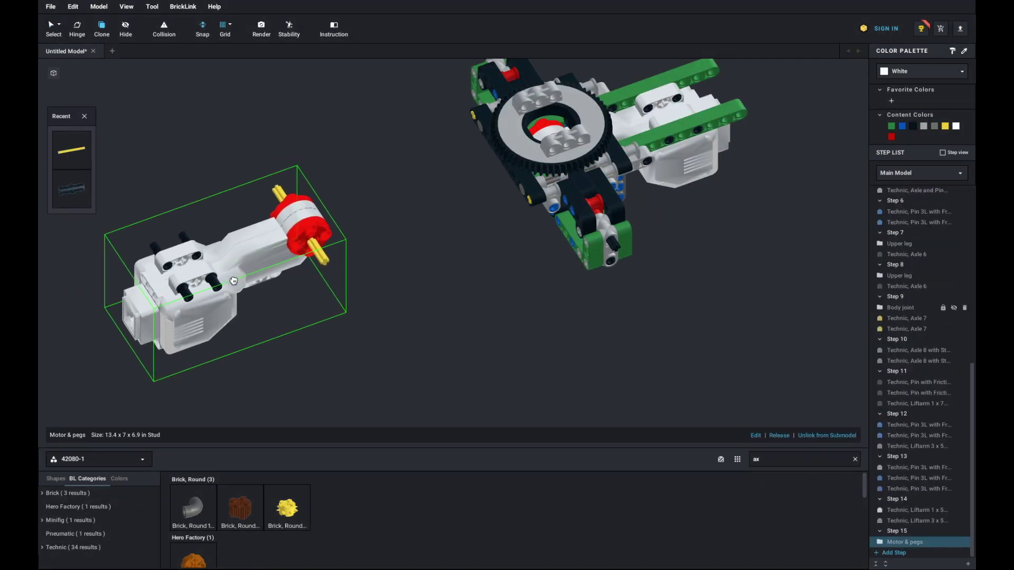
{"action": "left_click", "coordinate": [234, 281]}
Search palette 31313-1 for "arm 15" and mount two black Liftarm 1 x 15 Thick parts on both sides of the cloned Motor & pegs
{"action": "left_click", "coordinate": [776, 460]}
{"action": "type", "text": "arm 15"}
{"action": "left_click", "coordinate": [131, 460]}
{"action": "left_click", "coordinate": [79, 507]}
{"action": "left_click", "coordinate": [194, 508]}
{"action": "key", "text": "Left"}
{"action": "left_click", "coordinate": [244, 272]}
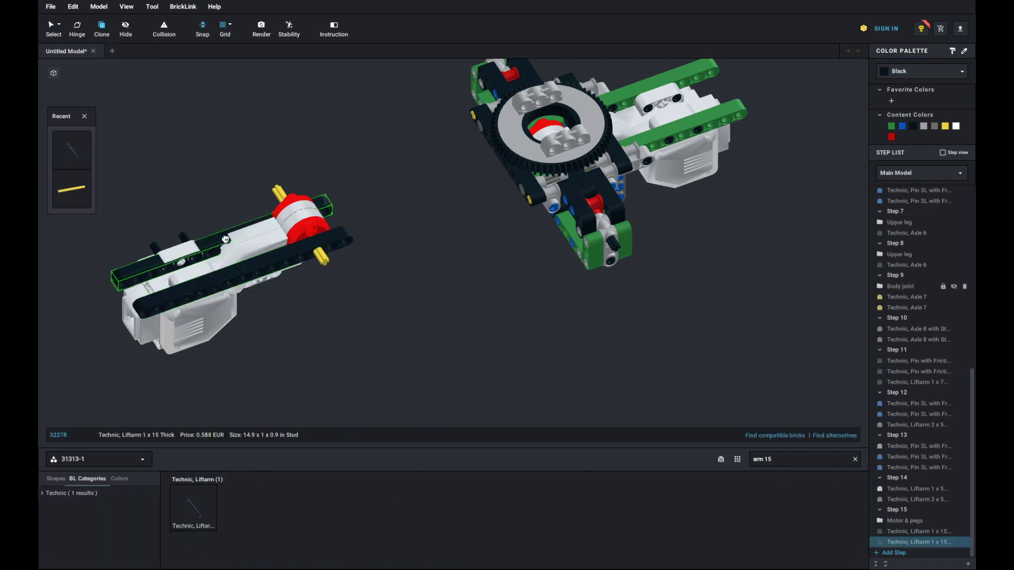
{"action": "left_click", "coordinate": [225, 239]}
Clone a black friction pin into the cloned motor's 1 x 15 liftarms, placing two outward-facing pins near the middle of each
{"action": "key", "text": "c"}
{"action": "left_click", "coordinate": [669, 140]}
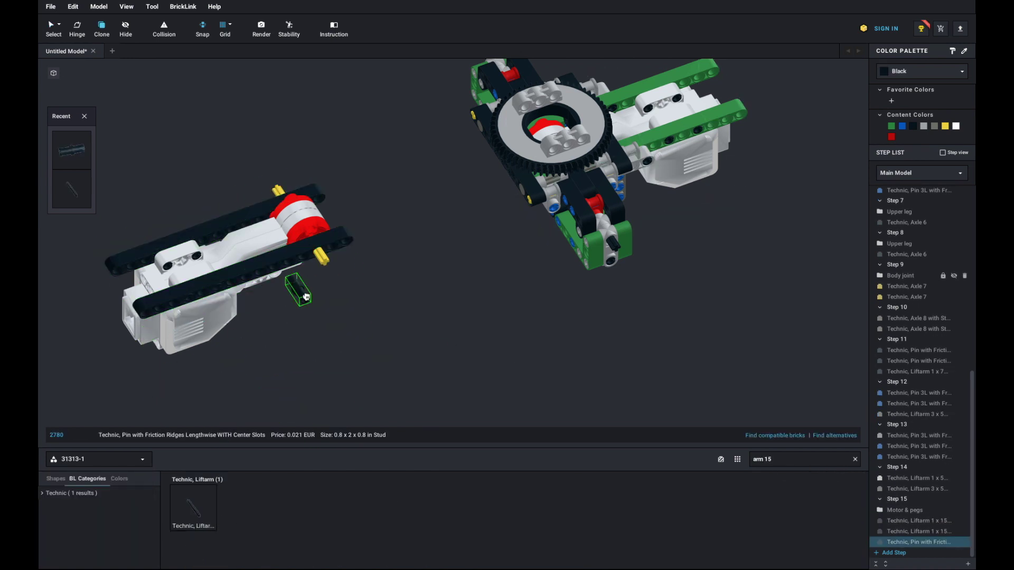
{"action": "left_click", "coordinate": [252, 287]}
{"action": "left_click", "coordinate": [279, 274]}
{"action": "left_click", "coordinate": [232, 204]}
{"action": "left_click", "coordinate": [205, 216]}
Add Step 16, switch the palette to 42080-1, and clear the parts search
{"action": "left_click", "coordinate": [902, 467]}
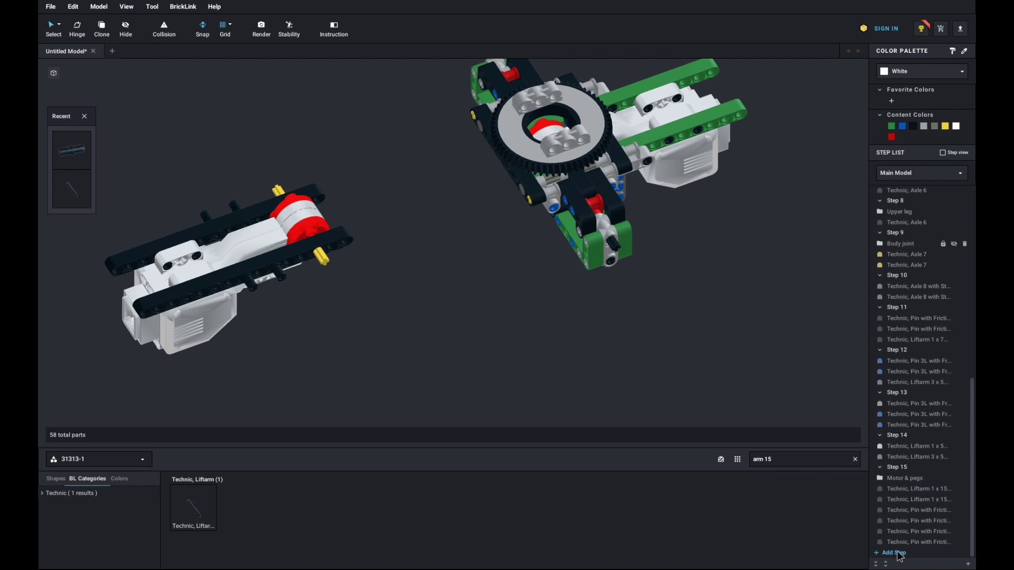
{"action": "key", "text": "Escape"}
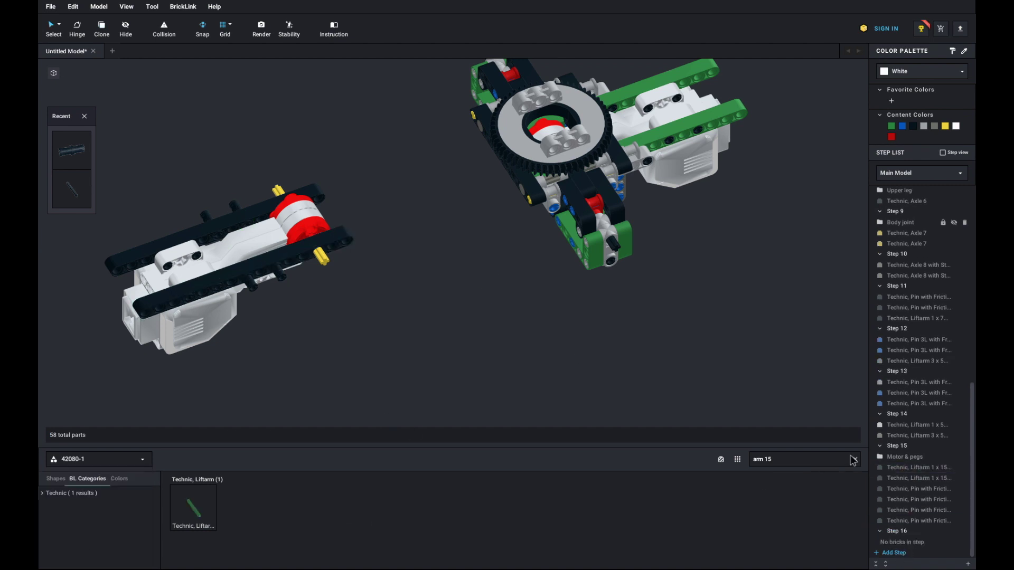
{"action": "left_click", "coordinate": [853, 459]}
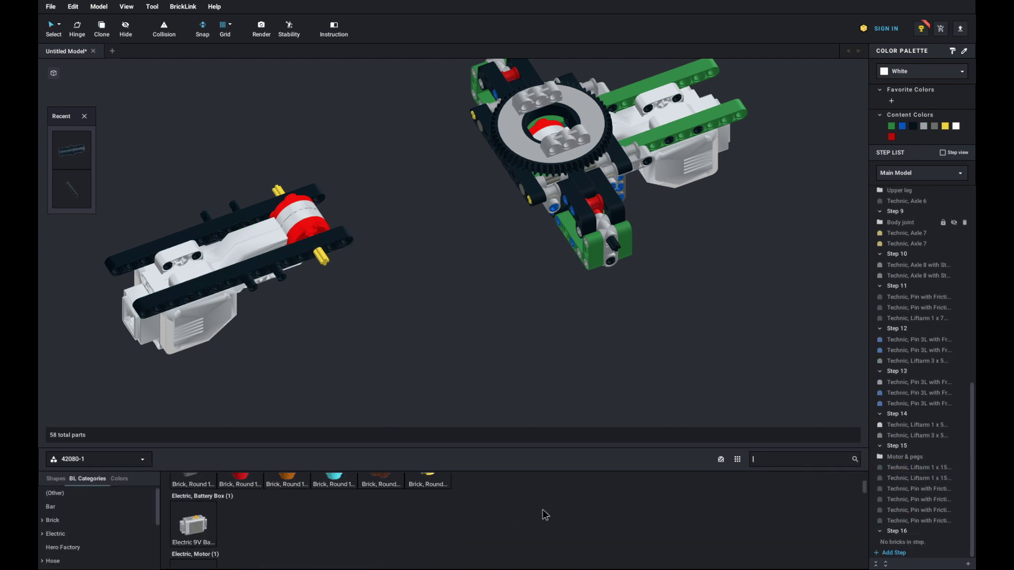
Clone a blue Pin 3L into the black 1 x 15 liftarms, placing two outward-facing pins around the yellow axle on each
{"action": "left_click", "coordinate": [909, 446]}
{"action": "key", "text": "c"}
{"action": "left_click", "coordinate": [555, 210]}
{"action": "left_click", "coordinate": [290, 263]}
{"action": "left_click", "coordinate": [347, 243]}
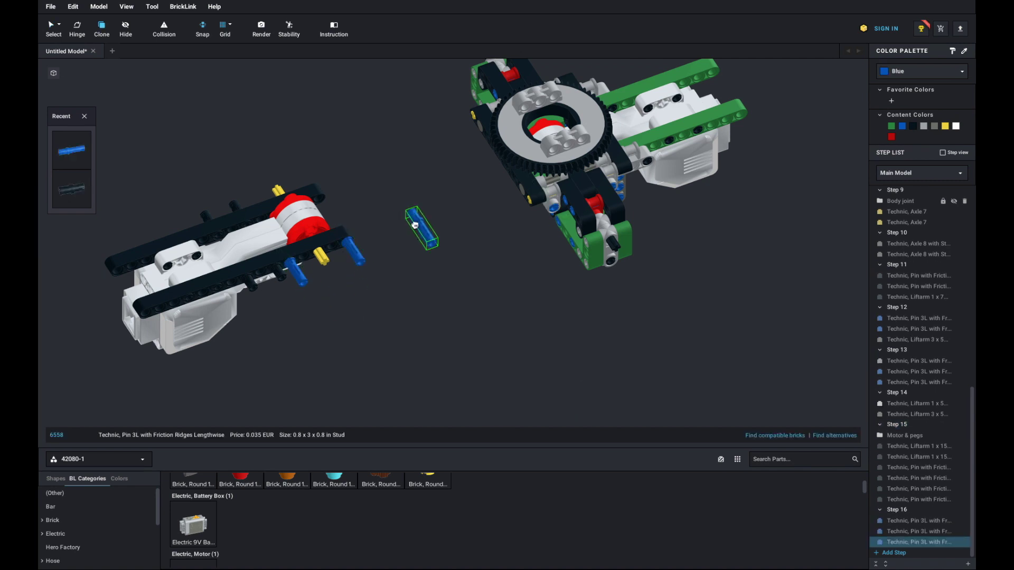
{"action": "left_click", "coordinate": [310, 184]}
{"action": "left_click", "coordinate": [250, 203]}
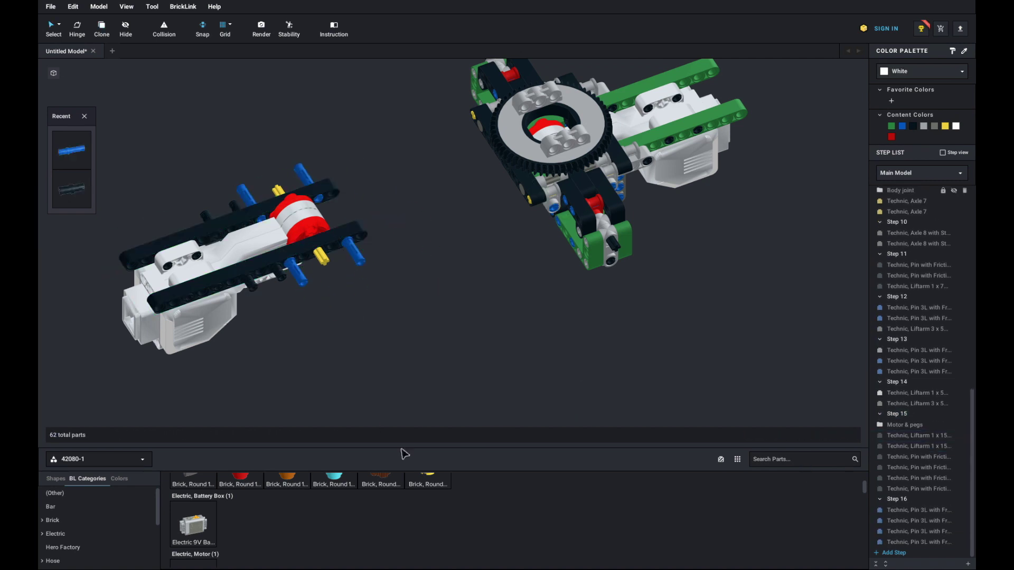
Search for "pin ax" and insert a blue Axle Pin with Friction Ridges into each 1 x 15 liftarm beside the yellow axle
{"action": "type", "text": "pin ax"}
{"action": "left_click", "coordinate": [287, 537]}
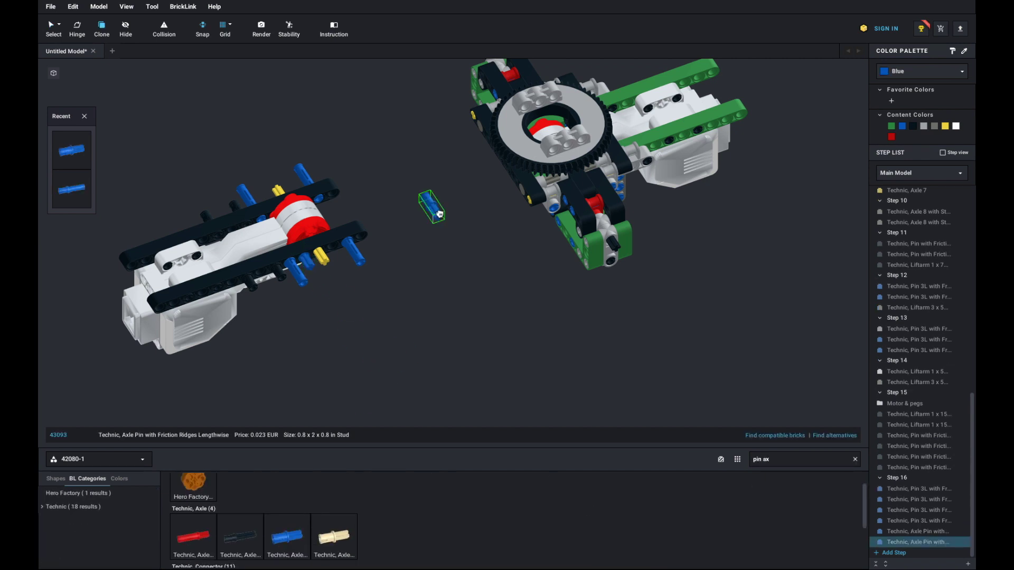
{"action": "left_click", "coordinate": [277, 207]}
{"action": "left_click", "coordinate": [417, 216]}
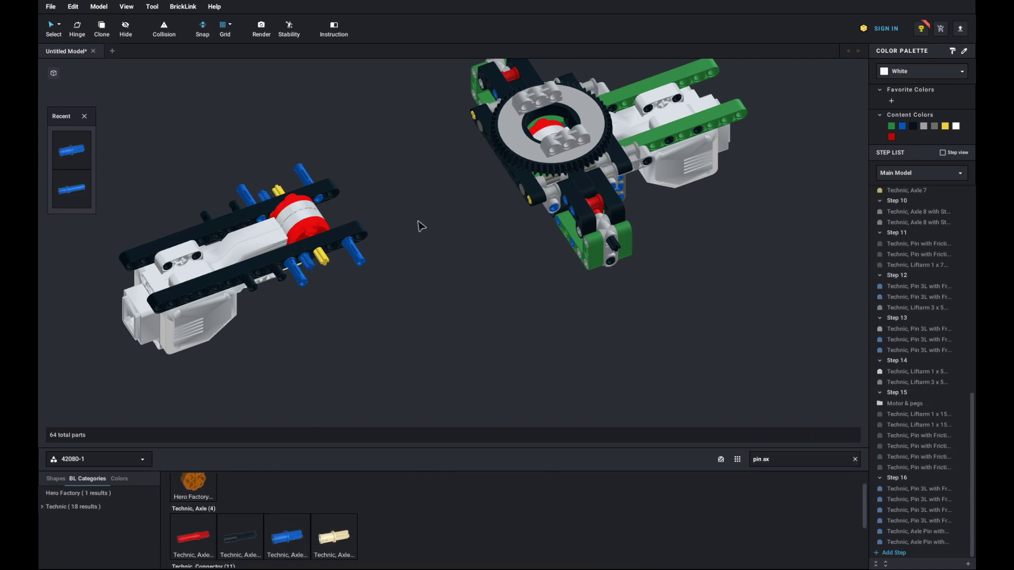
Copy a black friction pin and paste one into each 1 x 15 liftarm between the yellow axle and the end blue pin
{"action": "left_click", "coordinate": [280, 273]}
{"action": "key", "text": "ctrl+c"}
{"action": "key", "text": "ctrl+v"}
{"action": "left_click", "coordinate": [337, 252]}
{"action": "key", "text": "ctrl+v"}
{"action": "left_click", "coordinate": [293, 186]}
{"action": "left_click", "coordinate": [917, 532]}
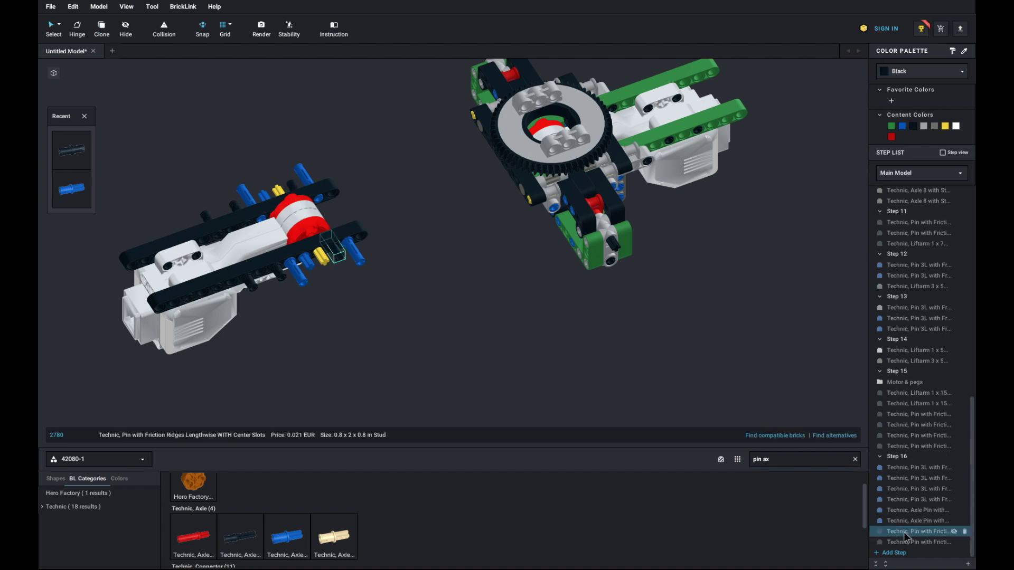
Move the two new black friction pins into Step 15 and fit black axle and pin connectors onto both 1 x 15 liftarms in Step 17
{"action": "left_click", "coordinate": [917, 542], "text": "shift"}
{"action": "left_click_drag", "start_coordinate": [917, 543], "coordinate": [898, 371]}
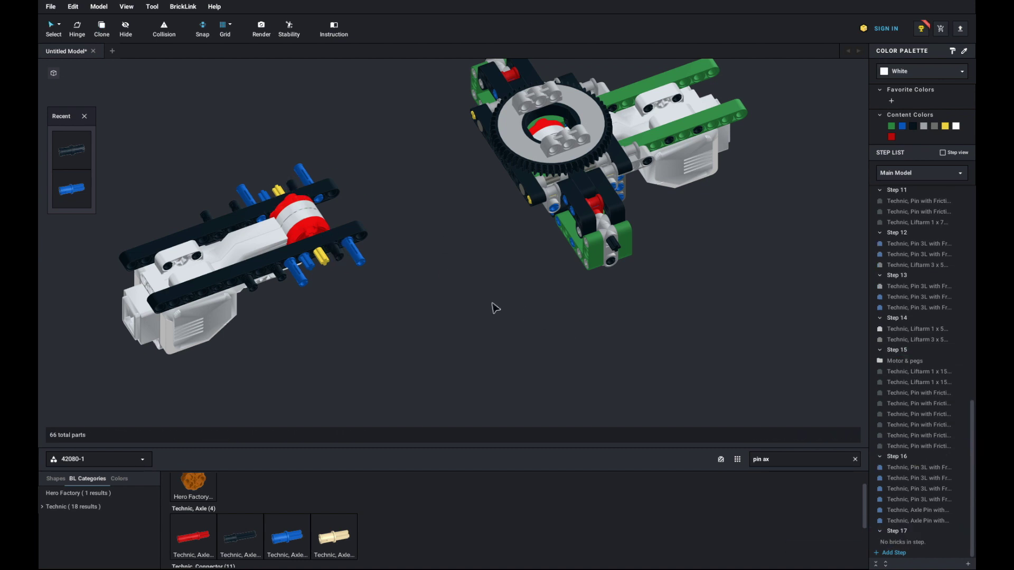
{"action": "scroll", "coordinate": [317, 528], "scroll_direction": "down", "scroll_amount": 1}
{"action": "left_click", "coordinate": [193, 549]}
{"action": "left_click", "coordinate": [221, 205]}
{"action": "key", "text": "Escape"}
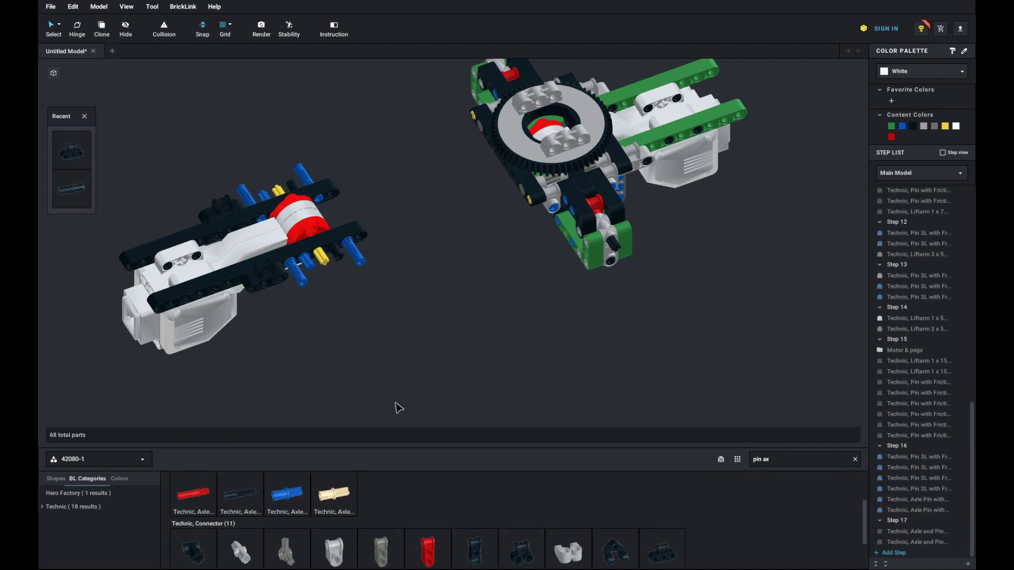
Insert four light gray axle and pin connectors beside the black ones, two on the outer side of each 1 x 15 liftarm
{"action": "left_click", "coordinate": [334, 550]}
{"action": "left_click", "coordinate": [292, 262]}
{"action": "left_click", "coordinate": [300, 271]}
{"action": "left_click", "coordinate": [250, 195]}
{"action": "left_click", "coordinate": [246, 186]}
{"action": "key", "text": "Escape"}
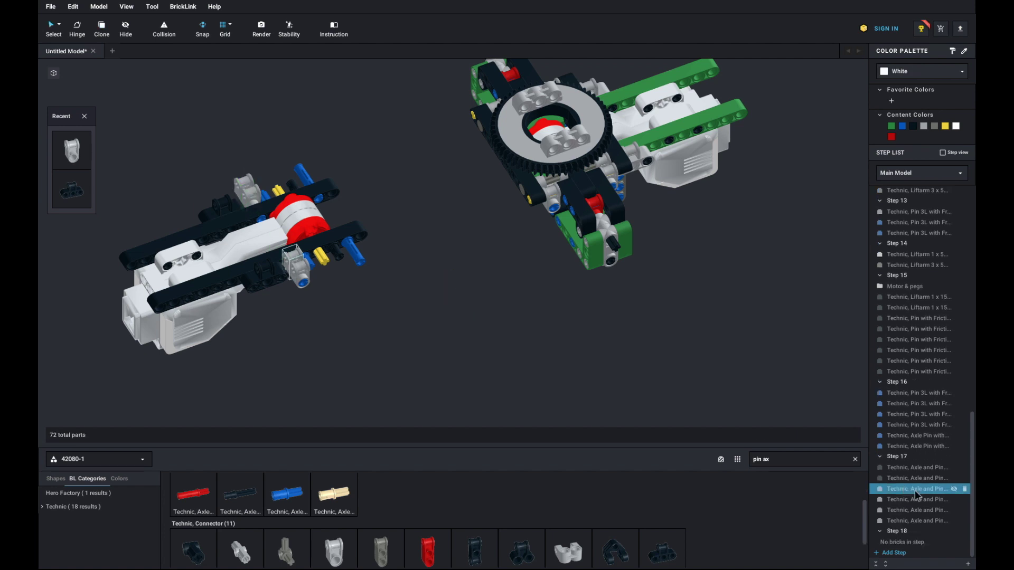
Add a dark bluish gray perpendicular 3L connector with 2 pin holes beside the light gray connectors on each side, keeping both in Step 17
{"action": "left_click", "coordinate": [380, 550]}
{"action": "left_click", "coordinate": [317, 277]}
{"action": "right_click_drag", "start_coordinate": [269, 205], "coordinate": [475, 183]}
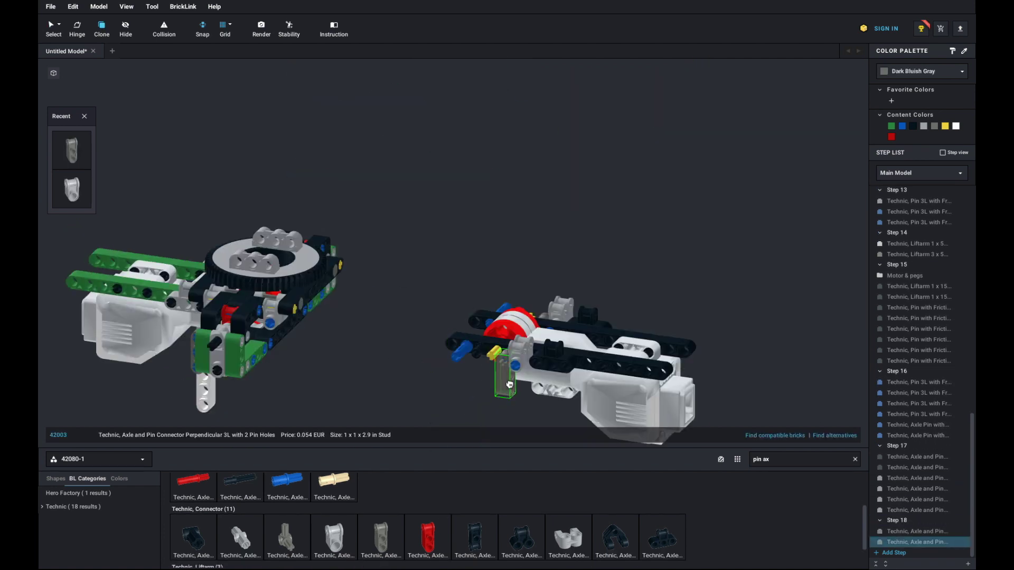
{"action": "right_click_drag", "start_coordinate": [522, 372], "coordinate": [687, 295]}
{"action": "left_click_drag", "start_coordinate": [916, 542], "coordinate": [919, 533]}
{"action": "left_click", "coordinate": [418, 340]}
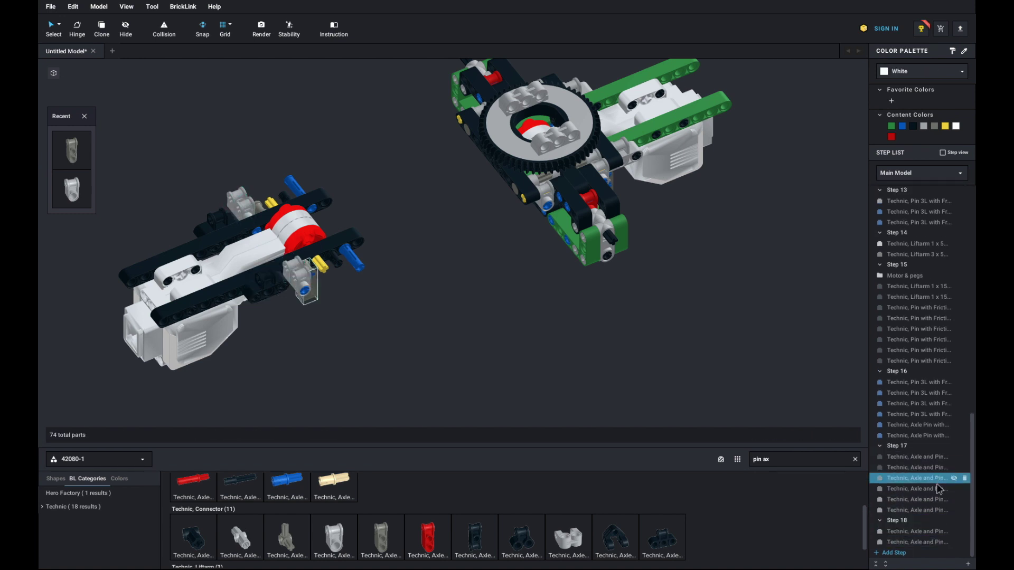
Switch the palette to 31313-1 and fit a red Perpendicular Double Split connector onto the end blue pin of each 1 x 15 liftarm
{"action": "scroll", "coordinate": [612, 527], "scroll_direction": "up", "scroll_amount": 2}
{"action": "left_click", "coordinate": [136, 461]}
{"action": "left_click", "coordinate": [95, 422]}
{"action": "scroll", "coordinate": [616, 528], "scroll_direction": "down", "scroll_amount": 2}
{"action": "left_click", "coordinate": [618, 526]}
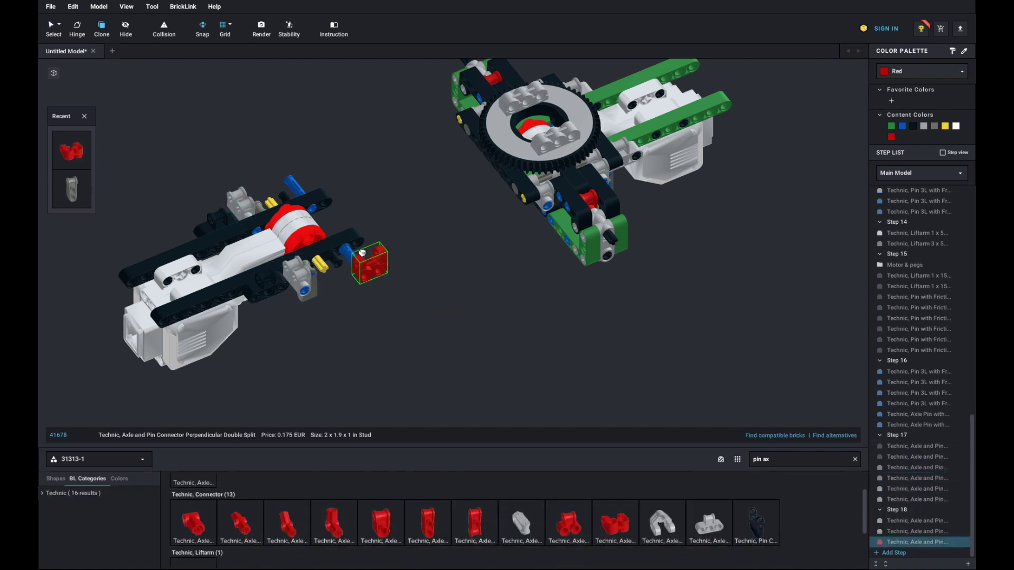
{"action": "left_click", "coordinate": [350, 258]}
{"action": "left_click", "coordinate": [300, 193]}
{"action": "key", "text": "Escape"}
Move the two red Double Split connectors from Step 18 into Step 17
{"action": "left_click", "coordinate": [915, 542]}
{"action": "left_click", "coordinate": [913, 533], "text": "shift"}
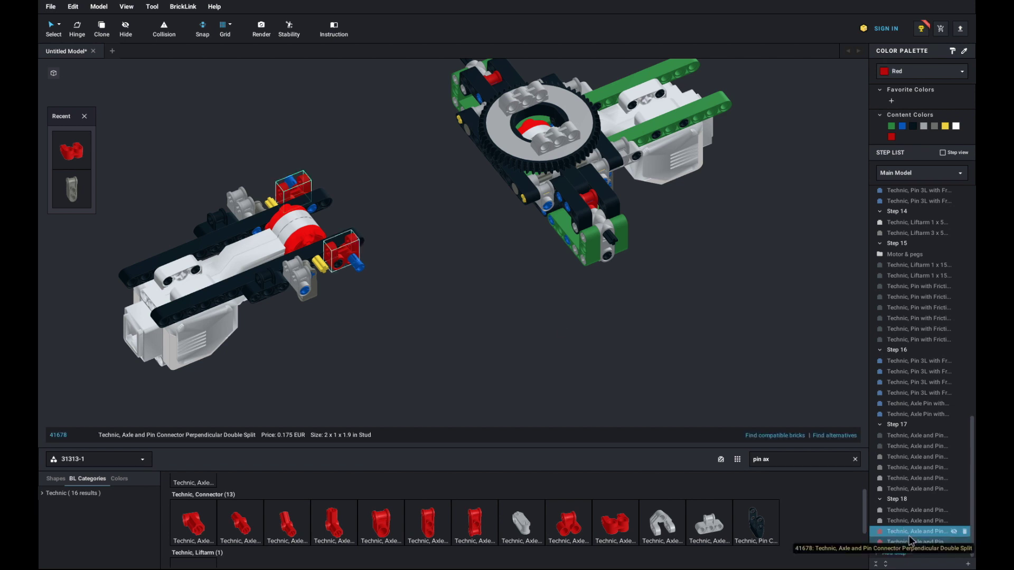
{"action": "left_click_drag", "start_coordinate": [913, 533], "coordinate": [914, 494]}
{"action": "left_click", "coordinate": [568, 367]}
Clone a light gray axle and pin connector onto the end blue pin outside each red connector
{"action": "left_click", "coordinate": [299, 271]}
{"action": "key", "text": "c"}
{"action": "left_click", "coordinate": [356, 261]}
{"action": "left_click", "coordinate": [291, 179]}
{"action": "key", "text": "Escape"}
Clone a black Axle Connector 2L from the first body and place one on the yellow axle at each side of the second unit
{"action": "right_click_drag", "start_coordinate": [409, 419], "coordinate": [415, 296]}
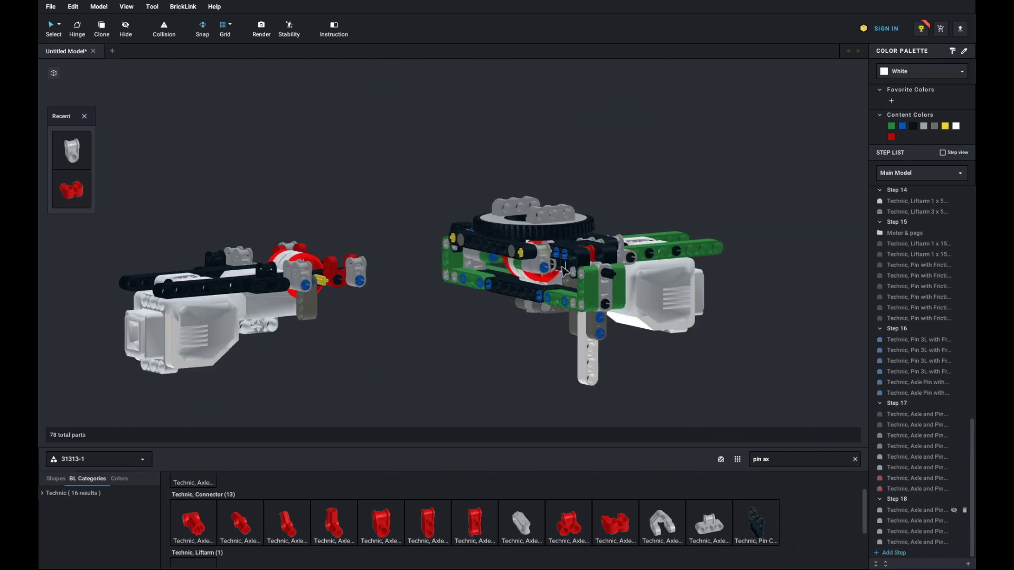
{"action": "left_click", "coordinate": [566, 267]}
{"action": "key", "text": "c"}
{"action": "right_click_drag", "start_coordinate": [380, 232], "coordinate": [349, 280]}
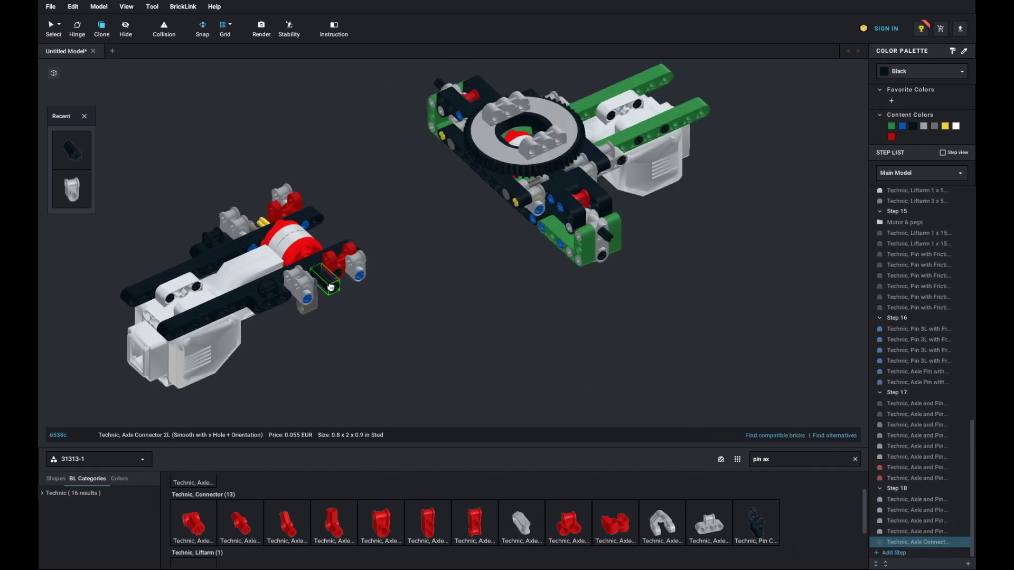
{"action": "left_click", "coordinate": [333, 286]}
{"action": "right_click_drag", "start_coordinate": [266, 222], "coordinate": [248, 237]}
{"action": "left_click", "coordinate": [251, 238]}
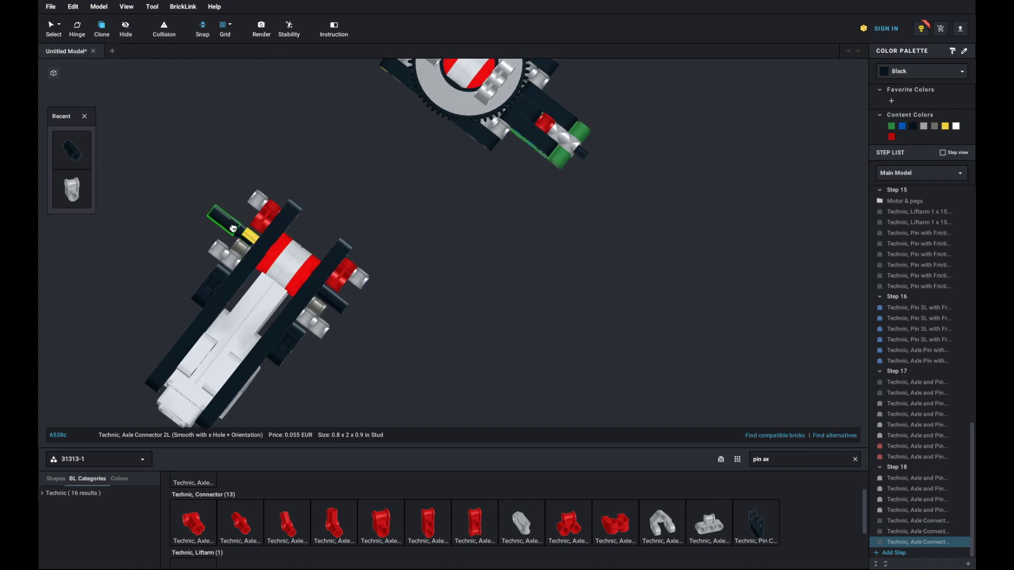
{"action": "left_click", "coordinate": [405, 303]}
Add Step 19 and clone a blue Pin 3L into the dark gray 3L connector on each side of the second unit
{"action": "mouse_move", "coordinate": [405, 303]}
{"action": "right_mouse_down"}
{"action": "mouse_move", "coordinate": [398, 396]}
{"action": "mouse_move", "coordinate": [541, 351]}
{"action": "mouse_move", "coordinate": [315, 197]}
{"action": "mouse_move", "coordinate": [380, 301]}
{"action": "right_mouse_up"}
{"action": "left_click", "coordinate": [894, 553]}
{"action": "key", "text": "c"}
{"action": "left_click", "coordinate": [547, 283]}
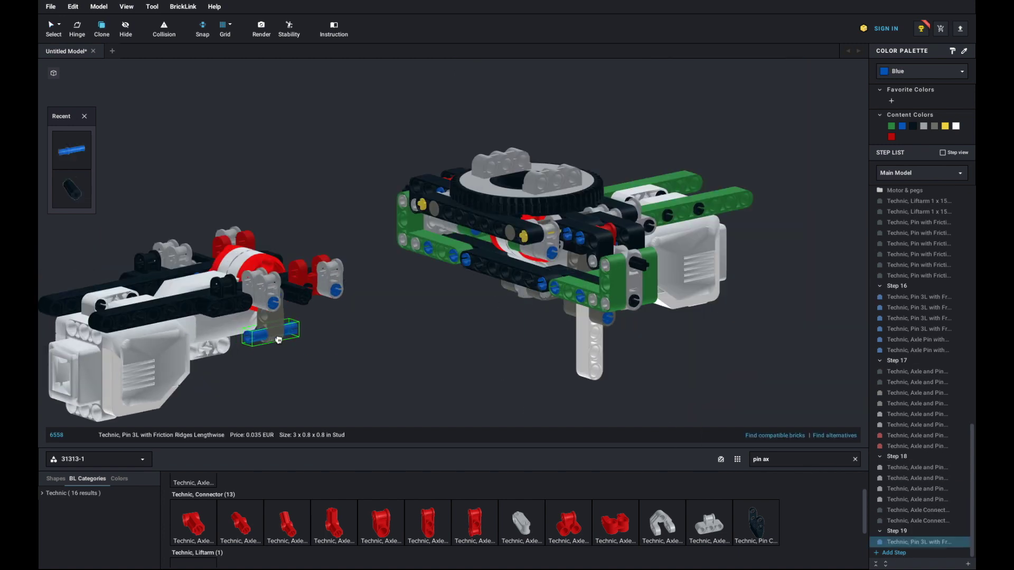
{"action": "left_click", "coordinate": [277, 340]}
{"action": "mouse_move", "coordinate": [277, 339]}
{"action": "right_mouse_down"}
{"action": "mouse_move", "coordinate": [328, 313]}
{"action": "mouse_move", "coordinate": [430, 388]}
{"action": "mouse_move", "coordinate": [490, 342]}
{"action": "right_mouse_up"}
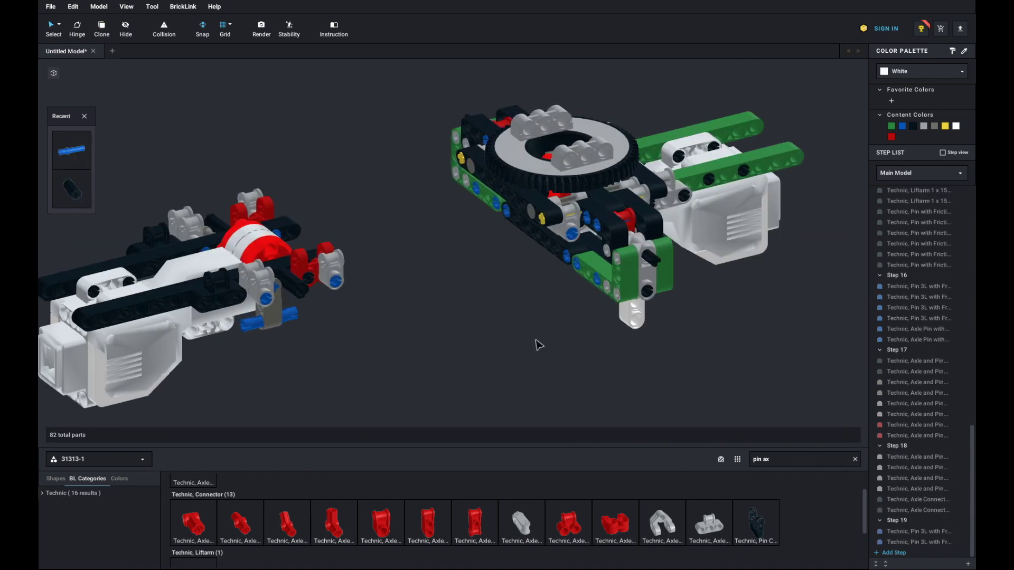
Add Step 20 and clone the Upper leg submodel onto both sides of the second unit
{"action": "left_click", "coordinate": [891, 554]}
{"action": "key", "text": "c"}
{"action": "left_click", "coordinate": [619, 233]}
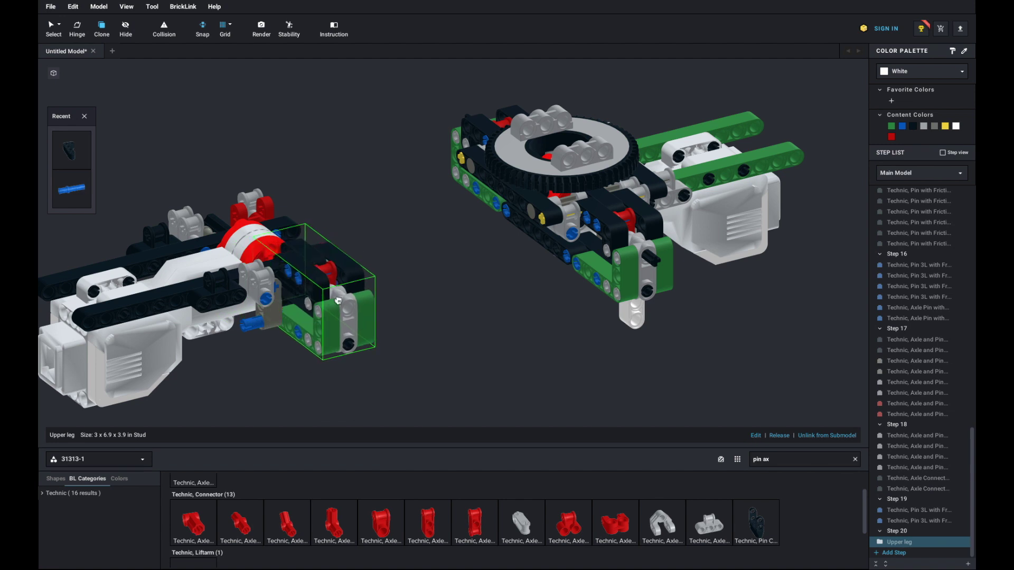
{"action": "mouse_move", "coordinate": [330, 298]}
{"action": "right_mouse_down"}
{"action": "mouse_move", "coordinate": [309, 305]}
{"action": "mouse_move", "coordinate": [476, 327]}
{"action": "right_mouse_up"}
{"action": "left_click", "coordinate": [310, 305]}
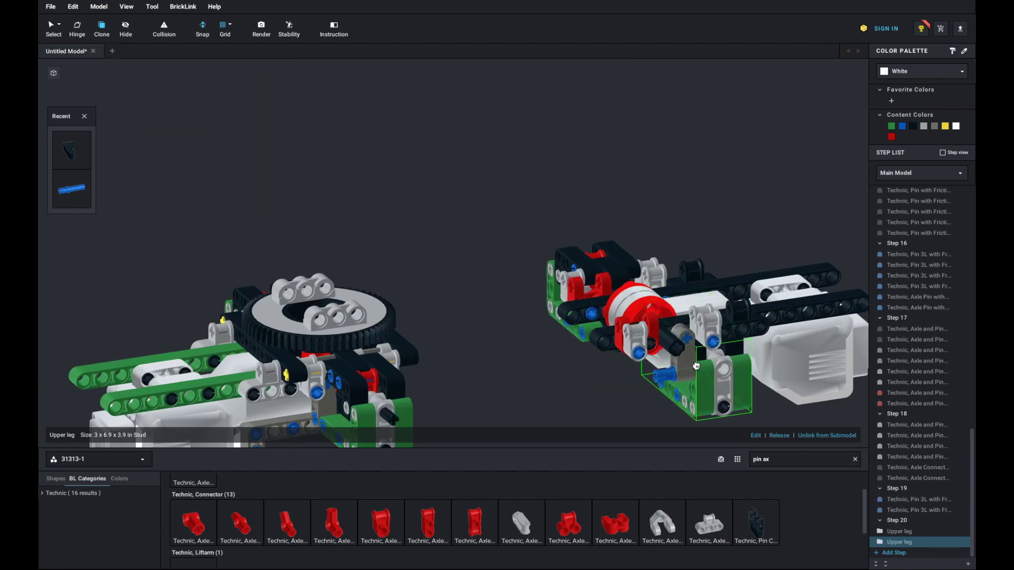
{"action": "left_click", "coordinate": [680, 342]}
{"action": "mouse_move", "coordinate": [680, 342]}
{"action": "right_mouse_down"}
{"action": "mouse_move", "coordinate": [654, 251]}
{"action": "mouse_move", "coordinate": [598, 328]}
{"action": "right_mouse_up"}
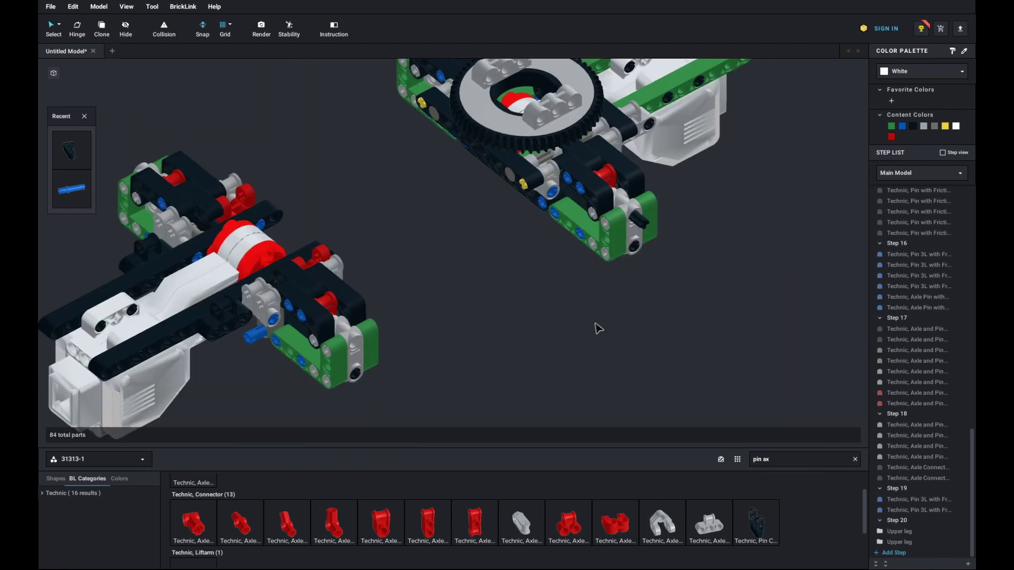
Clone the black Axle 6 from the first body's leg into both upper legs of the second unit
{"action": "left_click", "coordinate": [643, 227]}
{"action": "left_click", "coordinate": [364, 352]}
{"action": "left_click", "coordinate": [364, 351]}
{"action": "left_click", "coordinate": [133, 165]}
{"action": "key", "text": "Escape"}
Slide the blue 3L pins on both sides further through the new upper legs
{"action": "mouse_move", "coordinate": [256, 338]}
{"action": "left_mouse_down"}
{"action": "mouse_move", "coordinate": [471, 387]}
{"action": "mouse_move", "coordinate": [265, 327]}
{"action": "left_mouse_up"}
{"action": "right_click_drag", "start_coordinate": [391, 364], "coordinate": [380, 264]}
{"action": "left_click_drag", "start_coordinate": [312, 335], "coordinate": [238, 382]}
{"action": "left_click", "coordinate": [417, 296]}
{"action": "right_click_drag", "start_coordinate": [417, 296], "coordinate": [431, 365]}
Add Step 21 and move one Upper leg and one Axle 6 into it
{"action": "left_click", "coordinate": [892, 552]}
{"action": "left_click_drag", "start_coordinate": [903, 521], "coordinate": [903, 532]}
{"action": "left_click_drag", "start_coordinate": [906, 510], "coordinate": [910, 532]}
{"action": "left_click", "coordinate": [502, 350]}
Clone the black 1 x 7 liftarm from the first body onto the underside of the second unit between its upper legs
{"action": "right_click_drag", "start_coordinate": [502, 350], "coordinate": [534, 230]}
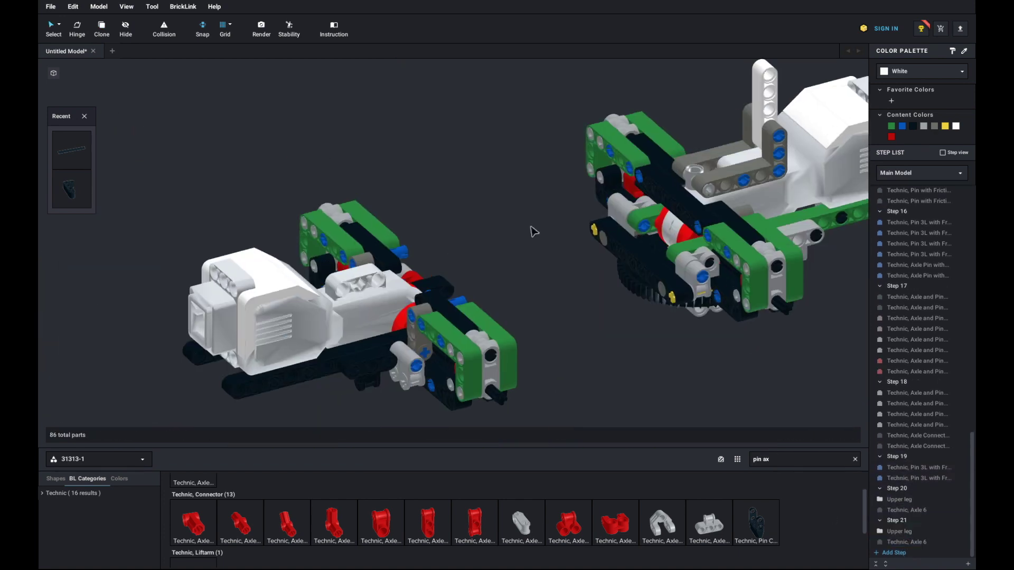
{"action": "key", "text": "c"}
{"action": "left_click", "coordinate": [668, 198]}
{"action": "left_click", "coordinate": [435, 275]}
{"action": "key", "text": "Escape"}
Search for "ax 3" and insert an Axle 3 and a cloned blue Pin 3L into the motor's underside connector in Step 22
{"action": "right_click_drag", "start_coordinate": [562, 276], "coordinate": [500, 350]}
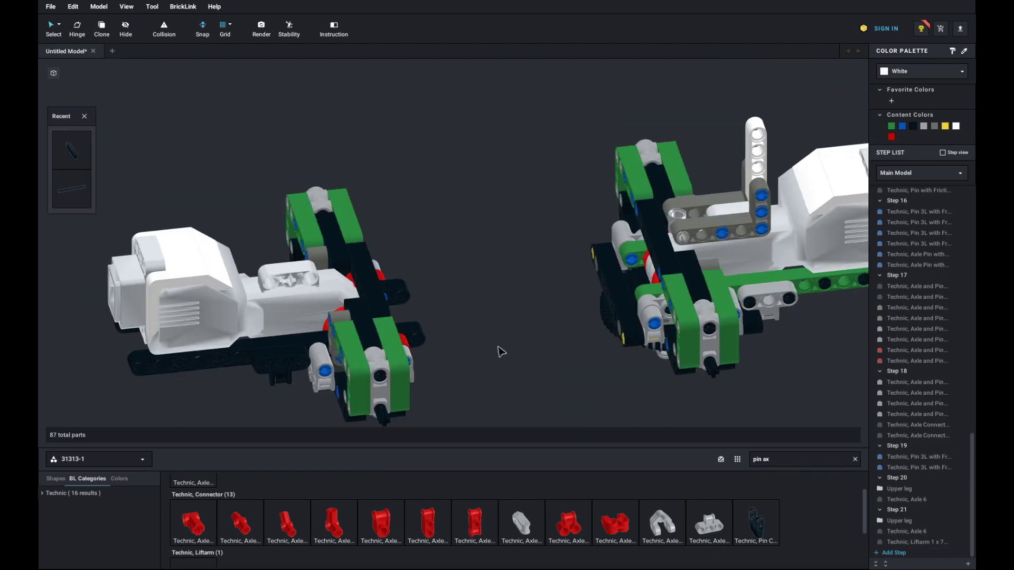
{"action": "left_click", "coordinate": [793, 463]}
{"action": "key", "text": "ctrl+a"}
{"action": "type", "text": "ax 3"}
{"action": "left_click", "coordinate": [193, 487]}
{"action": "left_click", "coordinate": [292, 279]}
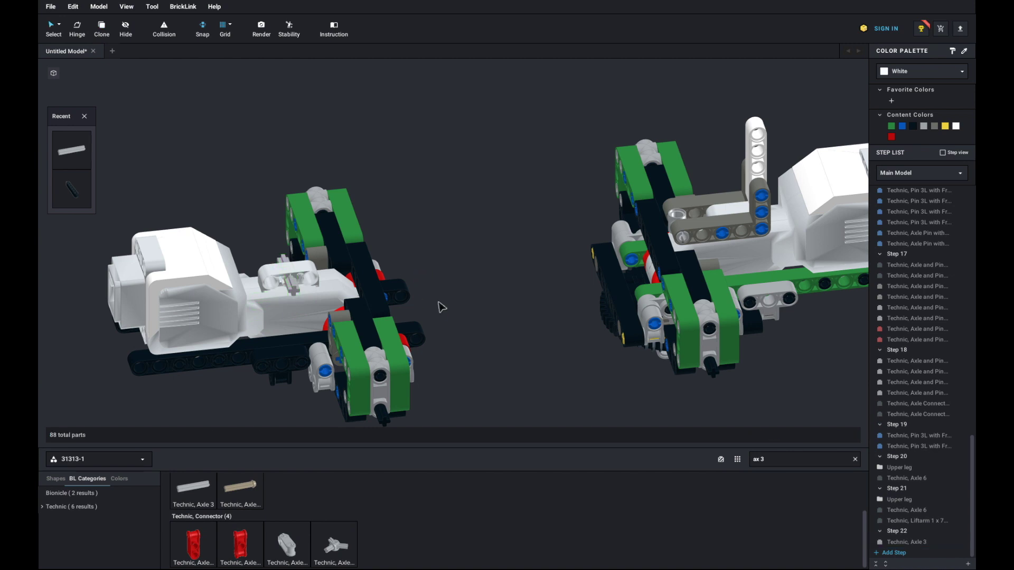
{"action": "left_click", "coordinate": [323, 372]}
Search for "arm 5" and attach a dark gray 1 x 5 liftarm on the far side of the motor's underside
{"action": "left_click", "coordinate": [776, 459]}
{"action": "key", "text": "ctrl+a"}
{"action": "type", "text": "arm 5"}
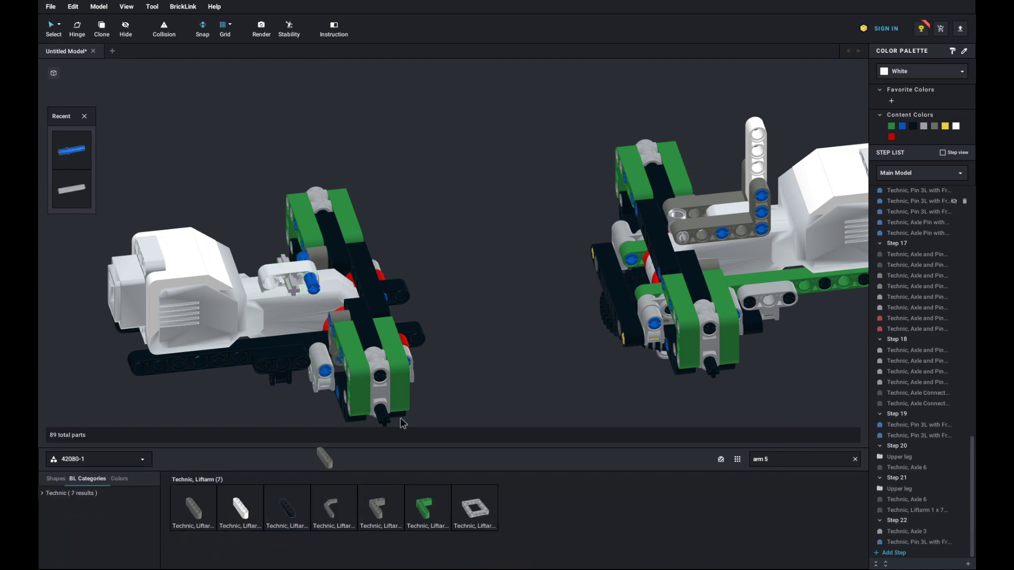
{"action": "left_click", "coordinate": [193, 508]}
{"action": "left_click", "coordinate": [330, 262]}
{"action": "key", "text": "Escape"}
Switch the palette to 42080-1, search for "pin 3", and insert a black Axle Pin 3L into the end of the 1 x 5 liftarm
{"action": "left_click", "coordinate": [117, 459]}
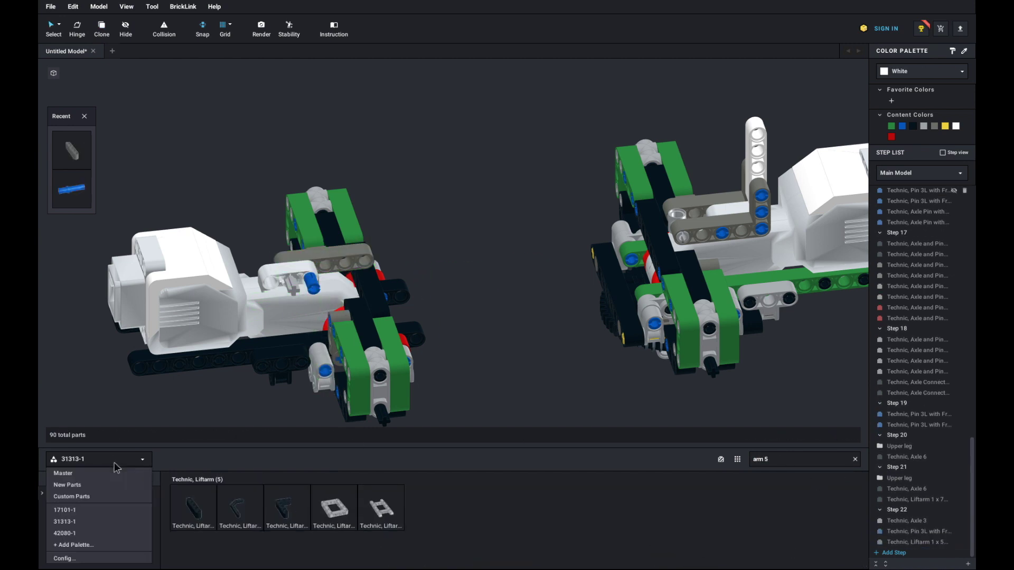
{"action": "left_click", "coordinate": [104, 533]}
{"action": "left_click", "coordinate": [776, 459]}
{"action": "key", "text": "ctrl+a"}
{"action": "type", "text": "pin 3"}
{"action": "left_click", "coordinate": [240, 523]}
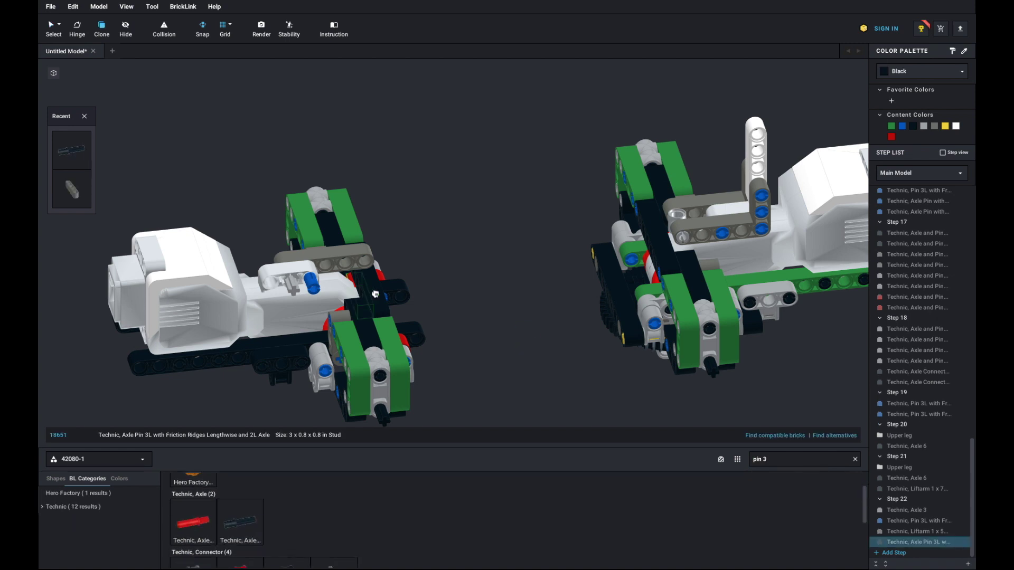
{"action": "left_click", "coordinate": [367, 282]}
{"action": "key", "text": "Escape"}
Switch the palette to 31313-1 and place a red three-hole axle and pin connector against the 1 x 5 liftarm in Step 23
{"action": "left_click", "coordinate": [117, 459]}
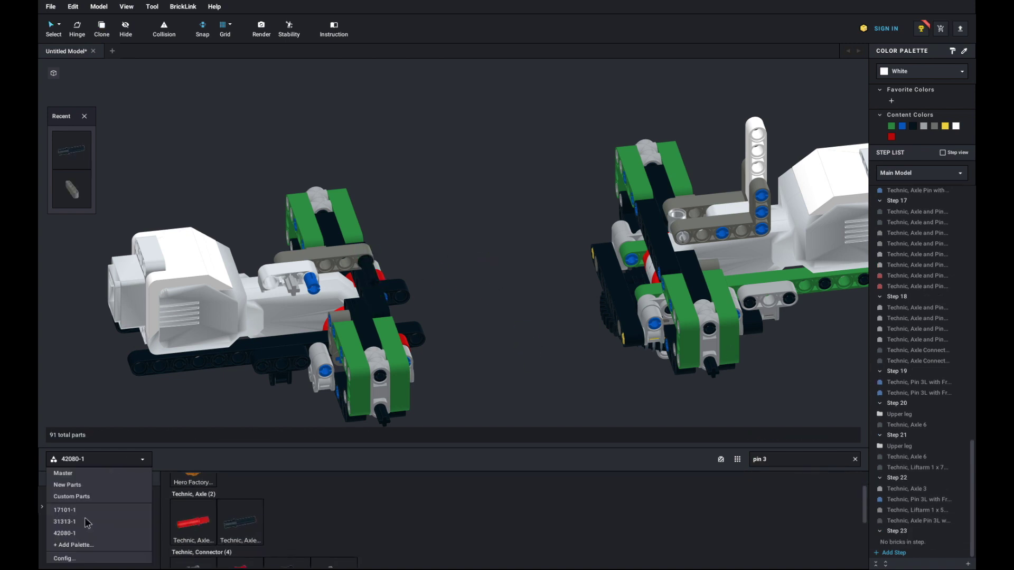
{"action": "left_click", "coordinate": [101, 522]}
{"action": "left_click", "coordinate": [246, 515]}
{"action": "left_click", "coordinate": [362, 267]}
{"action": "key", "text": "Escape"}
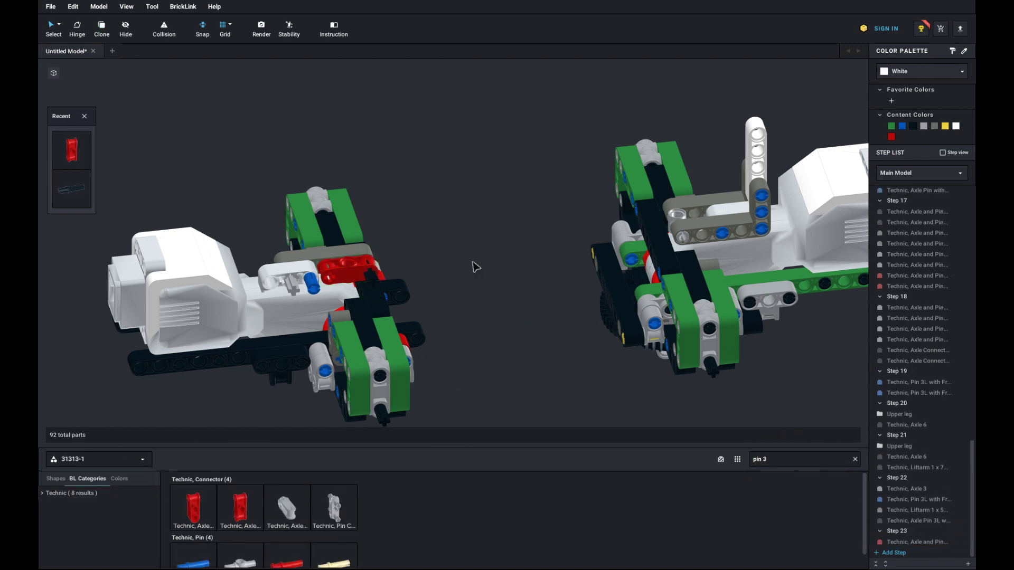
Clone the black Axle Pin 3L into the red connector and add a second dark gray 1 x 5 liftarm over the pins in Step 24
{"action": "key", "text": "c"}
{"action": "left_click", "coordinate": [371, 275]}
{"action": "left_click", "coordinate": [372, 313]}
{"action": "left_click", "coordinate": [343, 284]}
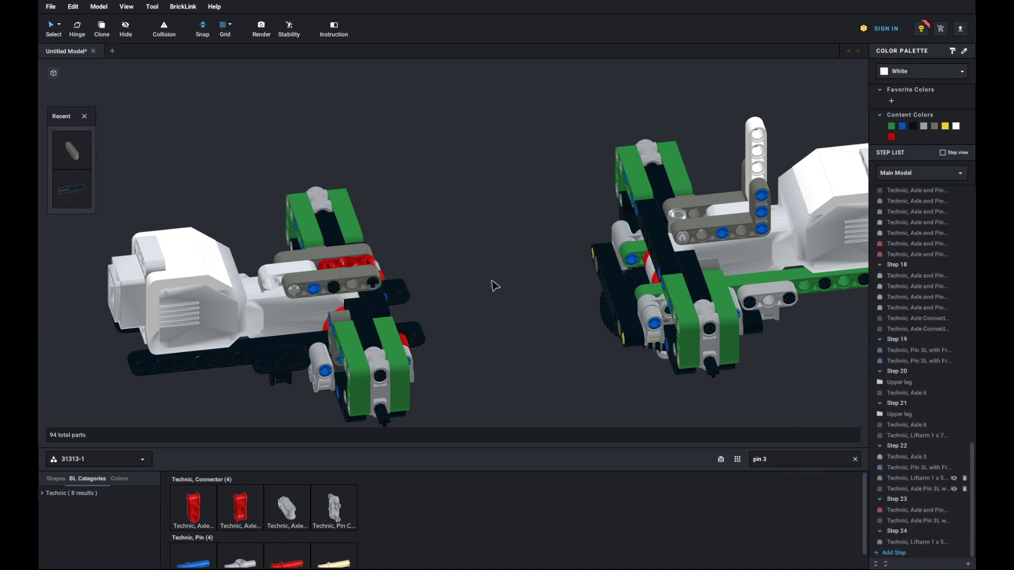
Clone a yellow Axle 7 through the gray connectors on each side of the second unit in Step 25
{"action": "right_click_drag", "start_coordinate": [478, 285], "coordinate": [426, 313]}
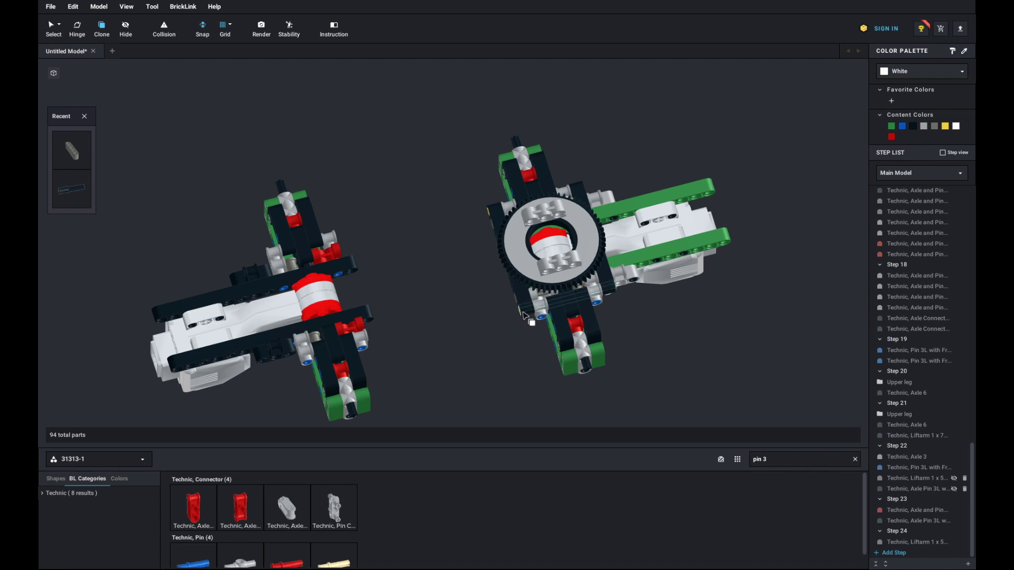
{"action": "left_click", "coordinate": [376, 333]}
{"action": "left_click", "coordinate": [344, 234]}
{"action": "left_click", "coordinate": [915, 552]}
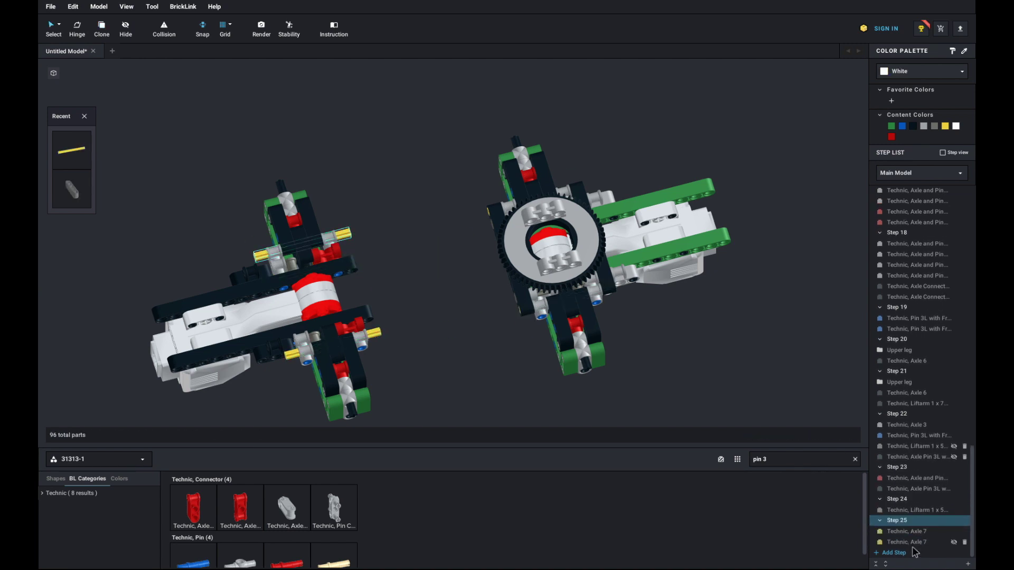
Clone the Body joint submodel from the first body onto the second unit over its motor hub
{"action": "key", "text": "c"}
{"action": "left_click", "coordinate": [549, 240]}
{"action": "left_click", "coordinate": [323, 296]}
{"action": "mouse_move", "coordinate": [323, 295]}
{"action": "right_mouse_down"}
{"action": "mouse_move", "coordinate": [421, 325]}
{"action": "mouse_move", "coordinate": [518, 288]}
{"action": "right_mouse_up"}
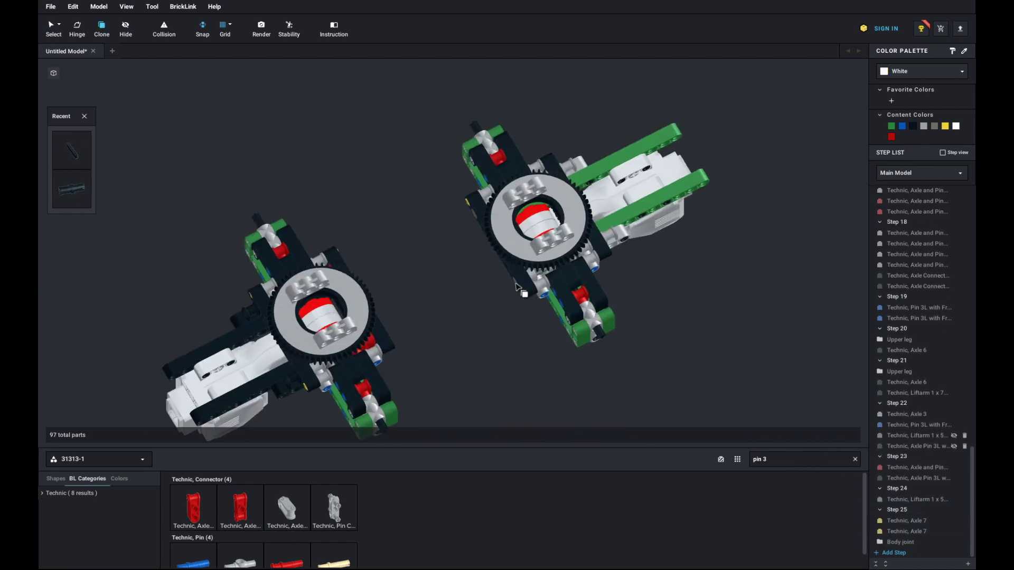
Clone two dark bluish gray Axle 8 with Stop parts into the second unit's body joint
{"action": "left_click", "coordinate": [517, 286]}
{"action": "right_click_drag", "start_coordinate": [459, 301], "coordinate": [477, 242]}
{"action": "left_click", "coordinate": [478, 242]}
{"action": "left_click", "coordinate": [457, 196]}
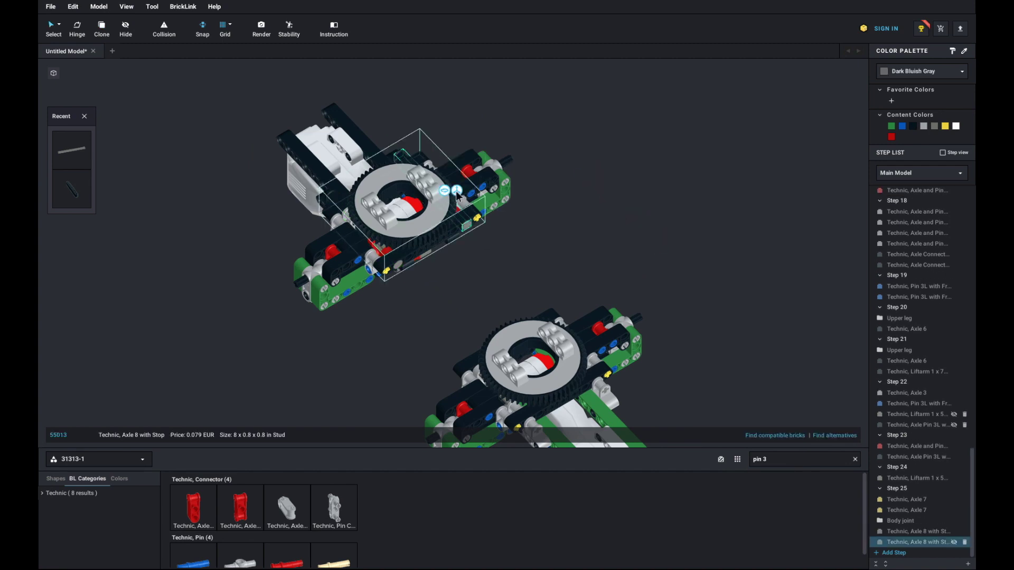
Adjust the yellow Axle 7 parts in the second unit's body joint and list Body joint first in Step 25
{"action": "left_click", "coordinate": [421, 182]}
{"action": "right_click_drag", "start_coordinate": [421, 181], "coordinate": [481, 165]}
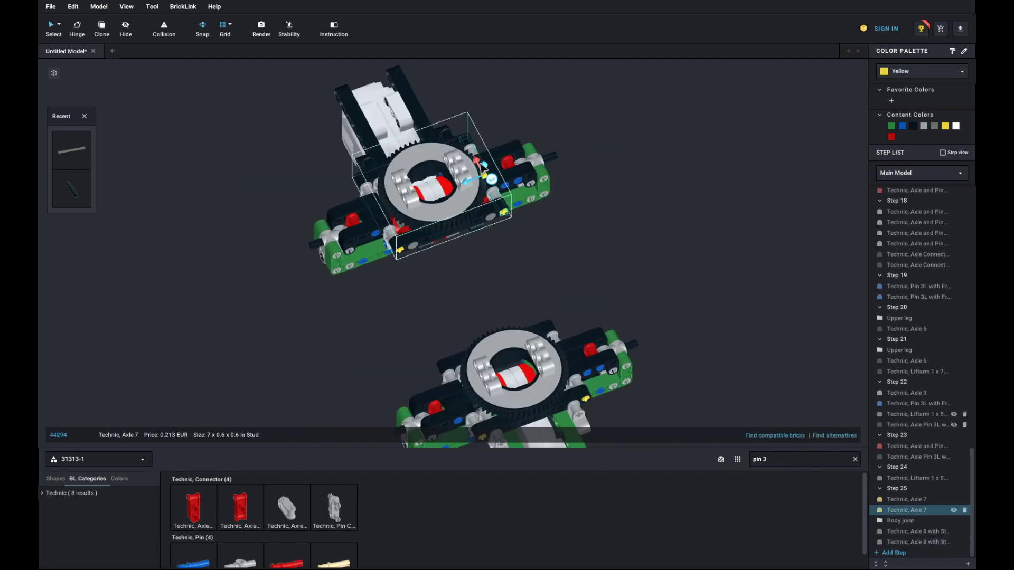
{"action": "left_click", "coordinate": [385, 267]}
{"action": "mouse_move", "coordinate": [385, 267]}
{"action": "right_mouse_down"}
{"action": "mouse_move", "coordinate": [549, 258]}
{"action": "mouse_move", "coordinate": [387, 256]}
{"action": "right_mouse_up"}
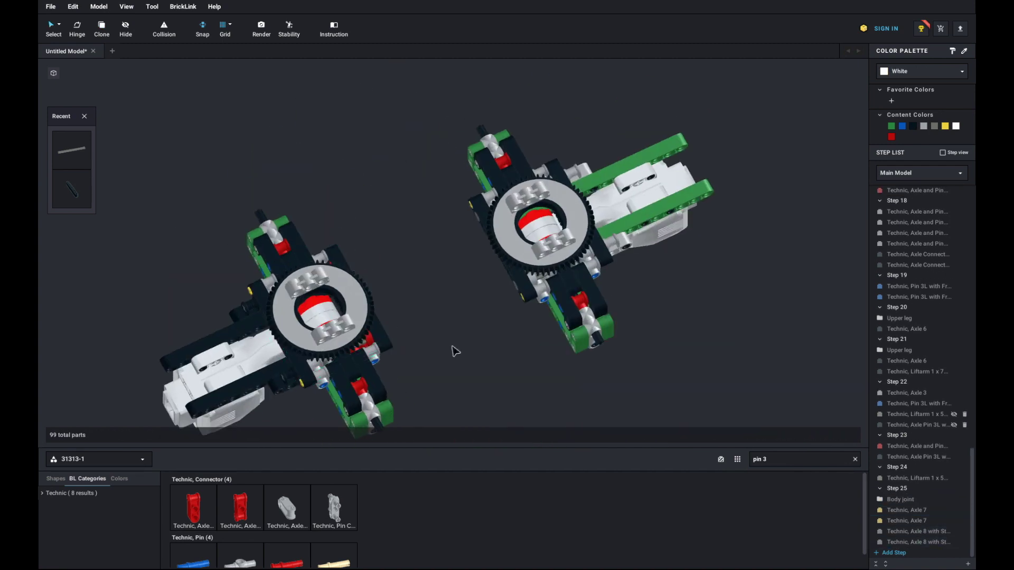
Paste five black friction pins into the light gray three-hole liftarms on the first body's turntable in Step 26
{"action": "scroll", "coordinate": [455, 350], "scroll_direction": "up", "scroll_amount": 4}
{"action": "key", "text": "ctrl+v"}
{"action": "left_click", "coordinate": [462, 305]}
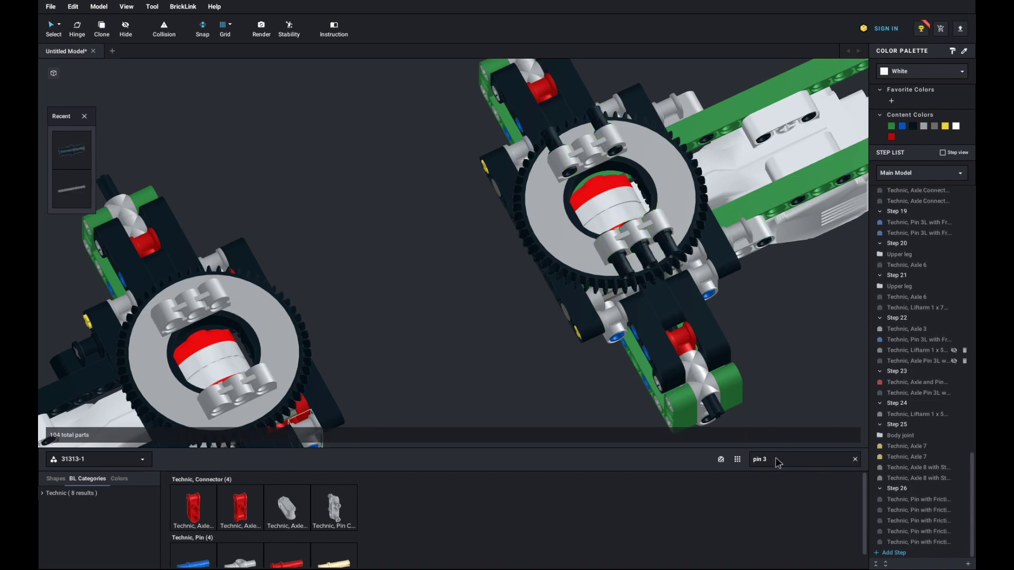
Search for "arm 11" and attach a red 1 x 11 liftarm to the pins on the first body's turntable in Step 27
{"action": "key", "text": "ctrl+a"}
{"action": "type", "text": "arm 11"}
{"action": "left_click_drag", "start_coordinate": [193, 507], "coordinate": [473, 255]}
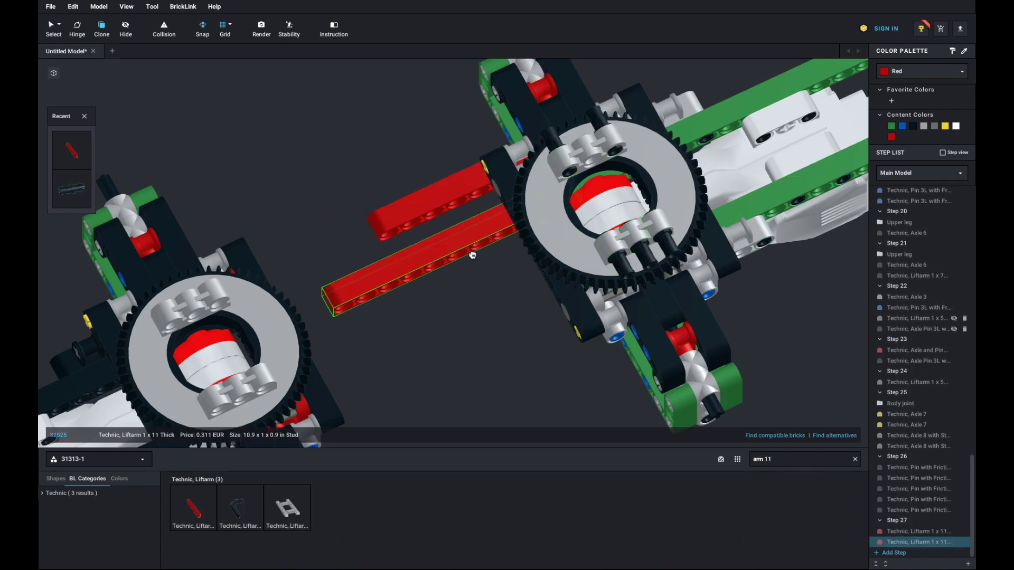
{"action": "key", "text": "Escape"}
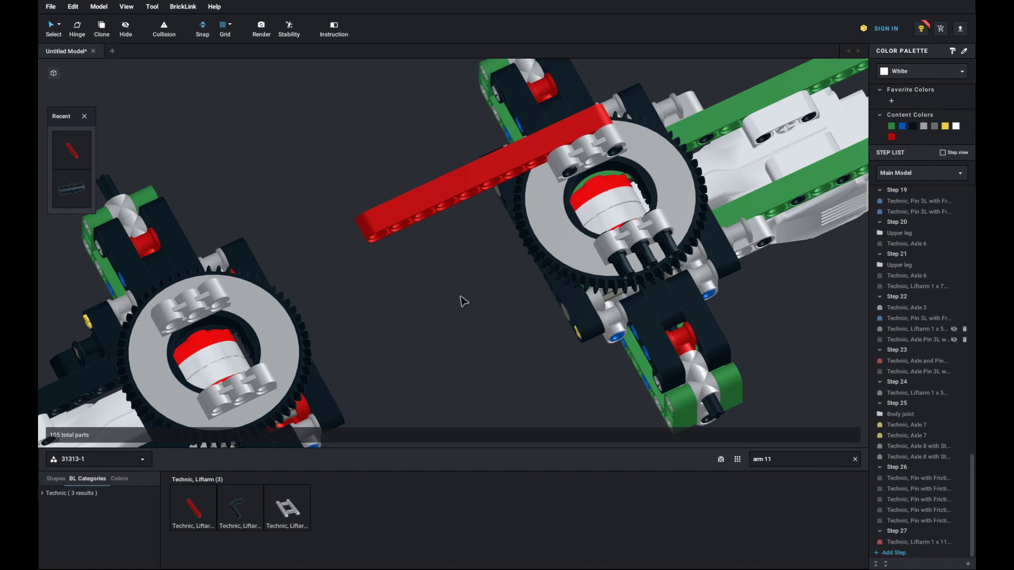
Paste two black friction pins and three blue 3L friction pins into the red 1 x 11 liftarm
{"action": "key", "text": "ctrl+v"}
{"action": "left_click", "coordinate": [343, 285]}
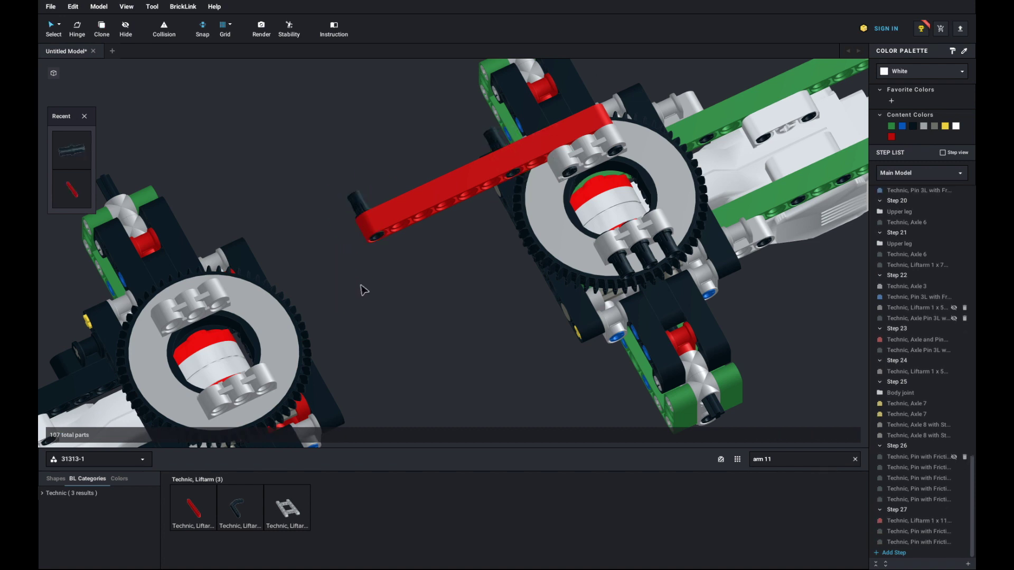
{"action": "key", "text": "ctrl+v"}
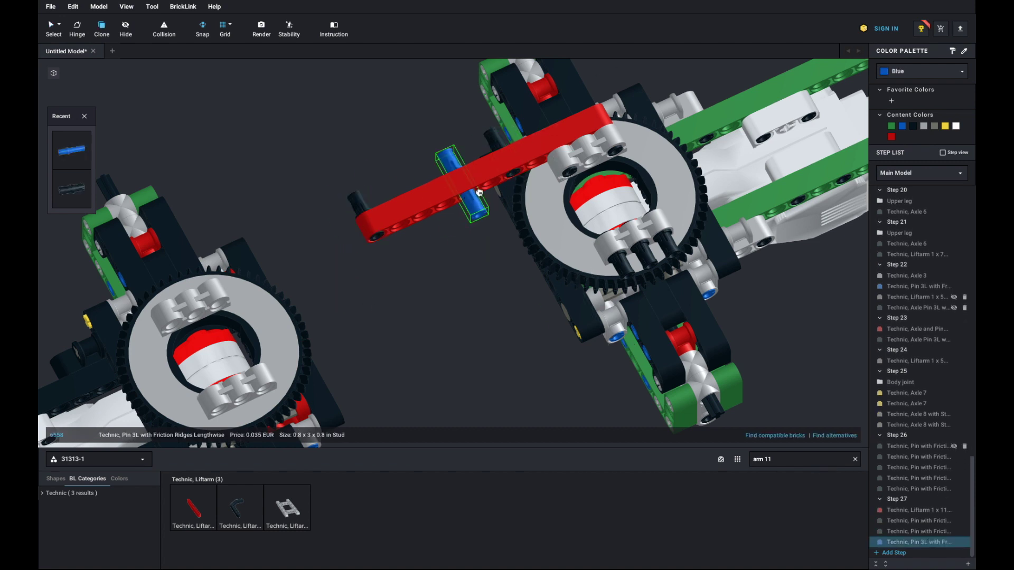
{"action": "left_click", "coordinate": [480, 193]}
{"action": "left_click", "coordinate": [474, 316]}
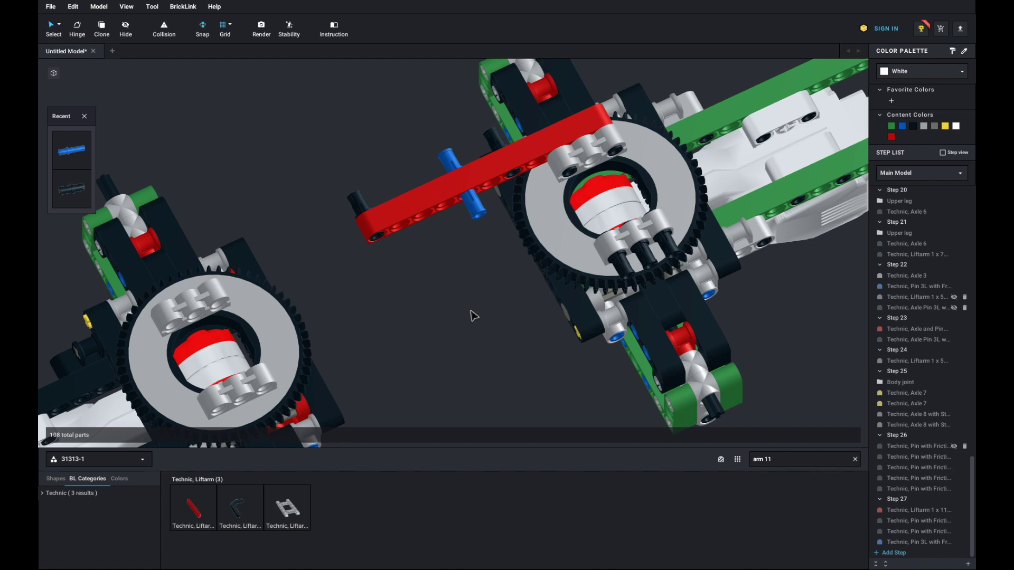
{"action": "key", "text": "ctrl+v"}
{"action": "left_click", "coordinate": [473, 218]}
{"action": "left_click", "coordinate": [476, 312]}
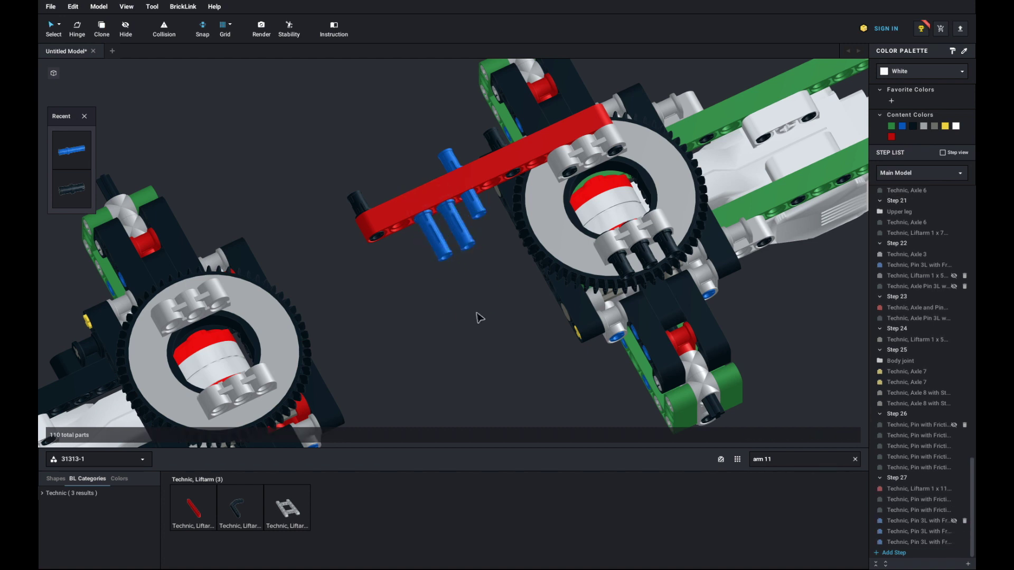
Add another black friction pin to the red 1 x 11 liftarm and move the three blue 3L pins into a new Step 28
{"action": "left_click_drag", "start_coordinate": [502, 195], "coordinate": [510, 348]}
{"action": "left_click", "coordinate": [900, 503]}
{"action": "left_click_drag", "start_coordinate": [902, 506], "coordinate": [898, 531]}
{"action": "left_click", "coordinate": [474, 368]}
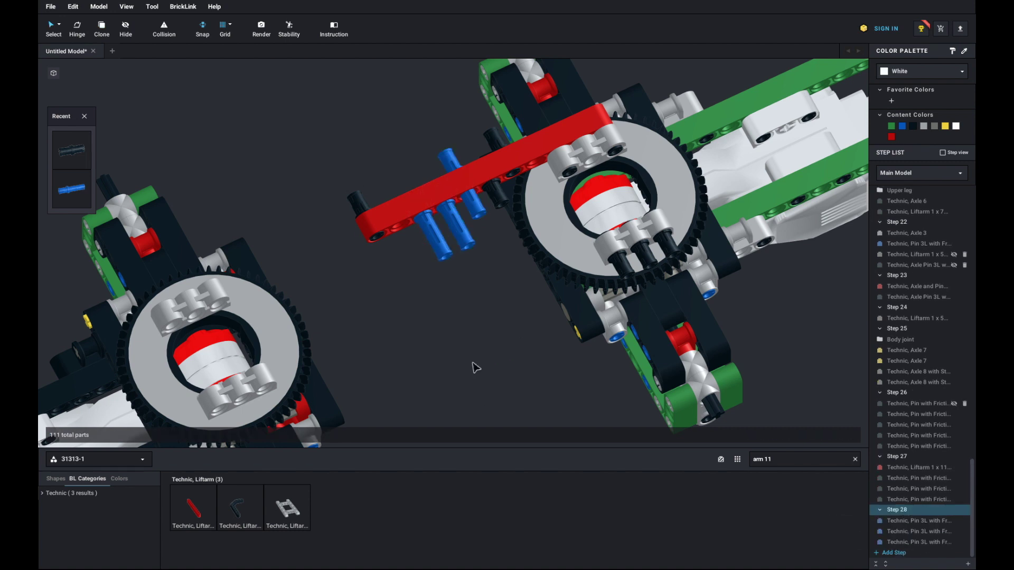
Attach black 2 x 4, 3 x 5 and 1 x 5 liftarms to the pins on the red liftarm and list them in Step 29
{"action": "type", "text": "arm 4"}
{"action": "left_click_drag", "start_coordinate": [191, 507], "coordinate": [443, 235]}
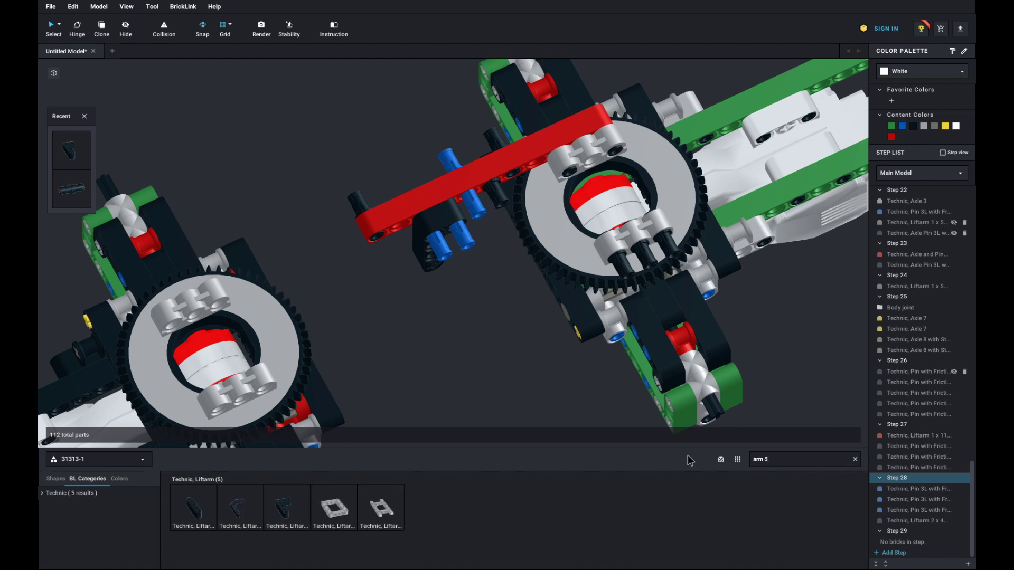
{"action": "left_click", "coordinate": [504, 248]}
{"action": "left_click", "coordinate": [917, 510]}
{"action": "left_click", "coordinate": [917, 520], "text": "shift"}
{"action": "left_click_drag", "start_coordinate": [917, 521], "coordinate": [898, 531]}
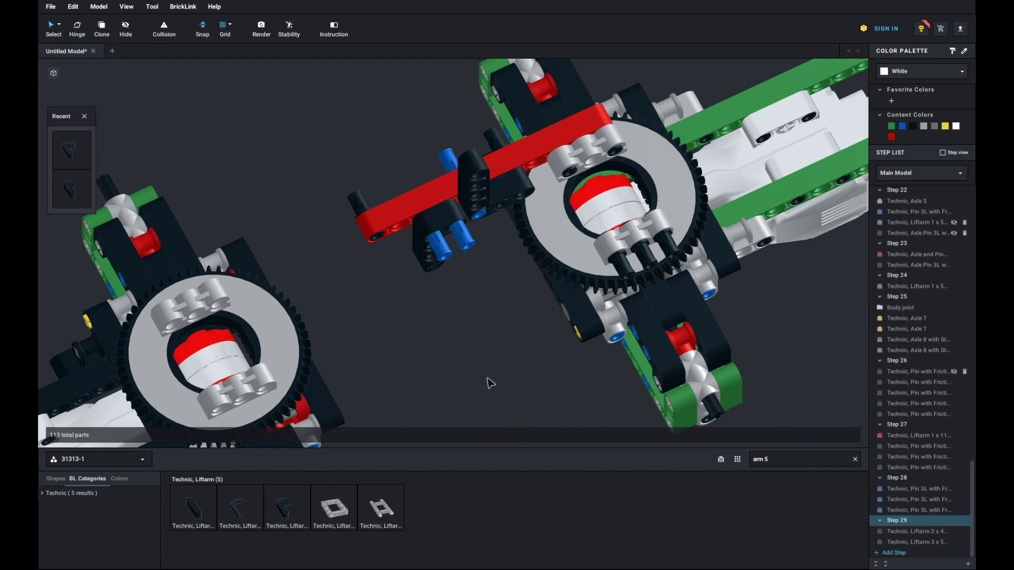
{"action": "left_click_drag", "start_coordinate": [196, 509], "coordinate": [463, 286]}
{"action": "left_click", "coordinate": [421, 381]}
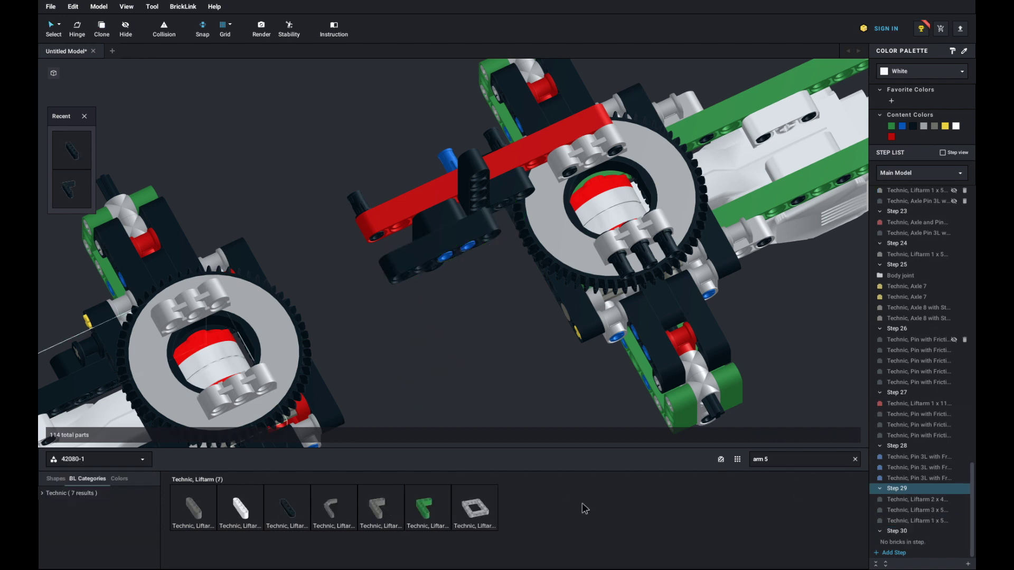
Search 42080-1 for "pin" and attach a blue axle pin and two red center-hole 3L pins to the black liftarms
{"action": "left_click", "coordinate": [855, 458]}
{"action": "type", "text": "pin"}
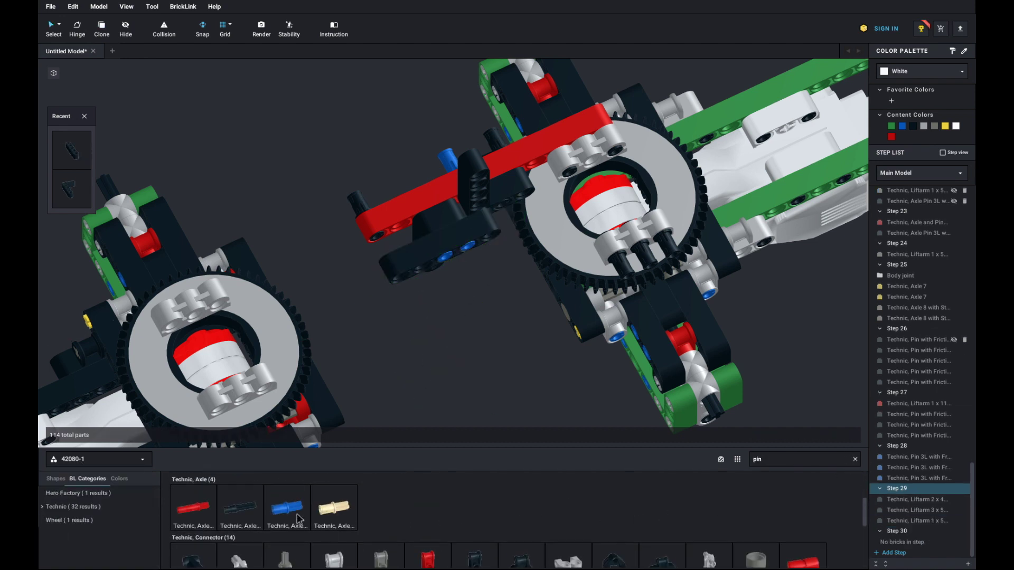
{"action": "left_click_drag", "start_coordinate": [286, 508], "coordinate": [541, 206]}
{"action": "left_click", "coordinate": [541, 206]}
{"action": "key", "text": "Escape"}
{"action": "left_click_drag", "start_coordinate": [864, 512], "coordinate": [865, 544]}
{"action": "left_click", "coordinate": [334, 538]}
{"action": "left_click", "coordinate": [507, 253]}
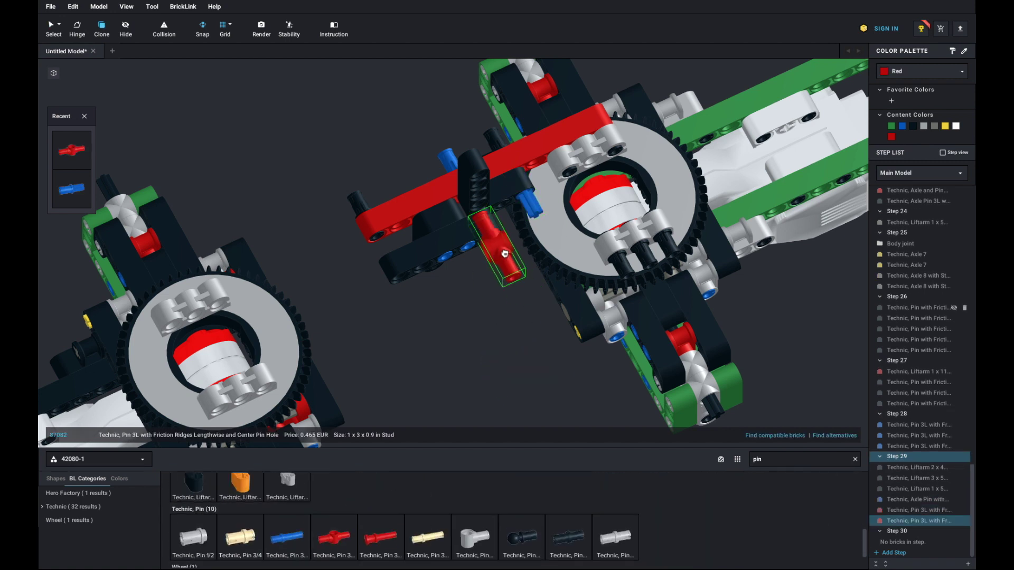
{"action": "left_click", "coordinate": [479, 334]}
{"action": "key", "text": "Escape"}
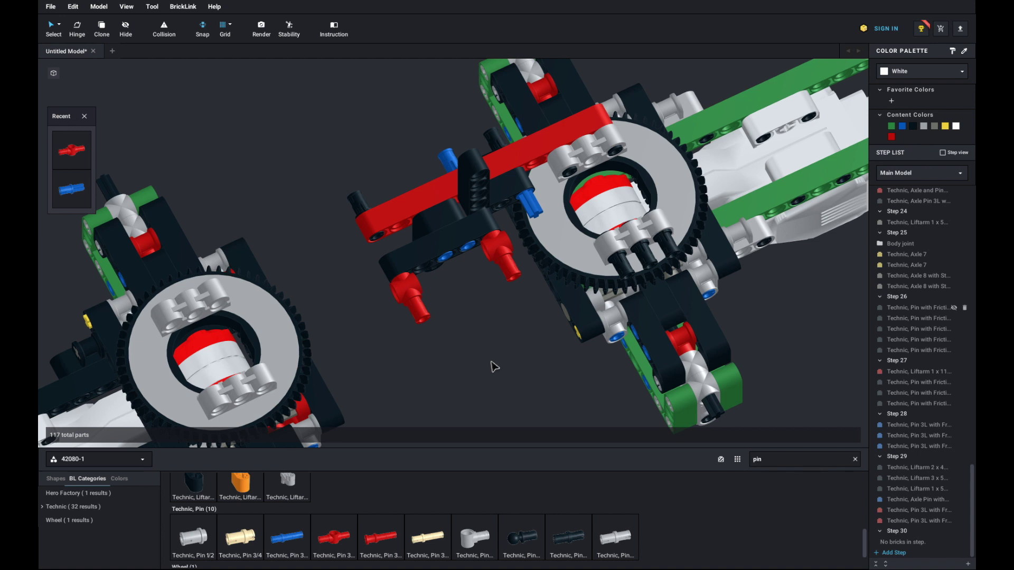
Attach a red axle and pin connector from 31313-1 to the blue axle pin and list it with the two red pins in Step 30
{"action": "scroll", "coordinate": [476, 521], "scroll_direction": "up", "scroll_amount": 10}
{"action": "left_click", "coordinate": [99, 459]}
{"action": "left_click", "coordinate": [80, 525]}
{"action": "scroll", "coordinate": [317, 517], "scroll_direction": "down", "scroll_amount": 4}
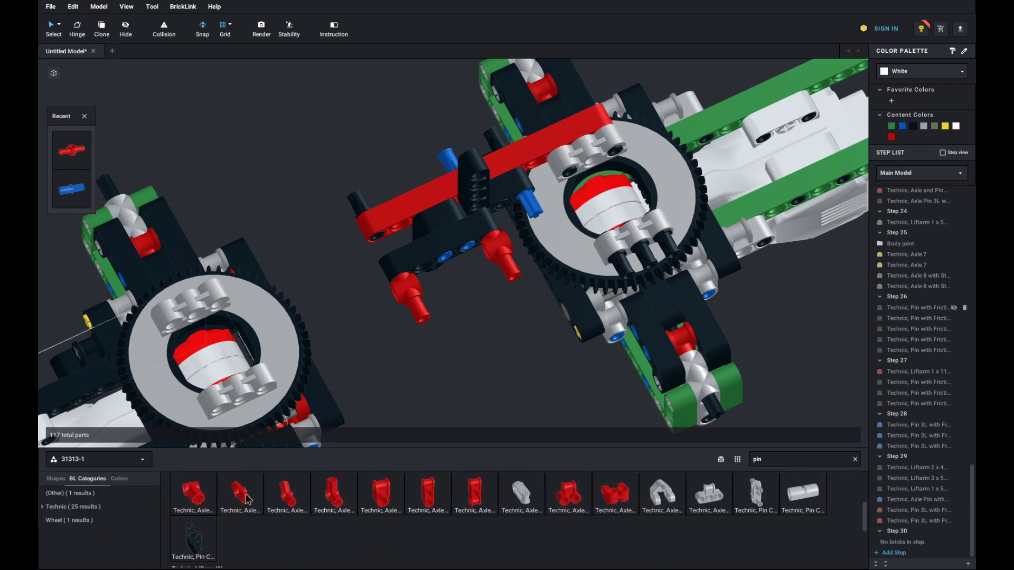
{"action": "left_click_drag", "start_coordinate": [241, 494], "coordinate": [542, 224]}
{"action": "left_click", "coordinate": [528, 357]}
{"action": "left_click", "coordinate": [933, 544]}
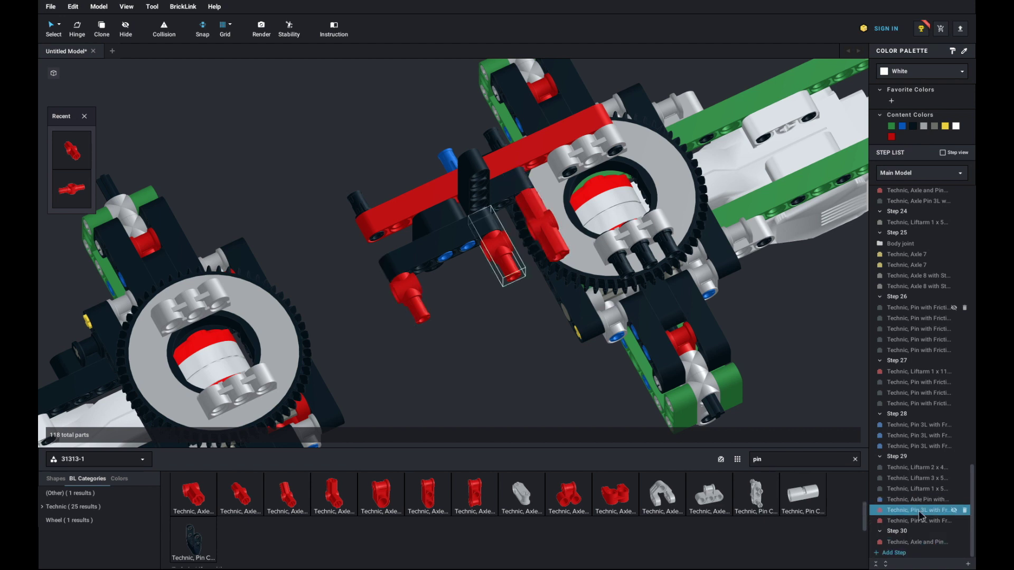
{"action": "left_click_drag", "start_coordinate": [917, 531], "coordinate": [918, 508]}
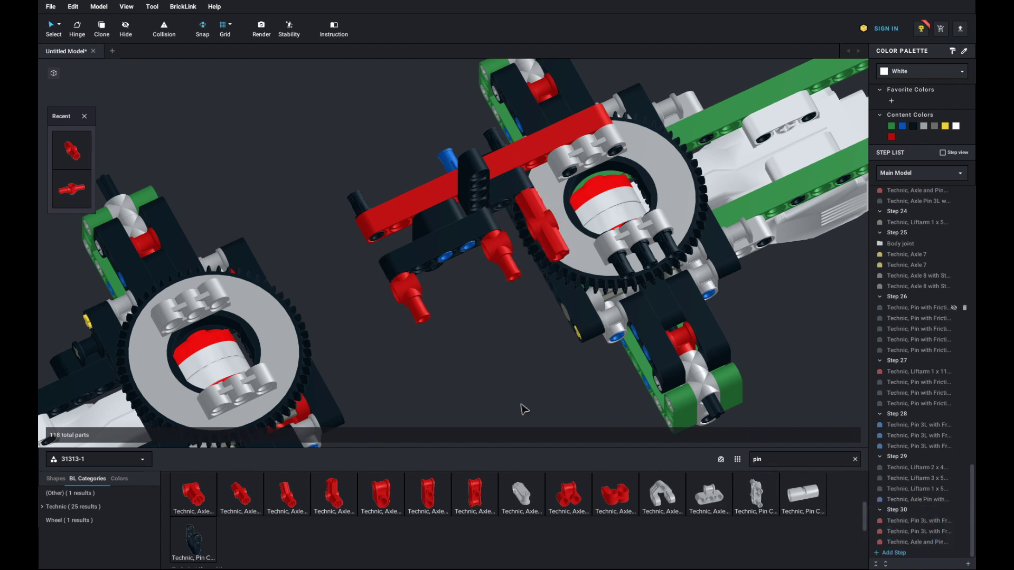
Select the entire second body and move it farther away from the first body
{"action": "scroll", "coordinate": [523, 409], "scroll_direction": "down", "scroll_amount": 3}
{"action": "left_click", "coordinate": [280, 338]}
{"action": "scroll", "coordinate": [435, 351], "scroll_direction": "down", "scroll_amount": 4}
{"action": "left_click_drag", "start_coordinate": [253, 225], "coordinate": [414, 399]}
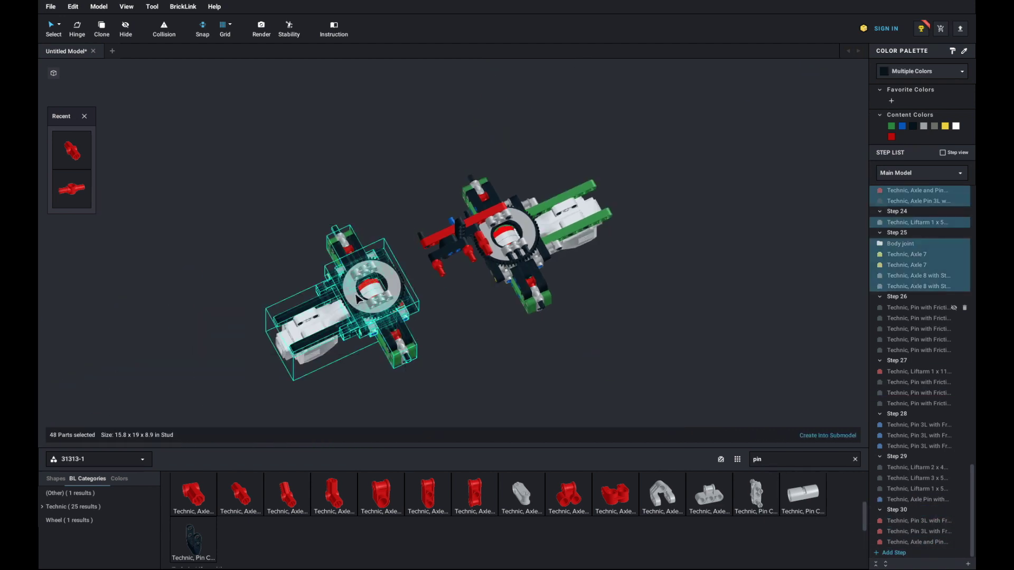
{"action": "left_click_drag", "start_coordinate": [359, 296], "coordinate": [221, 313]}
{"action": "left_click", "coordinate": [499, 362]}
{"action": "scroll", "coordinate": [499, 362], "scroll_direction": "up", "scroll_amount": 5}
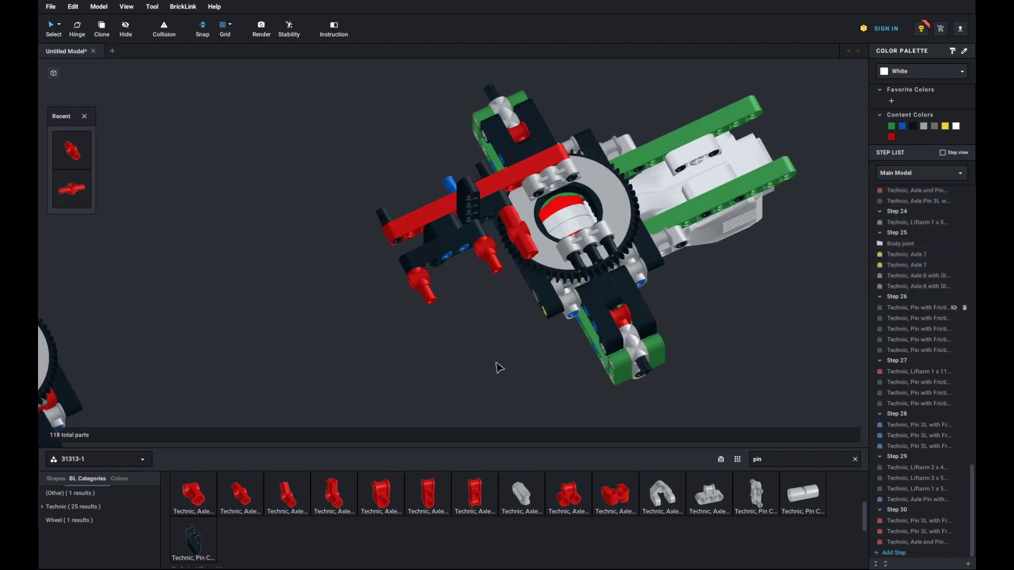
Search for "arm 15" and attach a black 1 x 15 liftarm behind the red 1 x 11 liftarm in Step 31
{"action": "double_click", "coordinate": [757, 459]}
{"action": "type", "text": "arm 15"}
{"action": "left_click_drag", "start_coordinate": [194, 504], "coordinate": [374, 234]}
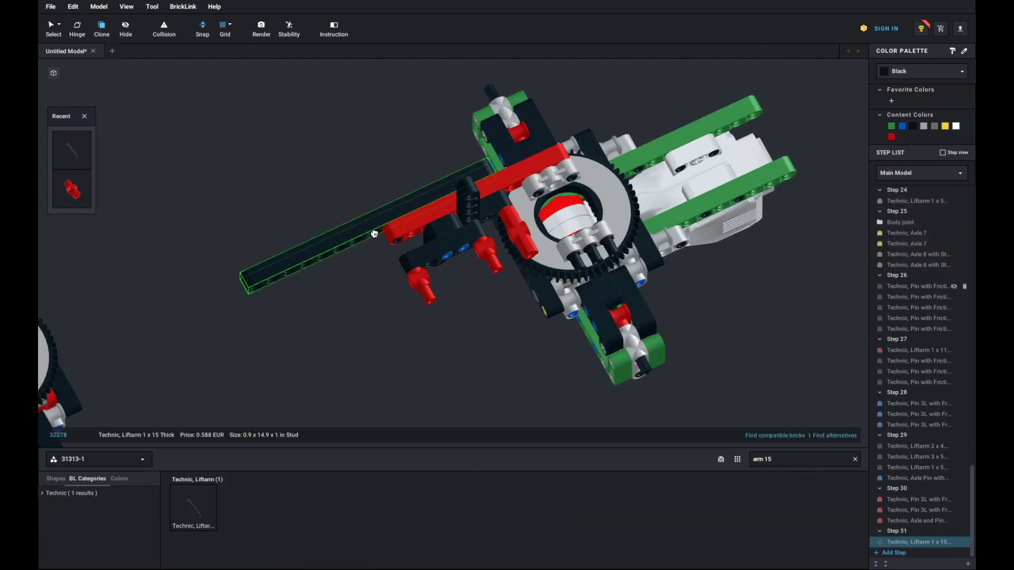
{"action": "left_click", "coordinate": [360, 386]}
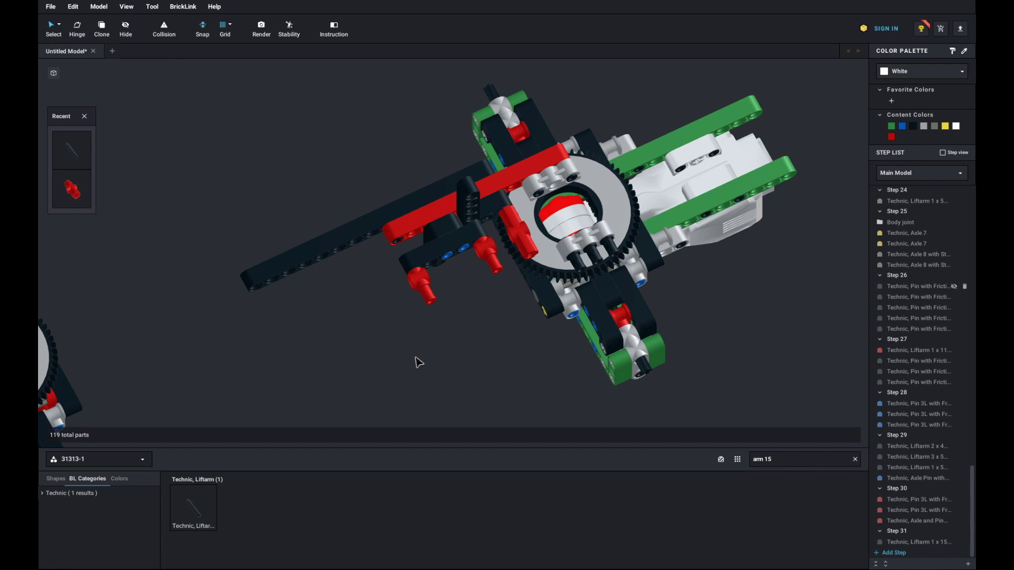
Clone a blue 3L pin and two black friction pins into the free holes of the black 1 x 15 liftarm
{"action": "key", "text": "c"}
{"action": "left_click", "coordinate": [448, 256]}
{"action": "left_click", "coordinate": [366, 259]}
{"action": "key", "text": "Escape"}
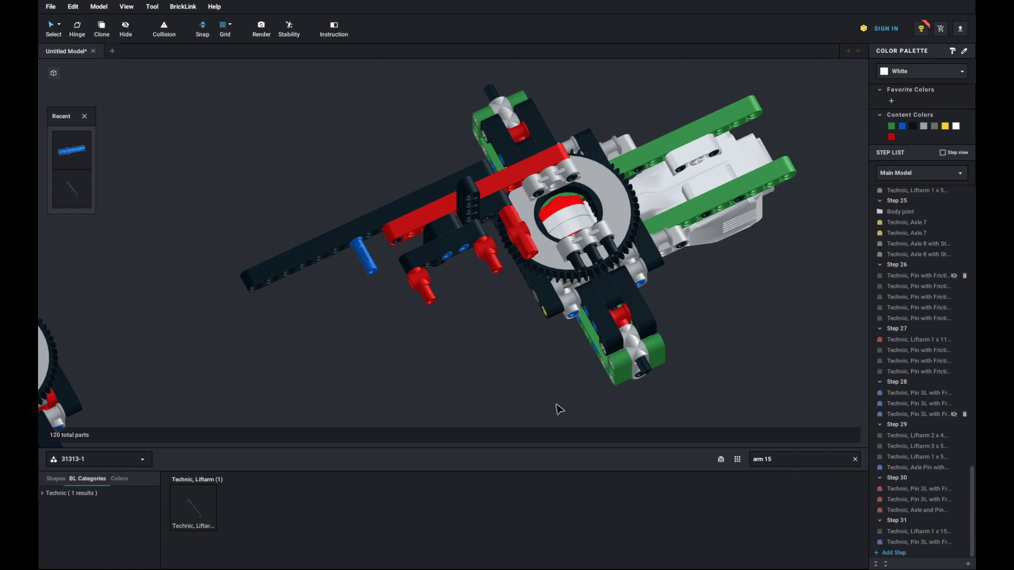
{"action": "key", "text": "c"}
{"action": "left_click", "coordinate": [539, 194]}
{"action": "left_click", "coordinate": [277, 288]}
{"action": "left_click", "coordinate": [294, 280]}
{"action": "key", "text": "Escape"}
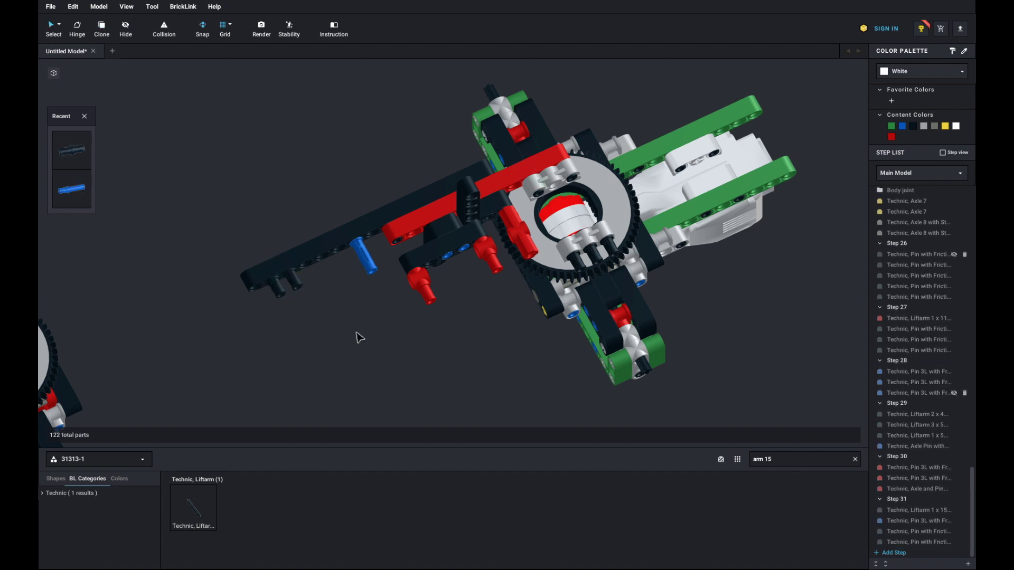
Clone the red 1 x 11 liftarm onto the pins at the free end of the black 1 x 15 liftarm, in Step 32
{"action": "key", "text": "c"}
{"action": "left_click", "coordinate": [419, 222]}
{"action": "left_click", "coordinate": [287, 294]}
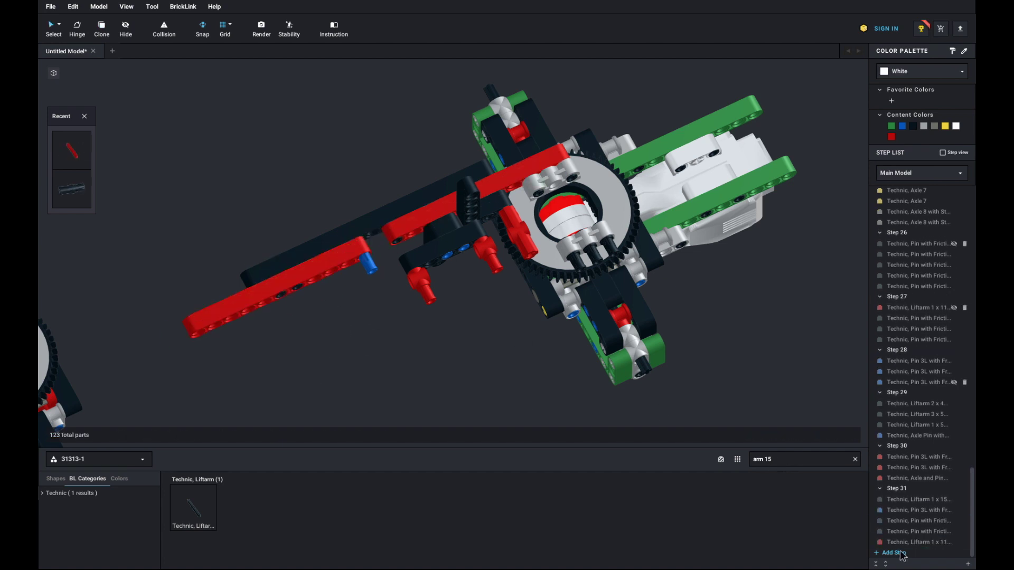
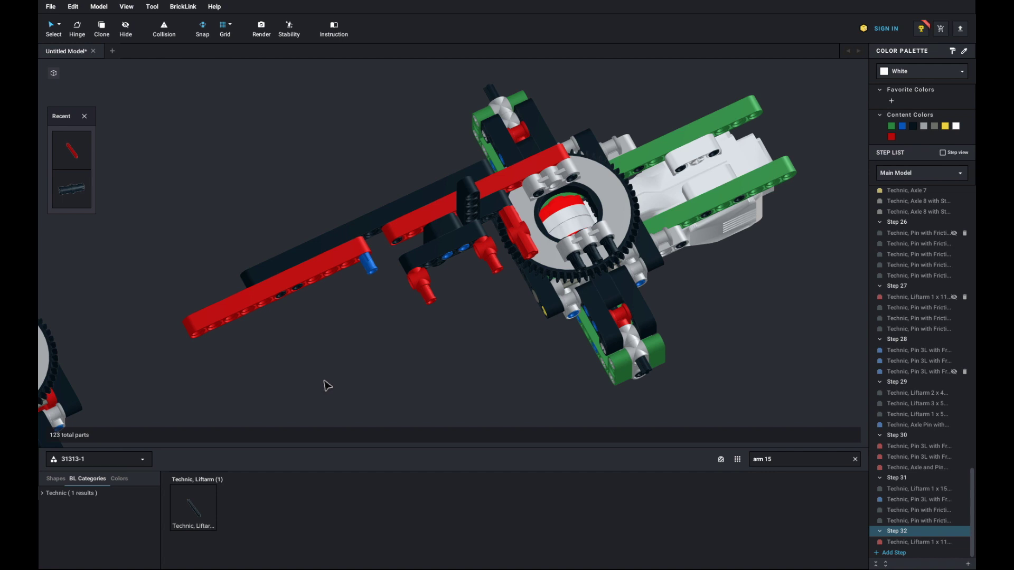
Group all parts of the second body into a submodel named "Front leg assembly"
{"action": "scroll", "coordinate": [324, 381], "scroll_direction": "down", "scroll_amount": 5}
{"action": "left_click_drag", "start_coordinate": [150, 233], "coordinate": [318, 399]}
{"action": "left_click", "coordinate": [815, 437]}
{"action": "type", "text": "Front leg assembly"}
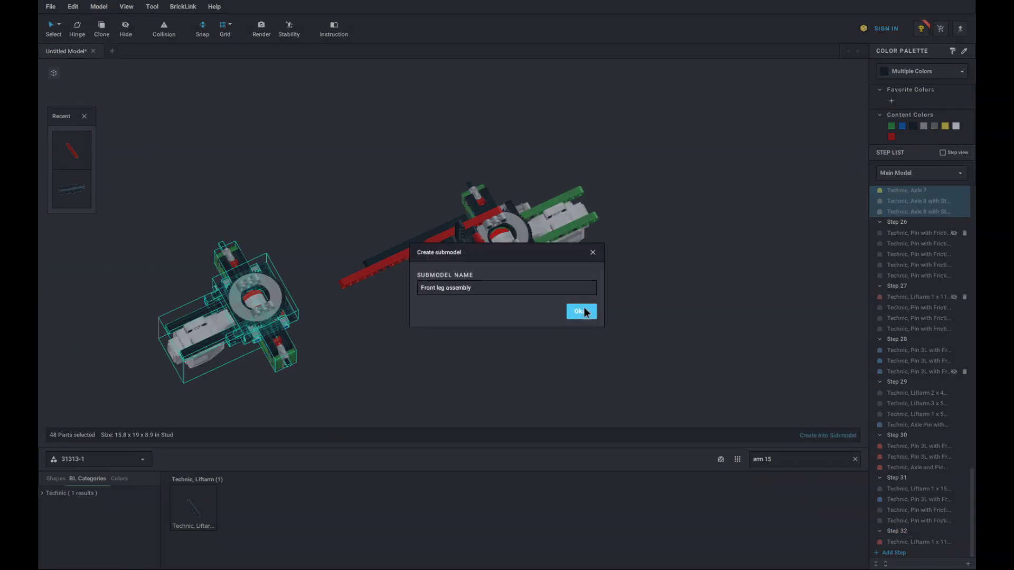
{"action": "left_click", "coordinate": [581, 312]}
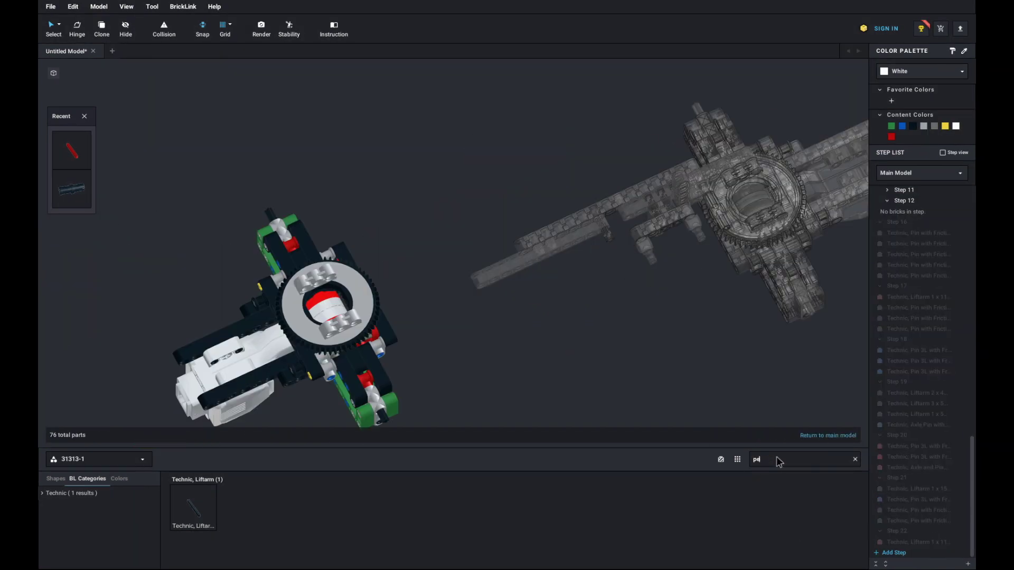
Search for "pin 3" and insert four blue 3L friction pins into the light gray liftarms on the Front leg assembly's turntable
{"action": "type", "text": "pin 3"}
{"action": "left_click_drag", "start_coordinate": [193, 544], "coordinate": [369, 331]}
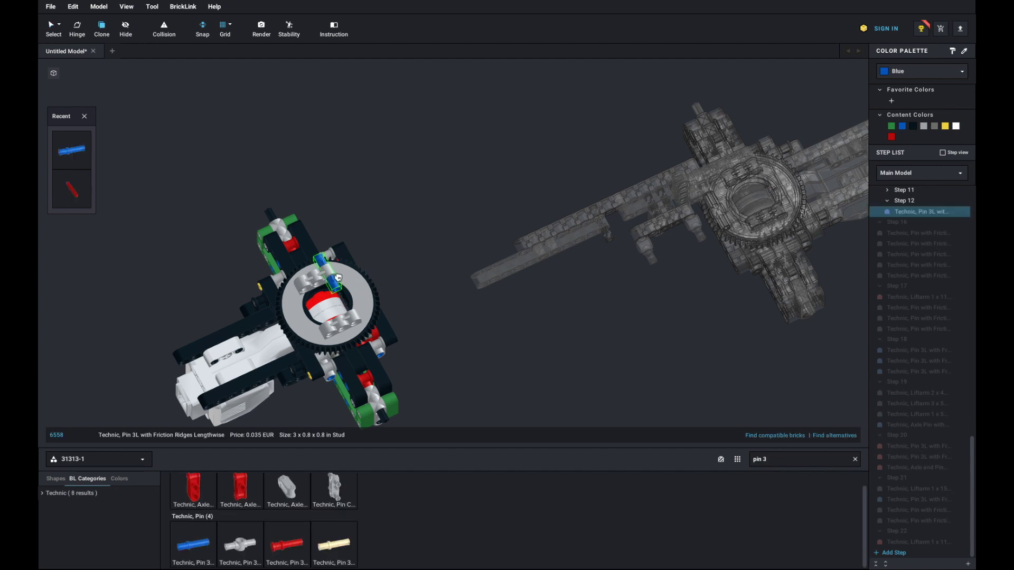
{"action": "key", "text": "Escape"}
Search 42080-1 for "arm 5" and attach two gray 3 x 5 L-shaped liftarms over the Front leg assembly's turntable
{"action": "left_click", "coordinate": [787, 462]}
{"action": "type", "text": "arm"}
{"action": "left_click", "coordinate": [99, 459]}
{"action": "left_click", "coordinate": [89, 518]}
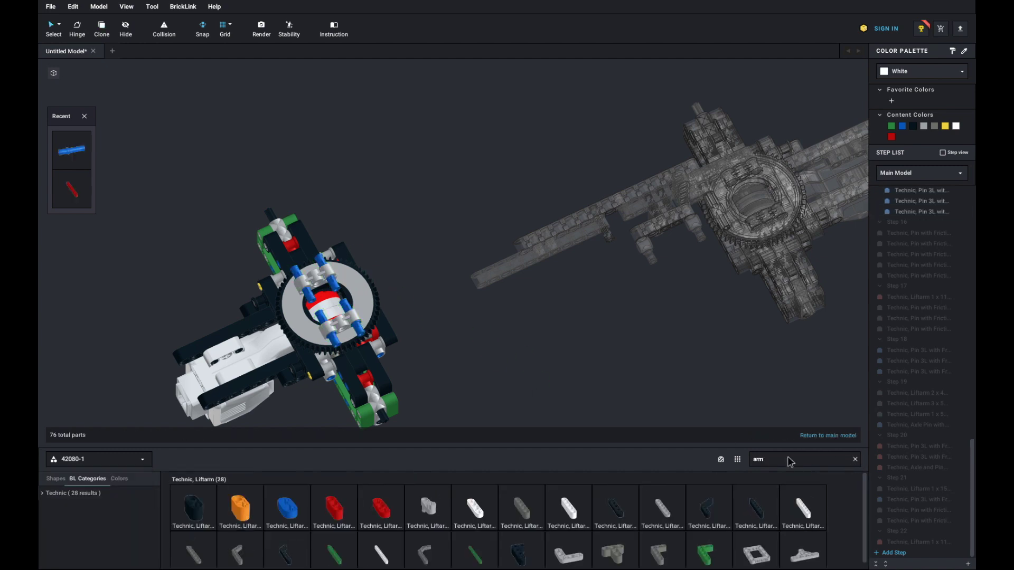
{"action": "left_click", "coordinate": [787, 461]}
{"action": "type", "text": "5"}
{"action": "left_click_drag", "start_coordinate": [377, 509], "coordinate": [312, 273]}
{"action": "left_click", "coordinate": [469, 341]}
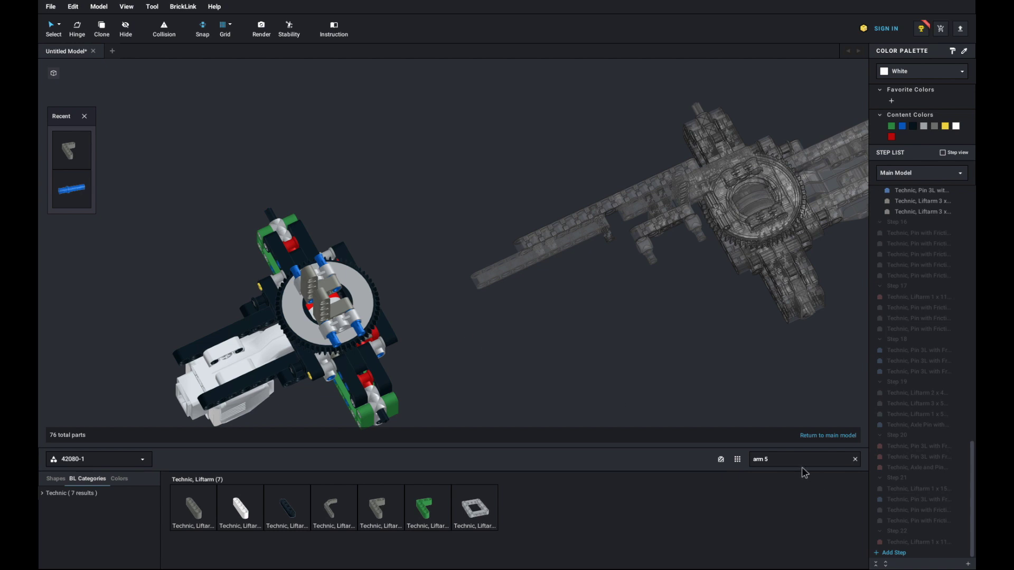
Add a tan 3L pin to the L-shaped liftarms and mount a light bluish gray 11mm wheel on it
{"action": "scroll", "coordinate": [805, 473], "scroll_direction": "up", "scroll_amount": 3}
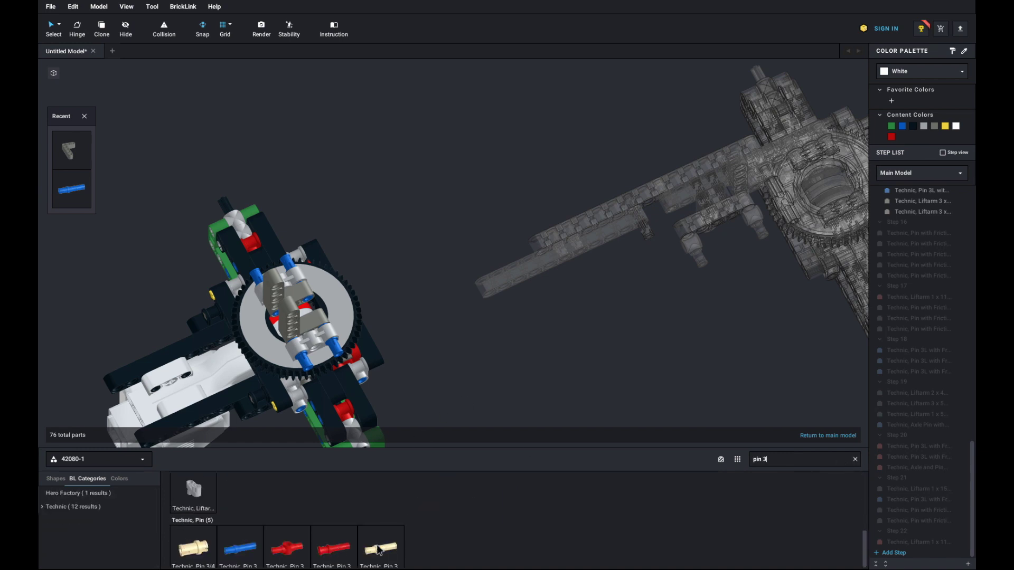
{"action": "left_click_drag", "start_coordinate": [334, 562], "coordinate": [280, 296]}
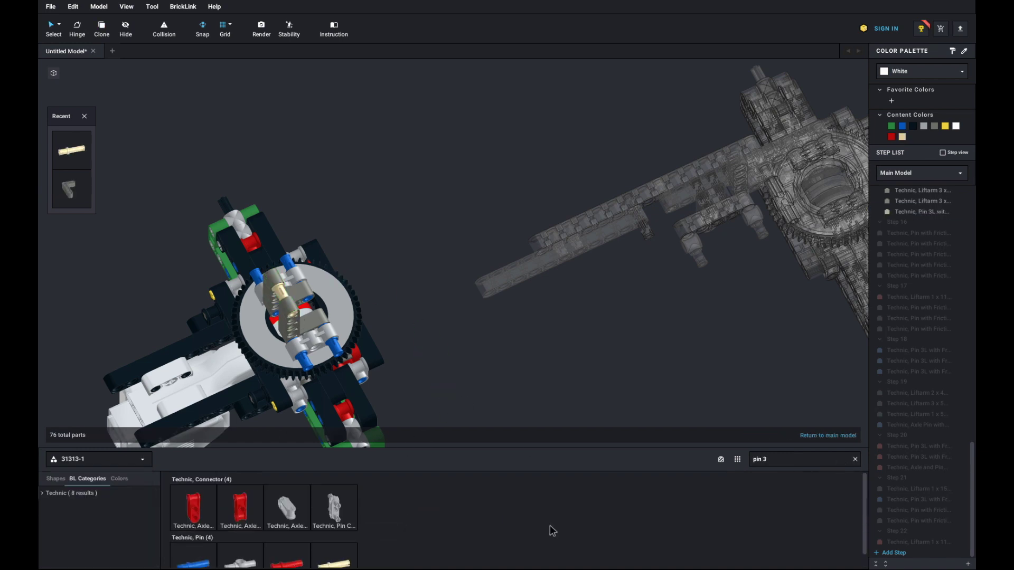
{"action": "left_click", "coordinate": [855, 459]}
{"action": "scroll", "coordinate": [509, 525], "scroll_direction": "down", "scroll_amount": 10}
{"action": "left_click_drag", "start_coordinate": [193, 546], "coordinate": [280, 309]}
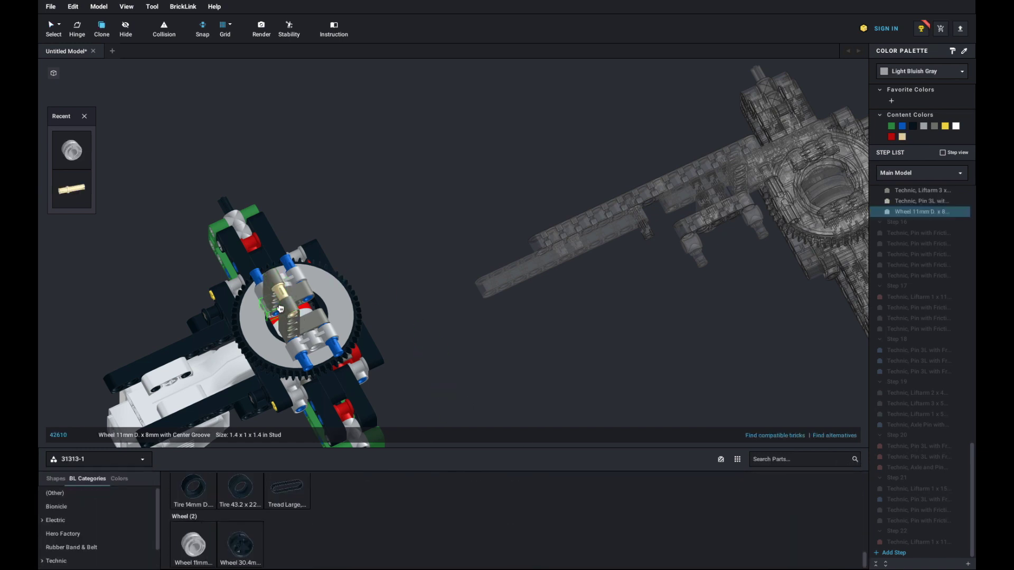
{"action": "left_click", "coordinate": [280, 299]}
{"action": "key", "text": "Escape"}
Insert a red center-hole 3L pin from 42080-1 into the gray L-shaped liftarms
{"action": "left_click", "coordinate": [129, 460]}
{"action": "left_click", "coordinate": [111, 507]}
{"action": "scroll", "coordinate": [480, 496], "scroll_direction": "down", "scroll_amount": 15}
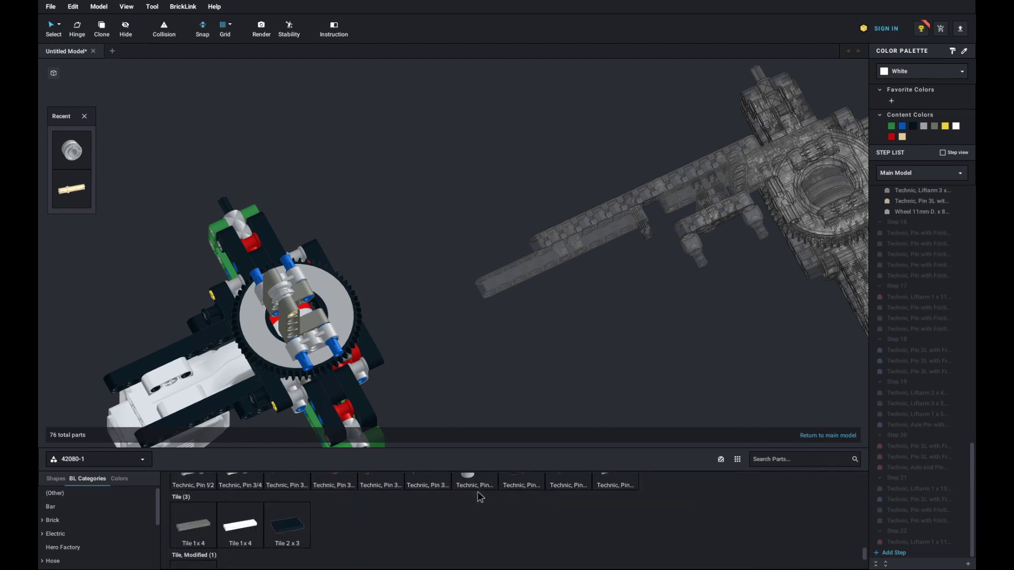
{"action": "scroll", "coordinate": [477, 491], "scroll_direction": "up", "scroll_amount": 1}
{"action": "left_click", "coordinate": [334, 507]}
{"action": "left_click", "coordinate": [312, 333]}
{"action": "key", "text": "Escape"}
Group the two L-shaped liftarms, their pins and the wheel into a "Front wheel" submodel and list it first in Step 12
{"action": "left_click", "coordinate": [892, 553]}
{"action": "scroll", "coordinate": [903, 256], "scroll_direction": "up", "scroll_amount": 4}
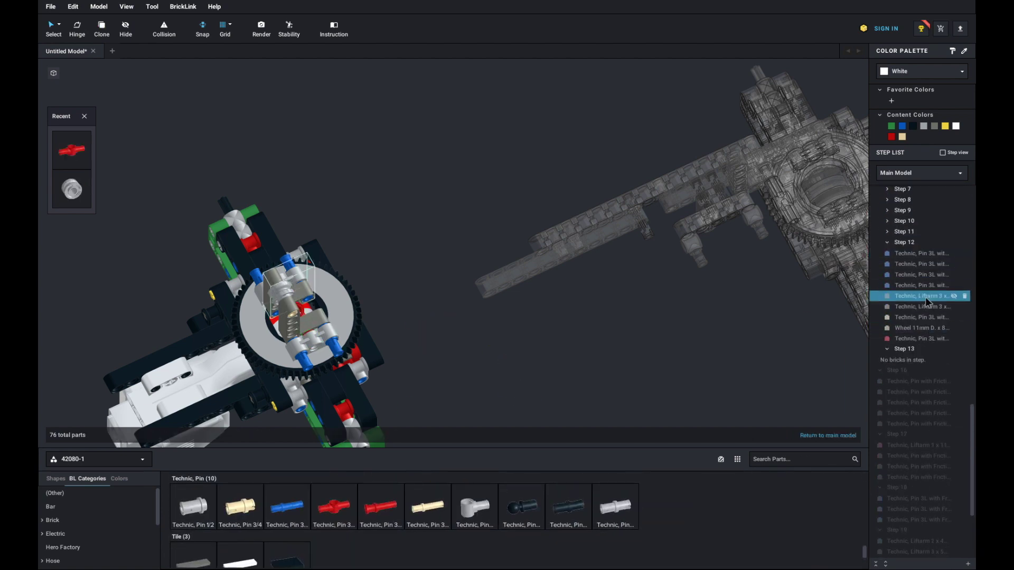
{"action": "left_click", "coordinate": [926, 297]}
{"action": "left_click", "coordinate": [918, 341], "text": "shift"}
{"action": "left_click", "coordinate": [829, 436]}
{"action": "type", "text": "Front wheel"}
{"action": "key", "text": "Return"}
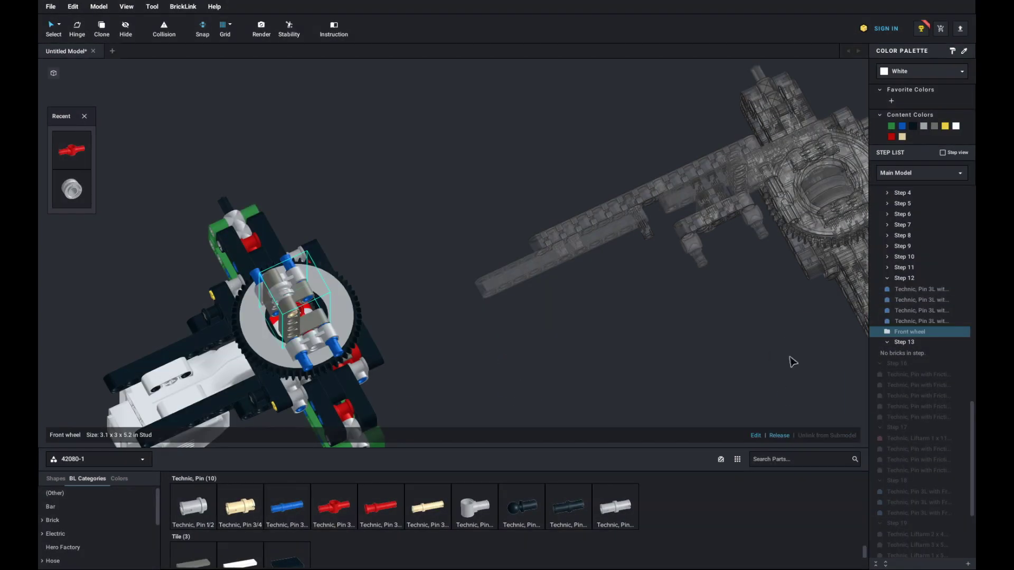
{"action": "left_click_drag", "start_coordinate": [910, 332], "coordinate": [922, 312]}
{"action": "left_click", "coordinate": [965, 343]}
Split the Front wheel submodel into two steps, with the wheel and one 3 x 5 liftarm in Step 2
{"action": "left_click", "coordinate": [916, 307]}
{"action": "left_click", "coordinate": [756, 435]}
{"action": "left_click", "coordinate": [968, 564]}
{"action": "left_click", "coordinate": [691, 367]}
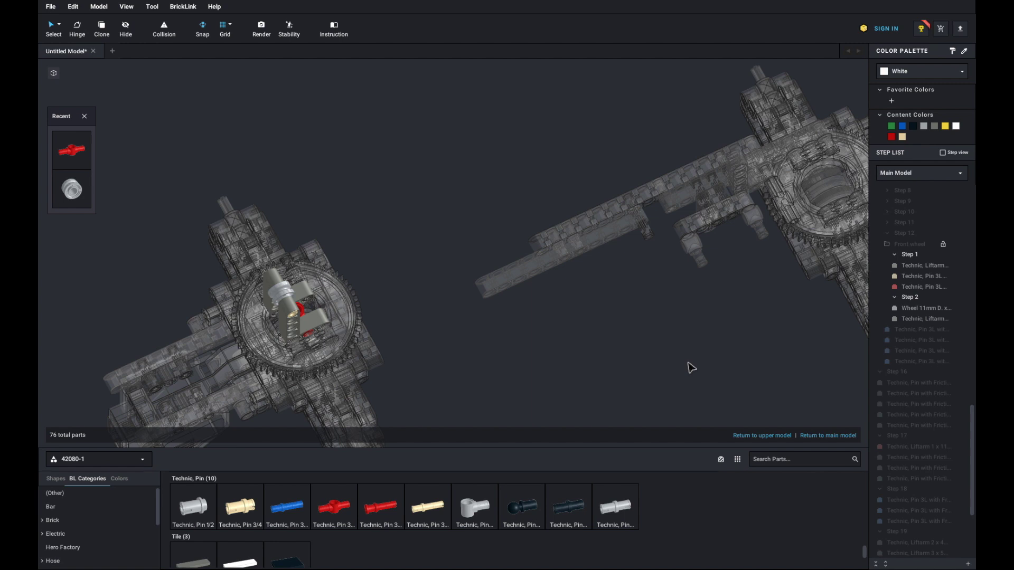
{"action": "left_click", "coordinate": [762, 436]}
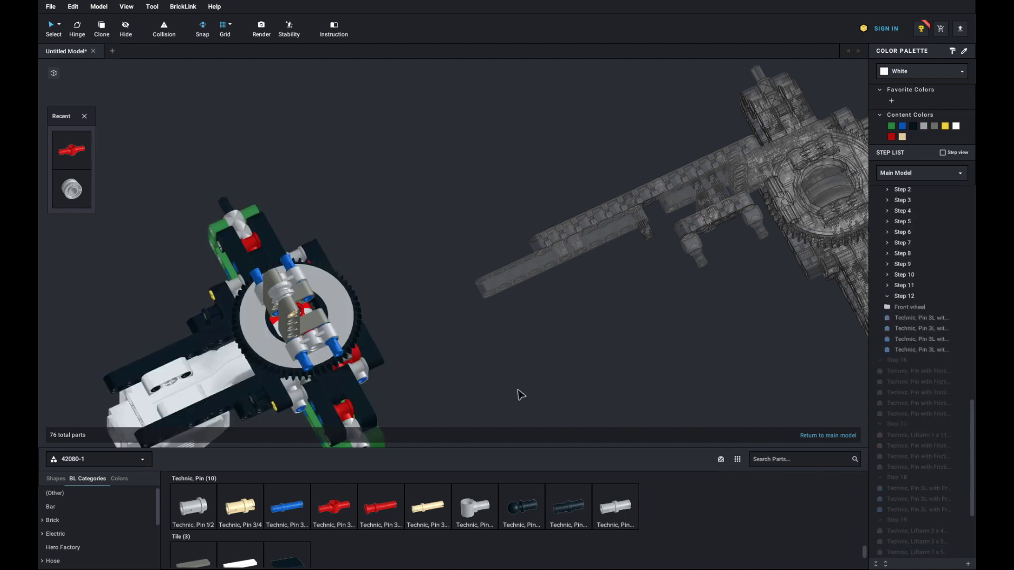
Return to the main model and move the Front leg assembly into place at the free end of the red liftarm
{"action": "left_click", "coordinate": [824, 437]}
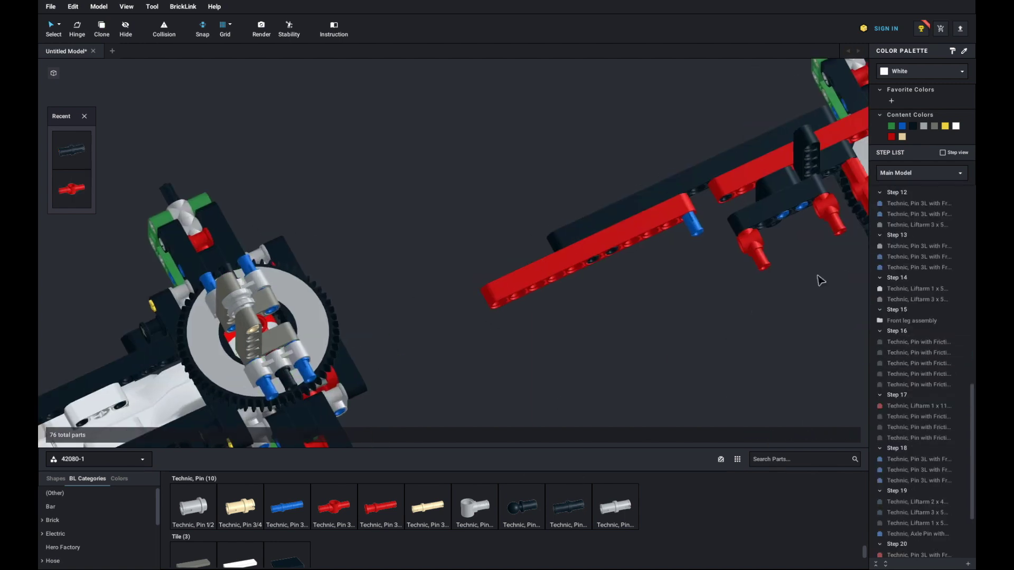
{"action": "left_click", "coordinate": [364, 317]}
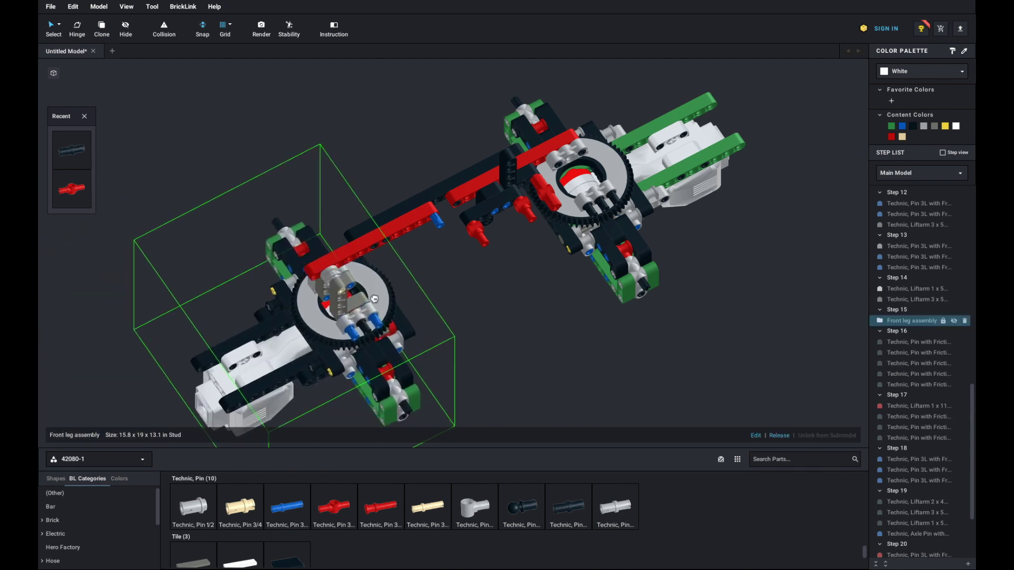
{"action": "scroll", "coordinate": [365, 285], "scroll_direction": "down", "scroll_amount": 5}
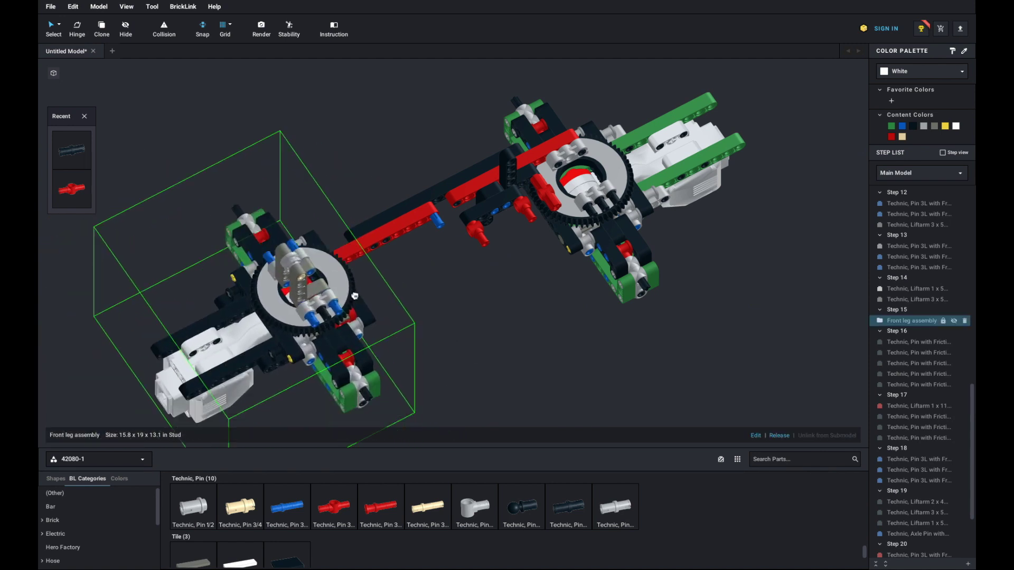
{"action": "right_click_drag", "start_coordinate": [355, 272], "coordinate": [523, 325]}
{"action": "scroll", "coordinate": [557, 280], "scroll_direction": "up", "scroll_amount": 5}
{"action": "scroll", "coordinate": [524, 324], "scroll_direction": "up", "scroll_amount": 4}
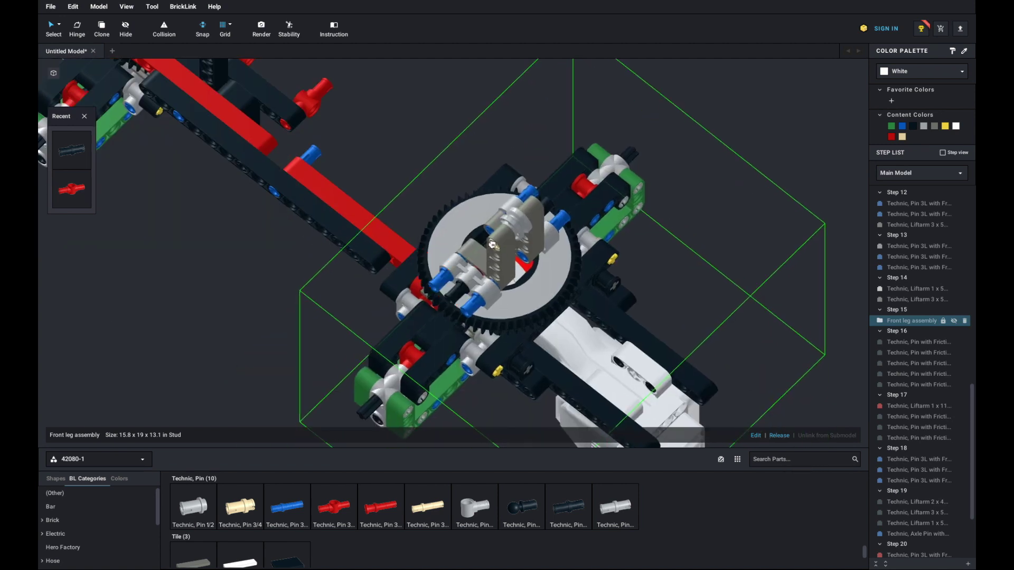
{"action": "scroll", "coordinate": [486, 248], "scroll_direction": "up", "scroll_amount": 2}
{"action": "left_click_drag", "start_coordinate": [486, 248], "coordinate": [464, 229]}
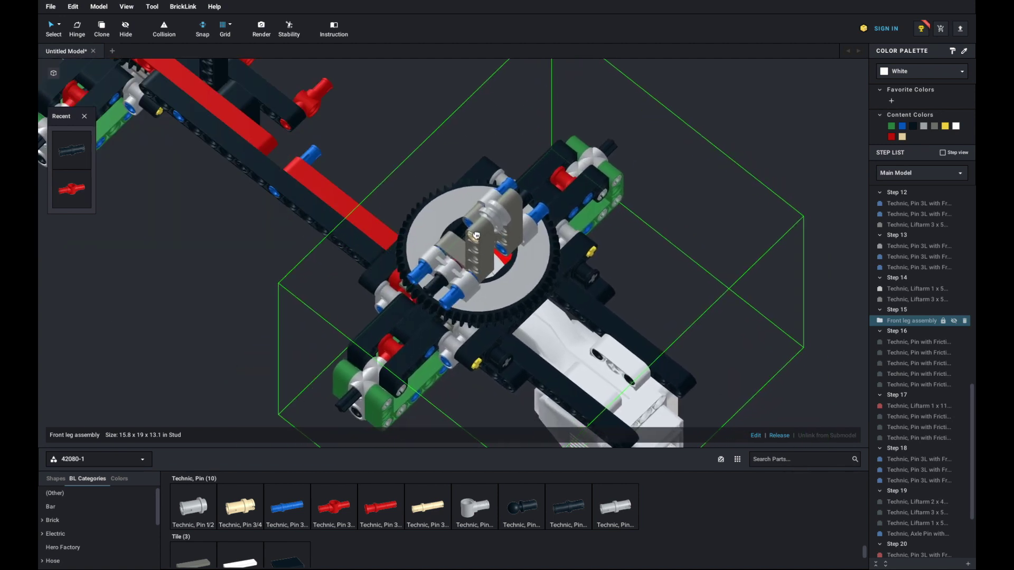
{"action": "left_click", "coordinate": [724, 133]}
{"action": "right_click_drag", "start_coordinate": [724, 133], "coordinate": [570, 124]}
{"action": "middle_click_drag", "start_coordinate": [714, 273], "coordinate": [523, 302]}
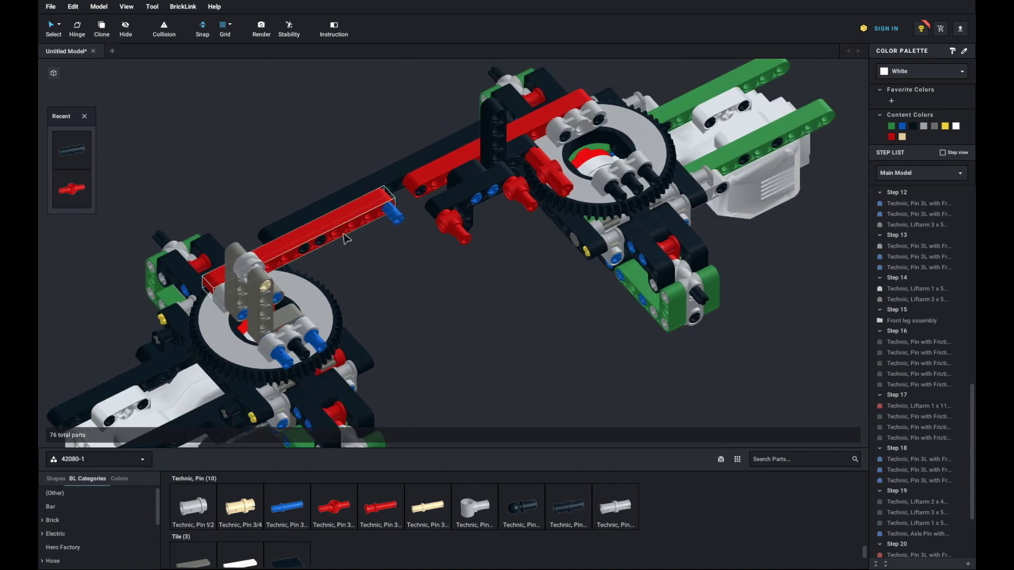
Clone the blue 3L pin into three more holes of the red 1 x 11 liftarm, beside the existing pin
{"action": "left_click", "coordinate": [345, 231]}
{"action": "left_click", "coordinate": [414, 309]}
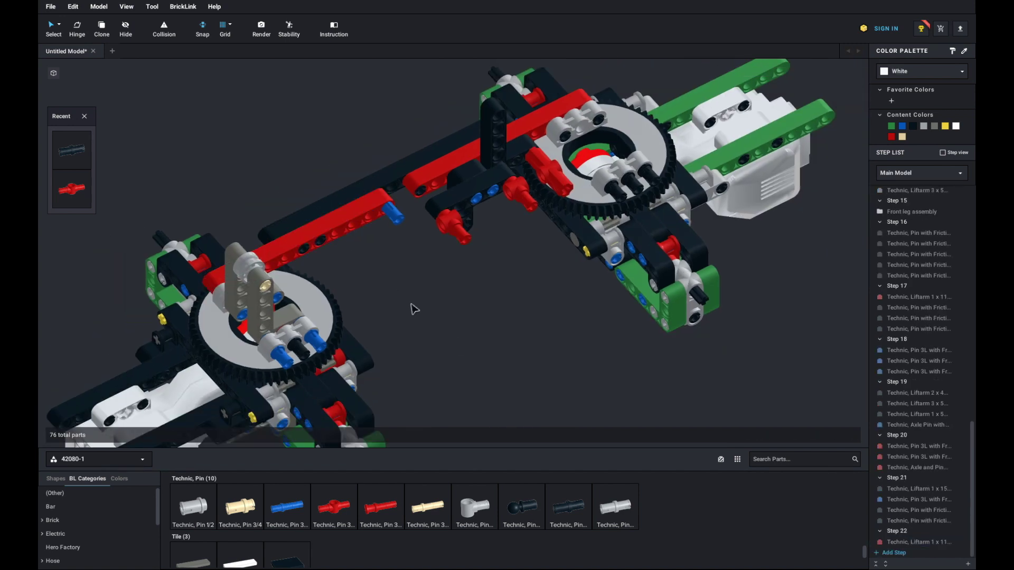
{"action": "left_click", "coordinate": [393, 214]}
{"action": "left_click", "coordinate": [347, 243]}
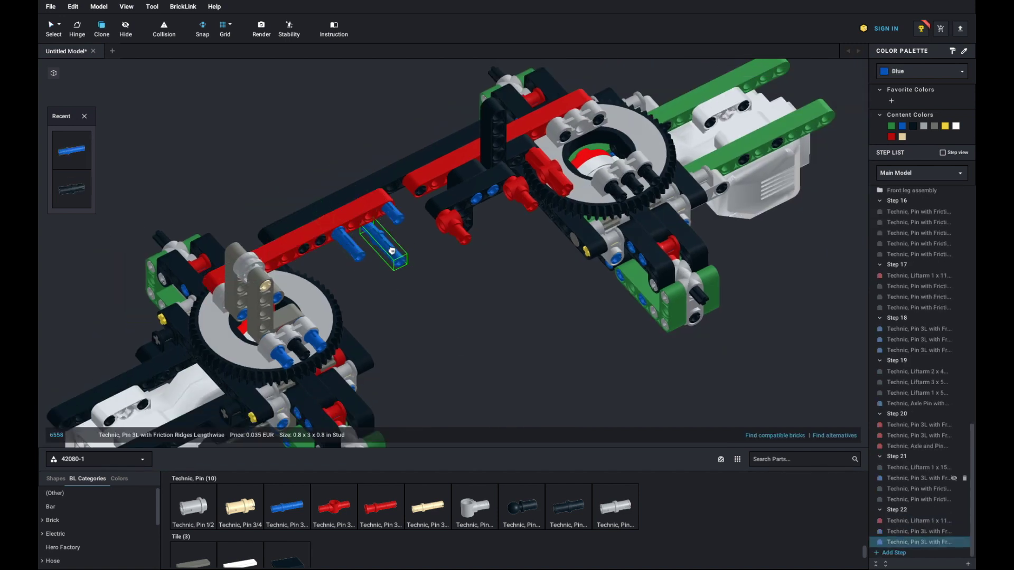
{"action": "left_click", "coordinate": [391, 249]}
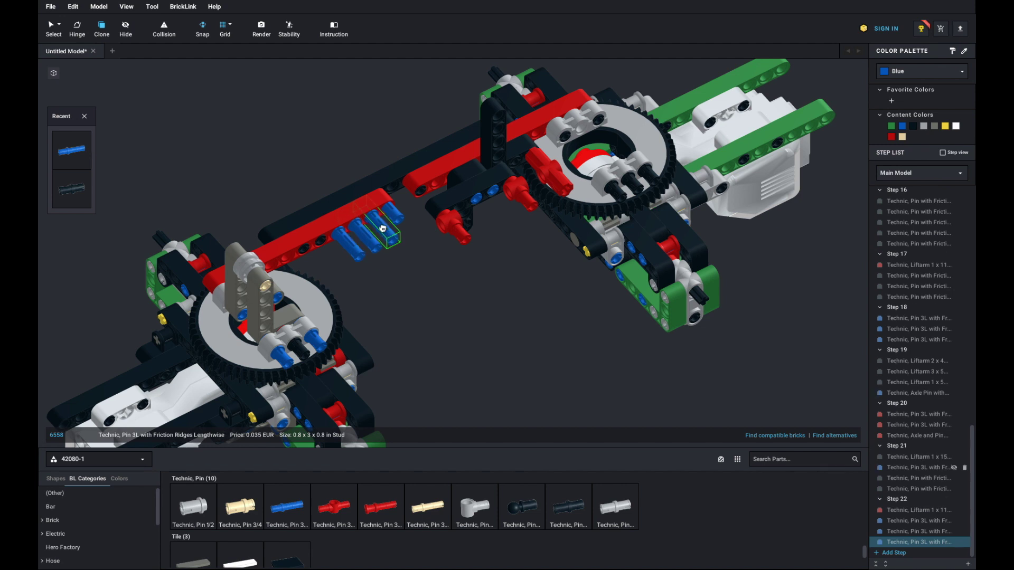
{"action": "left_click", "coordinate": [429, 297]}
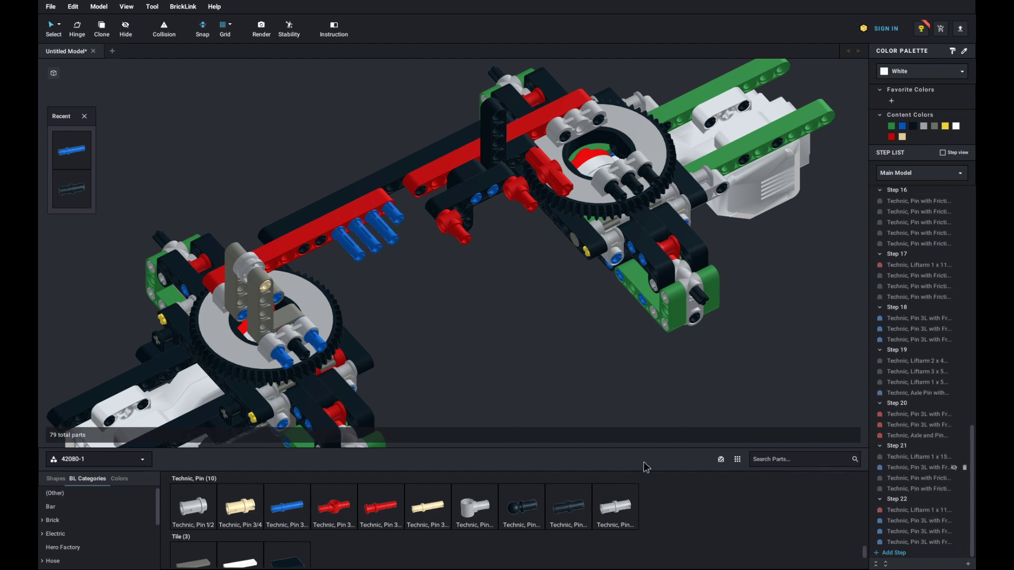
In a new Step 23, mount a cloned black 3 x 5 liftarm and a 2 x 4 L-Shape Thick liftarm on the blue pins
{"action": "left_click", "coordinate": [893, 553]}
{"action": "left_click", "coordinate": [494, 126]}
{"action": "key", "text": "c"}
{"action": "left_click", "coordinate": [392, 201]}
{"action": "key", "text": "Escape"}
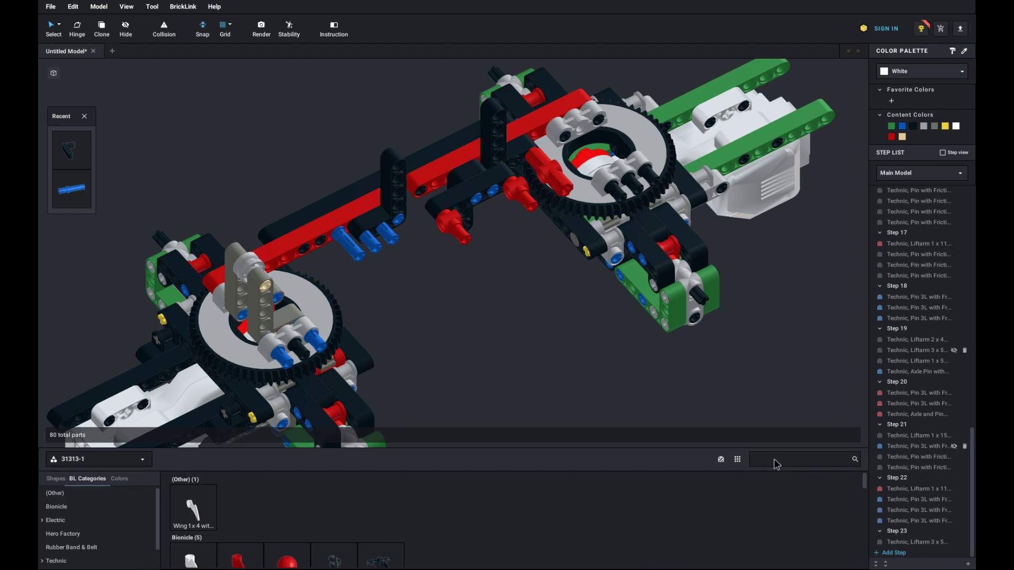
{"action": "left_click", "coordinate": [190, 553]}
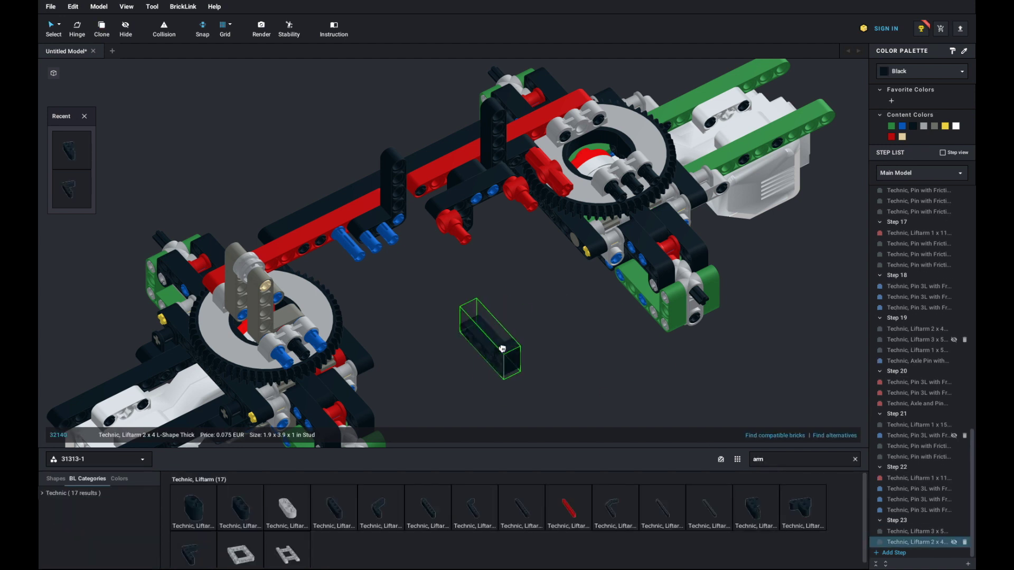
{"action": "left_click", "coordinate": [502, 348]}
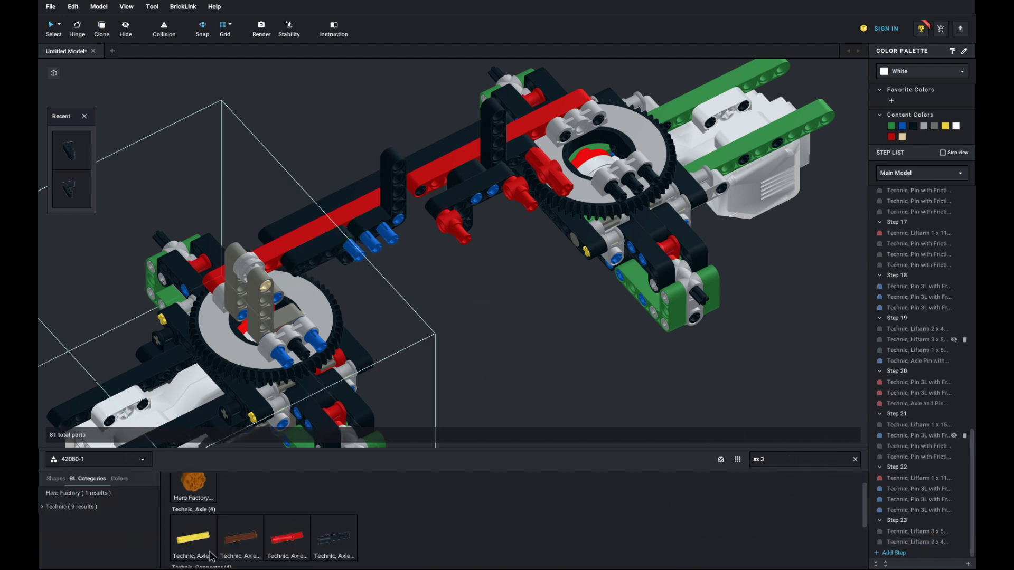
Build a holder at the 2 x 4 liftarm from a yellow Axle 3, a red 180-degree axle and pin connector and a second Axle 3
{"action": "left_click", "coordinate": [211, 554]}
{"action": "left_click", "coordinate": [304, 273]}
{"action": "left_click", "coordinate": [321, 297]}
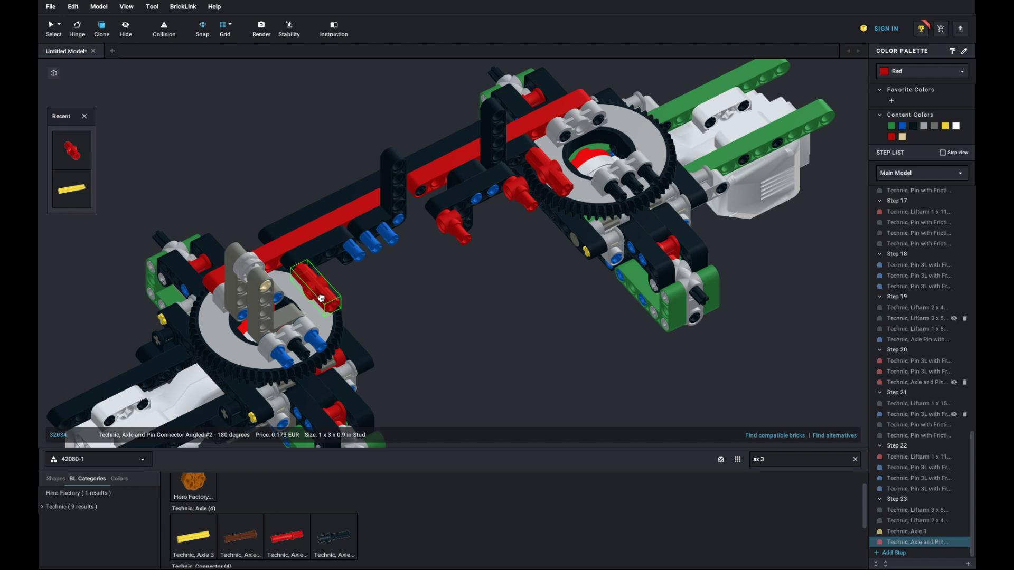
{"action": "left_click", "coordinate": [321, 298]}
{"action": "key", "text": "Escape"}
{"action": "left_click", "coordinate": [76, 195]}
{"action": "left_click", "coordinate": [343, 319]}
{"action": "key", "text": "Escape"}
Group the two yellow Axle 3 parts and the red connector into a submodel named "front axleholder"
{"action": "left_click", "coordinate": [906, 521]}
{"action": "left_click", "coordinate": [906, 542], "text": "shift"}
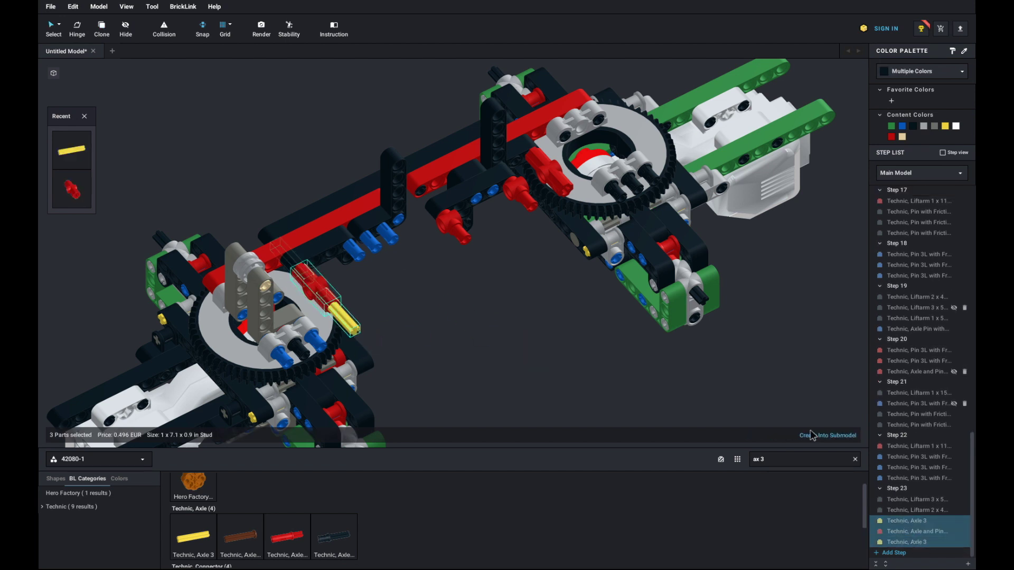
{"action": "left_click", "coordinate": [813, 436]}
{"action": "type", "text": "front axleholder"}
{"action": "key", "text": "Return"}
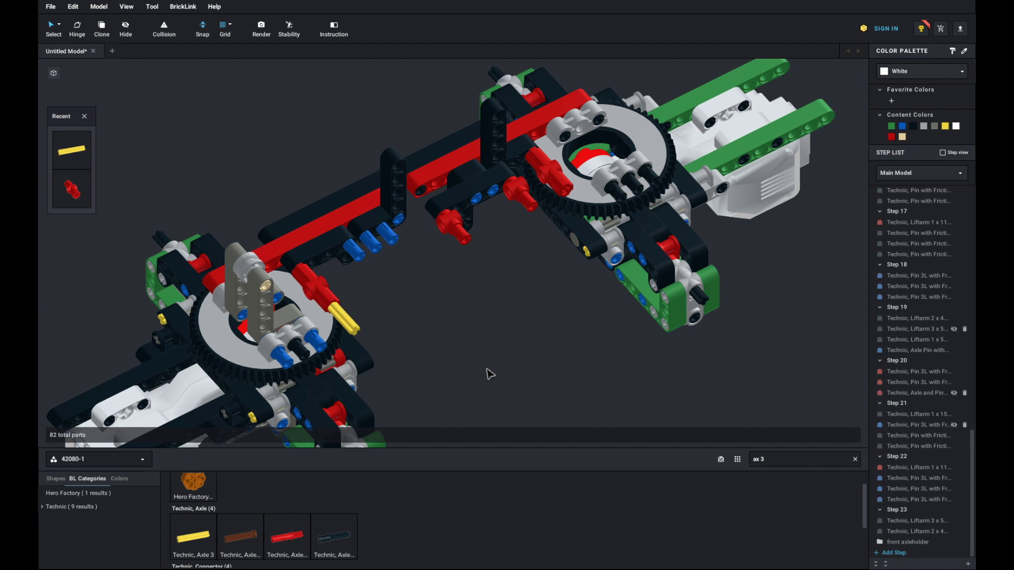
In a new Step 24, clone the black 1 x 5 liftarm onto the blue pins under the red liftarm
{"action": "key", "text": "ctrl+Return"}
{"action": "key", "text": "c"}
{"action": "left_click", "coordinate": [449, 204]}
{"action": "left_click", "coordinate": [391, 264]}
{"action": "key", "text": "Escape"}
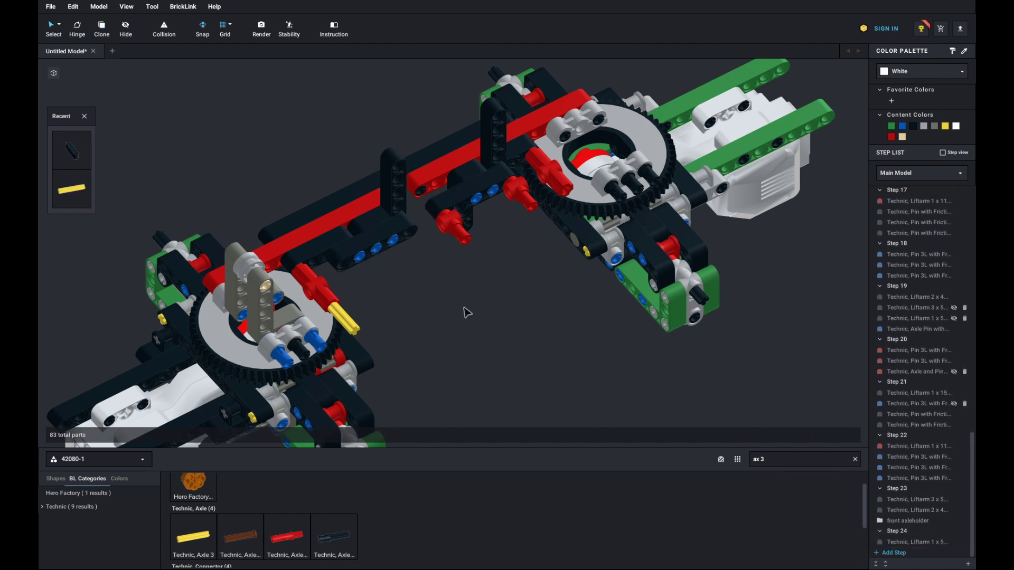
Clone the red center-hole 3L pin into both ends of the new 1 x 5 liftarm, and delete the one nearest the front axleholder
{"action": "key", "text": "c"}
{"action": "left_click", "coordinate": [456, 228]}
{"action": "left_click", "coordinate": [361, 271]}
{"action": "left_click", "coordinate": [422, 250]}
{"action": "key", "text": "Escape"}
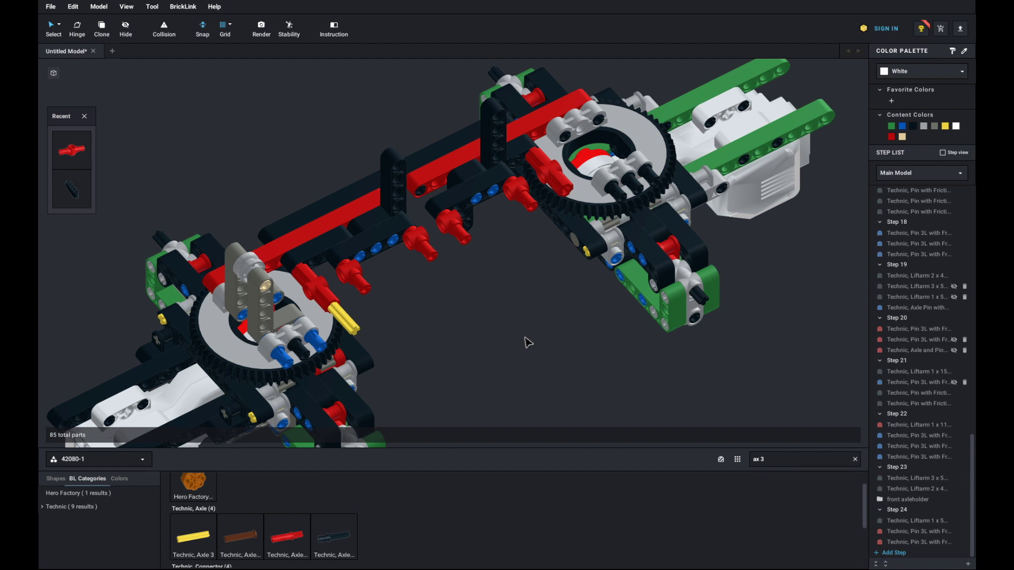
{"action": "left_click", "coordinate": [347, 277]}
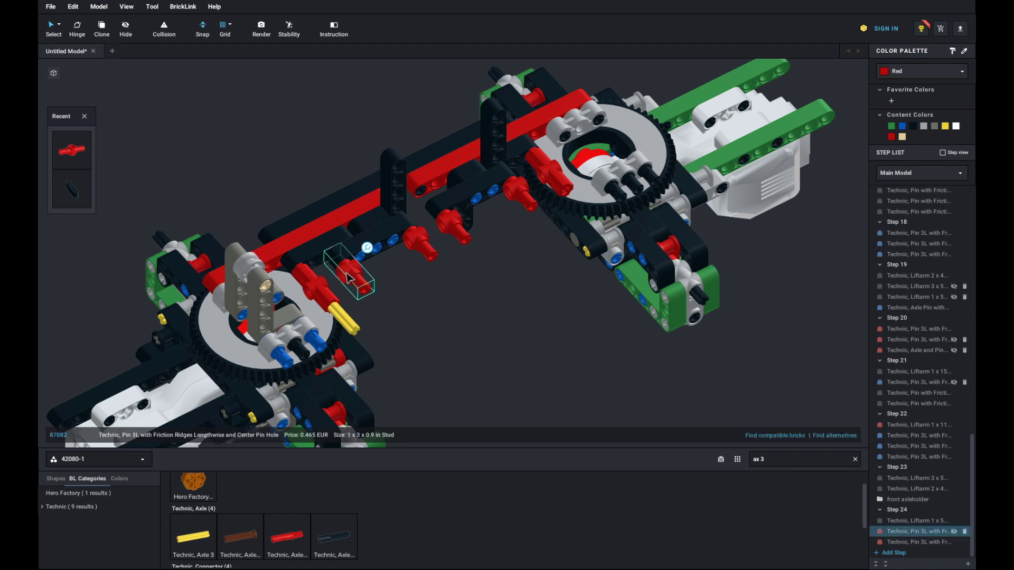
{"action": "key", "text": "Delete"}
{"action": "scroll", "coordinate": [640, 375], "scroll_direction": "up", "scroll_amount": 2}
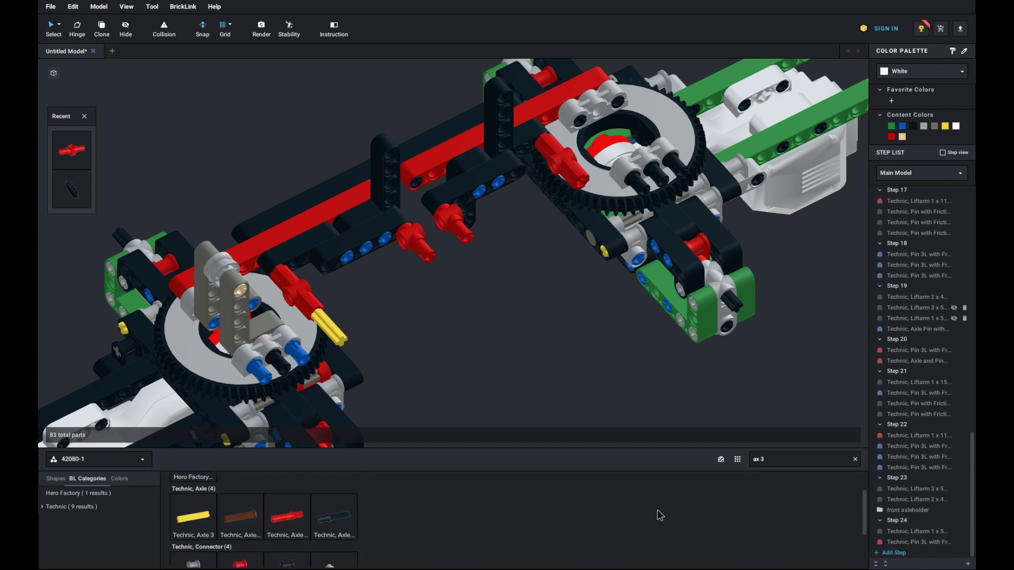
In Step 25, insert an Axle 5 through the two facing red center-hole pins and mount a 36-tooth gear on it
{"action": "left_click", "coordinate": [792, 459]}
{"action": "key", "text": "BackSpace"}
{"action": "type", "text": "5"}
{"action": "left_click_drag", "start_coordinate": [193, 507], "coordinate": [430, 237]}
{"action": "left_click", "coordinate": [512, 380]}
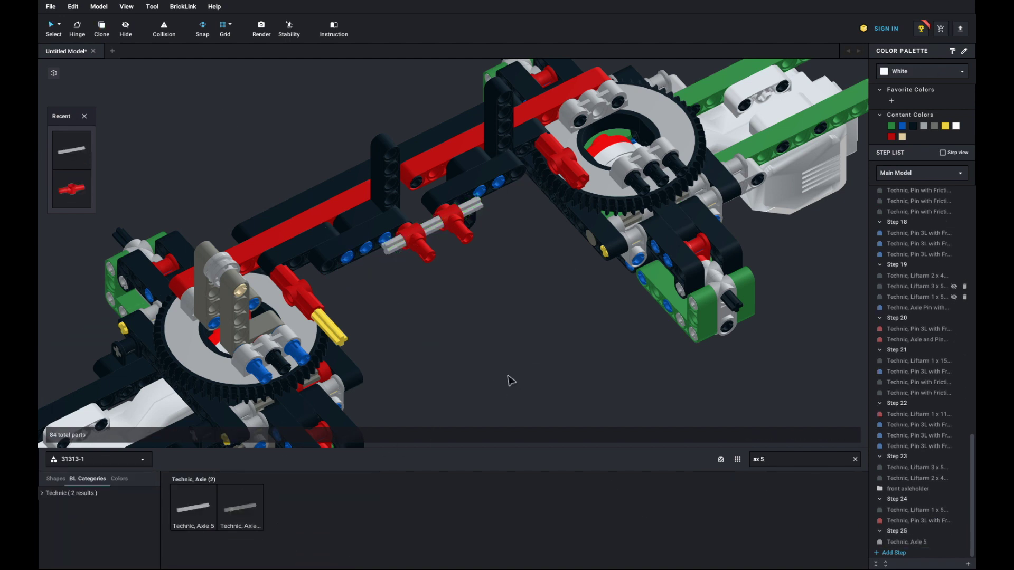
{"action": "type", "text": "gear"}
{"action": "left_click_drag", "start_coordinate": [428, 507], "coordinate": [439, 235]}
{"action": "left_click", "coordinate": [489, 364]}
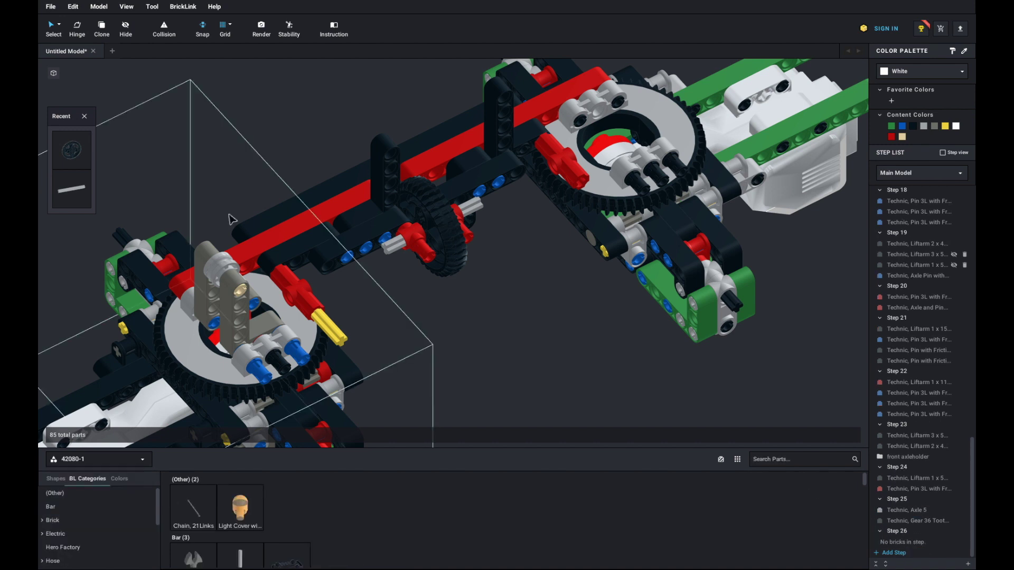
Save the model under the file name Liz4rd.io
{"action": "key", "text": "alt+f"}
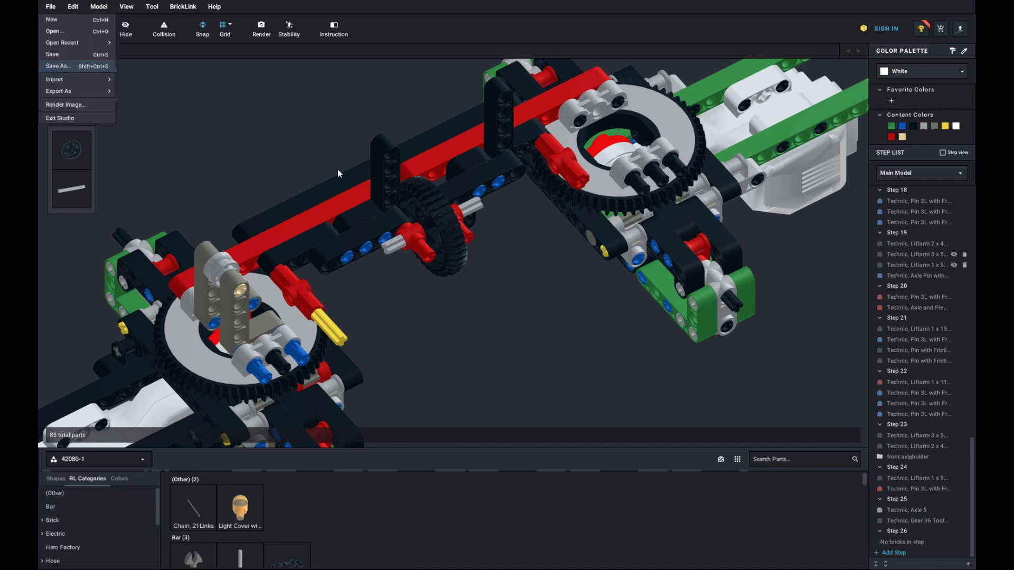
{"action": "left_click", "coordinate": [58, 66]}
In Step 26, fit a light bluish gray Axle Connector 3L from 42080-1 onto each end of the Axle 5
{"action": "scroll", "coordinate": [312, 533], "scroll_direction": "down", "scroll_amount": 20}
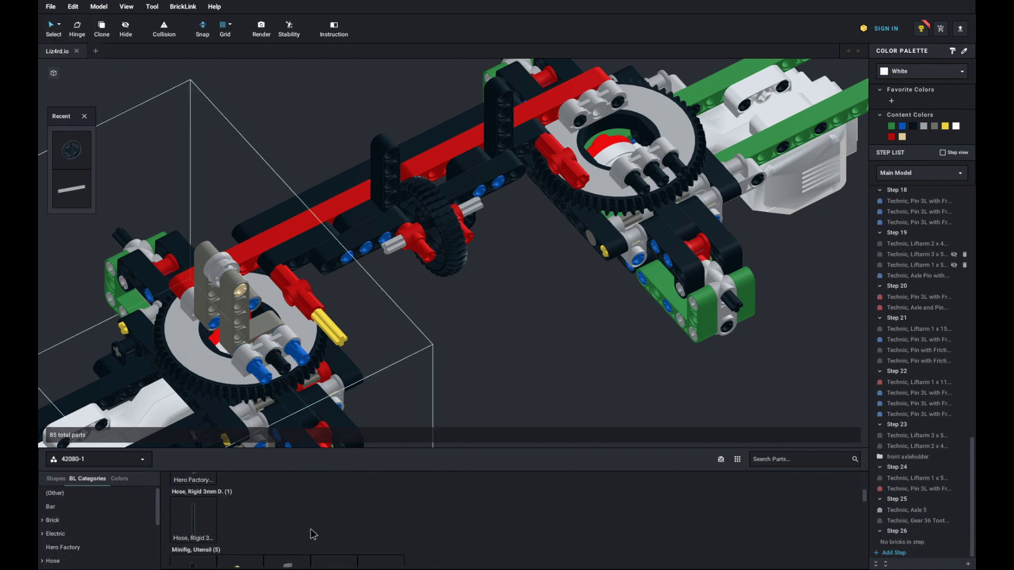
{"action": "left_click_drag", "start_coordinate": [757, 513], "coordinate": [385, 259]}
{"action": "scroll", "coordinate": [372, 281], "scroll_direction": "up", "scroll_amount": 5}
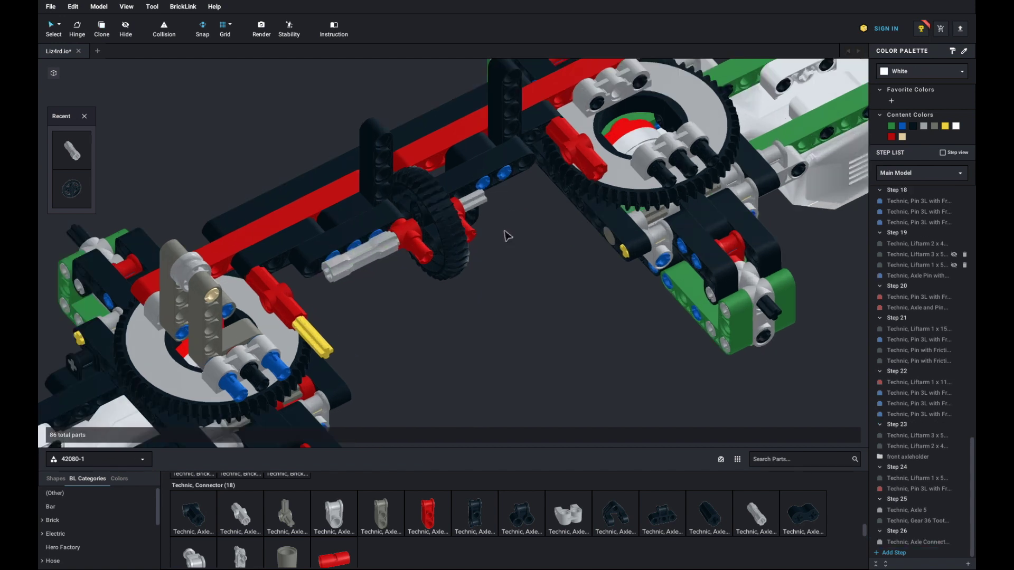
{"action": "left_click_drag", "start_coordinate": [756, 514], "coordinate": [511, 179]}
{"action": "left_click", "coordinate": [512, 178]}
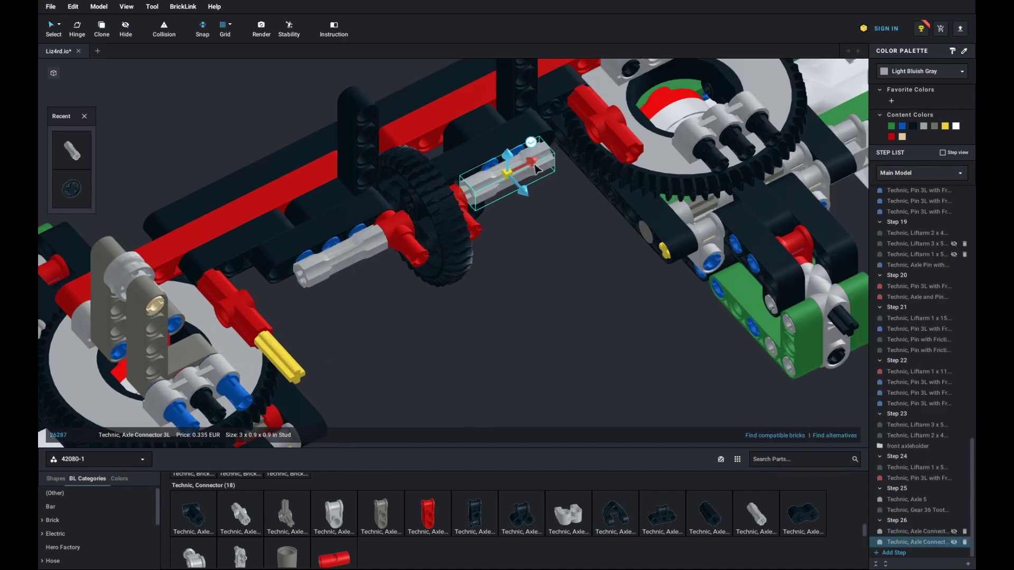
{"action": "left_click", "coordinate": [557, 238]}
In a new Step 27, place a red center-hole 3L pin at the outer end of each 3L axle connector
{"action": "scroll", "coordinate": [537, 224], "scroll_direction": "down", "scroll_amount": 3}
{"action": "left_click", "coordinate": [894, 553]}
{"action": "scroll", "coordinate": [401, 520], "scroll_direction": "down", "scroll_amount": 10}
{"action": "left_click_drag", "start_coordinate": [334, 494], "coordinate": [541, 175]}
{"action": "key", "text": "ctrl+c"}
{"action": "key", "text": "ctrl+v"}
{"action": "left_click", "coordinate": [323, 284]}
{"action": "left_click", "coordinate": [577, 229]}
Insert a dark bluish gray Axle 4 with Stop from 31313-1 through each outer red pin into the axle connectors
{"action": "left_click", "coordinate": [132, 455]}
{"action": "left_click", "coordinate": [92, 522]}
{"action": "left_click", "coordinate": [781, 463]}
{"action": "type", "text": "ax4"}
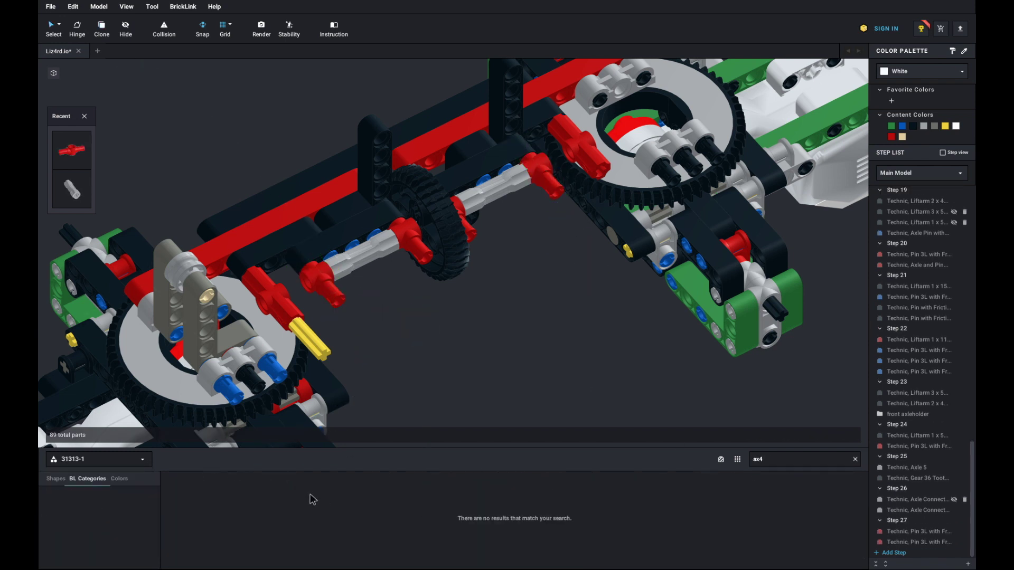
{"action": "key", "text": "BackSpace"}
{"action": "type", "text": "4"}
{"action": "left_click_drag", "start_coordinate": [241, 507], "coordinate": [298, 285]}
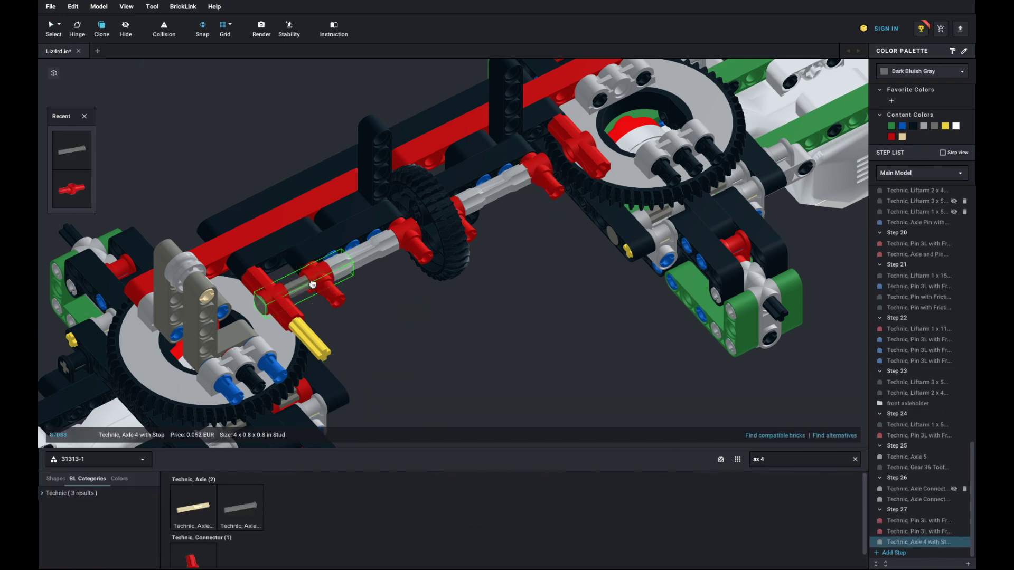
{"action": "key", "text": "ctrl+c"}
{"action": "key", "text": "ctrl+v"}
{"action": "left_click", "coordinate": [557, 158]}
{"action": "left_click", "coordinate": [590, 389]}
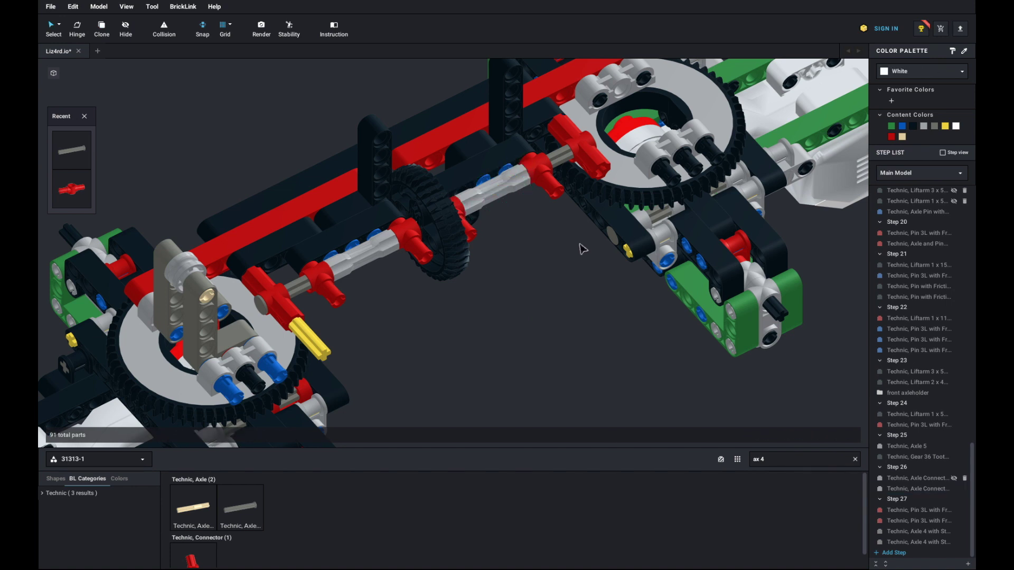
Move both Axle 4 with Stop parts into a new Step 28 and add an empty Step 29
{"action": "left_click", "coordinate": [899, 555]}
{"action": "left_click_drag", "start_coordinate": [916, 520], "coordinate": [913, 532]}
{"action": "left_click", "coordinate": [898, 553]}
Place a black Gear 12 Tooth Double Bevel on each Axle 4 with Stop, next to the large turntable gears
{"action": "left_click", "coordinate": [787, 460]}
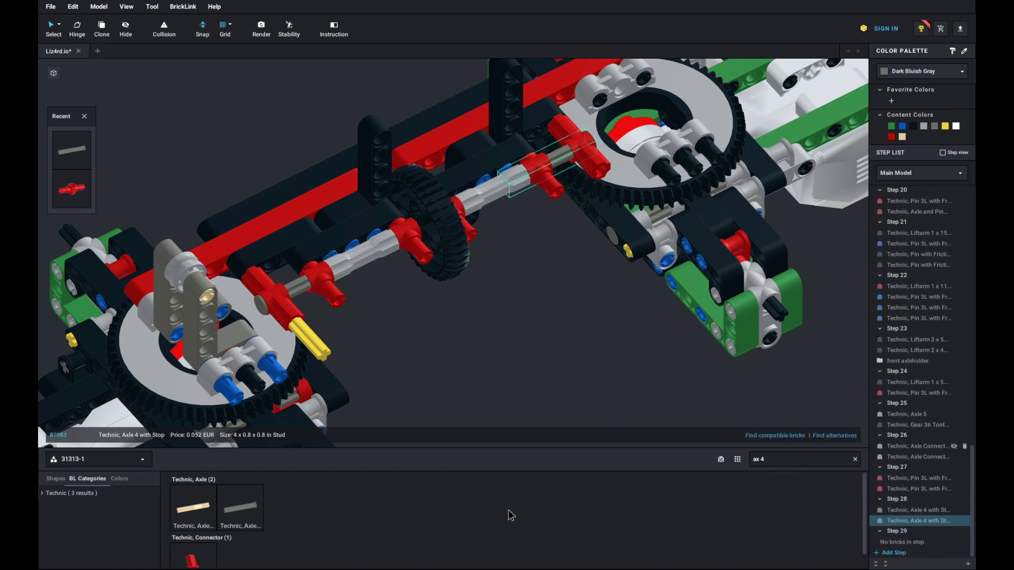
{"action": "type", "text": "gear"}
{"action": "left_click", "coordinate": [240, 506]}
{"action": "left_click", "coordinate": [305, 301]}
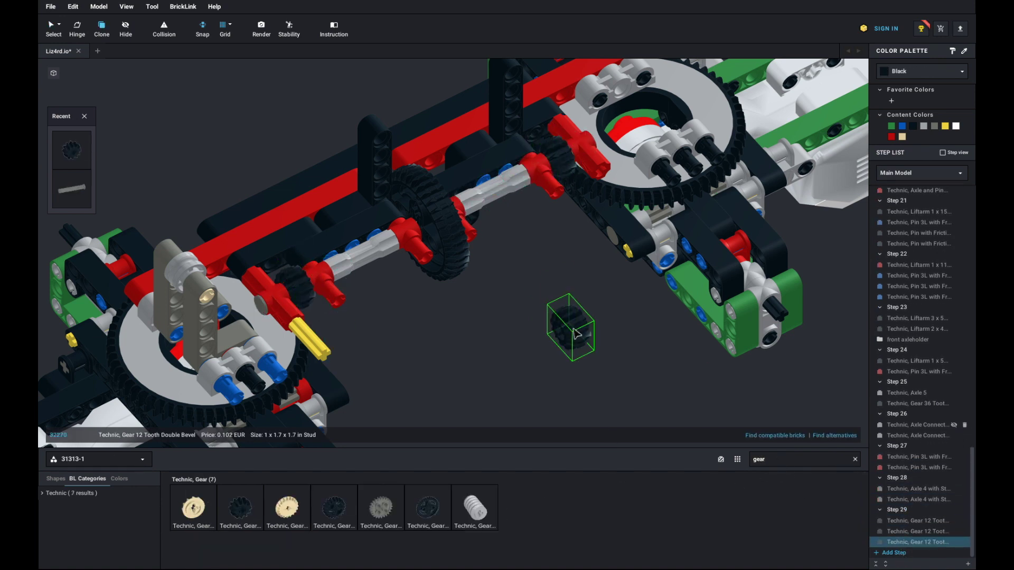
{"action": "key", "text": "Escape"}
Rearrange Steps 28 and 29 so that each holds one Axle 4 with Stop and one 12-tooth gear
{"action": "left_click", "coordinate": [327, 270]}
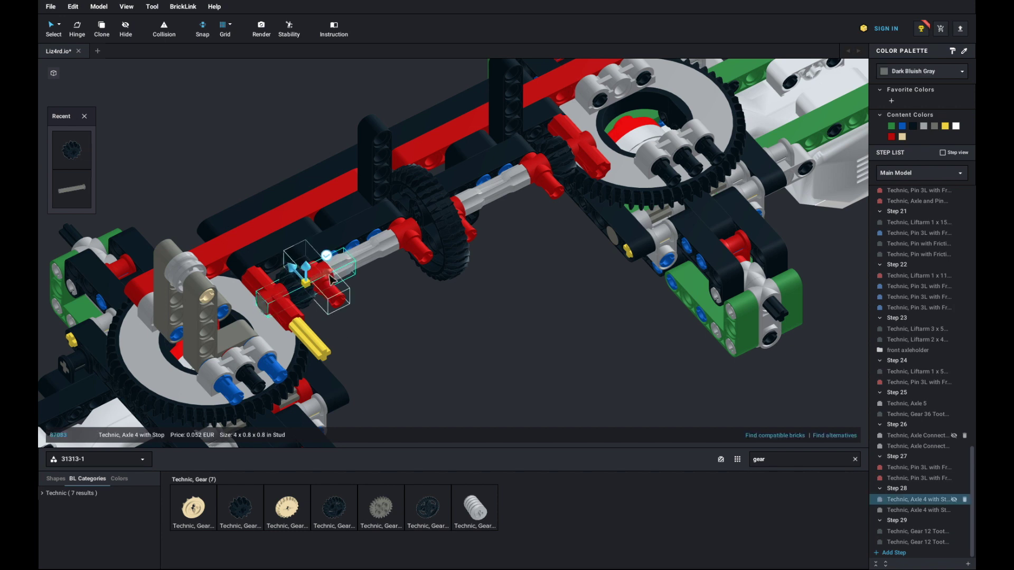
{"action": "left_click_drag", "start_coordinate": [918, 500], "coordinate": [919, 528]}
{"action": "left_click", "coordinate": [594, 406]}
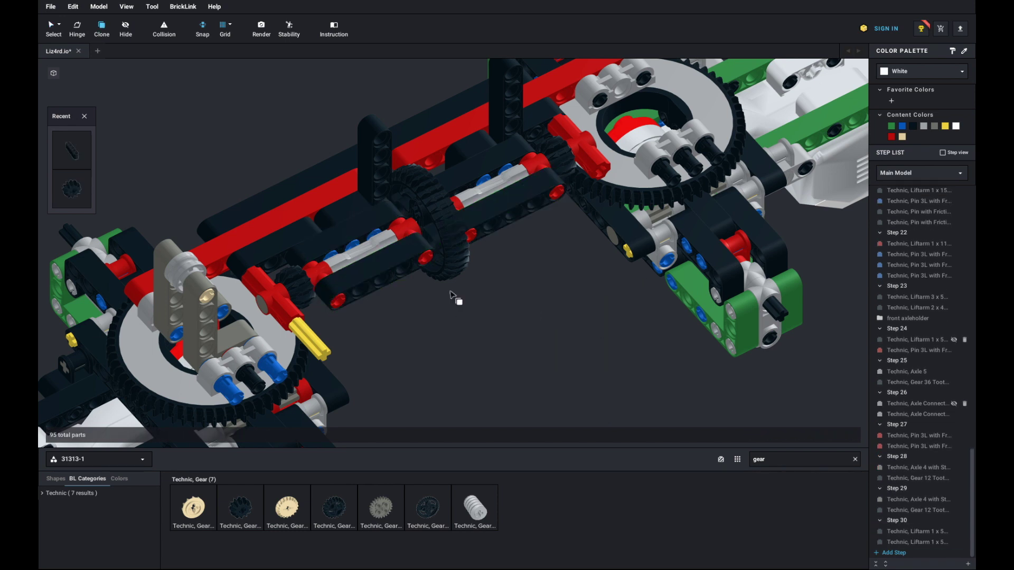
Clone blue 3L pins into the outer black 1 x 5 liftarms, three in the front one and two in the rear one
{"action": "left_click", "coordinate": [407, 292]}
{"action": "left_click", "coordinate": [422, 289]}
{"action": "left_click", "coordinate": [378, 306]}
{"action": "left_click", "coordinate": [528, 229]}
{"action": "left_click", "coordinate": [555, 219]}
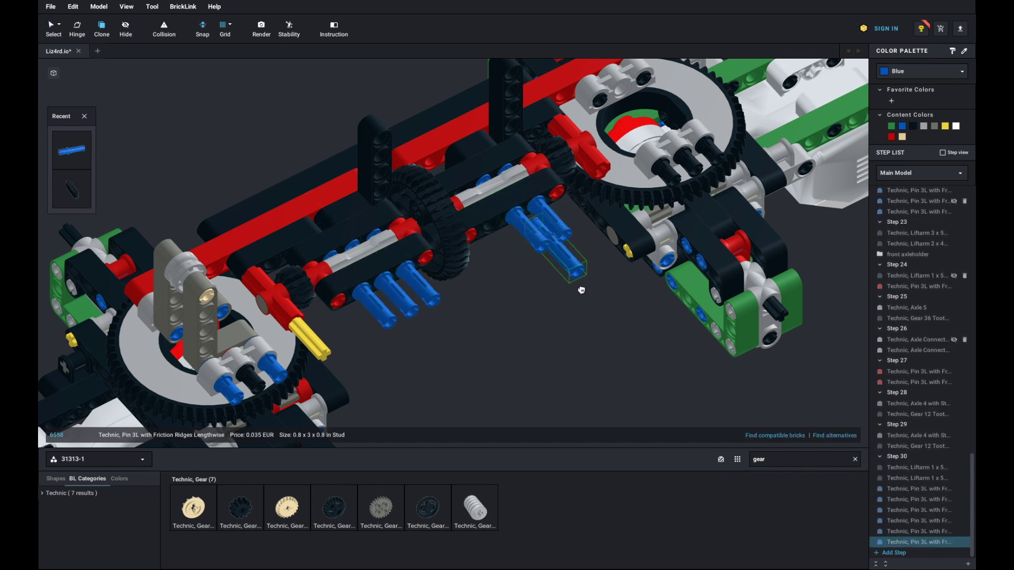
{"action": "key", "text": "Escape"}
Place black 2 x 4 L-shape liftarms on both sets of outer blue pins, trying a 3 x 5 L-shape liftarm beside the front one
{"action": "left_click", "coordinate": [72, 189]}
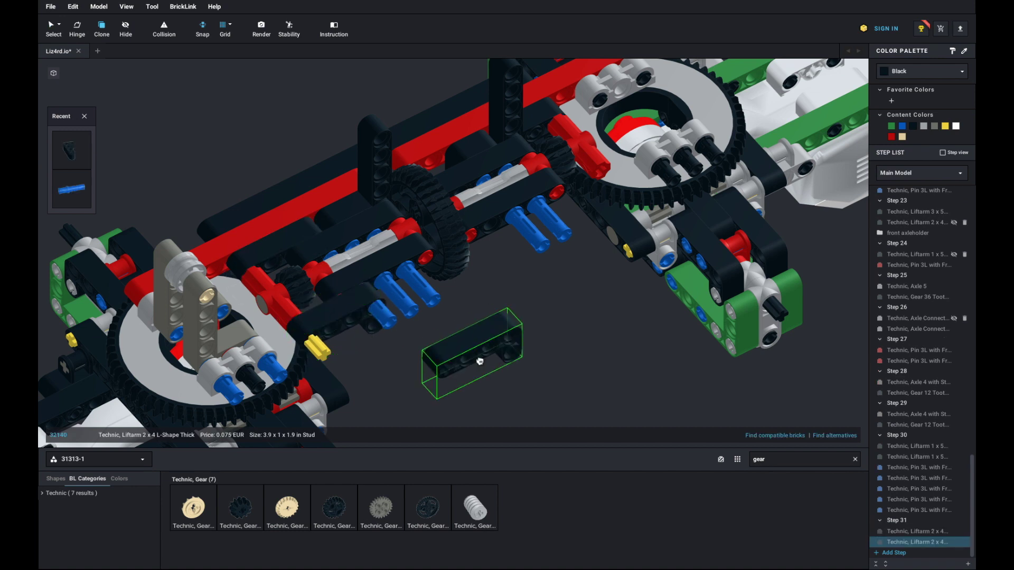
{"action": "left_click", "coordinate": [344, 331]}
{"action": "key", "text": "ctrl+v"}
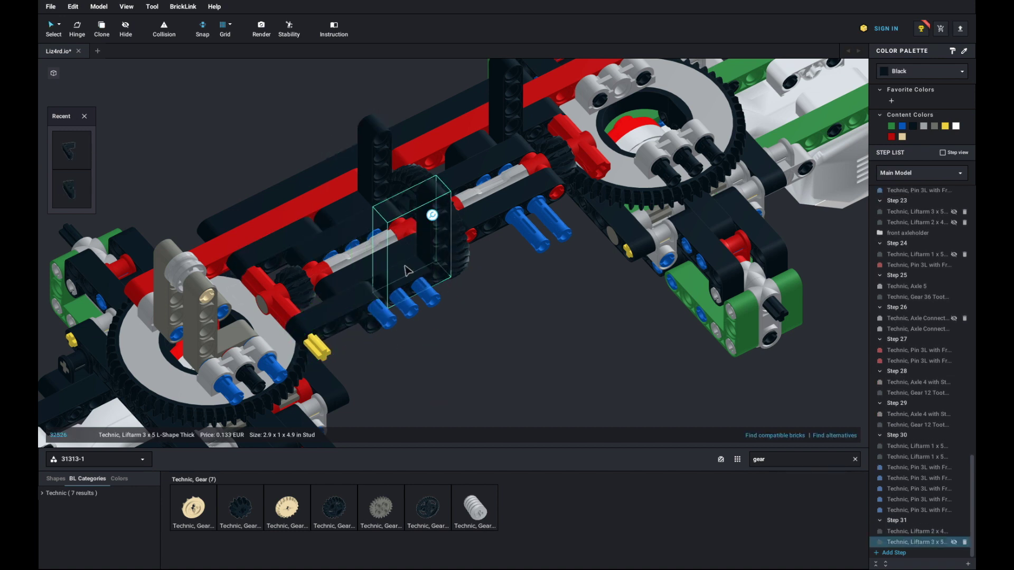
{"action": "left_click", "coordinate": [432, 214]}
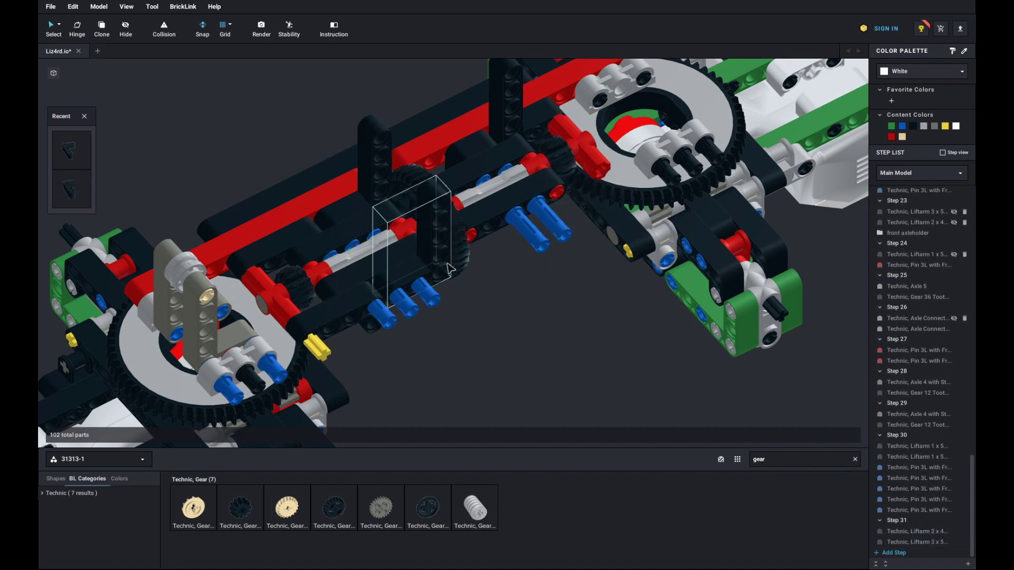
{"action": "key", "text": "ctrl+z"}
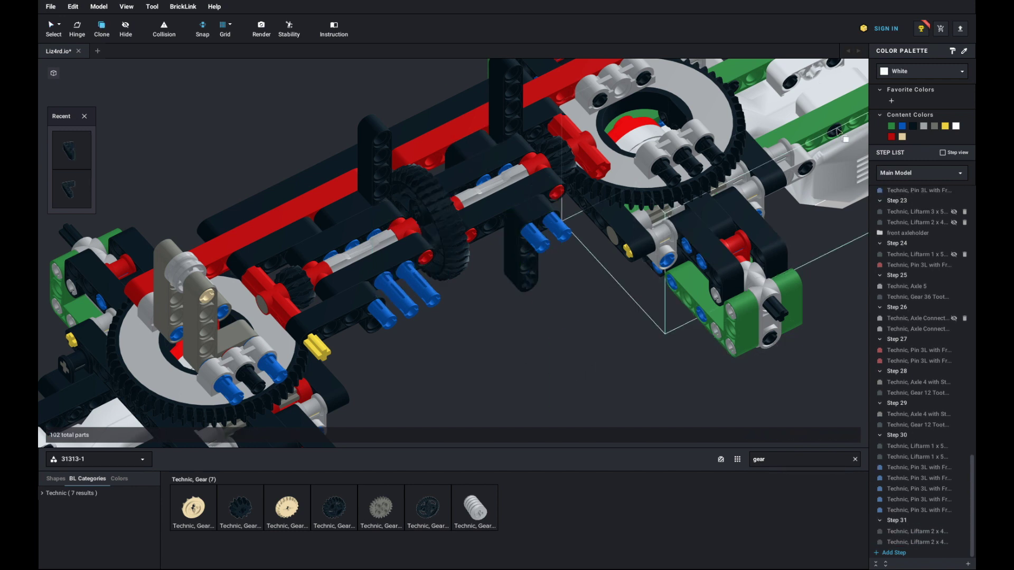
Add two black friction pins to Step 31 and turn the 2 x 4 L-shape liftarms near the front gear short arm up
{"action": "key", "text": "ctrl+v"}
{"action": "key", "text": "Escape"}
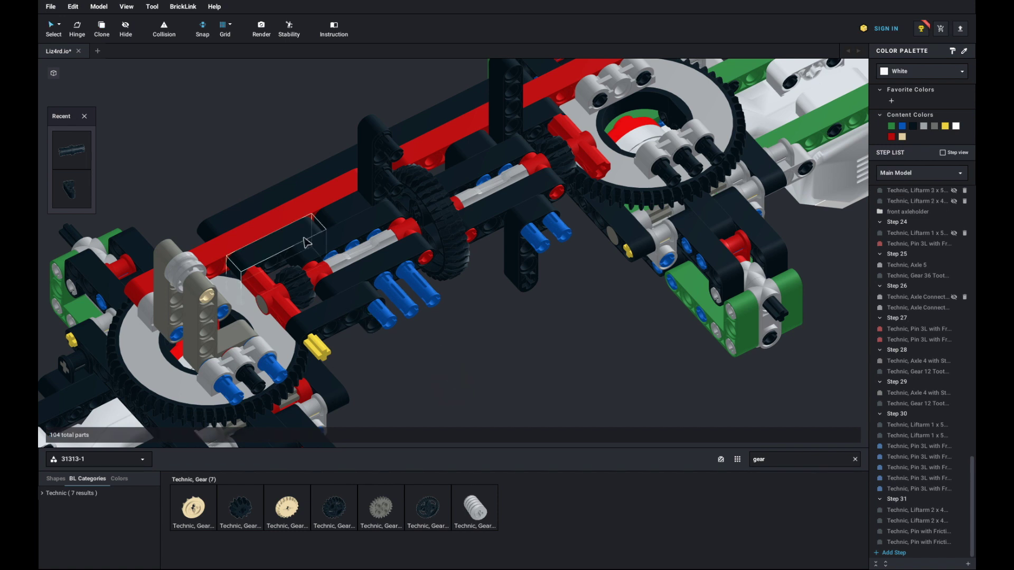
{"action": "left_click_drag", "start_coordinate": [298, 253], "coordinate": [375, 340]}
{"action": "left_click", "coordinate": [523, 387]}
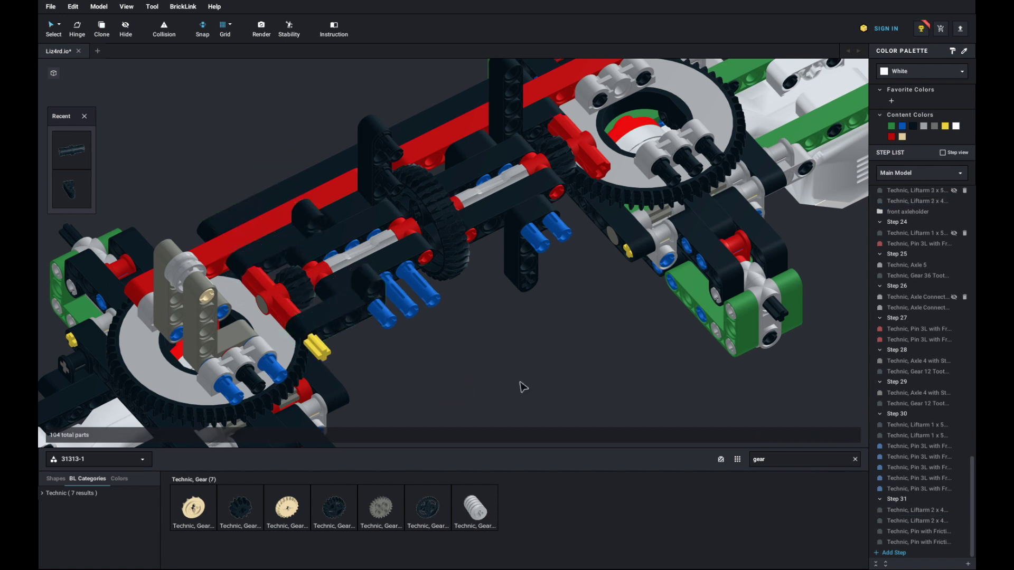
Remove the two 2 x 4 L-shape liftarms from the outer blue pins and mount the white EV3 medium motor above the front gear
{"action": "left_click", "coordinate": [419, 272]}
{"action": "key", "text": "Delete"}
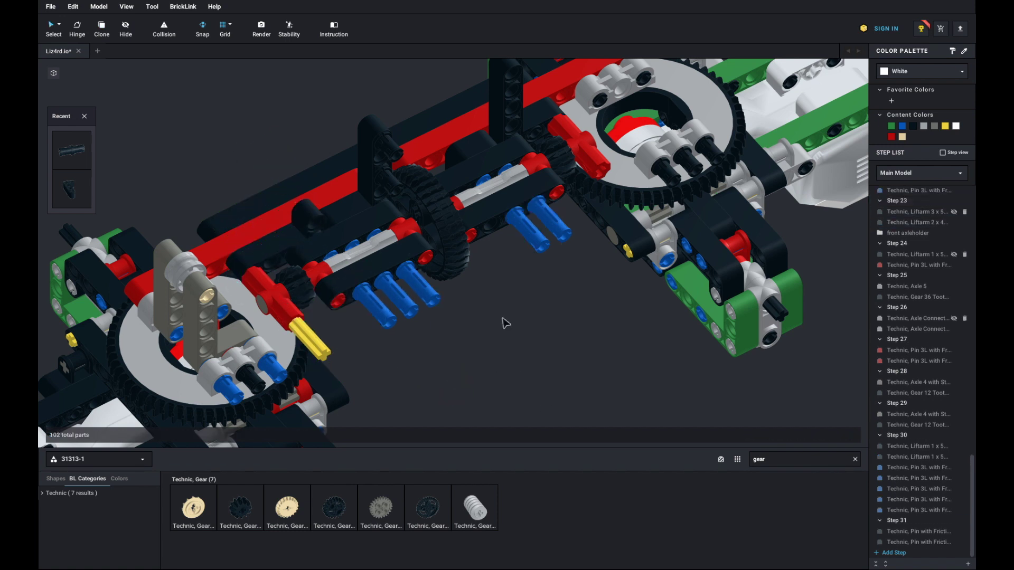
{"action": "double_click", "coordinate": [785, 459]}
{"action": "type", "text": "mediu"}
{"action": "left_click", "coordinate": [194, 507]}
{"action": "left_click", "coordinate": [227, 274]}
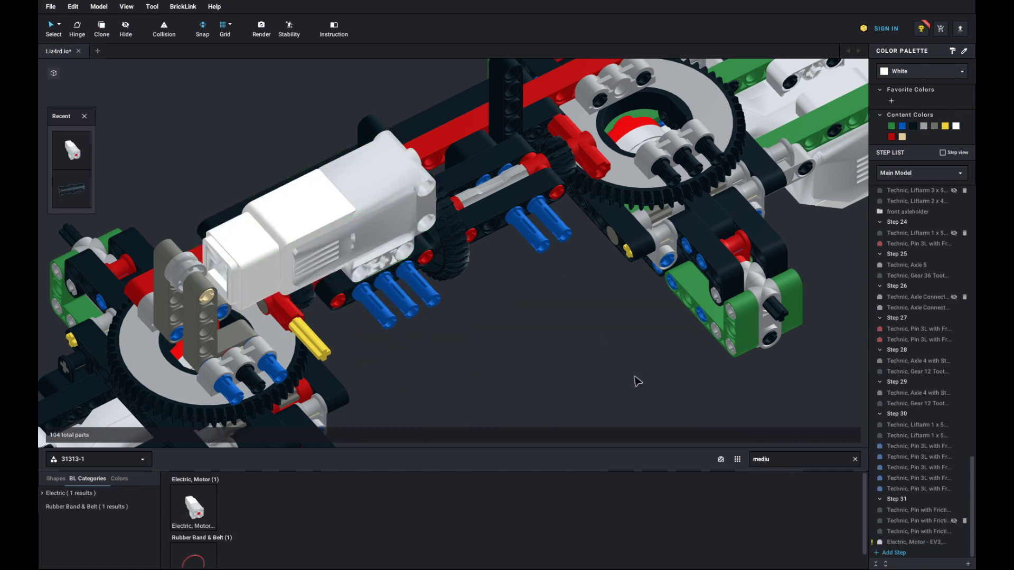
Move the motor into a new Step 32 and insert three black friction pins into its mounting holes
{"action": "left_click", "coordinate": [894, 553]}
{"action": "key", "text": "ctrl+v"}
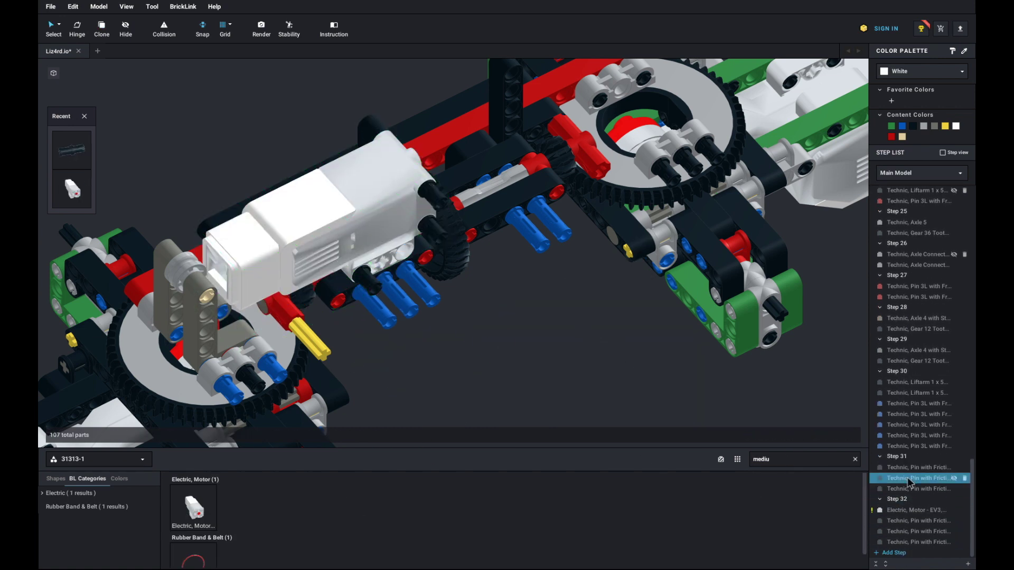
Fit two black 2 x 4 L-shape liftarms on the outer blue pins and a 3 x 5 one on the motor in new Step 33
{"action": "left_click", "coordinate": [529, 290]}
{"action": "key", "text": "ctrl+v"}
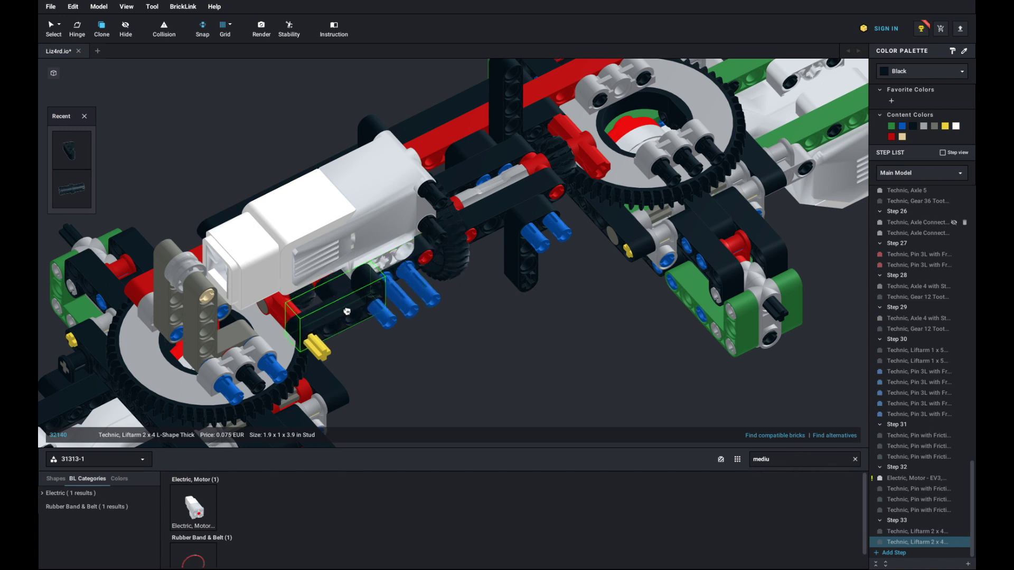
{"action": "left_click", "coordinate": [344, 322]}
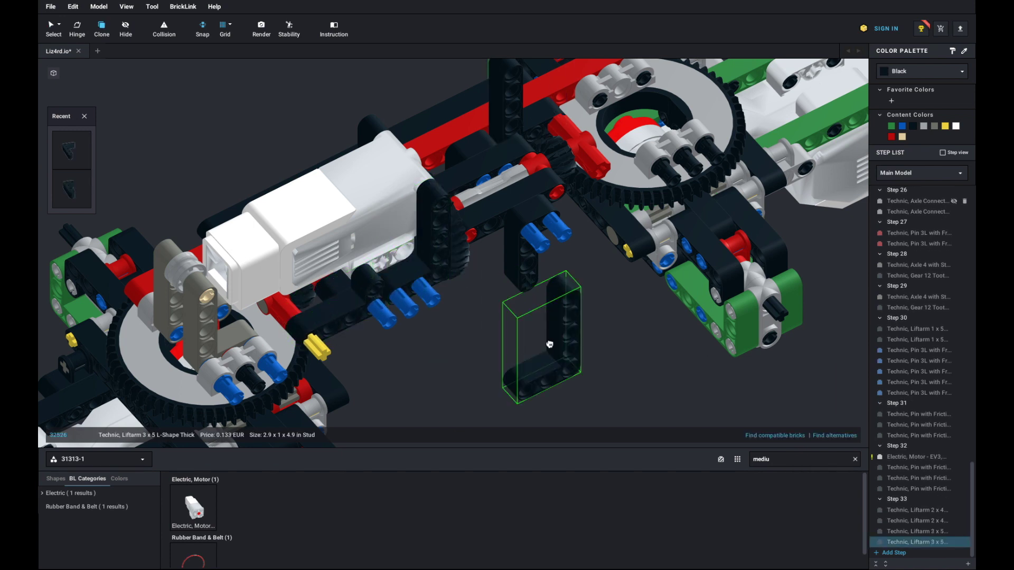
Move the Front leg assembly into a new Step 34 and clone a blue 3L pin into the 3 x 5 L-shape liftarm by the motor
{"action": "scroll", "coordinate": [908, 317], "scroll_direction": "up", "scroll_amount": 5}
{"action": "left_click_drag", "start_coordinate": [908, 264], "coordinate": [898, 543]}
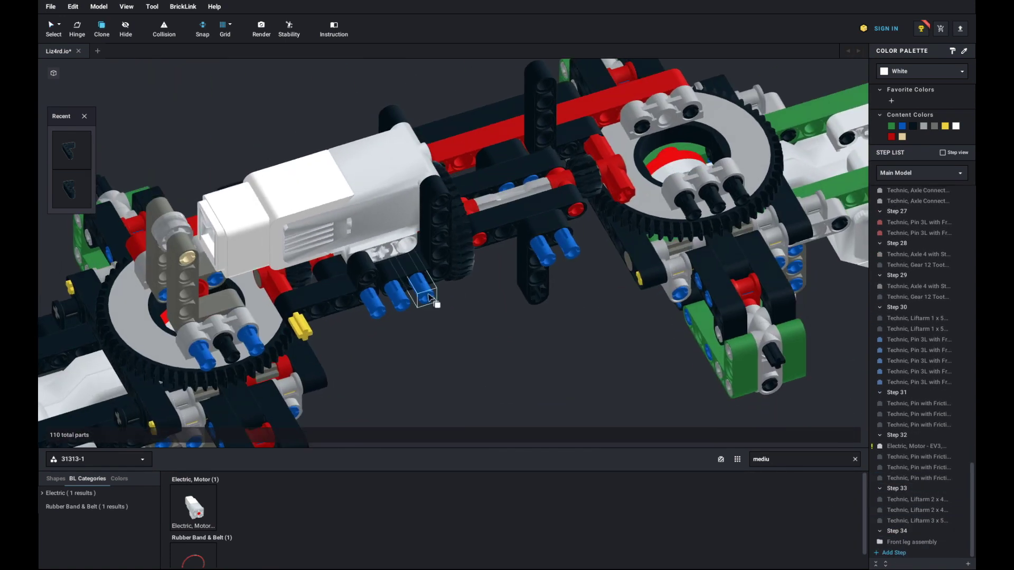
{"action": "left_click", "coordinate": [430, 298]}
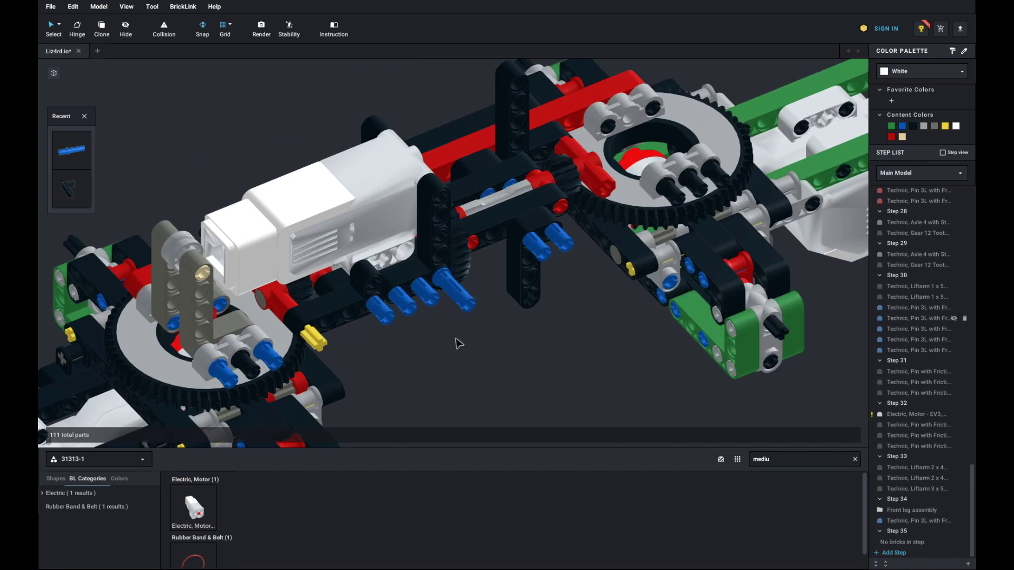
Place two red 1 x 11 liftarms on the outer side in Step 35 and clone two black friction pins into the rear one
{"action": "key", "text": "Delete"}
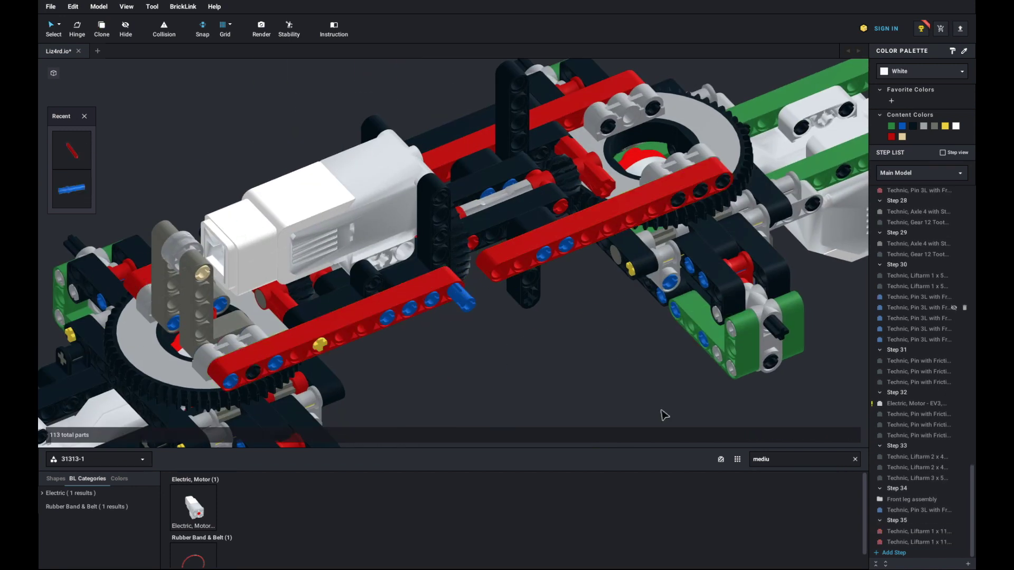
{"action": "key", "text": "c"}
{"action": "left_click", "coordinate": [678, 199]}
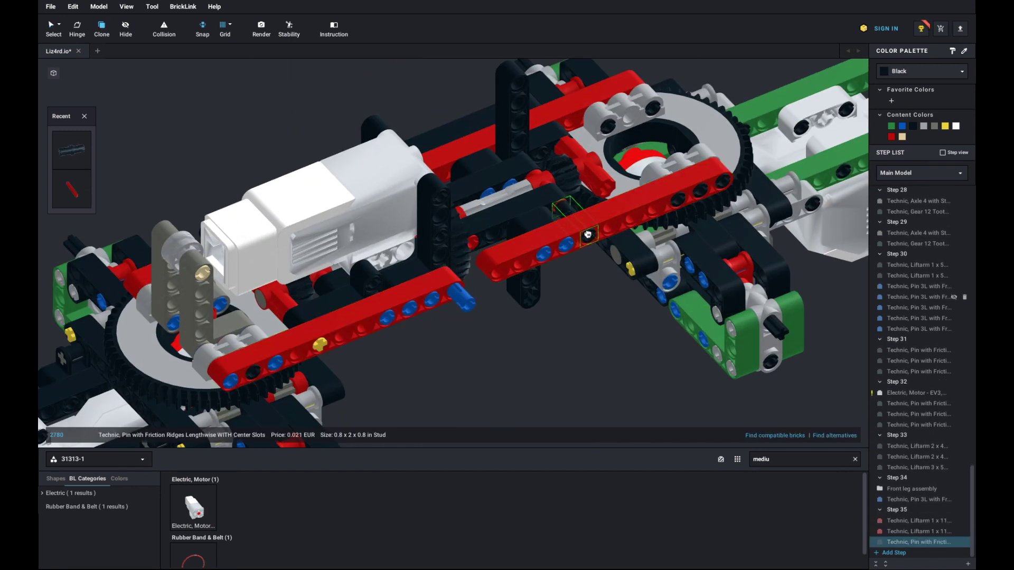
{"action": "left_click", "coordinate": [588, 235]}
{"action": "left_click", "coordinate": [611, 227]}
Clone a black 3 x 5 L-shape liftarm onto the friction pins behind the rear red 1 x 11 liftarm
{"action": "key", "text": "Escape"}
{"action": "left_click", "coordinate": [513, 114]}
{"action": "left_click", "coordinate": [601, 184]}
{"action": "key", "text": "Escape"}
Group the rear red liftarm, its two friction pins and the 3 x 5 L-shape liftarm into SubModel Group 2 and hide it
{"action": "left_click", "coordinate": [595, 204]}
{"action": "left_click", "coordinate": [610, 227], "text": "shift"}
{"action": "left_click", "coordinate": [589, 236], "text": "shift"}
{"action": "left_click", "coordinate": [578, 243], "text": "shift"}
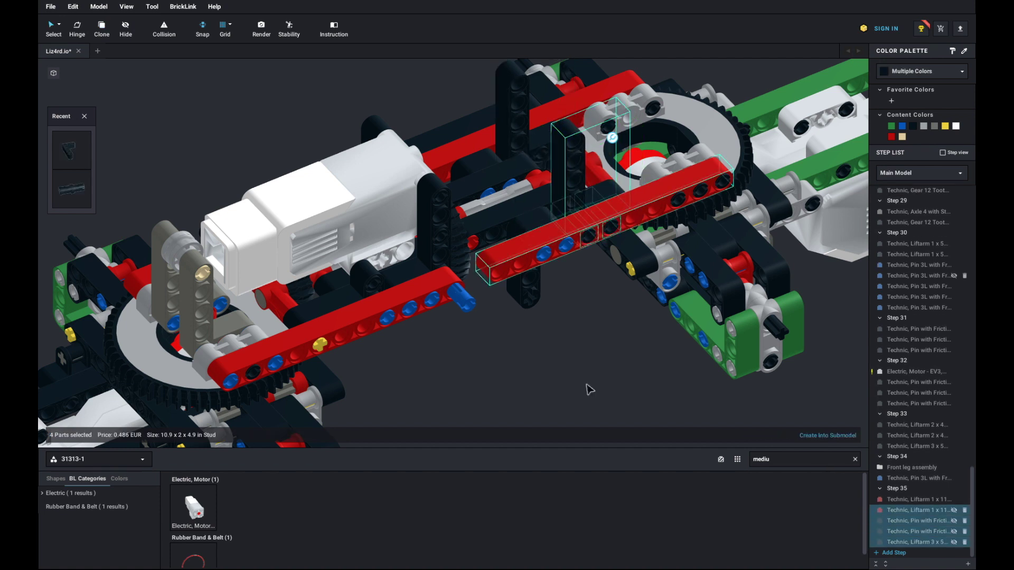
{"action": "left_click", "coordinate": [831, 436]}
{"action": "left_click", "coordinate": [579, 311]}
{"action": "left_click", "coordinate": [954, 543]}
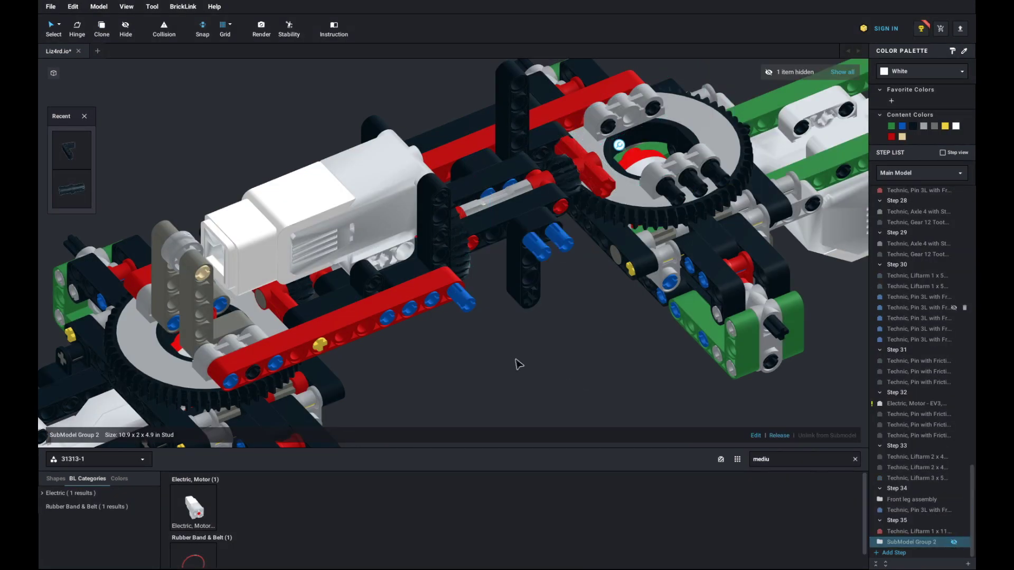
Insert a step so Step 34 holds the 3L pin, Step 35 the Front leg assembly and red liftarm, and Step 36 SubModel Group 2
{"action": "left_click", "coordinate": [901, 490]}
{"action": "left_click", "coordinate": [967, 564]}
{"action": "left_click", "coordinate": [913, 499]}
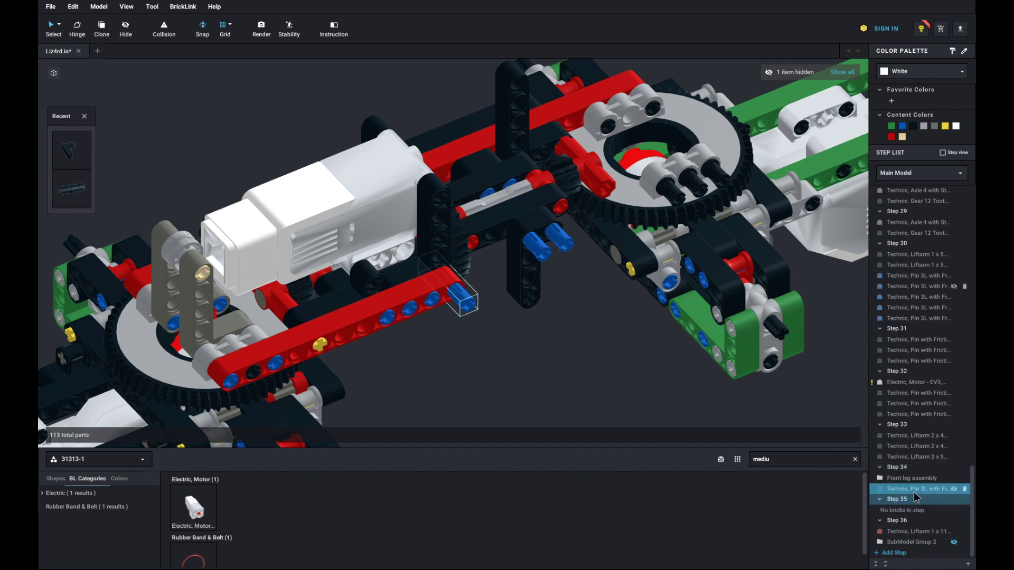
{"action": "mouse_move", "coordinate": [914, 491]}
{"action": "left_mouse_down"}
{"action": "mouse_move", "coordinate": [914, 505]}
{"action": "mouse_move", "coordinate": [921, 477]}
{"action": "left_mouse_up"}
{"action": "left_click_drag", "start_coordinate": [921, 532], "coordinate": [919, 507]}
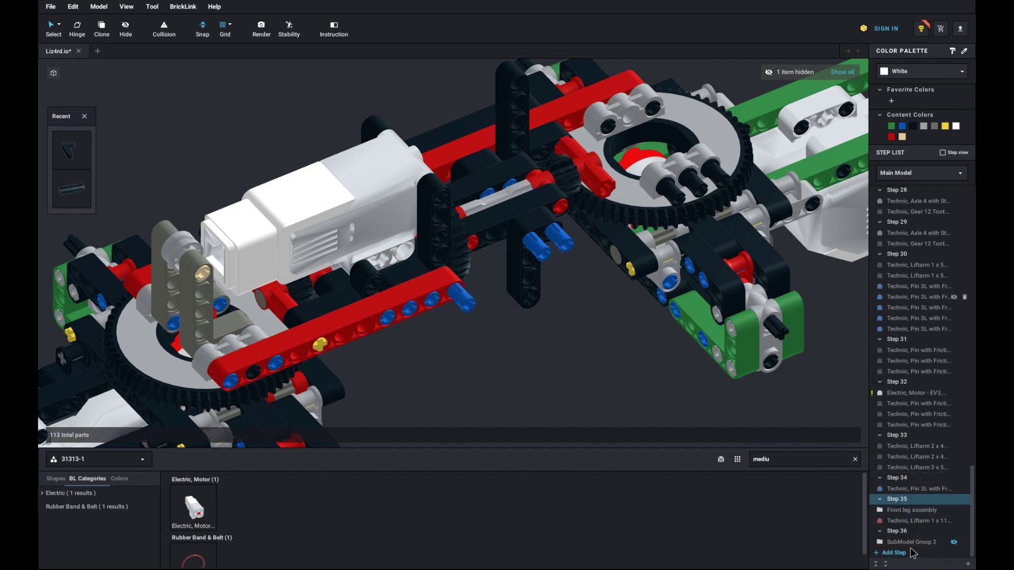
Insert a blue axle pin into the red connector beside the rear turntable in Step 34 and unhide SubModel Group 2
{"action": "triple_click", "coordinate": [790, 460]}
{"action": "type", "text": "pin"}
{"action": "left_click_drag", "start_coordinate": [194, 536], "coordinate": [610, 195]}
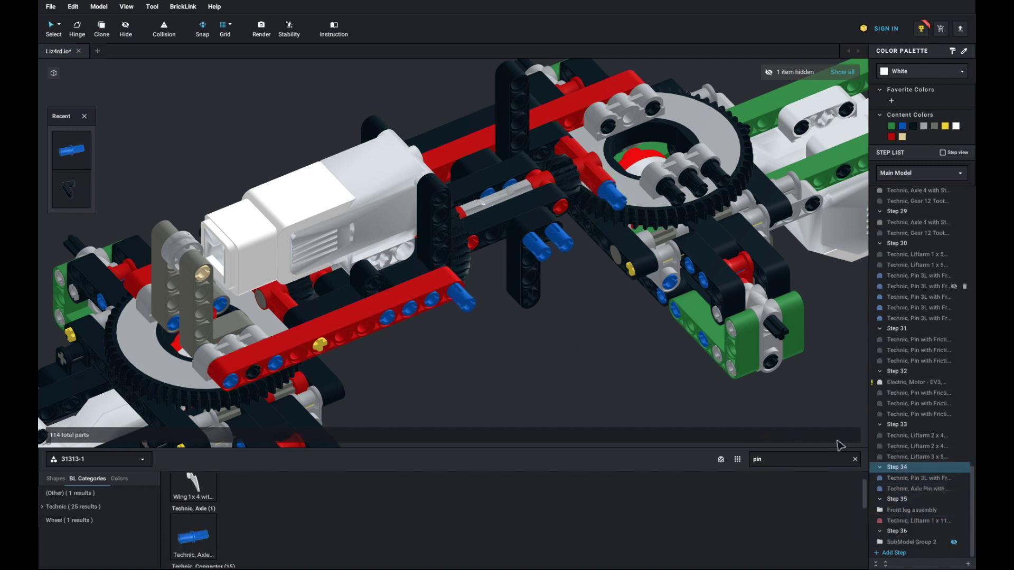
{"action": "left_click", "coordinate": [953, 542]}
Clone four black friction pins into the outer side of the red liftarms and the adjoining liftarm in Step 36
{"action": "left_click", "coordinate": [898, 531]}
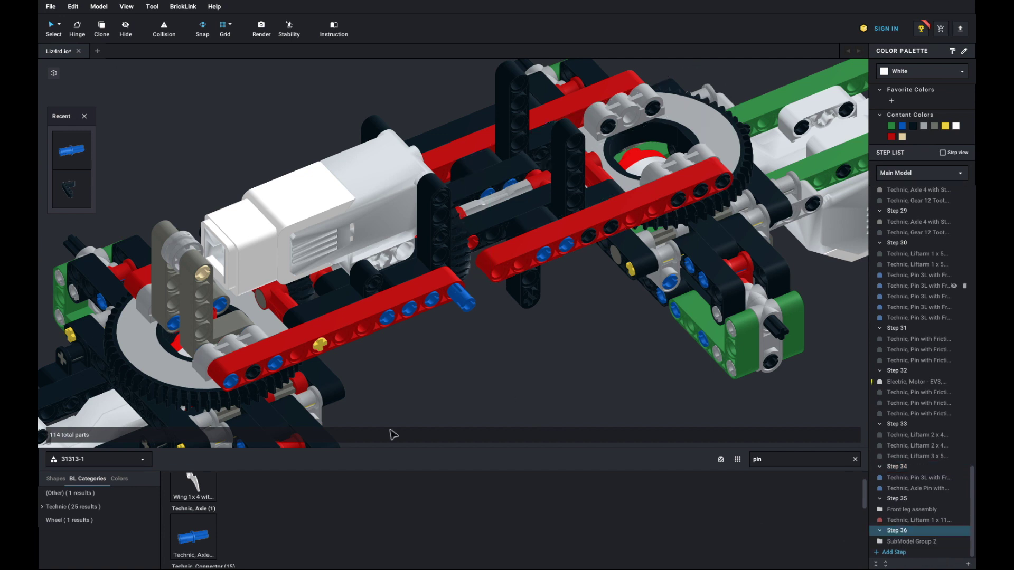
{"action": "key", "text": "ctrl+v"}
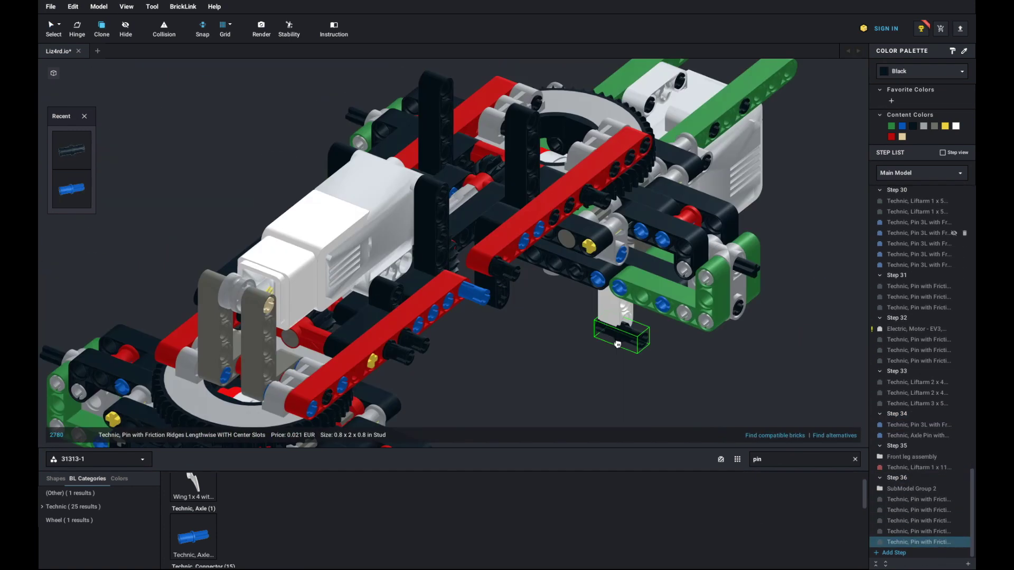
{"action": "left_click", "coordinate": [606, 329]}
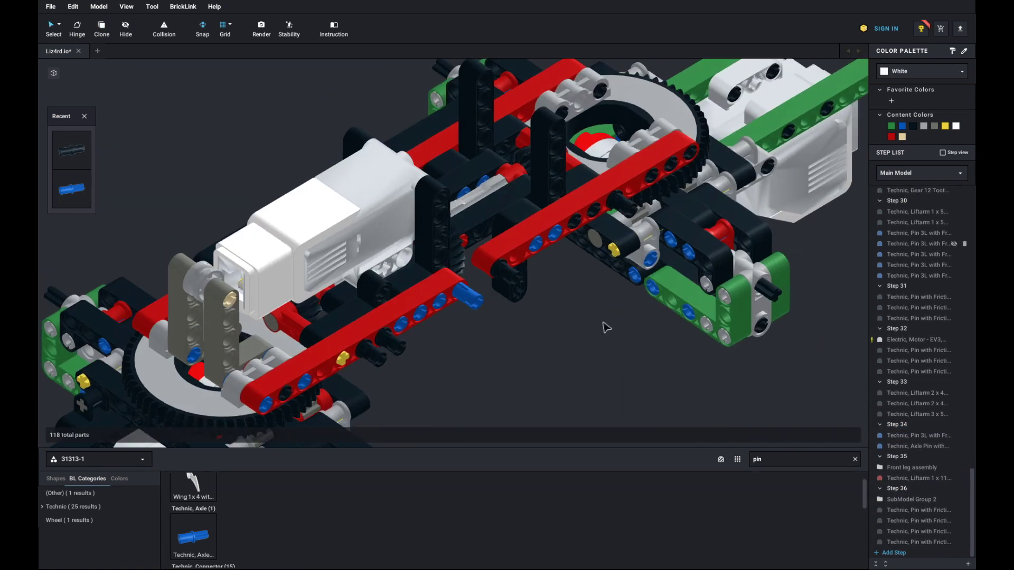
Replace one friction pin inside SubModel Group 2 with a blue 3L pin and place a black 1 x 15 liftarm in Step 37
{"action": "right_click", "coordinate": [576, 221]}
{"action": "mouse_move", "coordinate": [602, 285]}
{"action": "left_click", "coordinate": [660, 296]}
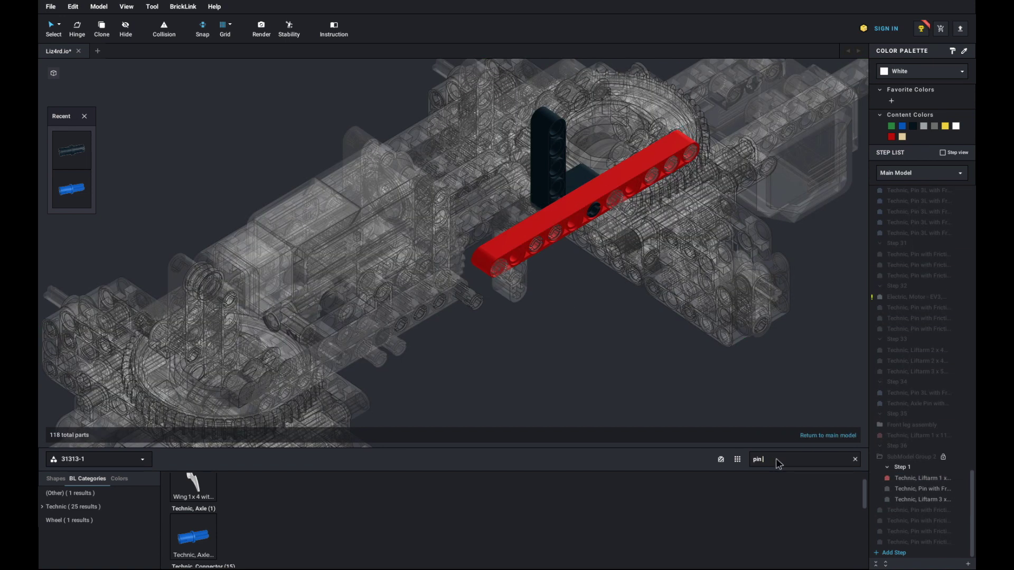
{"action": "left_click", "coordinate": [776, 459]}
{"action": "type", "text": "3"}
{"action": "left_click", "coordinate": [193, 561]}
{"action": "left_click", "coordinate": [828, 436]}
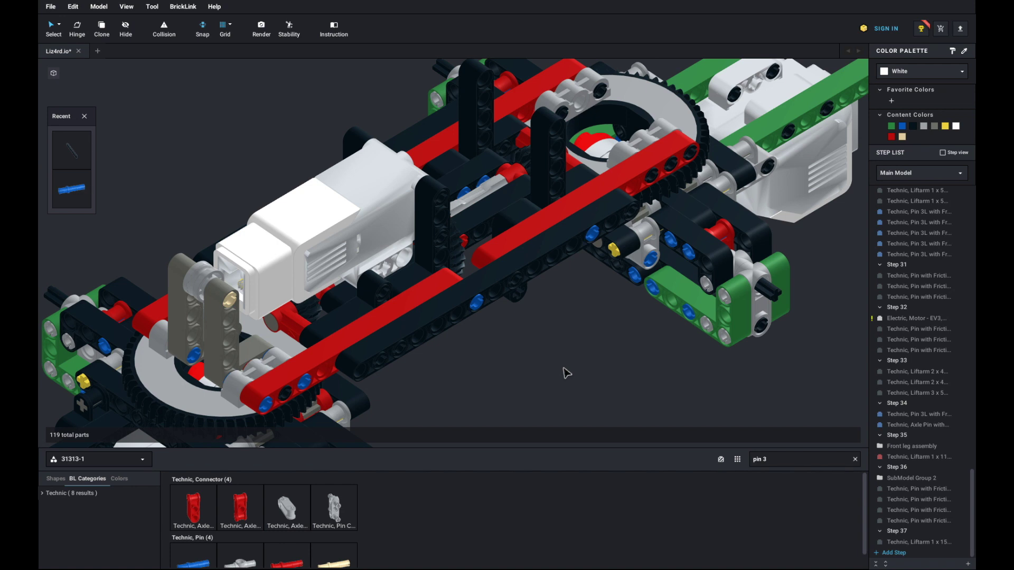
Place an Axle 5 through the tops of the two rear upright liftarms and add two yellow 1/2 bushes to it
{"action": "scroll", "coordinate": [635, 380], "scroll_direction": "down", "scroll_amount": 2}
{"action": "type", "text": "ax 5"}
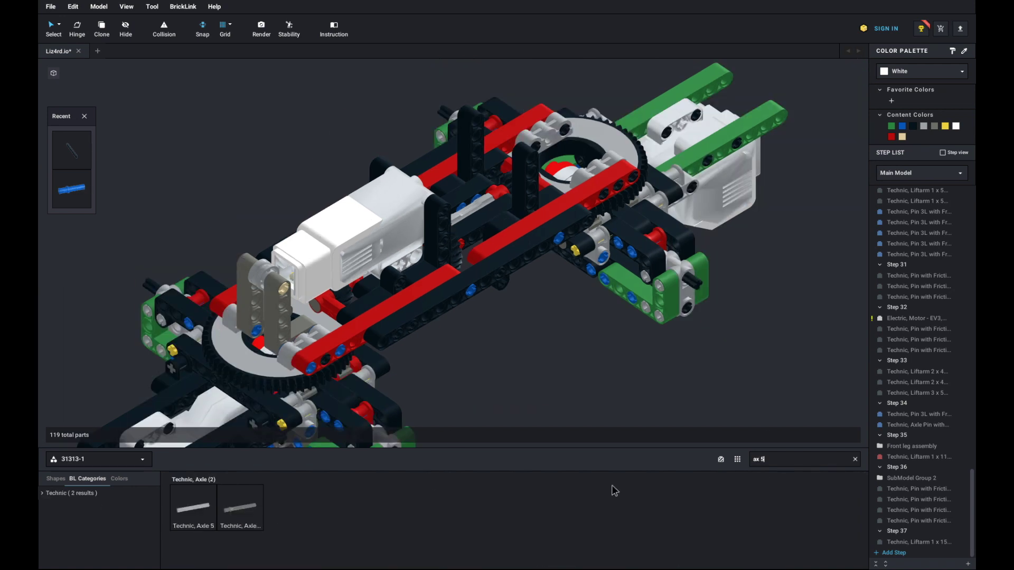
{"action": "left_click", "coordinate": [199, 508]}
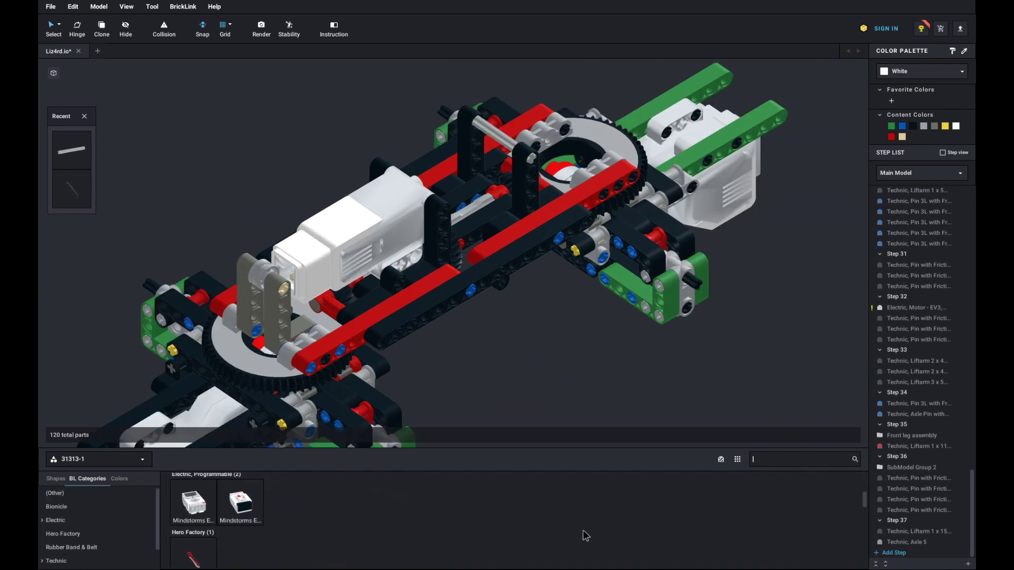
{"action": "left_click", "coordinate": [240, 507]}
{"action": "left_click", "coordinate": [488, 129]}
{"action": "left_click", "coordinate": [524, 153]}
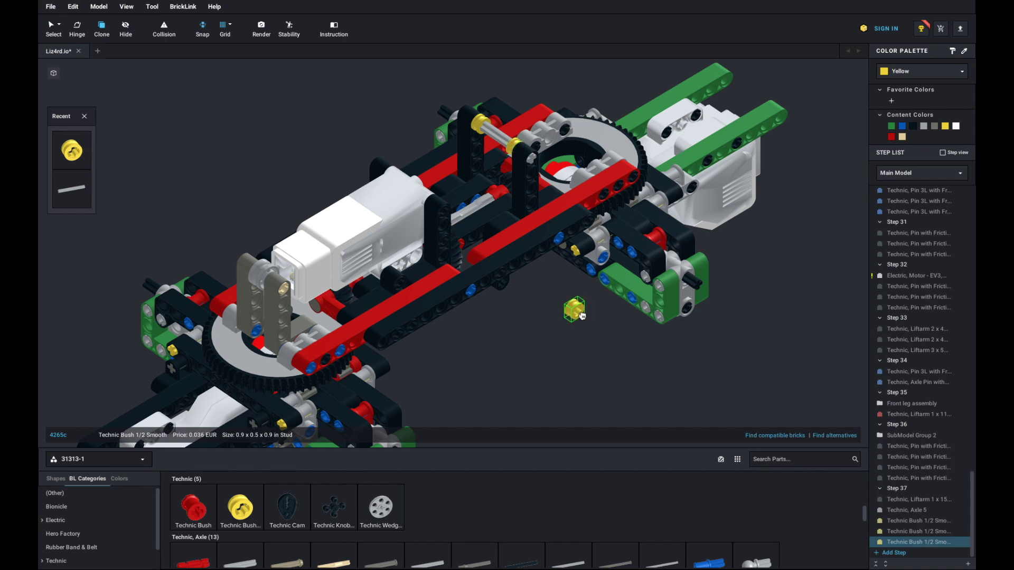
Switch the parts list to set 42080-1 and place a light bluish gray bush on the Axle 5
{"action": "left_click", "coordinate": [99, 459]}
{"action": "left_click", "coordinate": [80, 507]}
{"action": "left_click", "coordinate": [504, 140]}
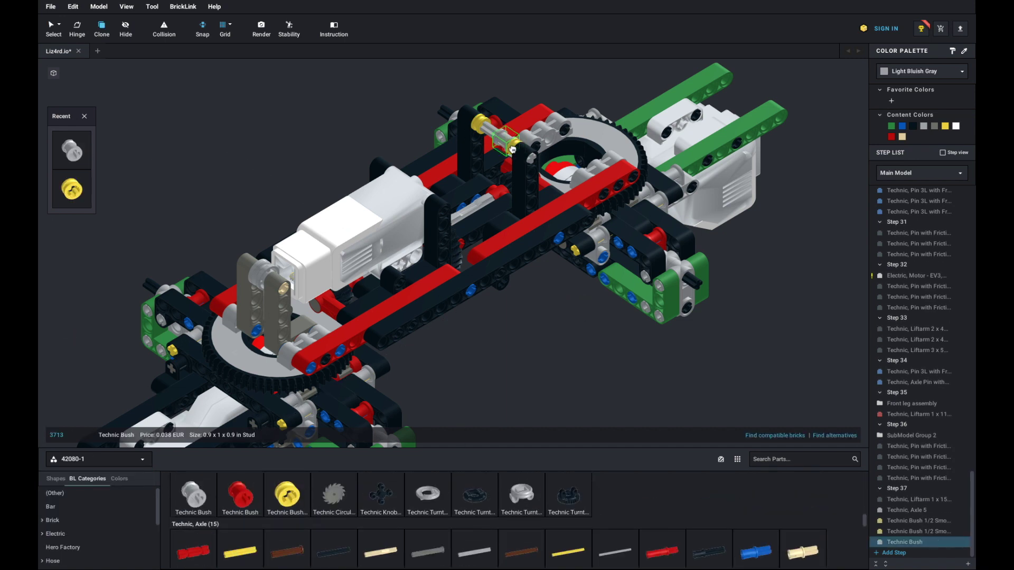
Search the parts for a rim and mount the flat silver 30.4mm D. x 20mm wheel on the Axle 5
{"action": "left_click", "coordinate": [803, 459]}
{"action": "type", "text": "rim"}
{"action": "left_click", "coordinate": [193, 508]}
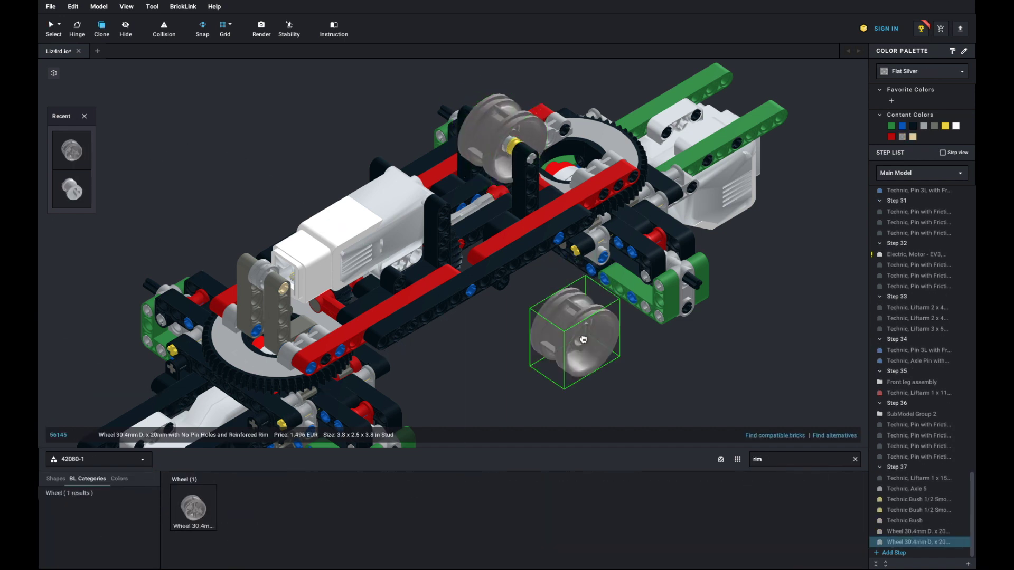
Group the Axle 5, both 1/2 bushes, the bush and the wheel into a submodel named back wheel
{"action": "right_click_drag", "start_coordinate": [577, 334], "coordinate": [686, 211]}
{"action": "left_click", "coordinate": [326, 197]}
{"action": "left_click", "coordinate": [905, 499], "text": "shift"}
{"action": "left_click", "coordinate": [828, 435]}
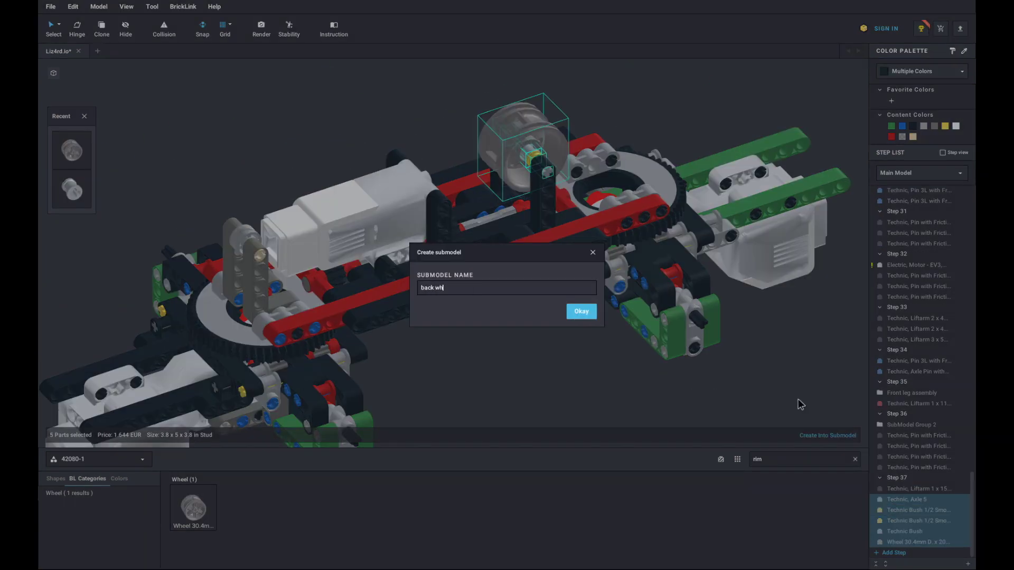
{"action": "key", "text": "Return"}
Spread the back wheel submodel's parts over separate building steps, moving one 1/2 bush and the bush together, and return to the main model
{"action": "right_click", "coordinate": [903, 509]}
{"action": "left_click", "coordinate": [913, 528]}
{"action": "left_click", "coordinate": [922, 520]}
{"action": "left_click", "coordinate": [894, 552]}
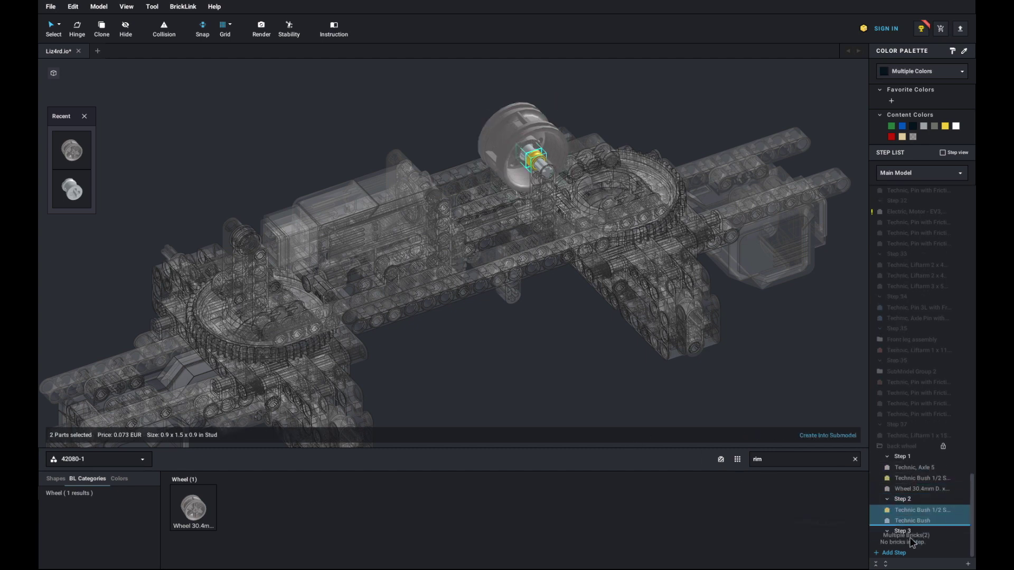
{"action": "left_click", "coordinate": [827, 435]}
Move the back wheel submodel to the start of Step 36 and the four black friction pins to Step 37
{"action": "left_click", "coordinate": [910, 381]}
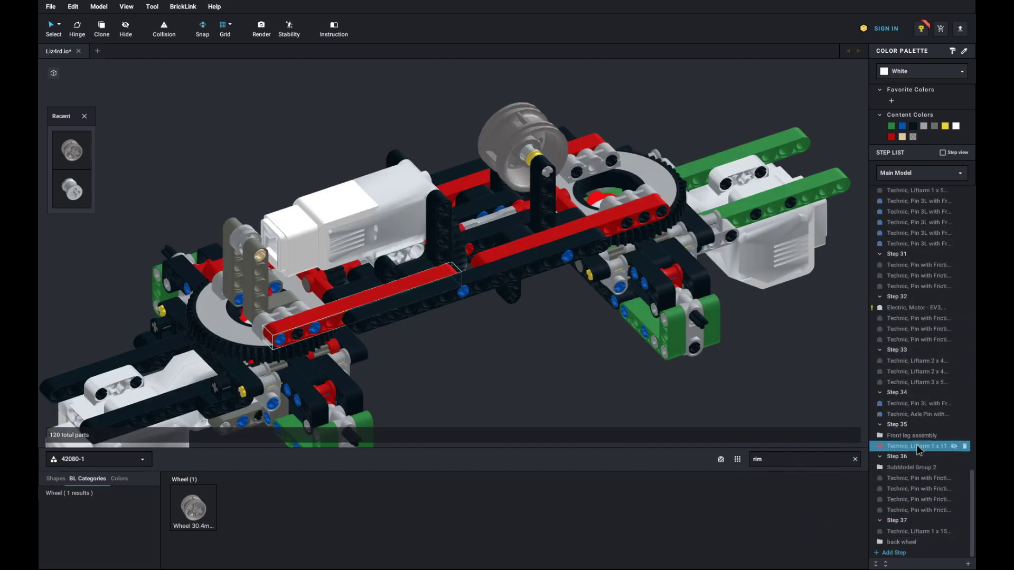
{"action": "left_click_drag", "start_coordinate": [903, 542], "coordinate": [917, 474]}
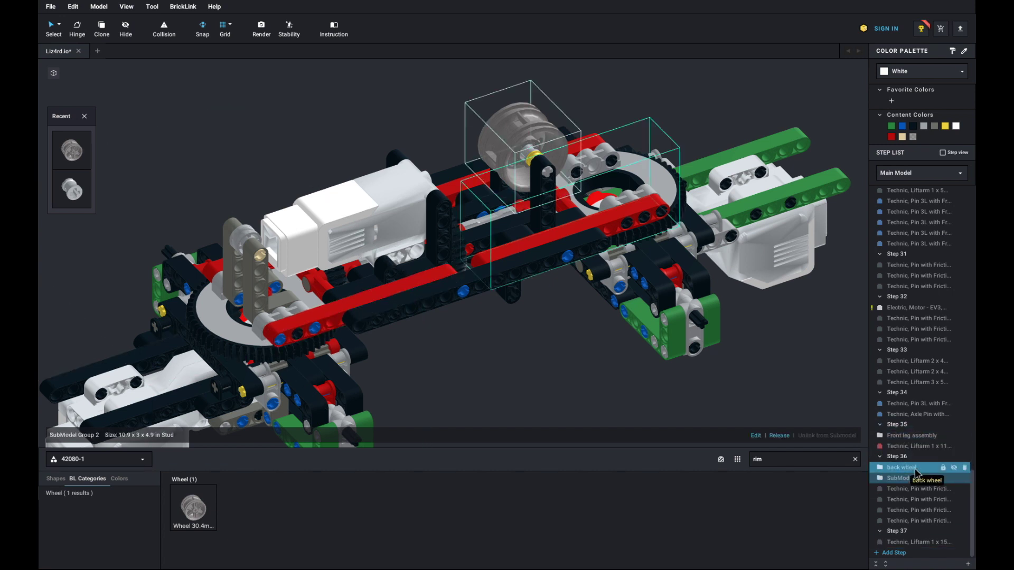
{"action": "left_click", "coordinate": [918, 488]}
{"action": "left_click", "coordinate": [917, 520], "text": "shift"}
{"action": "left_click_drag", "start_coordinate": [917, 510], "coordinate": [919, 544]}
{"action": "scroll", "coordinate": [656, 409], "scroll_direction": "down", "scroll_amount": 3}
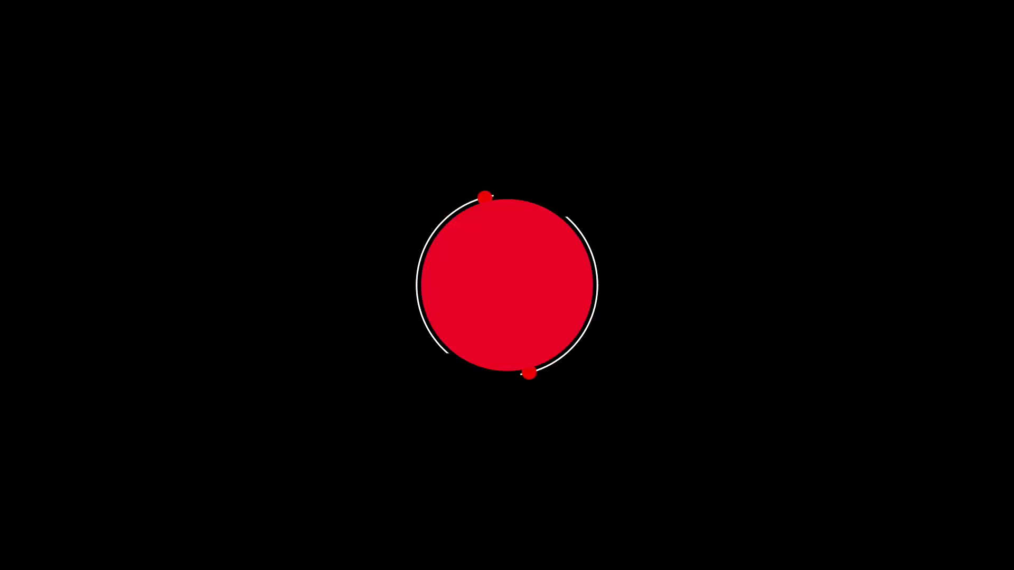